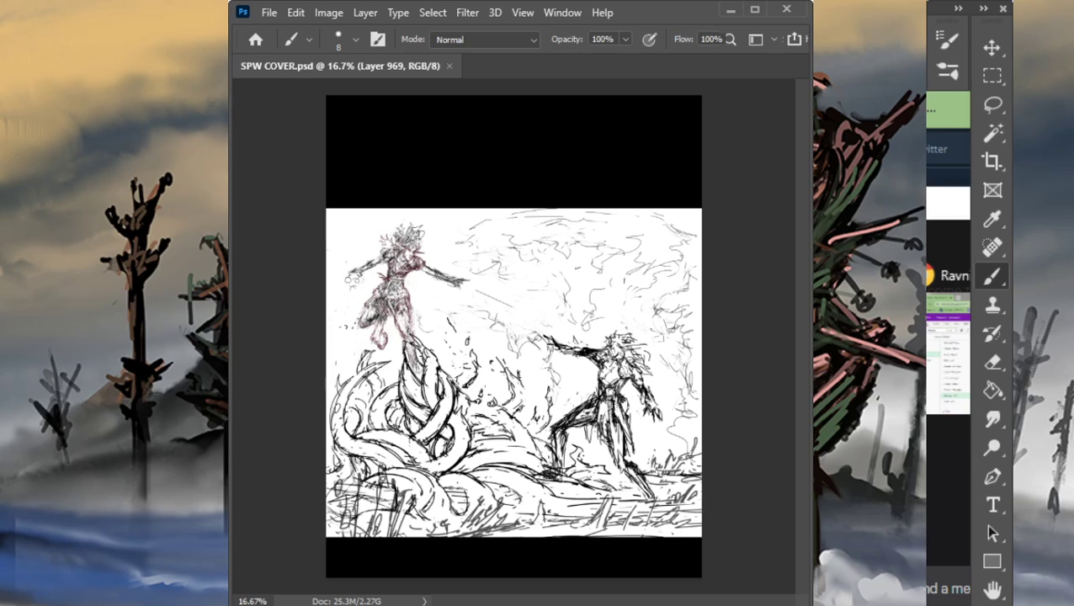
Step: Paste the golden autumn forest image over the cover sketch as a lighting and colour reference
{"action": "key", "text": "ctrl+v"}
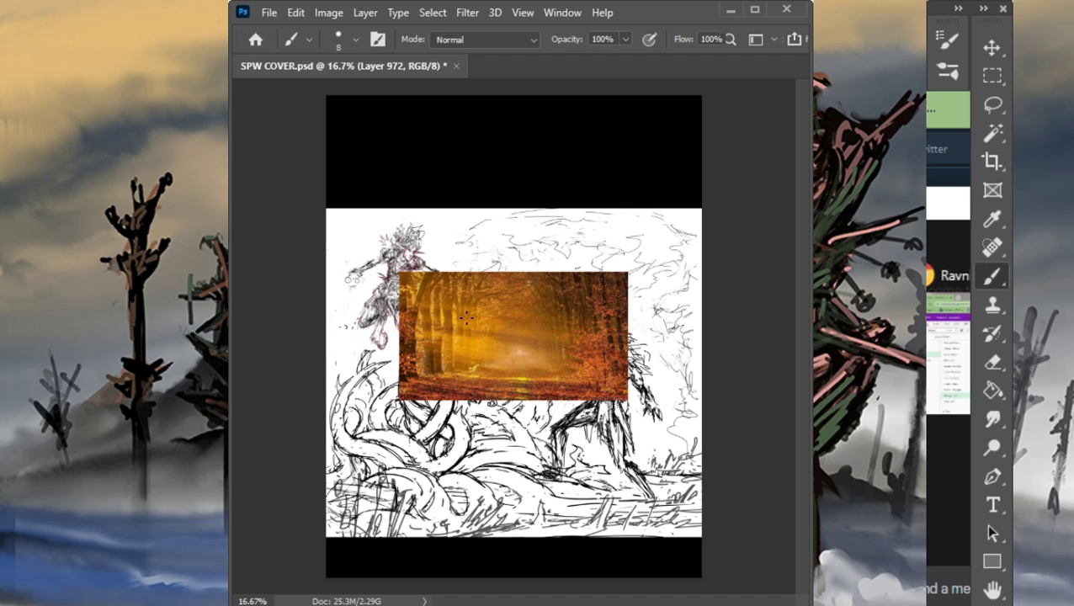
{"action": "left_click_drag", "start_coordinate": [546, 299], "coordinate": [418, 341]}
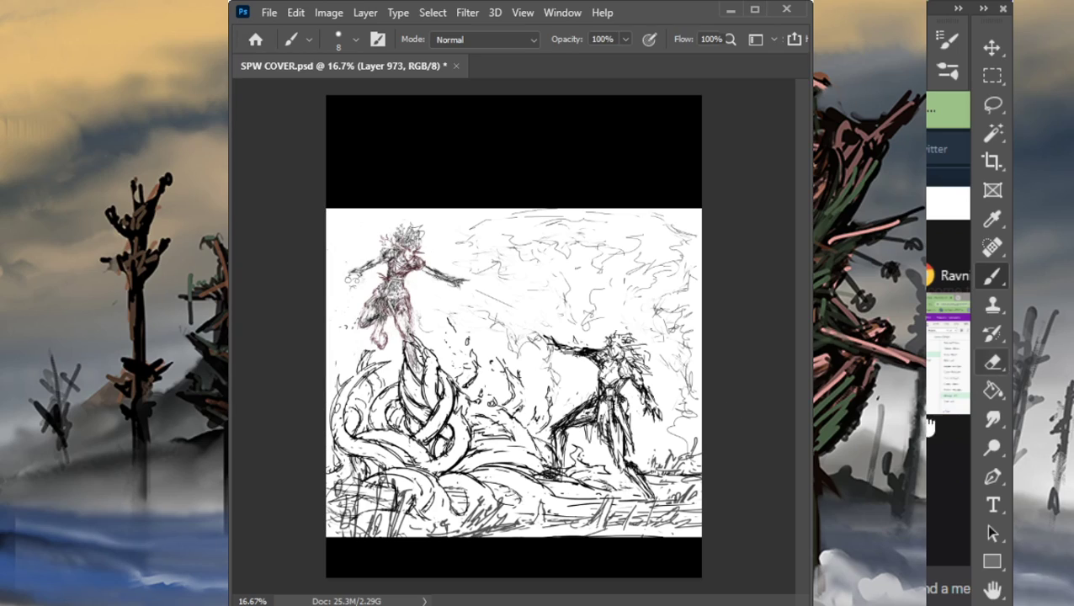
Step: Paste the painting of the figure wrapped in dark tentacles as a reference and examine its lighting and details up close
{"action": "key", "text": "ctrl+v"}
{"action": "key", "text": "z"}
{"action": "left_click_drag", "start_coordinate": [473, 318], "coordinate": [596, 321]}
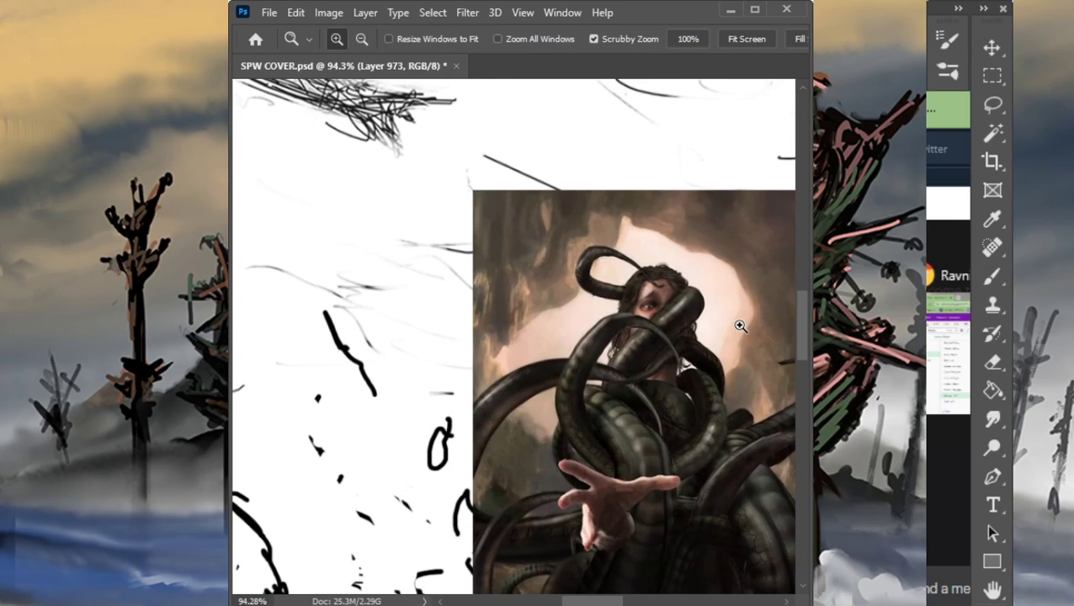
{"action": "left_click", "coordinate": [738, 325]}
{"action": "left_click_drag", "start_coordinate": [731, 324], "coordinate": [608, 312]}
{"action": "key", "text": "b"}
{"action": "mouse_move", "coordinate": [628, 220]}
{"action": "left_mouse_down"}
{"action": "mouse_move", "coordinate": [633, 230]}
{"action": "mouse_move", "coordinate": [482, 317]}
{"action": "mouse_move", "coordinate": [606, 255]}
{"action": "mouse_move", "coordinate": [559, 437]}
{"action": "mouse_move", "coordinate": [458, 406]}
{"action": "mouse_move", "coordinate": [756, 188]}
{"action": "mouse_move", "coordinate": [665, 234]}
{"action": "mouse_move", "coordinate": [616, 318]}
{"action": "mouse_move", "coordinate": [396, 182]}
{"action": "mouse_move", "coordinate": [360, 197]}
{"action": "mouse_move", "coordinate": [374, 226]}
{"action": "mouse_move", "coordinate": [720, 227]}
{"action": "mouse_move", "coordinate": [705, 209]}
{"action": "mouse_move", "coordinate": [711, 363]}
{"action": "mouse_move", "coordinate": [727, 356]}
{"action": "mouse_move", "coordinate": [591, 415]}
{"action": "left_mouse_up"}
{"action": "left_click_drag", "start_coordinate": [551, 465], "coordinate": [585, 371]}
{"action": "mouse_move", "coordinate": [669, 333]}
{"action": "left_mouse_down"}
{"action": "mouse_move", "coordinate": [673, 355]}
{"action": "mouse_move", "coordinate": [638, 361]}
{"action": "mouse_move", "coordinate": [673, 370]}
{"action": "mouse_move", "coordinate": [737, 312]}
{"action": "mouse_move", "coordinate": [745, 354]}
{"action": "mouse_move", "coordinate": [724, 393]}
{"action": "mouse_move", "coordinate": [731, 387]}
{"action": "mouse_move", "coordinate": [532, 336]}
{"action": "mouse_move", "coordinate": [690, 331]}
{"action": "mouse_move", "coordinate": [610, 310]}
{"action": "left_mouse_up"}
{"action": "key", "text": "z"}
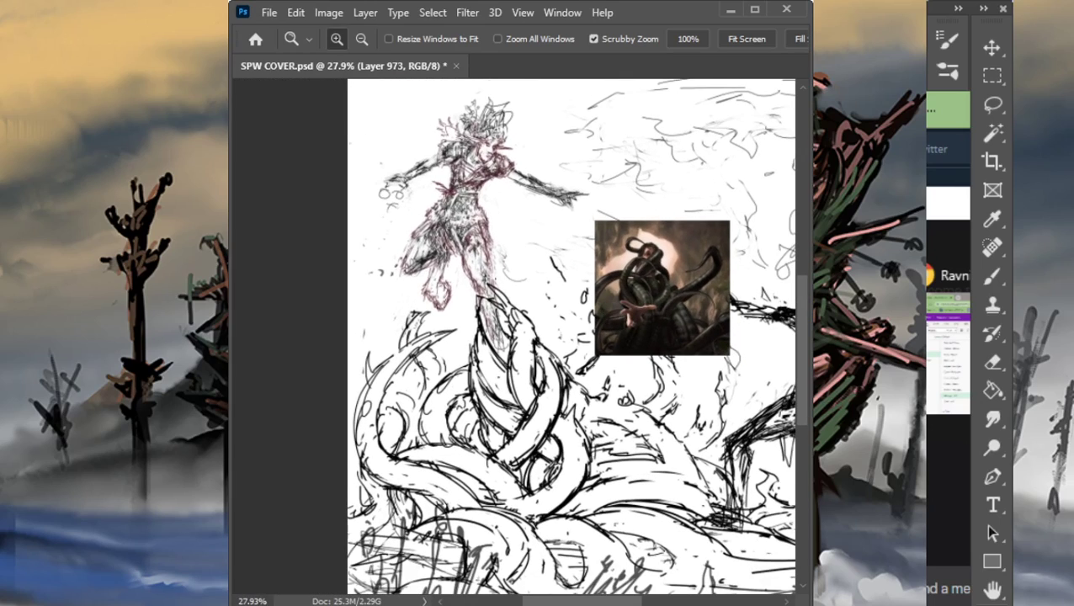
Step: Paste the painting of the horned forest figure as a reference and move it up beside the leaping character
{"action": "key", "text": "alt"}
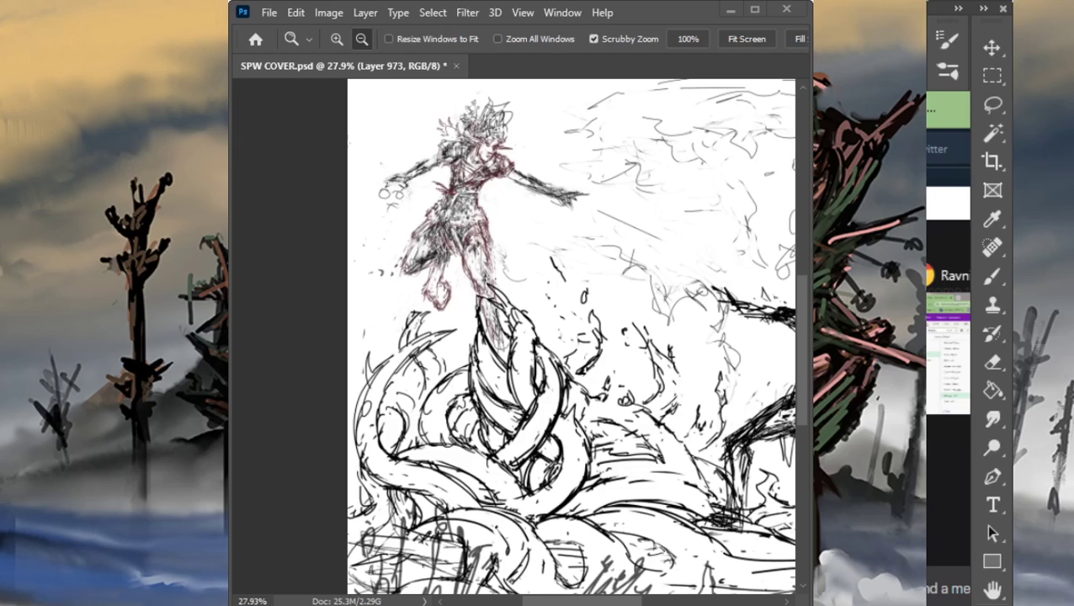
{"action": "key", "text": "ctrl+v"}
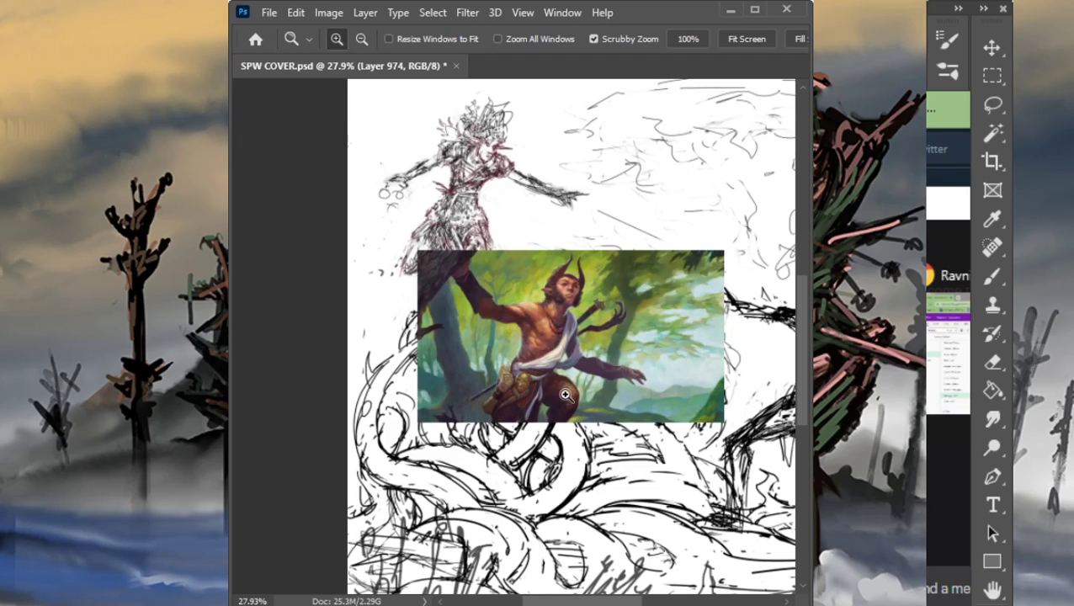
{"action": "key", "text": "v"}
{"action": "left_click_drag", "start_coordinate": [565, 395], "coordinate": [606, 291]}
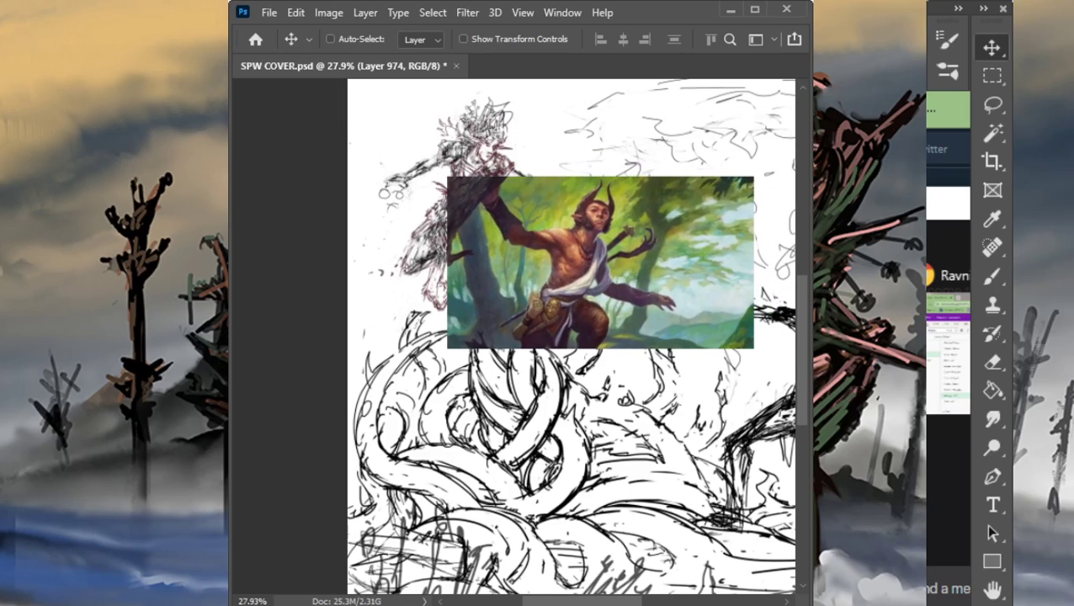
{"action": "key", "text": "Delete"}
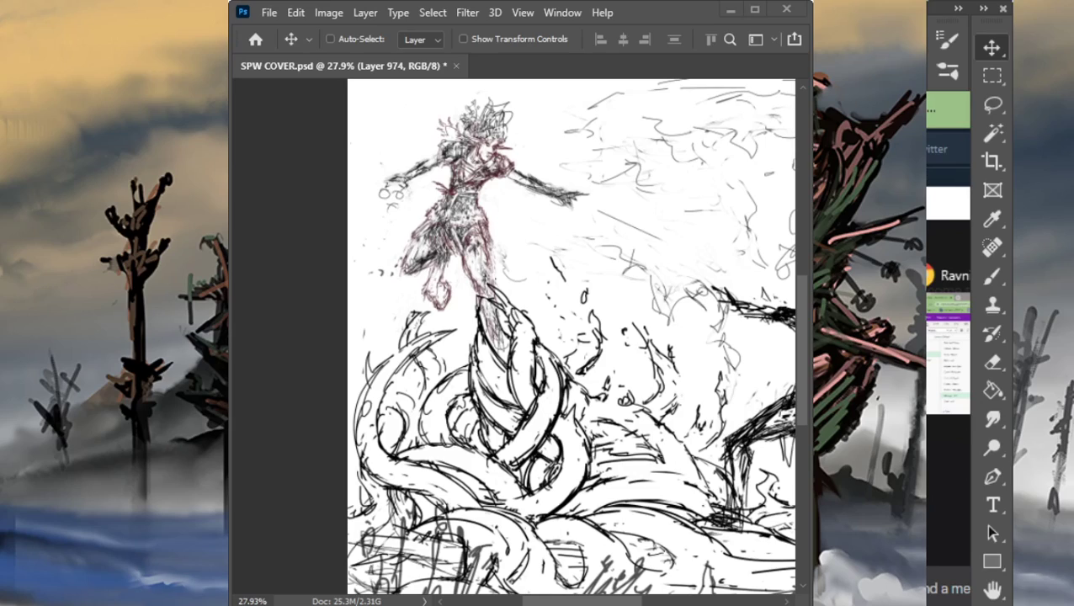
Step: Paste the tall, misty forest warrior painting over the sketch as another reference
{"action": "key", "text": "ctrl+v"}
{"action": "key", "text": "b"}
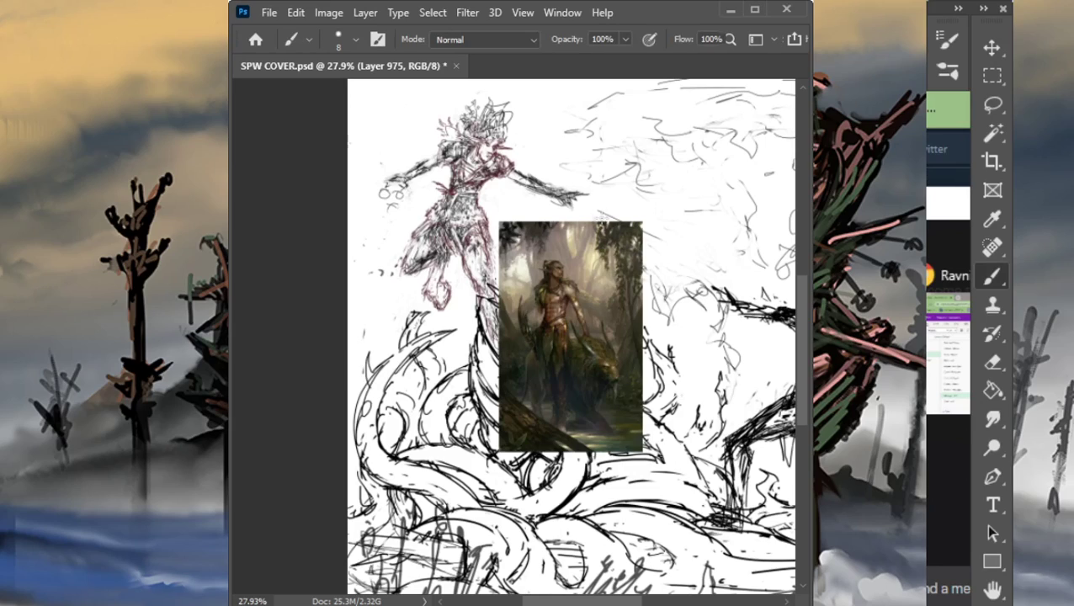
{"action": "left_click", "coordinate": [579, 235], "text": "alt"}
{"action": "mouse_move", "coordinate": [579, 236]}
{"action": "left_mouse_down"}
{"action": "mouse_move", "coordinate": [546, 251]}
{"action": "mouse_move", "coordinate": [600, 257]}
{"action": "mouse_move", "coordinate": [548, 253]}
{"action": "mouse_move", "coordinate": [515, 266]}
{"action": "mouse_move", "coordinate": [582, 271]}
{"action": "mouse_move", "coordinate": [620, 441]}
{"action": "mouse_move", "coordinate": [580, 425]}
{"action": "mouse_move", "coordinate": [593, 434]}
{"action": "mouse_move", "coordinate": [621, 385]}
{"action": "mouse_move", "coordinate": [638, 431]}
{"action": "mouse_move", "coordinate": [581, 431]}
{"action": "mouse_move", "coordinate": [618, 432]}
{"action": "mouse_move", "coordinate": [512, 336]}
{"action": "mouse_move", "coordinate": [589, 428]}
{"action": "mouse_move", "coordinate": [654, 425]}
{"action": "mouse_move", "coordinate": [594, 438]}
{"action": "mouse_move", "coordinate": [604, 439]}
{"action": "mouse_move", "coordinate": [571, 291]}
{"action": "mouse_move", "coordinate": [631, 207]}
{"action": "mouse_move", "coordinate": [584, 409]}
{"action": "mouse_move", "coordinate": [636, 432]}
{"action": "mouse_move", "coordinate": [606, 444]}
{"action": "mouse_move", "coordinate": [607, 413]}
{"action": "left_mouse_up"}
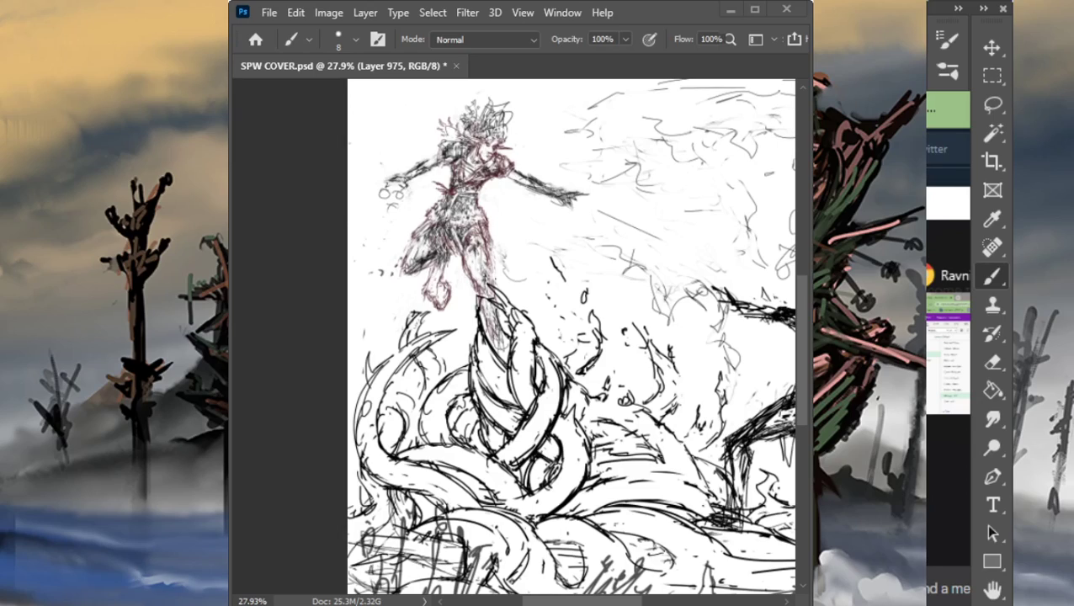
Step: Paste the small green swamp tree painting over the sketch as an environment reference
{"action": "key", "text": "ctrl+v"}
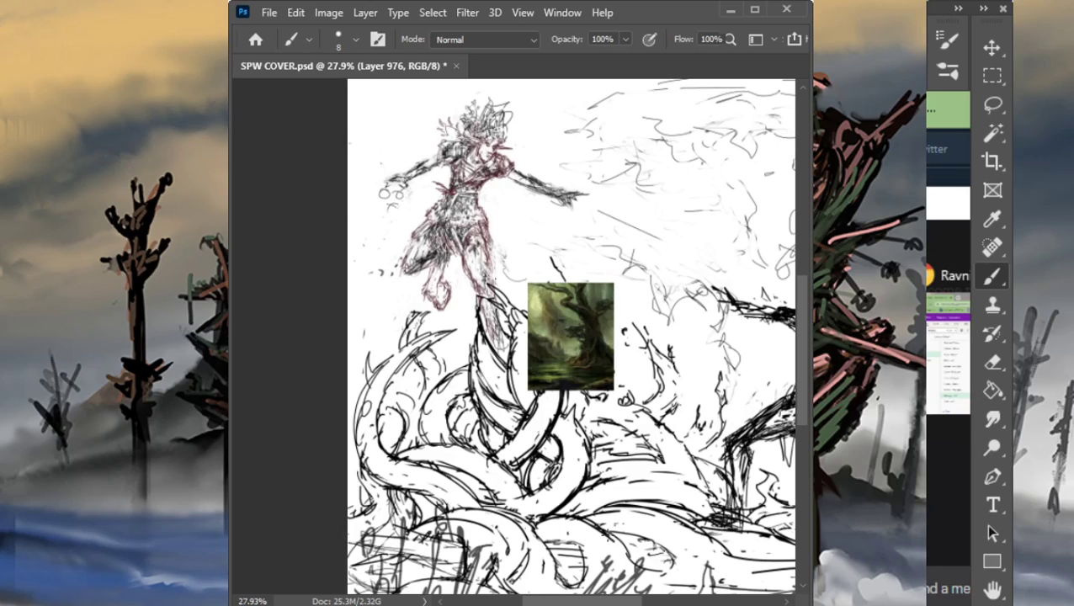
{"action": "mouse_move", "coordinate": [555, 378]}
{"action": "left_mouse_down"}
{"action": "mouse_move", "coordinate": [555, 361]}
{"action": "mouse_move", "coordinate": [556, 383]}
{"action": "mouse_move", "coordinate": [555, 373]}
{"action": "left_mouse_up"}
{"action": "mouse_move", "coordinate": [543, 369]}
{"action": "left_mouse_down"}
{"action": "mouse_move", "coordinate": [596, 377]}
{"action": "mouse_move", "coordinate": [584, 392]}
{"action": "mouse_move", "coordinate": [558, 372]}
{"action": "mouse_move", "coordinate": [561, 345]}
{"action": "left_mouse_up"}
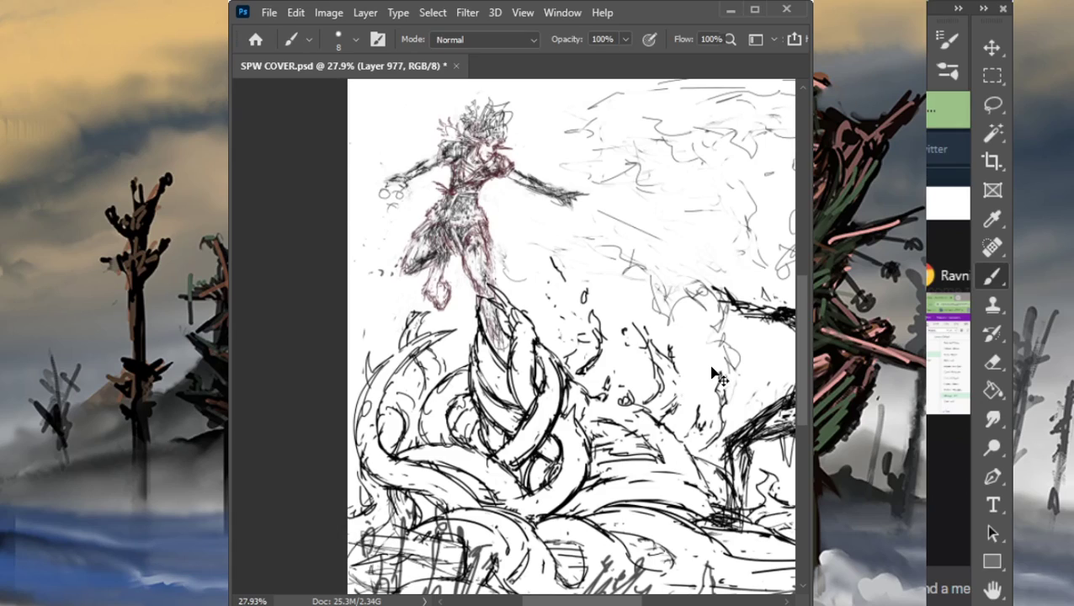
Step: Paste the fiery mage painting into the document as a further reference
{"action": "key", "text": "ctrl+v"}
{"action": "left_click", "coordinate": [609, 290], "text": "alt"}
{"action": "left_click_drag", "start_coordinate": [609, 291], "coordinate": [506, 364]}
{"action": "key", "text": "z"}
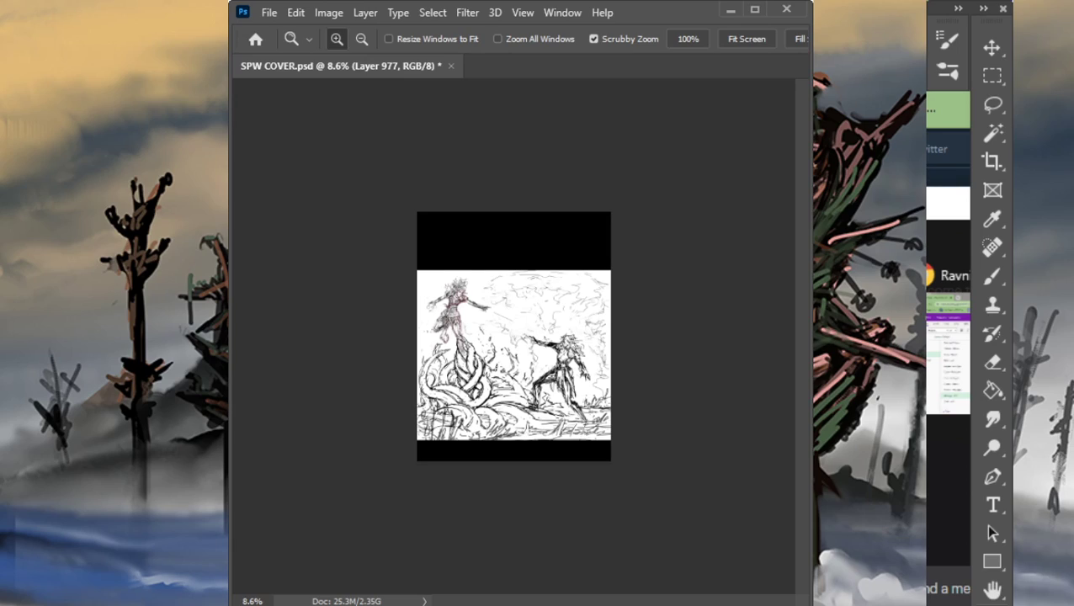
Step: Show the fiery mage painting and move it to the upper right corner of the sketch
{"action": "key", "text": "ctrl+v"}
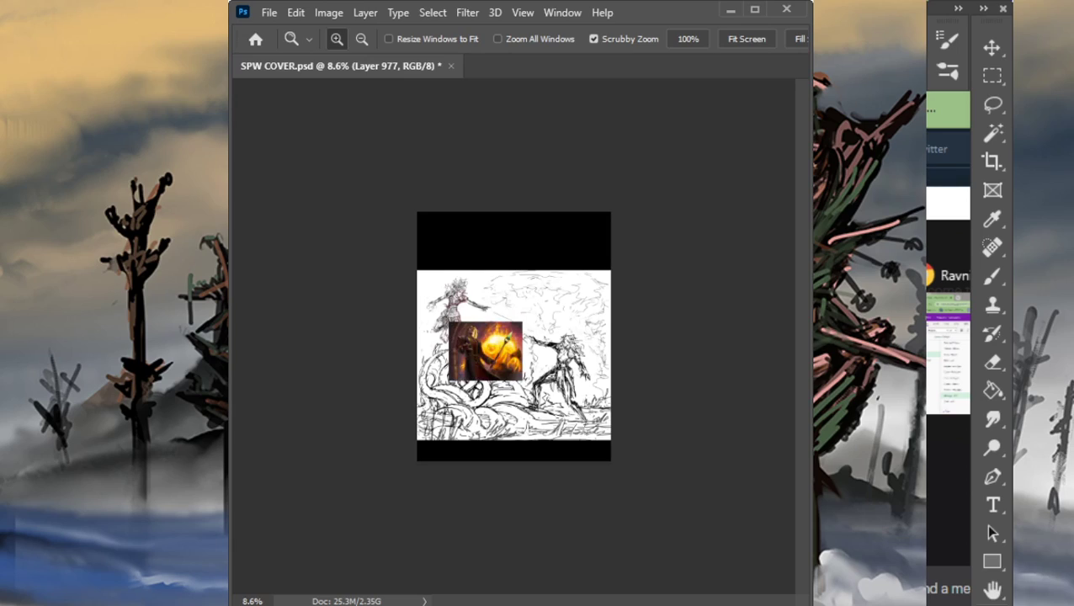
{"action": "key", "text": "v"}
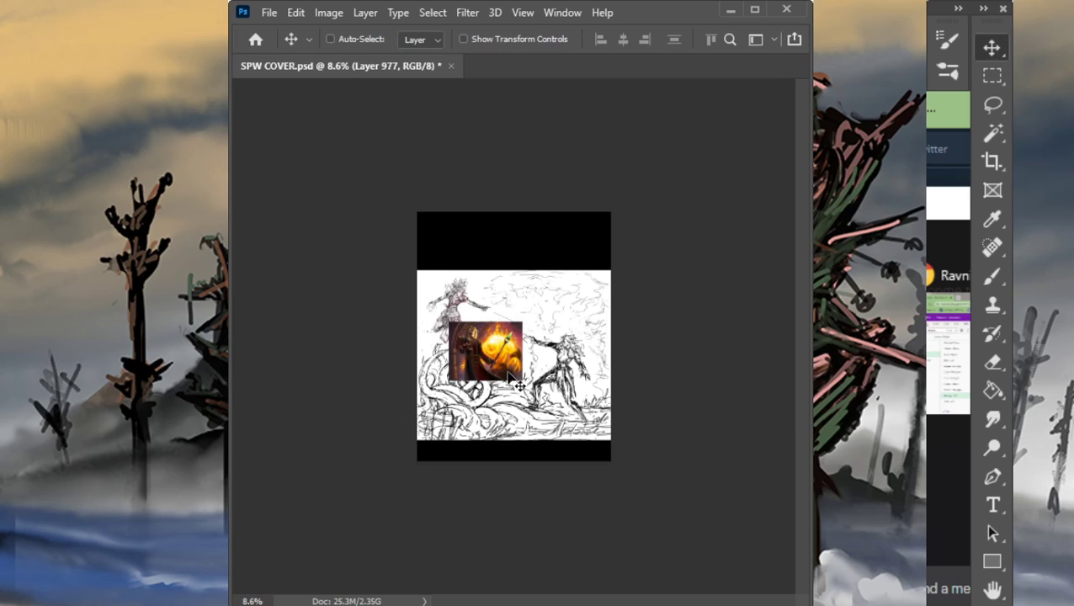
{"action": "mouse_move", "coordinate": [515, 381]}
{"action": "left_mouse_down"}
{"action": "mouse_move", "coordinate": [603, 323]}
{"action": "mouse_move", "coordinate": [596, 333]}
{"action": "left_mouse_up"}
{"action": "key", "text": "l"}
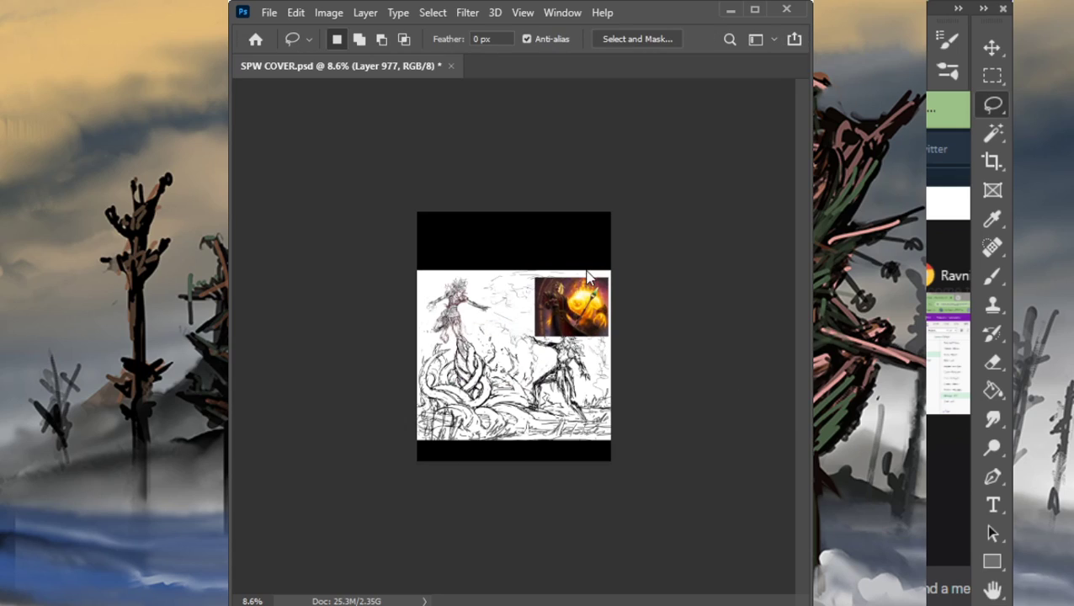
{"action": "key", "text": "ctrl+t"}
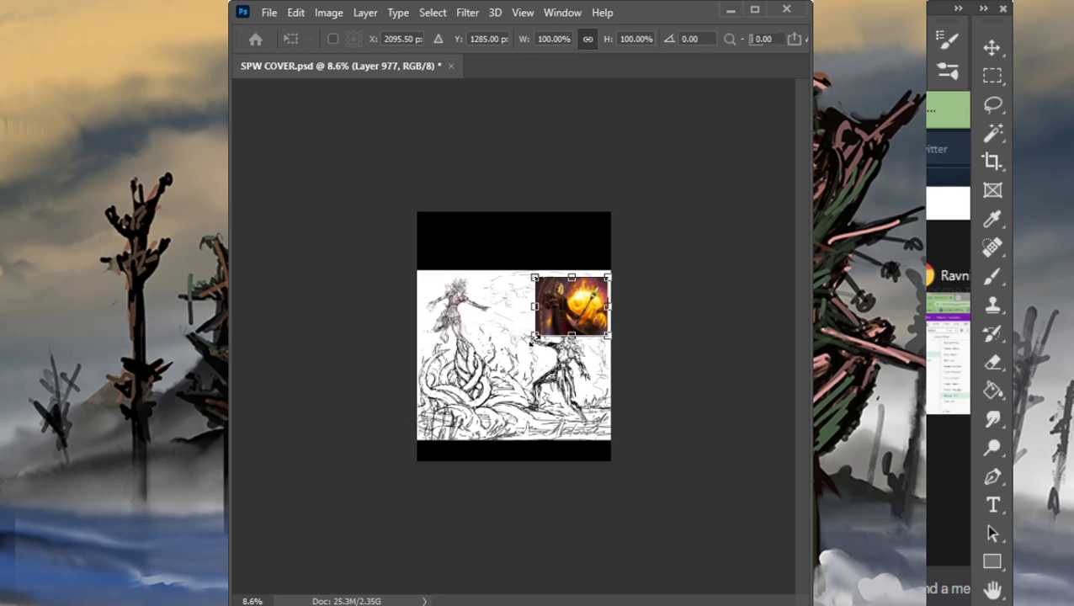
{"action": "left_click_drag", "start_coordinate": [531, 337], "coordinate": [577, 334]}
{"action": "key", "text": "Return"}
{"action": "key", "text": "v"}
{"action": "key", "text": "ctrl+z"}
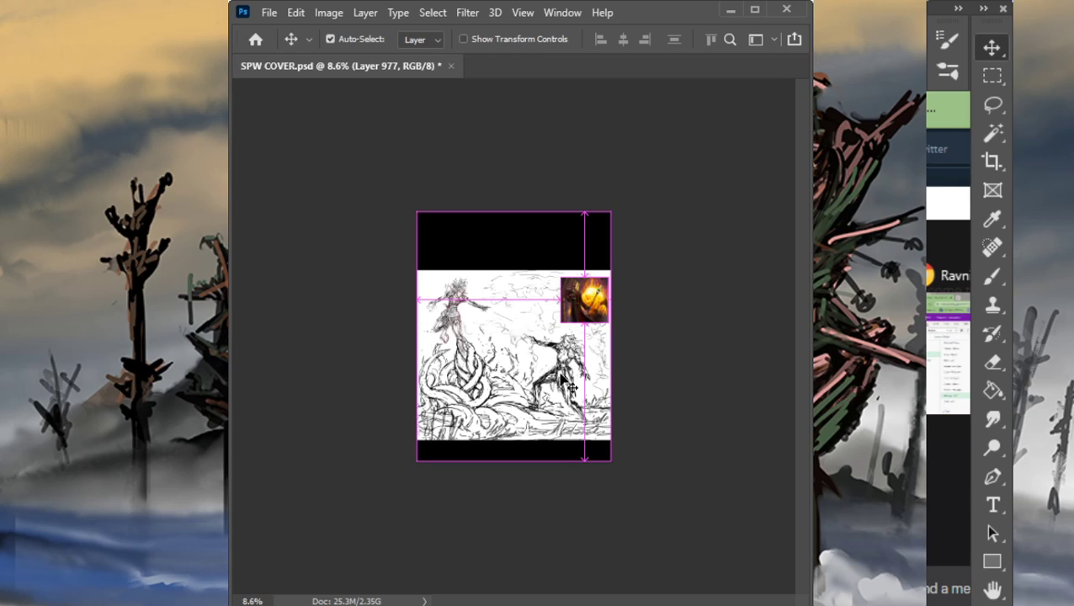
{"action": "key", "text": "z"}
{"action": "key", "text": "ctrl+z"}
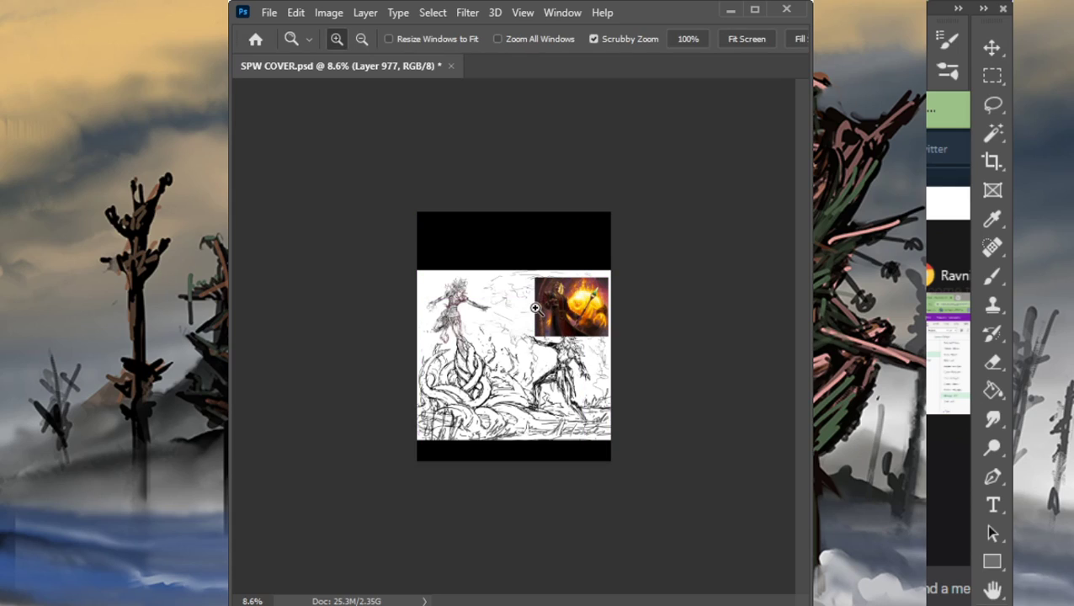
Step: Scale the fiery mage painting down proportionally from its upper left corner
{"action": "key", "text": "l"}
{"action": "key", "text": "ctrl+t"}
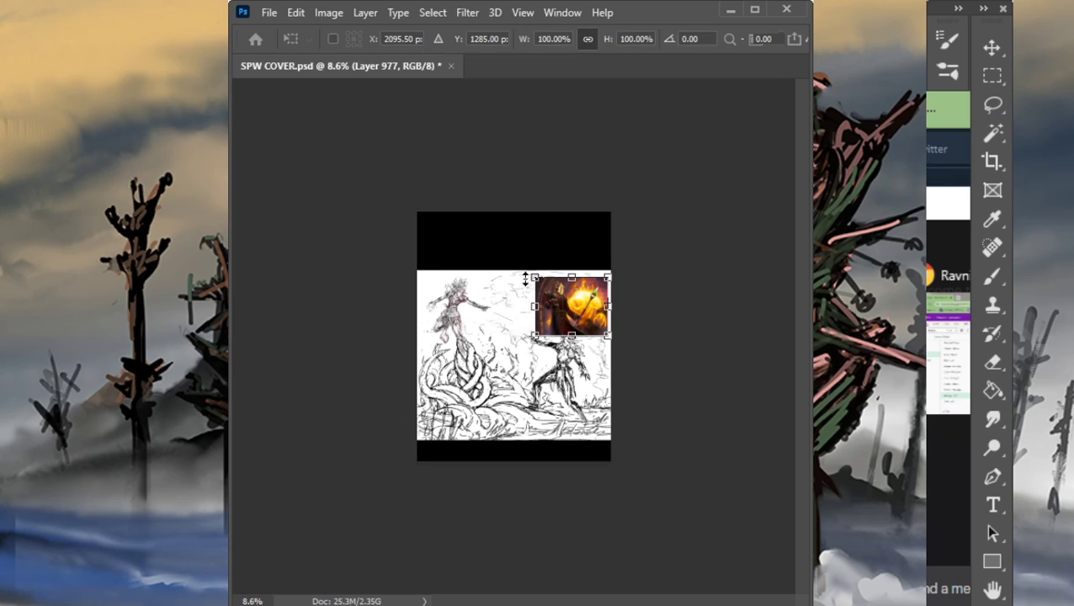
{"action": "left_click_drag", "start_coordinate": [532, 276], "coordinate": [561, 299]}
{"action": "key", "text": "Return"}
Step: Move the swamp tree painting to the sketch's lower left corner and enlarge it to roughly twice its size
{"action": "key", "text": "z"}
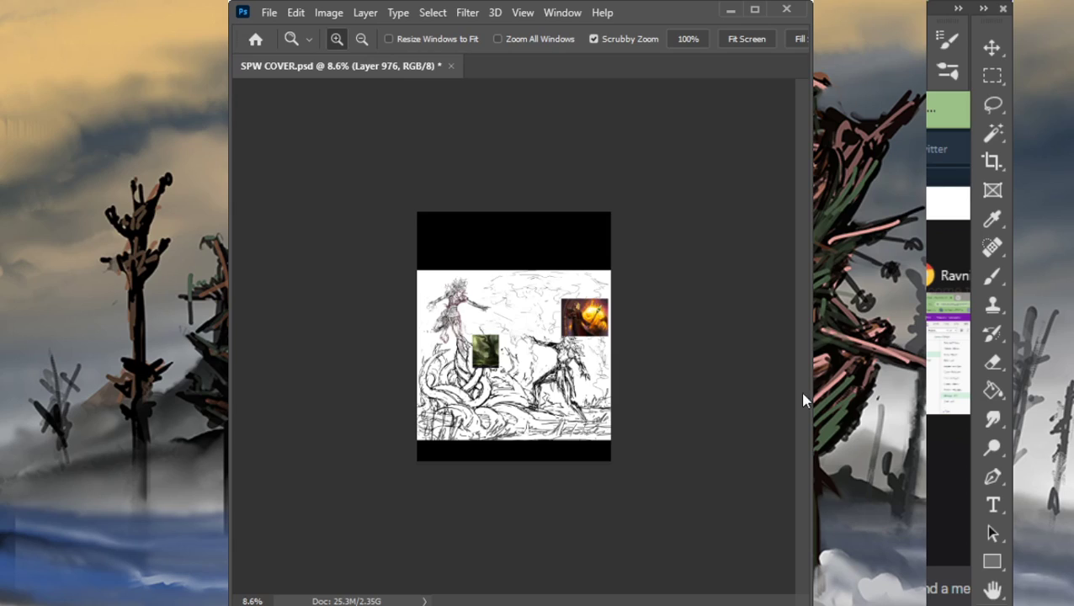
{"action": "key", "text": "v"}
{"action": "mouse_move", "coordinate": [527, 382]}
{"action": "left_mouse_down"}
{"action": "mouse_move", "coordinate": [560, 407]}
{"action": "mouse_move", "coordinate": [555, 443]}
{"action": "mouse_move", "coordinate": [545, 442]}
{"action": "mouse_move", "coordinate": [623, 446]}
{"action": "mouse_move", "coordinate": [469, 447]}
{"action": "mouse_move", "coordinate": [478, 444]}
{"action": "left_mouse_up"}
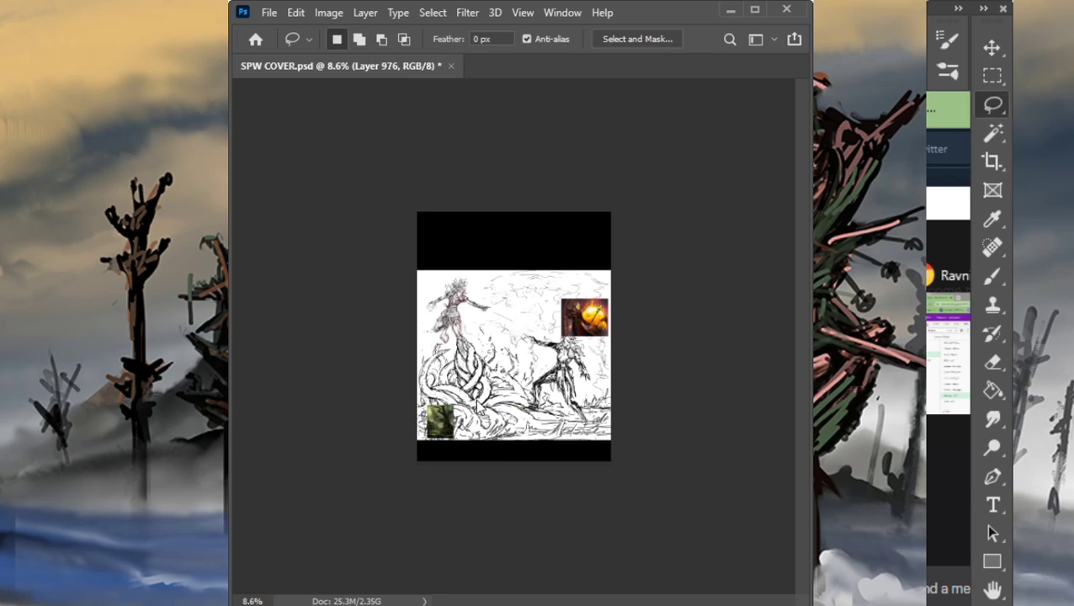
{"action": "key", "text": "l"}
{"action": "key", "text": "ctrl+t"}
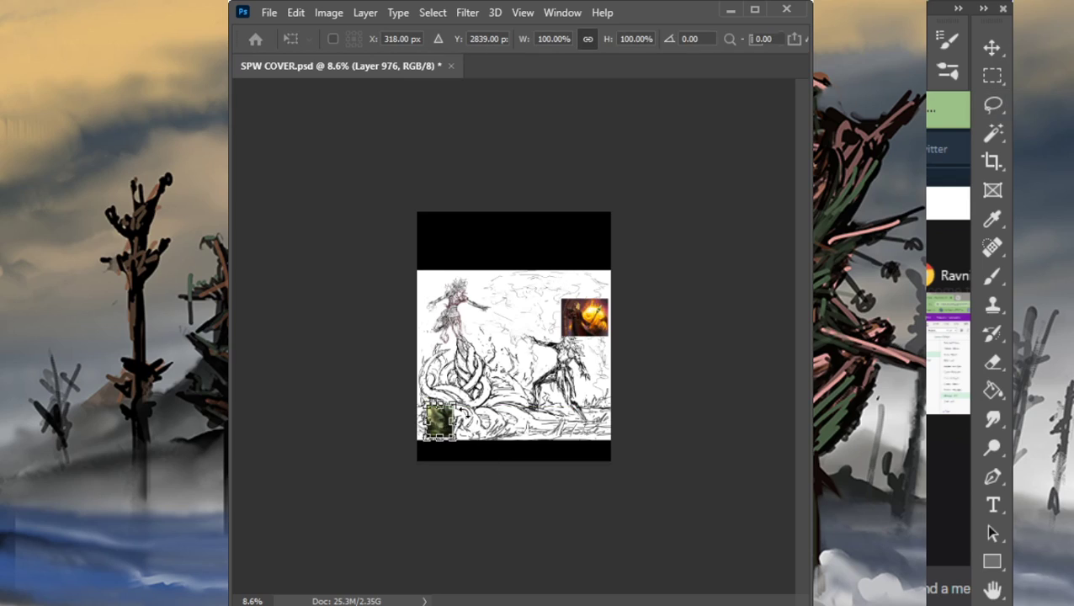
{"action": "left_click_drag", "start_coordinate": [456, 408], "coordinate": [498, 377]}
{"action": "key", "text": "Return"}
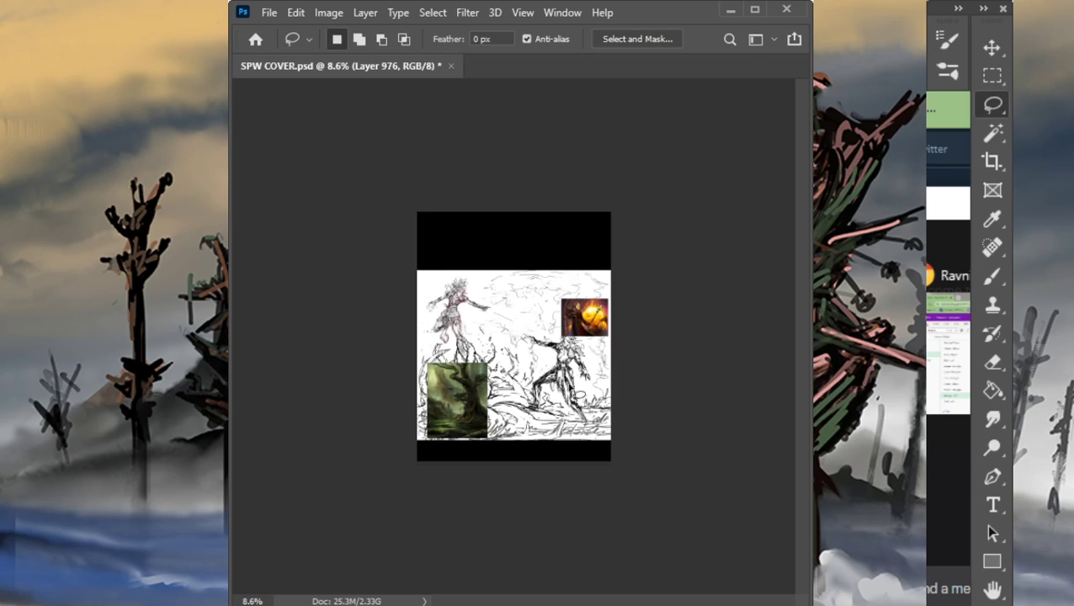
Step: Arrange the swamp tree and forest warrior paintings along the canvas's bottom edge and the horned figure in its upper left corner
{"action": "key", "text": "v"}
{"action": "mouse_move", "coordinate": [476, 407]}
{"action": "left_mouse_down"}
{"action": "mouse_move", "coordinate": [533, 400]}
{"action": "mouse_move", "coordinate": [533, 412]}
{"action": "left_mouse_up"}
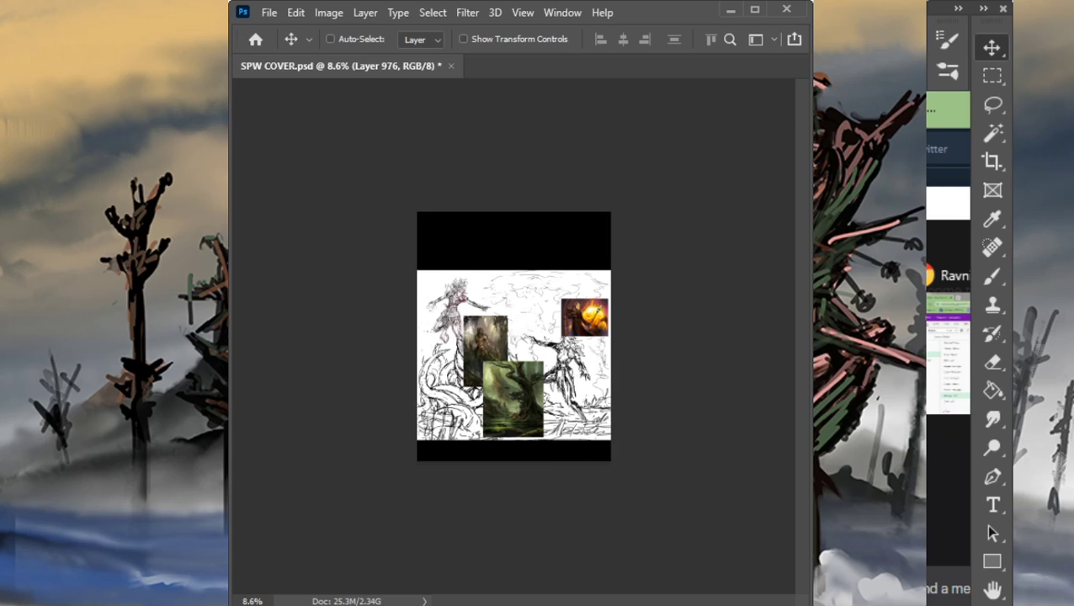
{"action": "left_click_drag", "start_coordinate": [579, 371], "coordinate": [535, 425]}
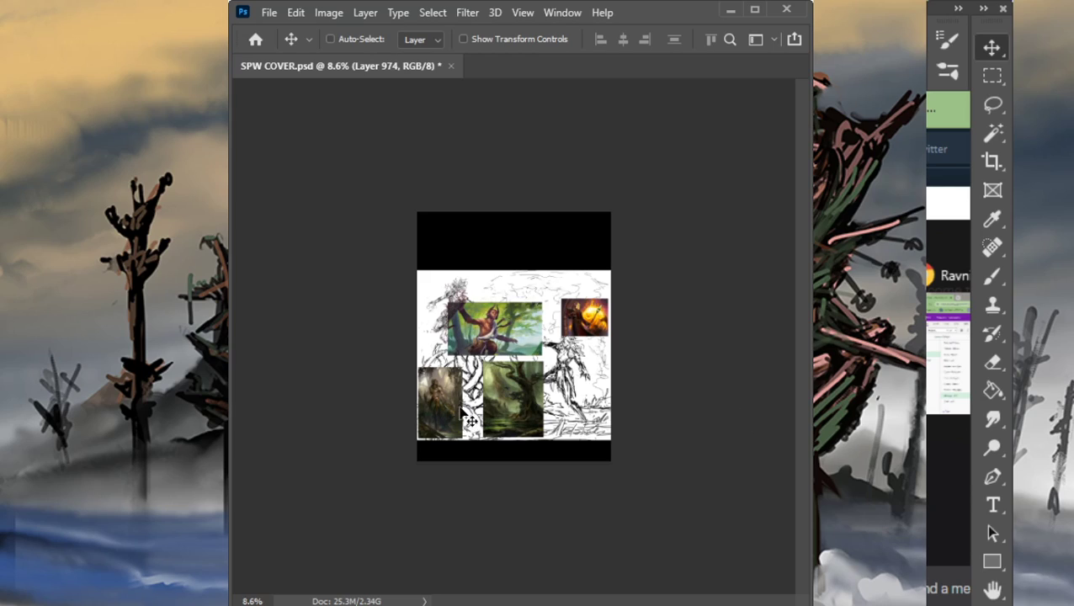
{"action": "left_click_drag", "start_coordinate": [505, 370], "coordinate": [485, 295]}
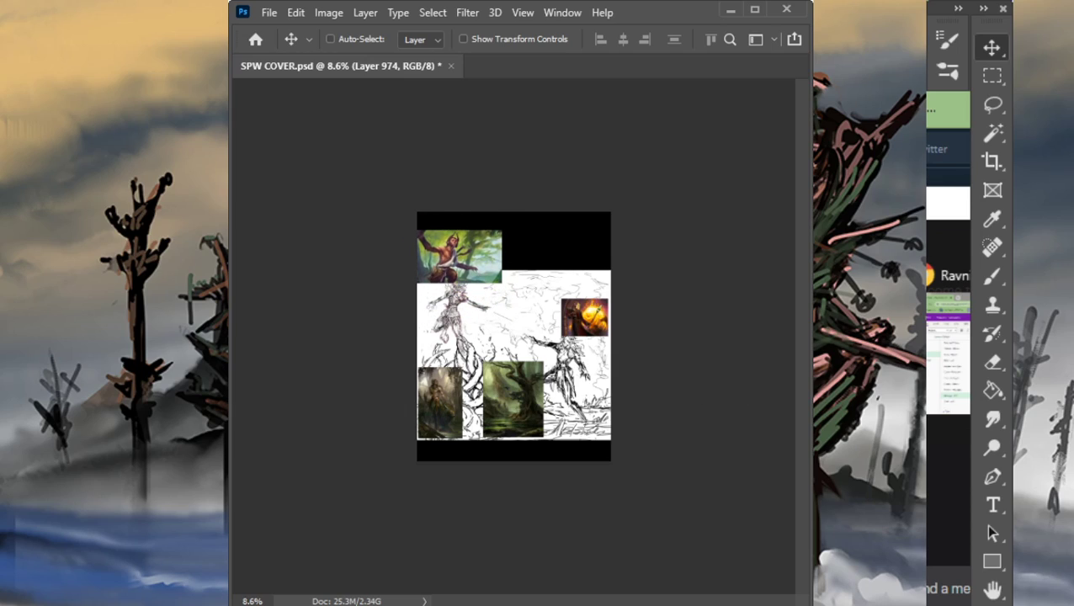
{"action": "left_click_drag", "start_coordinate": [567, 416], "coordinate": [564, 451]}
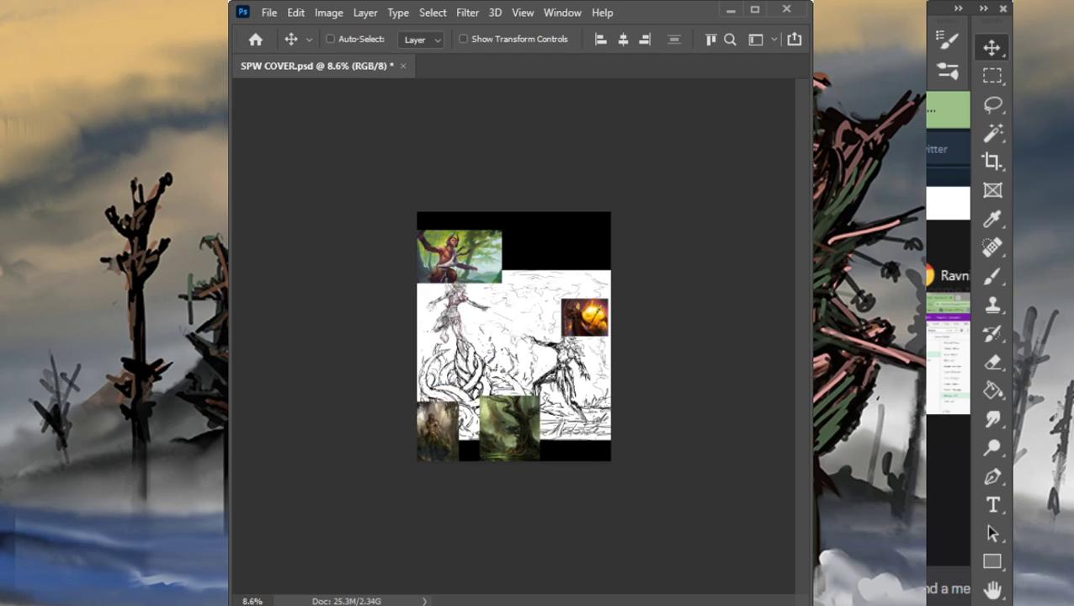
Step: Show the tentacle painting and place it just above the forest warrior and swamp tree paintings
{"action": "key", "text": "ctrl+v"}
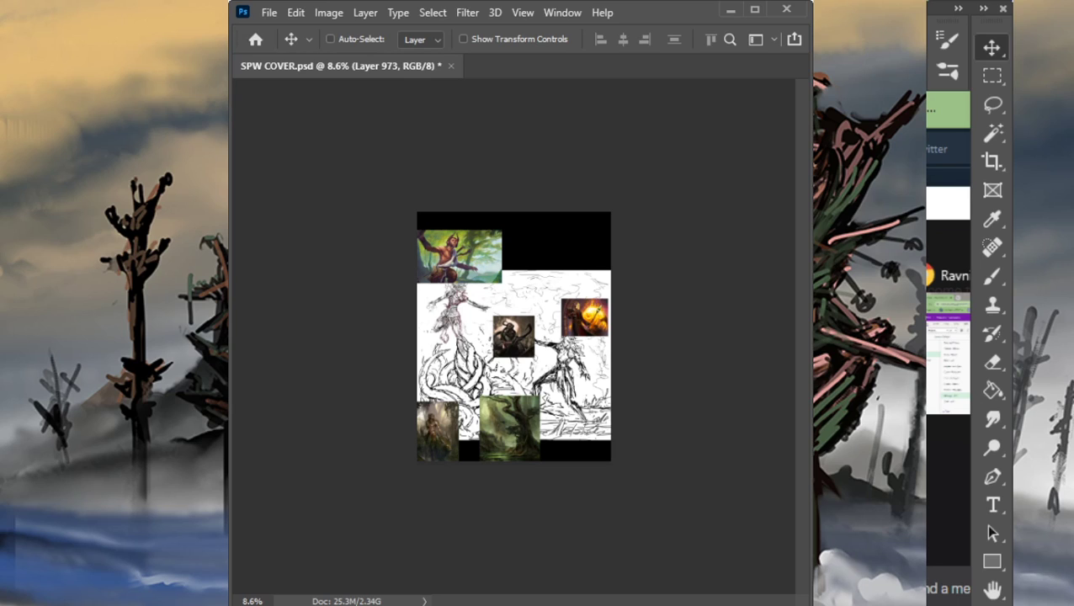
{"action": "key", "text": "z"}
{"action": "left_click_drag", "start_coordinate": [530, 346], "coordinate": [480, 423]}
{"action": "key", "text": "v"}
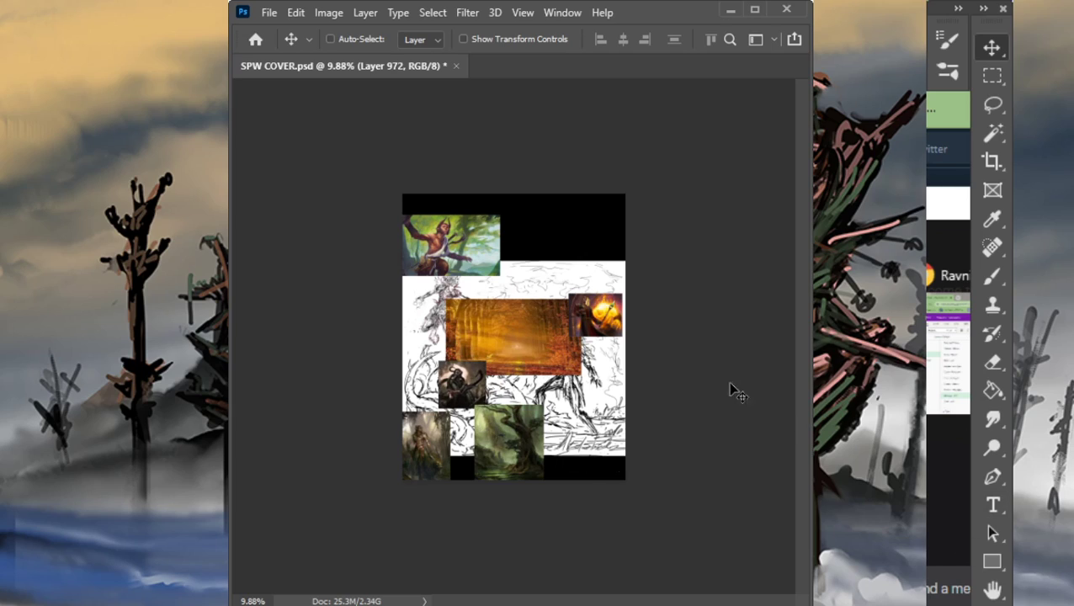
Step: Shift the autumn forest image slightly down and left, and move the fiery mage painting to the sketch's upper right corner
{"action": "mouse_move", "coordinate": [601, 354]}
{"action": "left_mouse_down"}
{"action": "mouse_move", "coordinate": [608, 375]}
{"action": "mouse_move", "coordinate": [595, 365]}
{"action": "left_mouse_up"}
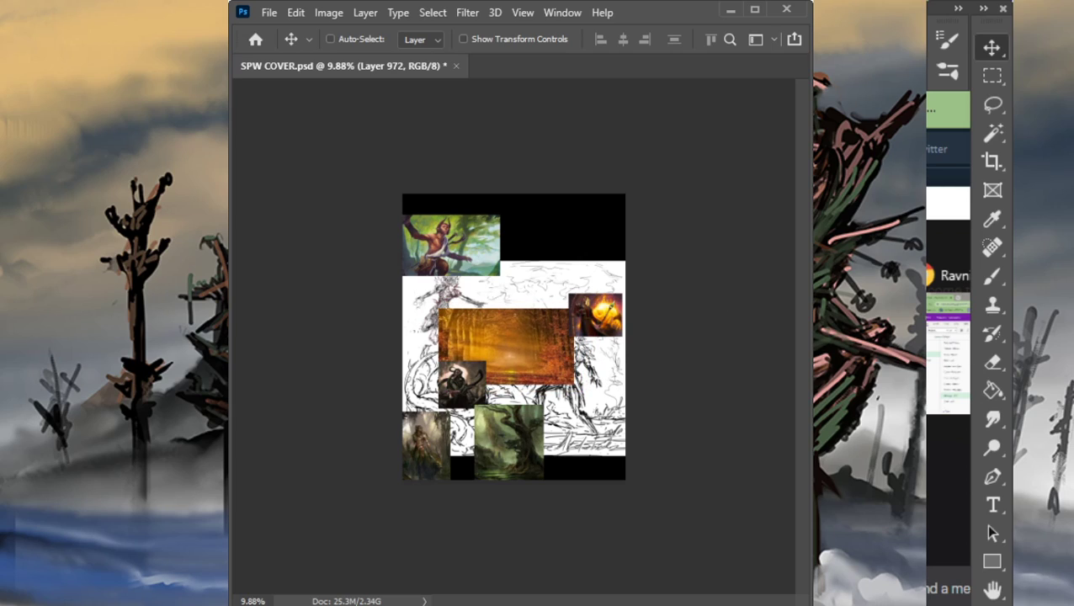
{"action": "left_click_drag", "start_coordinate": [574, 366], "coordinate": [581, 336]}
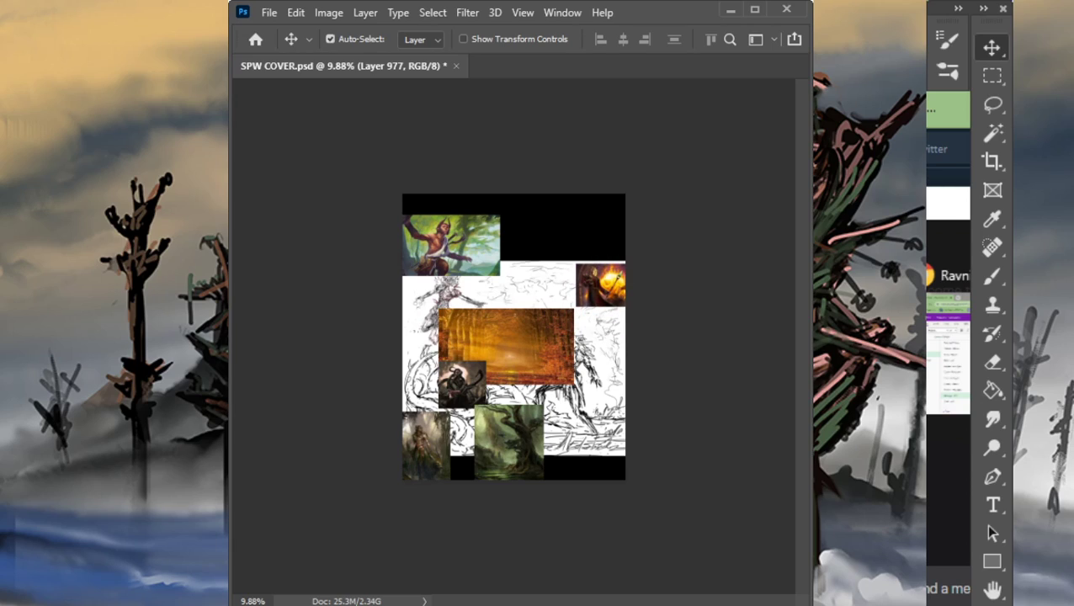
Step: Group the reference painting layers together
{"action": "key", "text": "ctrl+g"}
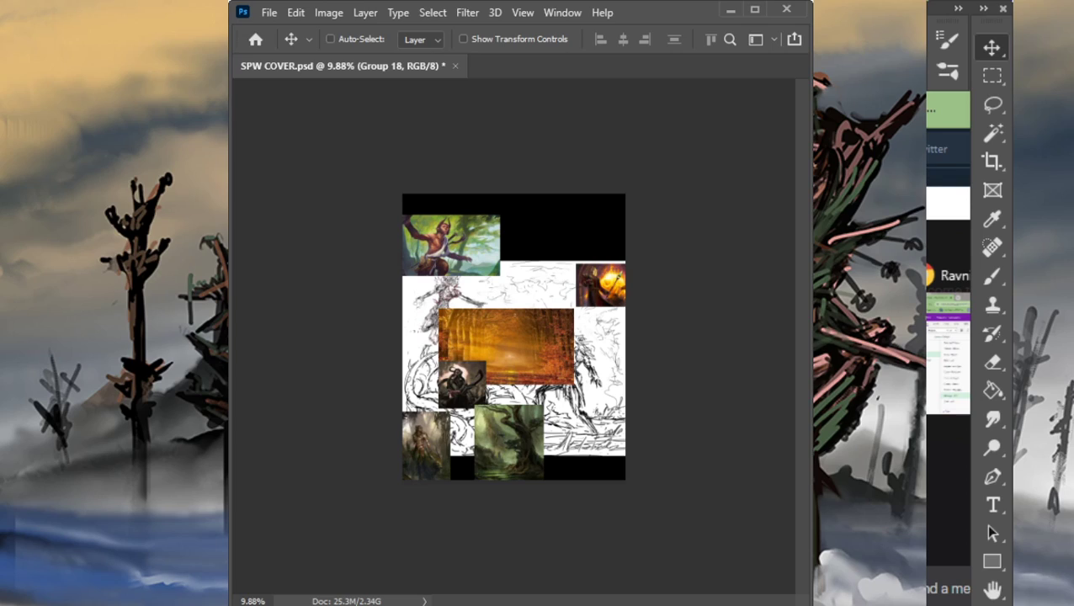
{"action": "key", "text": "ctrl+g"}
{"action": "key", "text": "Return"}
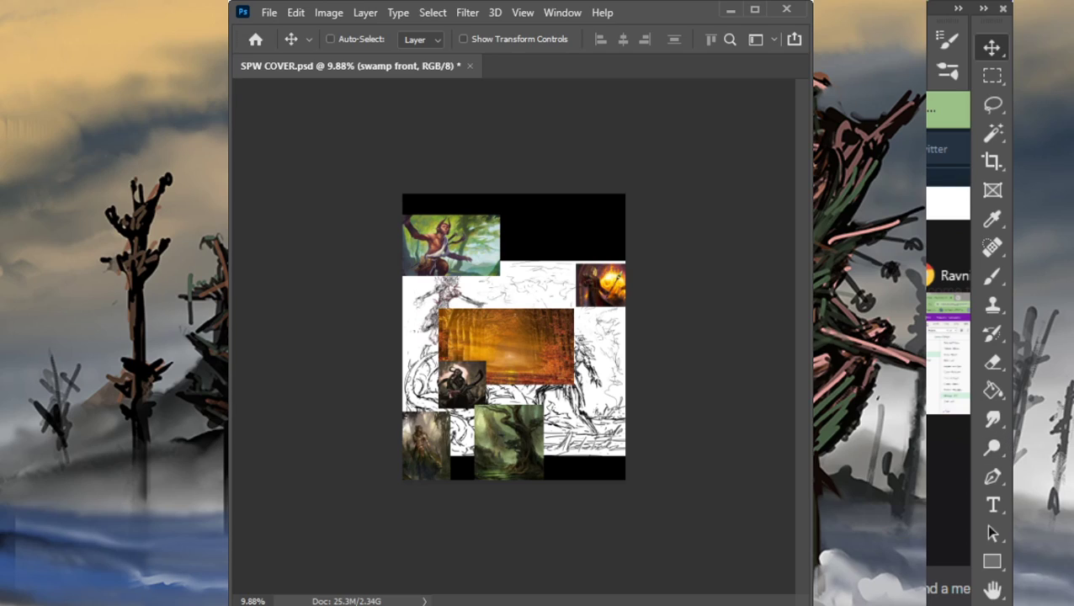
{"action": "key", "text": "ctrl"}
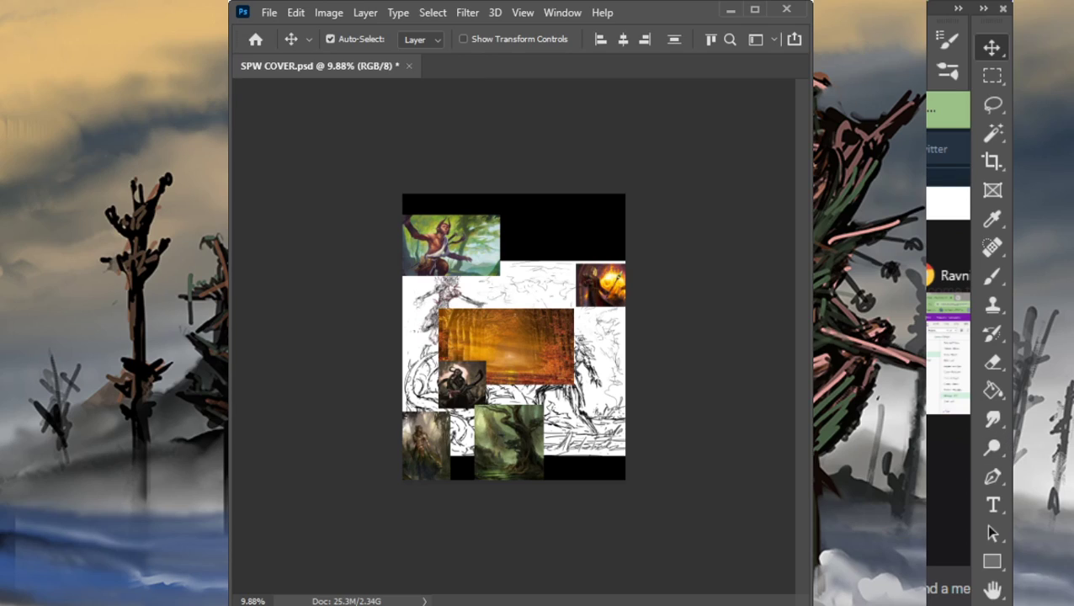
Step: Combine all the reference paintings into a single layer group and undo the last stray change
{"action": "key", "text": "ctrl+g"}
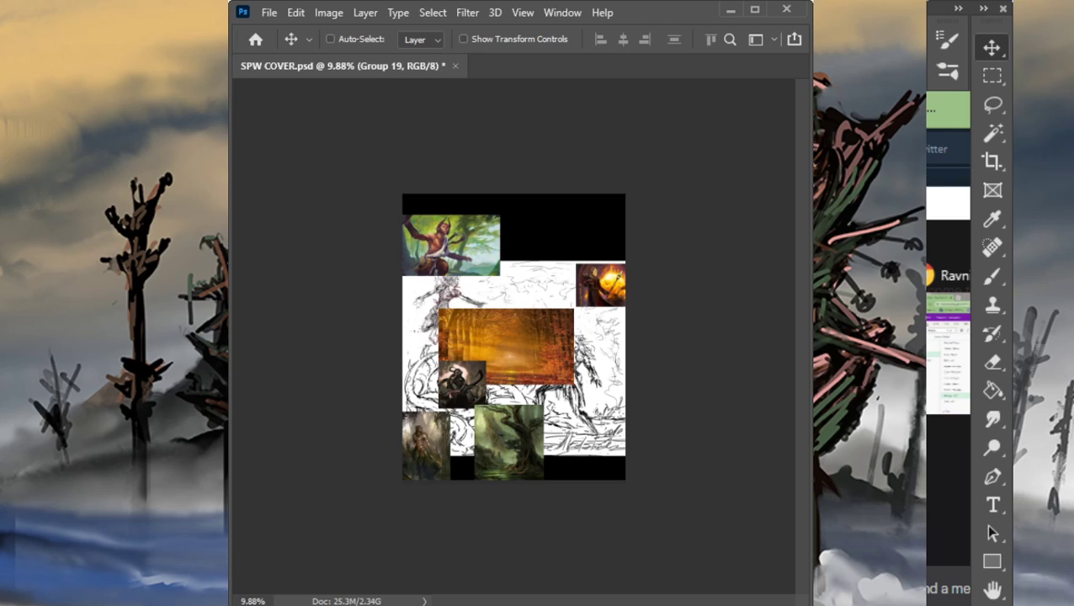
{"action": "key", "text": "Return"}
{"action": "key", "text": "Return"}
{"action": "key", "text": "ctrl+z"}
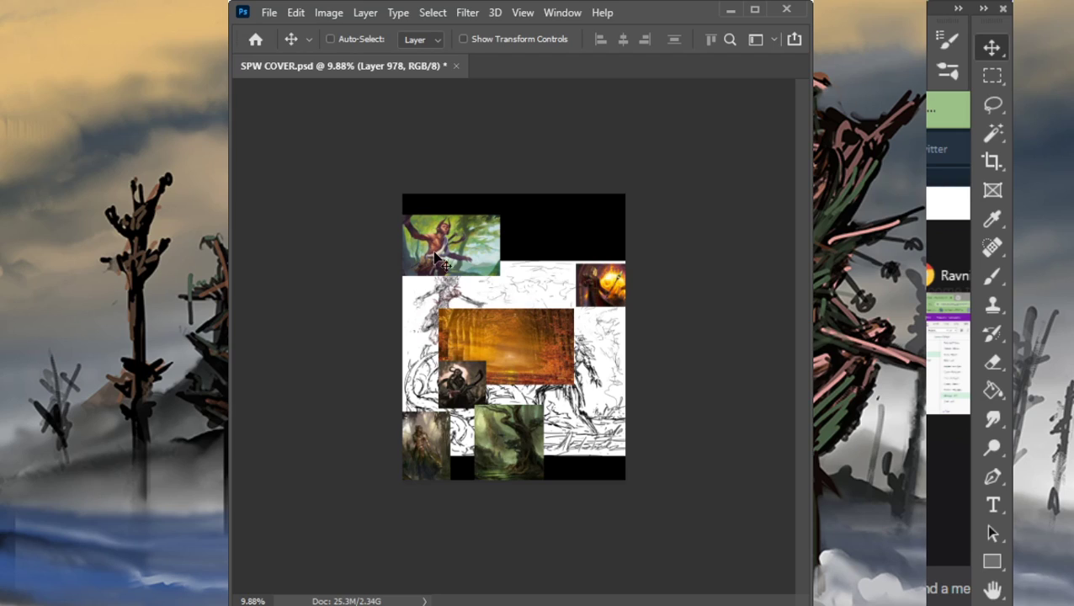
Step: Sample a pale yellow from the horned figure painting and brush it over the sky around the floating woman at size 80
{"action": "key", "text": "b"}
{"action": "left_click", "coordinate": [493, 254], "text": "alt"}
{"action": "mouse_move", "coordinate": [494, 254]}
{"action": "left_mouse_down"}
{"action": "mouse_move", "coordinate": [597, 282]}
{"action": "mouse_move", "coordinate": [486, 380]}
{"action": "mouse_move", "coordinate": [469, 369]}
{"action": "mouse_move", "coordinate": [478, 473]}
{"action": "mouse_move", "coordinate": [438, 420]}
{"action": "left_mouse_up"}
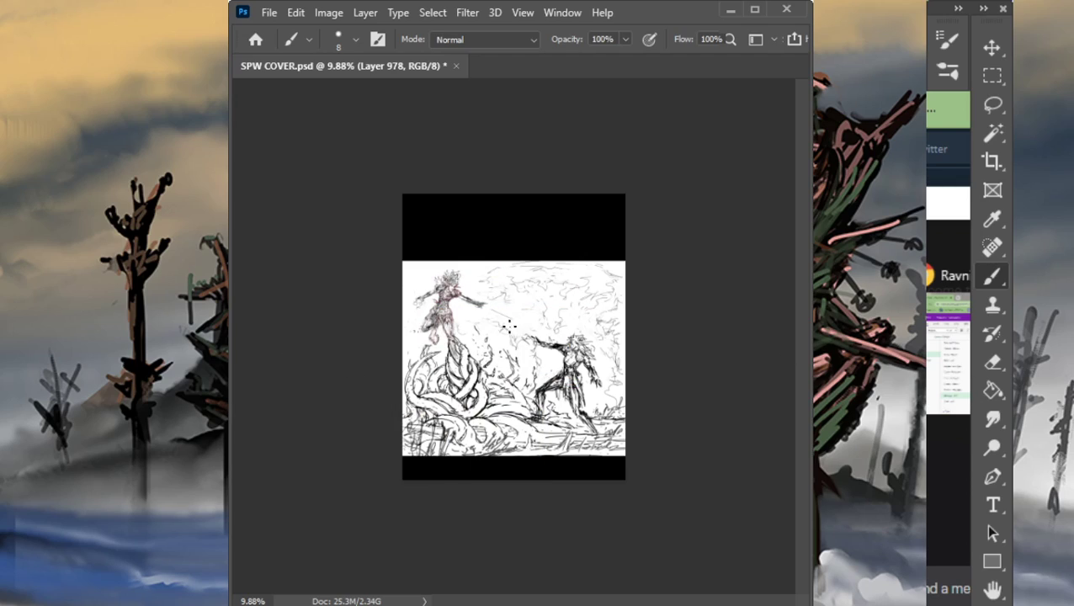
{"action": "key", "text": "bracketright"}
{"action": "key", "text": "bracketright"}
{"action": "key", "text": "bracketright"}
{"action": "key", "text": "bracketright"}
{"action": "key", "text": "bracketright"}
{"action": "key", "text": "bracketright"}
{"action": "key", "text": "bracketright"}
{"action": "key", "text": "bracketright"}
{"action": "key", "text": "bracketright"}
{"action": "key", "text": "bracketright"}
{"action": "key", "text": "bracketright"}
{"action": "key", "text": "bracketright"}
{"action": "key", "text": "bracketright"}
{"action": "mouse_move", "coordinate": [472, 327]}
{"action": "left_mouse_down"}
{"action": "mouse_move", "coordinate": [503, 330]}
{"action": "mouse_move", "coordinate": [409, 334]}
{"action": "mouse_move", "coordinate": [500, 318]}
{"action": "mouse_move", "coordinate": [427, 315]}
{"action": "mouse_move", "coordinate": [550, 321]}
{"action": "mouse_move", "coordinate": [414, 308]}
{"action": "mouse_move", "coordinate": [508, 324]}
{"action": "mouse_move", "coordinate": [539, 308]}
{"action": "mouse_move", "coordinate": [404, 308]}
{"action": "mouse_move", "coordinate": [520, 297]}
{"action": "mouse_move", "coordinate": [407, 295]}
{"action": "mouse_move", "coordinate": [535, 279]}
{"action": "mouse_move", "coordinate": [480, 278]}
{"action": "mouse_move", "coordinate": [404, 301]}
{"action": "mouse_move", "coordinate": [404, 271]}
{"action": "mouse_move", "coordinate": [513, 265]}
{"action": "mouse_move", "coordinate": [404, 261]}
{"action": "left_mouse_up"}
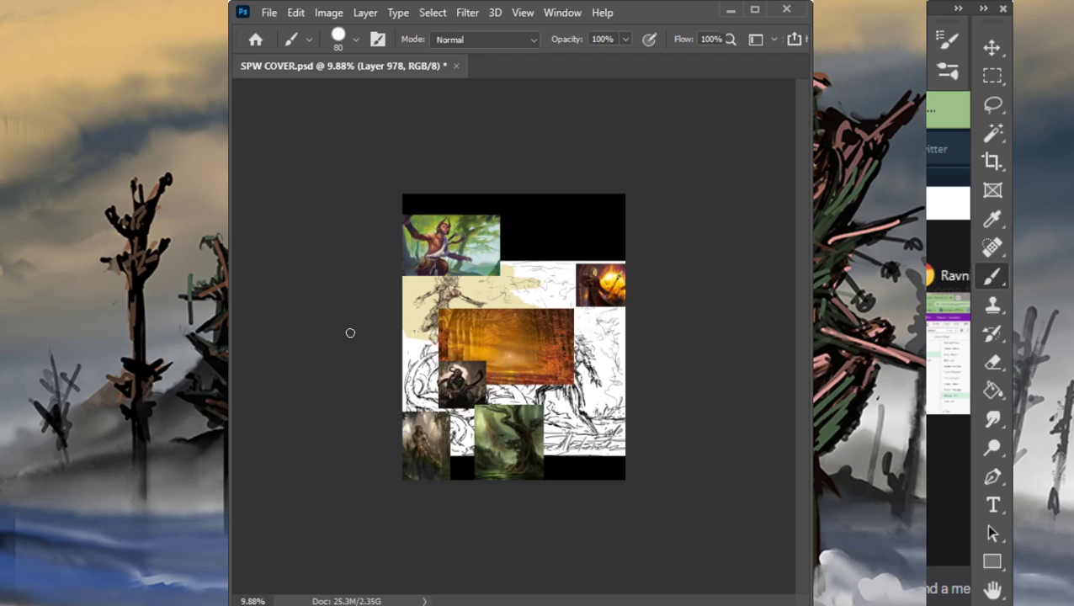
Step: Sample orange from the autumn forest image, paint a band below the yellow sky and smudge the two colours together
{"action": "left_click", "coordinate": [511, 356], "text": "alt"}
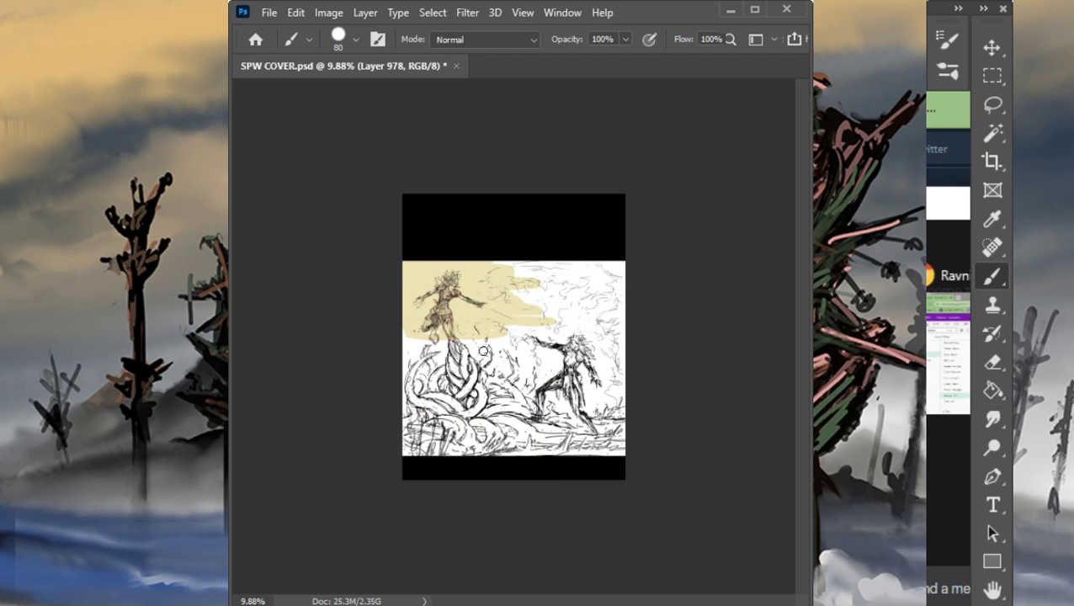
{"action": "mouse_move", "coordinate": [490, 344]}
{"action": "left_mouse_down"}
{"action": "mouse_move", "coordinate": [421, 347]}
{"action": "mouse_move", "coordinate": [556, 332]}
{"action": "left_mouse_up"}
{"action": "mouse_move", "coordinate": [556, 332]}
{"action": "left_mouse_down"}
{"action": "mouse_move", "coordinate": [494, 343]}
{"action": "mouse_move", "coordinate": [463, 328]}
{"action": "mouse_move", "coordinate": [494, 342]}
{"action": "left_mouse_up"}
{"action": "key", "text": "r"}
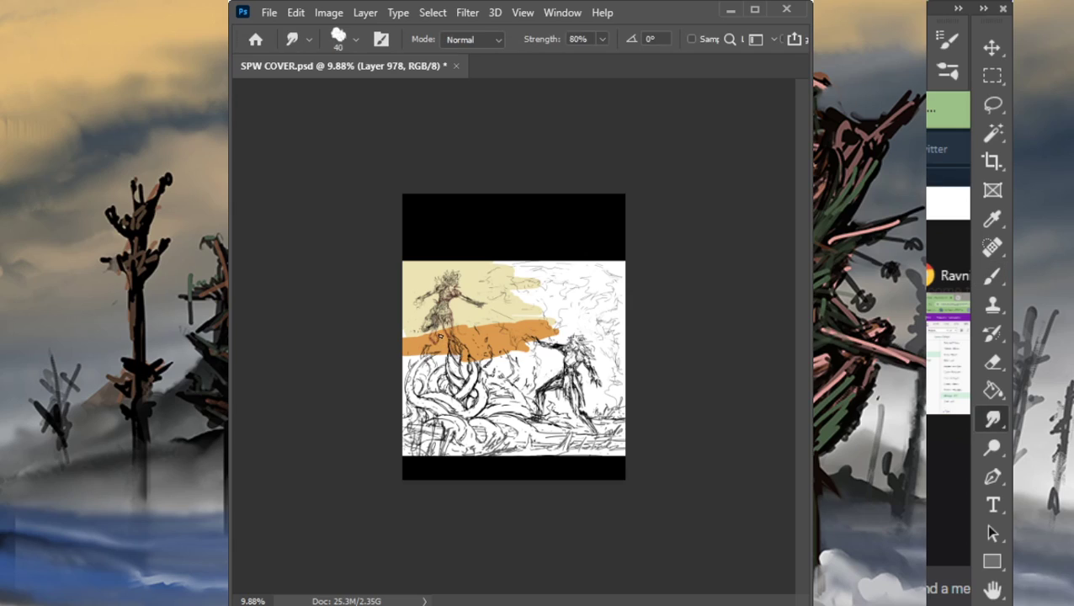
{"action": "mouse_move", "coordinate": [467, 327]}
{"action": "left_mouse_down"}
{"action": "mouse_move", "coordinate": [564, 316]}
{"action": "mouse_move", "coordinate": [492, 322]}
{"action": "mouse_move", "coordinate": [555, 308]}
{"action": "mouse_move", "coordinate": [421, 341]}
{"action": "mouse_move", "coordinate": [471, 311]}
{"action": "mouse_move", "coordinate": [461, 321]}
{"action": "mouse_move", "coordinate": [472, 313]}
{"action": "mouse_move", "coordinate": [504, 352]}
{"action": "mouse_move", "coordinate": [410, 369]}
{"action": "mouse_move", "coordinate": [504, 343]}
{"action": "left_mouse_up"}
Step: Extend the orange down over the tentacles, enlarging the brush to 600
{"action": "key", "text": "b"}
{"action": "mouse_move", "coordinate": [405, 371]}
{"action": "left_mouse_down"}
{"action": "mouse_move", "coordinate": [482, 357]}
{"action": "mouse_move", "coordinate": [413, 375]}
{"action": "mouse_move", "coordinate": [488, 367]}
{"action": "left_mouse_up"}
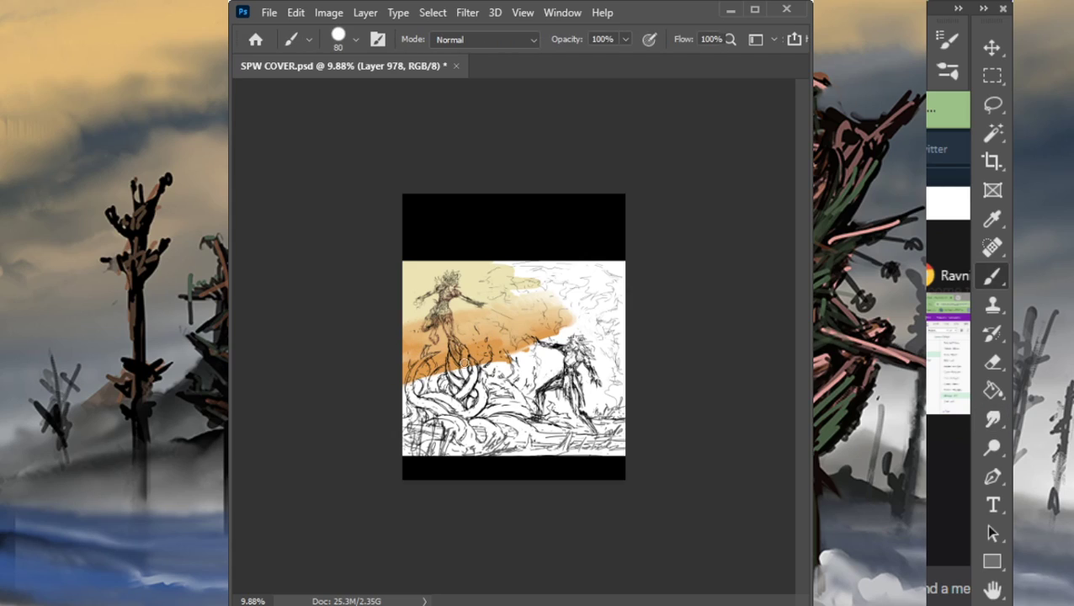
{"action": "key", "text": "bracketright"}
{"action": "key", "text": "bracketright"}
{"action": "key", "text": "bracketright"}
{"action": "key", "text": "bracketright"}
{"action": "key", "text": "bracketright"}
{"action": "key", "text": "bracketright"}
{"action": "key", "text": "bracketright"}
{"action": "key", "text": "bracketright"}
{"action": "key", "text": "bracketright"}
{"action": "key", "text": "bracketright"}
{"action": "key", "text": "bracketright"}
{"action": "left_click_drag", "start_coordinate": [410, 396], "coordinate": [543, 356]}
Step: Smudge the yellow and orange across the sky to the sketch's right edge with a size 250 Smudge tool
{"action": "key", "text": "r"}
{"action": "mouse_move", "coordinate": [438, 353]}
{"action": "left_mouse_down"}
{"action": "mouse_move", "coordinate": [514, 352]}
{"action": "mouse_move", "coordinate": [569, 325]}
{"action": "mouse_move", "coordinate": [454, 360]}
{"action": "mouse_move", "coordinate": [516, 310]}
{"action": "mouse_move", "coordinate": [455, 321]}
{"action": "mouse_move", "coordinate": [431, 308]}
{"action": "mouse_move", "coordinate": [583, 267]}
{"action": "left_mouse_up"}
{"action": "mouse_move", "coordinate": [497, 307]}
{"action": "left_mouse_down"}
{"action": "mouse_move", "coordinate": [599, 292]}
{"action": "mouse_move", "coordinate": [610, 269]}
{"action": "mouse_move", "coordinate": [590, 279]}
{"action": "left_mouse_up"}
{"action": "left_click_drag", "start_coordinate": [495, 293], "coordinate": [639, 282]}
{"action": "left_click_drag", "start_coordinate": [490, 340], "coordinate": [624, 301]}
{"action": "left_click_drag", "start_coordinate": [513, 336], "coordinate": [623, 295]}
{"action": "mouse_move", "coordinate": [479, 341]}
{"action": "left_mouse_down"}
{"action": "mouse_move", "coordinate": [590, 301]}
{"action": "mouse_move", "coordinate": [490, 330]}
{"action": "mouse_move", "coordinate": [621, 320]}
{"action": "left_mouse_up"}
{"action": "mouse_move", "coordinate": [622, 319]}
{"action": "left_mouse_down"}
{"action": "mouse_move", "coordinate": [510, 339]}
{"action": "mouse_move", "coordinate": [621, 327]}
{"action": "left_mouse_up"}
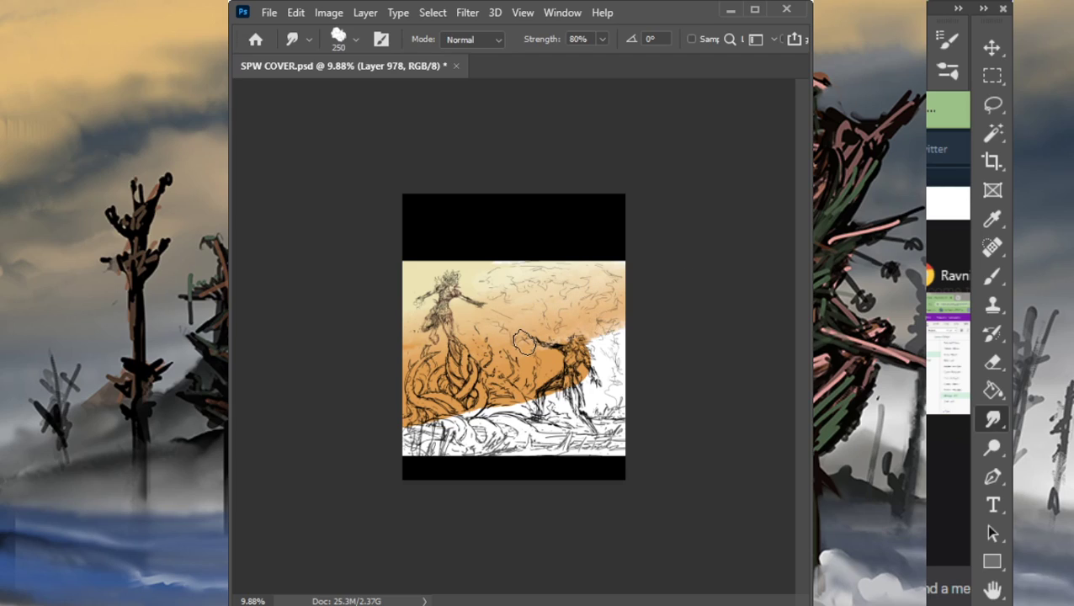
Step: Smudge the orange down over the tentacles and around the standing figure toward the ground
{"action": "left_click_drag", "start_coordinate": [523, 342], "coordinate": [601, 340]}
{"action": "mouse_move", "coordinate": [500, 366]}
{"action": "left_mouse_down"}
{"action": "mouse_move", "coordinate": [488, 370]}
{"action": "mouse_move", "coordinate": [606, 362]}
{"action": "mouse_move", "coordinate": [411, 421]}
{"action": "left_mouse_up"}
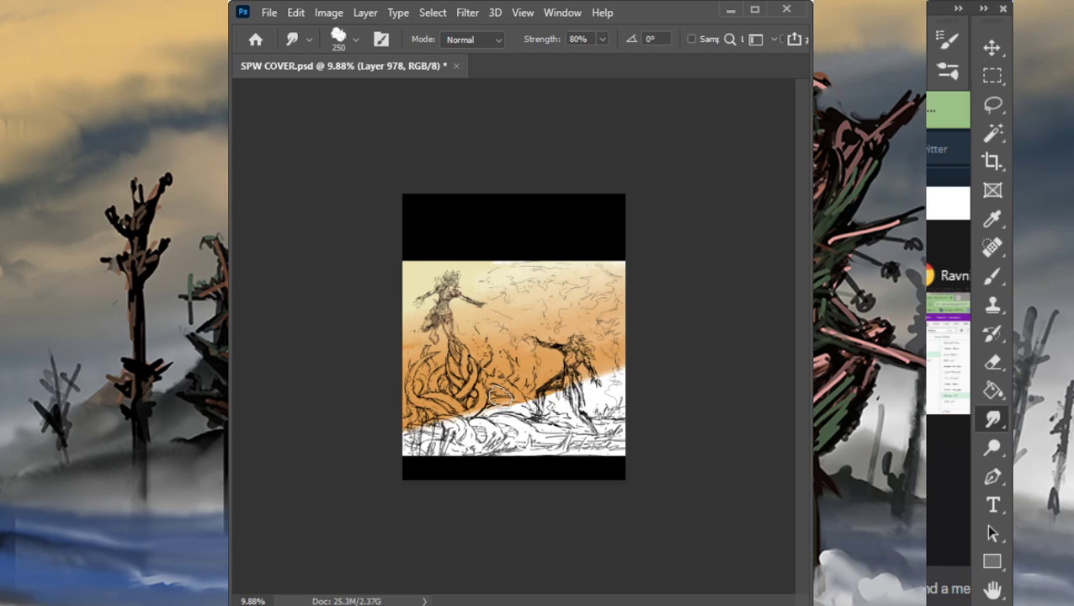
{"action": "mouse_move", "coordinate": [498, 404]}
{"action": "left_mouse_down"}
{"action": "mouse_move", "coordinate": [618, 372]}
{"action": "mouse_move", "coordinate": [468, 399]}
{"action": "mouse_move", "coordinate": [589, 403]}
{"action": "mouse_move", "coordinate": [547, 400]}
{"action": "mouse_move", "coordinate": [592, 391]}
{"action": "mouse_move", "coordinate": [521, 398]}
{"action": "mouse_move", "coordinate": [636, 412]}
{"action": "mouse_move", "coordinate": [476, 421]}
{"action": "mouse_move", "coordinate": [566, 399]}
{"action": "mouse_move", "coordinate": [648, 435]}
{"action": "left_mouse_up"}
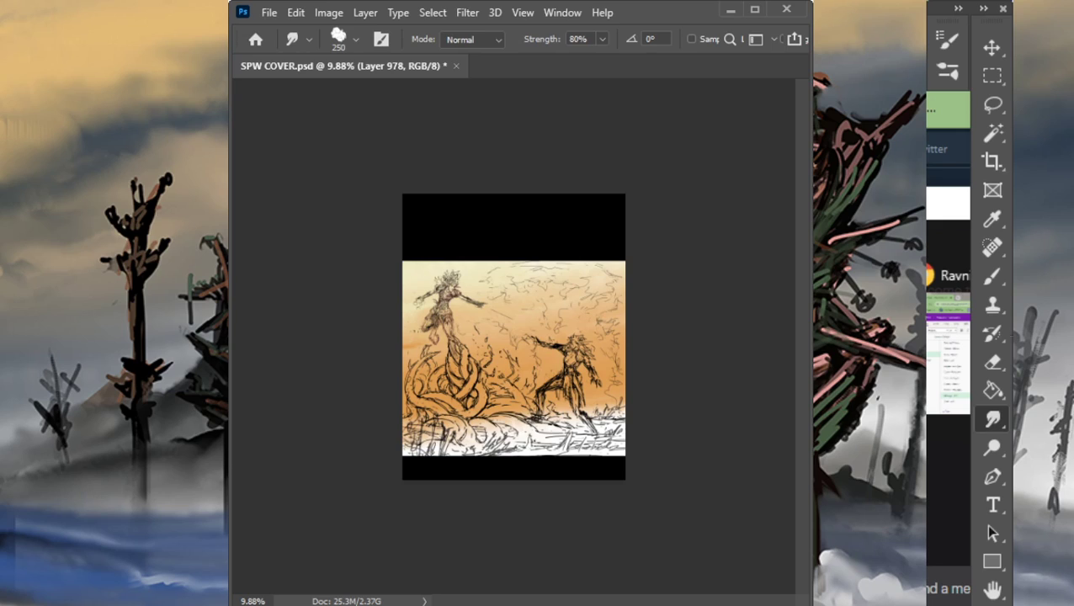
Step: Sample a pale cream from the forest warrior painting and brush it over the sky around the floating woman
{"action": "left_click", "coordinate": [1032, 360]}
{"action": "key", "text": "z"}
{"action": "left_click_drag", "start_coordinate": [462, 444], "coordinate": [562, 440]}
{"action": "key", "text": "b"}
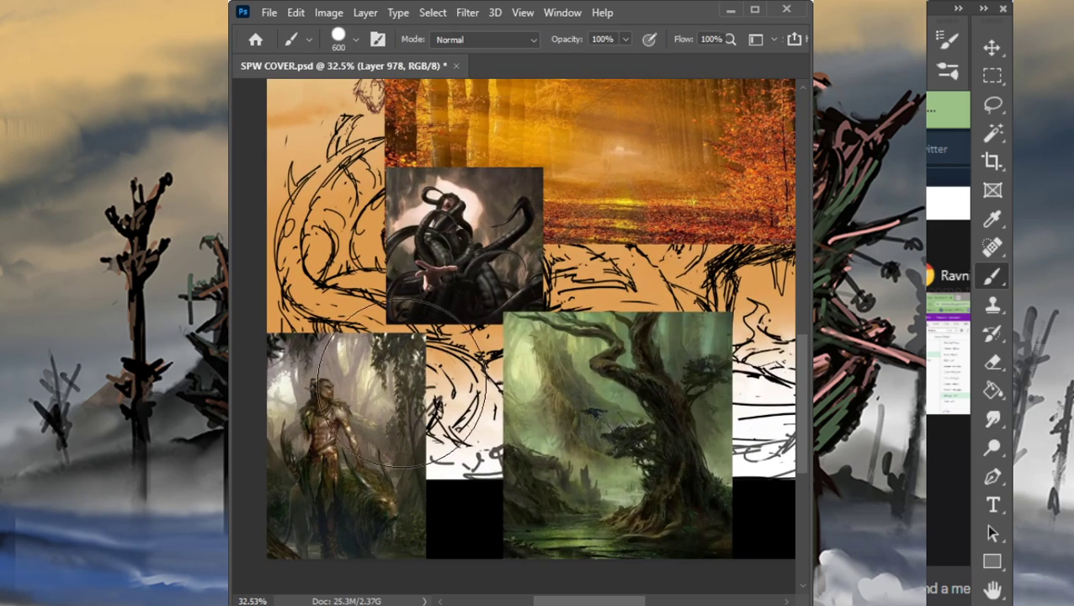
{"action": "left_click", "coordinate": [291, 384], "text": "alt"}
{"action": "left_click_drag", "start_coordinate": [292, 384], "coordinate": [301, 389]}
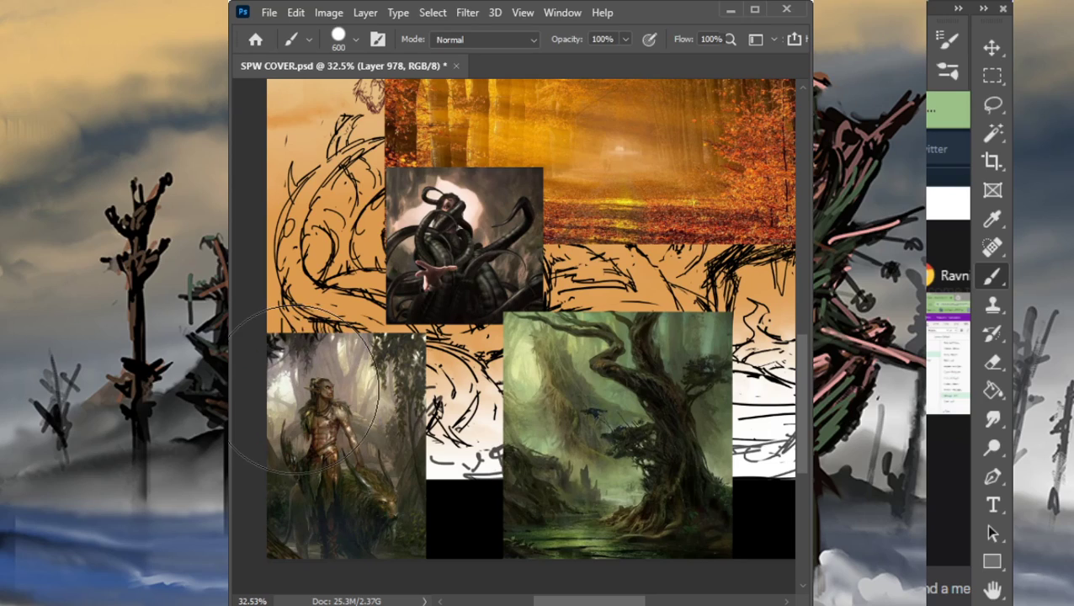
{"action": "left_click", "coordinate": [365, 388], "text": "alt"}
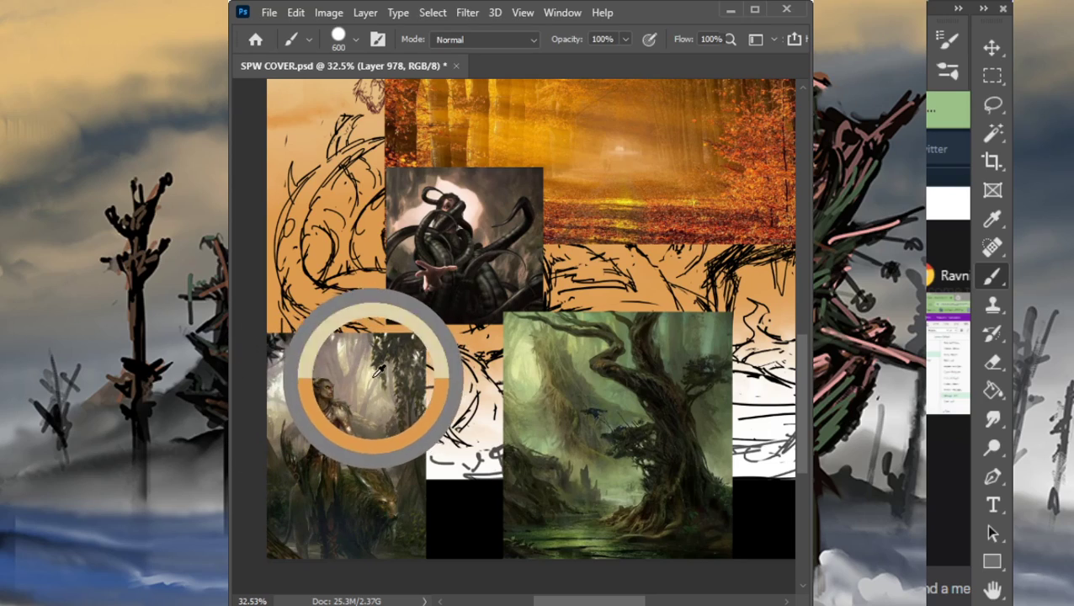
{"action": "key", "text": "z"}
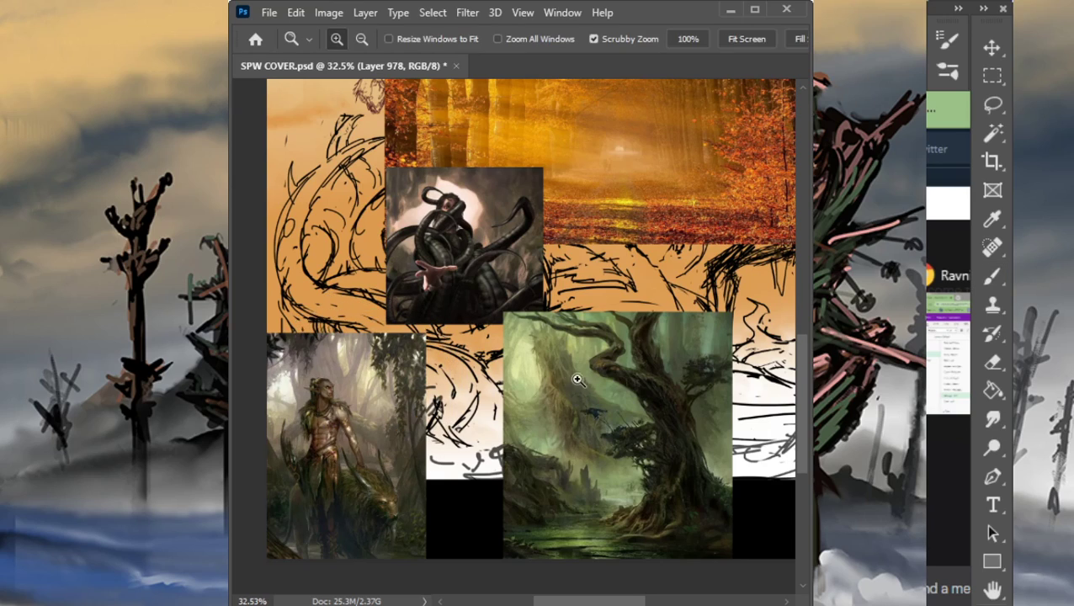
{"action": "left_click_drag", "start_coordinate": [576, 376], "coordinate": [444, 362]}
{"action": "left_click", "coordinate": [1062, 396]}
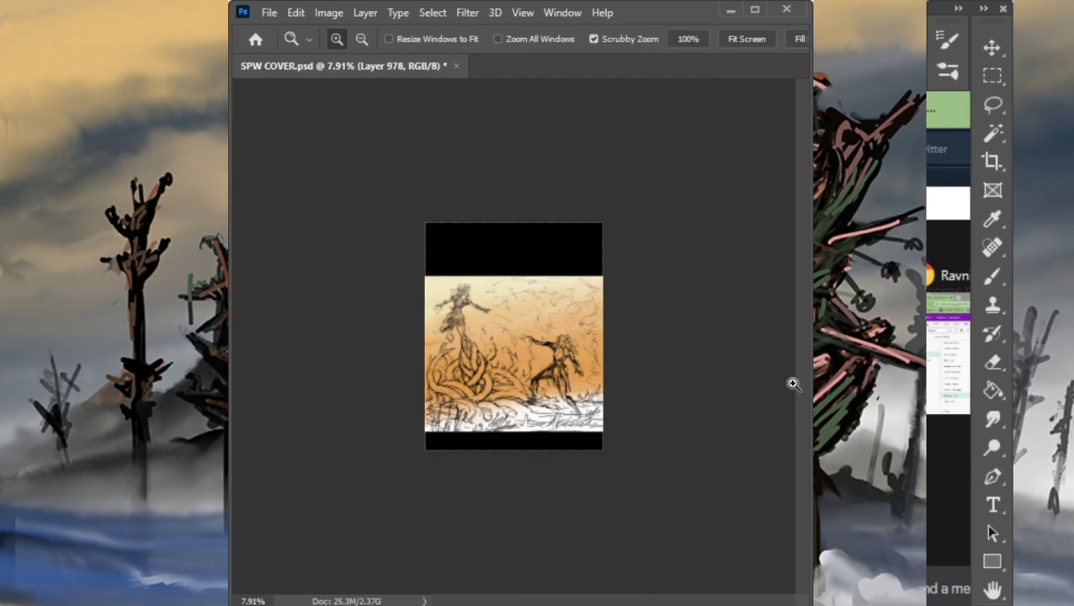
{"action": "key", "text": "b"}
{"action": "mouse_move", "coordinate": [447, 309]}
{"action": "left_mouse_down"}
{"action": "mouse_move", "coordinate": [478, 306]}
{"action": "mouse_move", "coordinate": [423, 313]}
{"action": "left_mouse_up"}
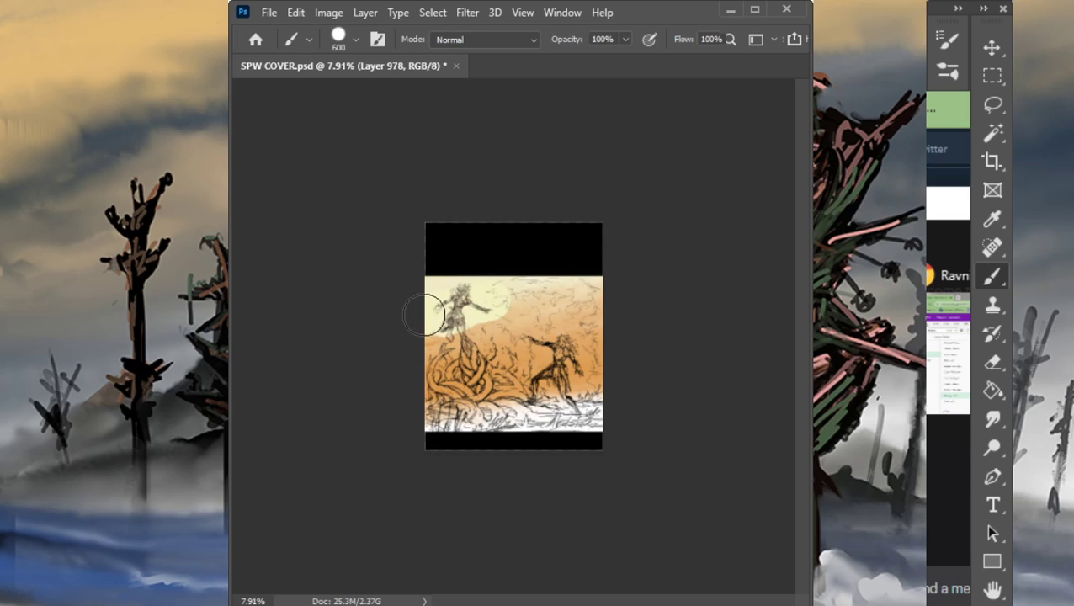
Step: Blend the pale cream patch into the surrounding orange sky with the Smudge tool at size 400
{"action": "key", "text": "r"}
{"action": "key", "text": "bracketright"}
{"action": "key", "text": "bracketright"}
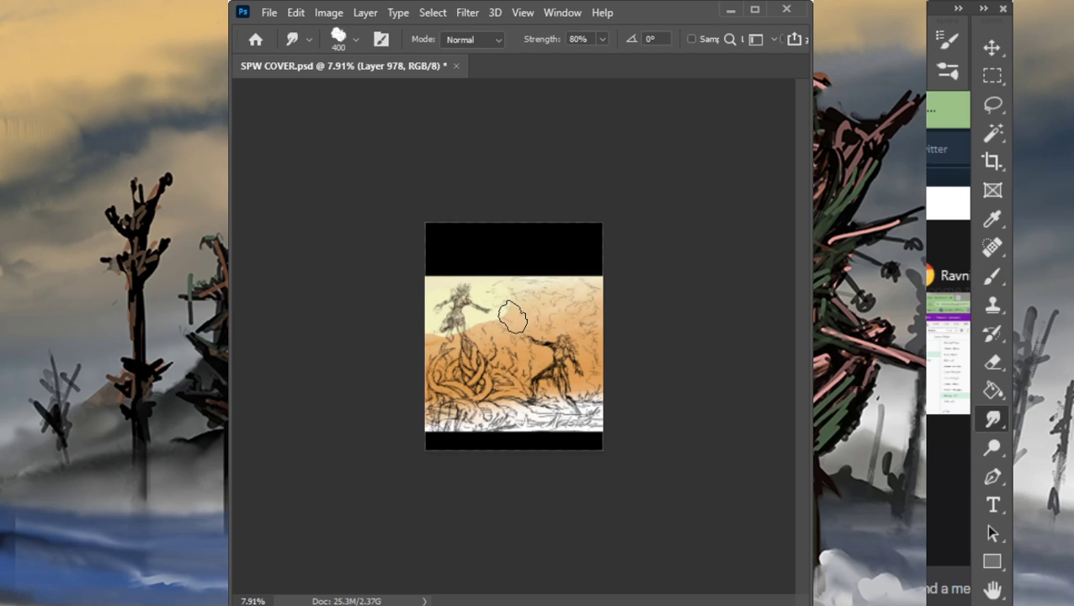
{"action": "mouse_move", "coordinate": [514, 314]}
{"action": "left_mouse_down"}
{"action": "mouse_move", "coordinate": [435, 336]}
{"action": "mouse_move", "coordinate": [519, 307]}
{"action": "mouse_move", "coordinate": [532, 318]}
{"action": "left_mouse_up"}
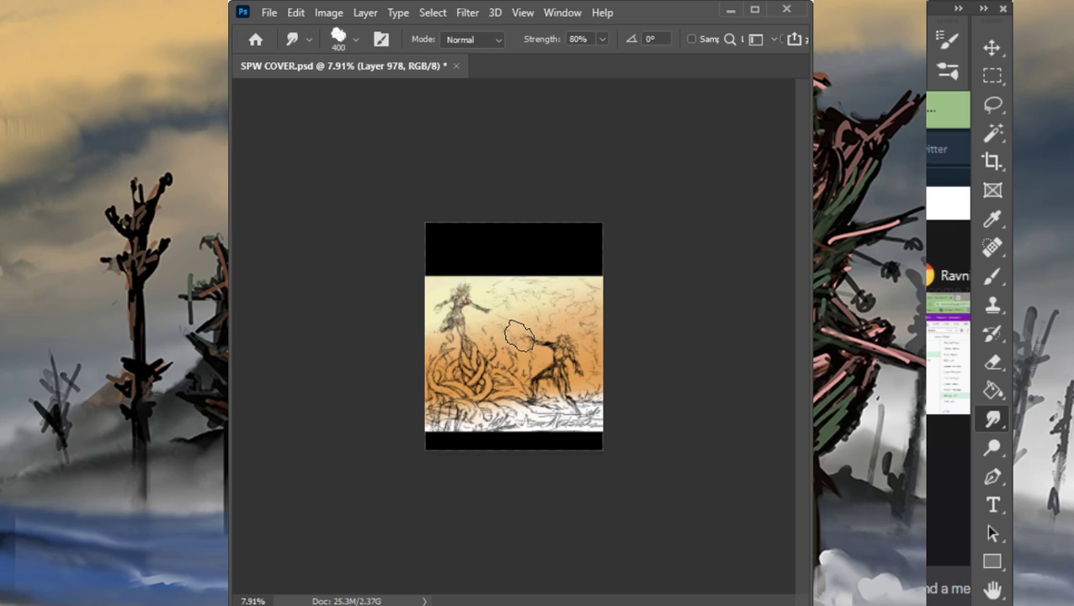
Step: Smudge the orange over the remaining white ground along the sketch's lower edge
{"action": "left_click_drag", "start_coordinate": [507, 394], "coordinate": [629, 381]}
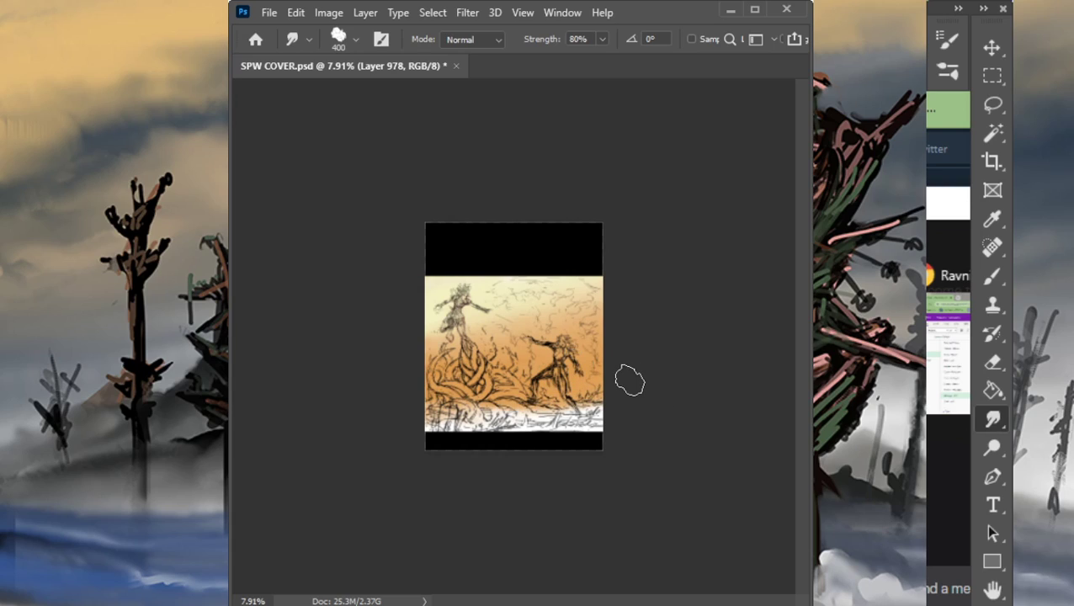
{"action": "mouse_move", "coordinate": [436, 408]}
{"action": "left_mouse_down"}
{"action": "mouse_move", "coordinate": [565, 404]}
{"action": "mouse_move", "coordinate": [559, 392]}
{"action": "left_mouse_up"}
{"action": "mouse_move", "coordinate": [467, 421]}
{"action": "left_mouse_down"}
{"action": "mouse_move", "coordinate": [509, 419]}
{"action": "mouse_move", "coordinate": [560, 395]}
{"action": "mouse_move", "coordinate": [609, 396]}
{"action": "left_mouse_up"}
{"action": "left_click_drag", "start_coordinate": [505, 421], "coordinate": [596, 421]}
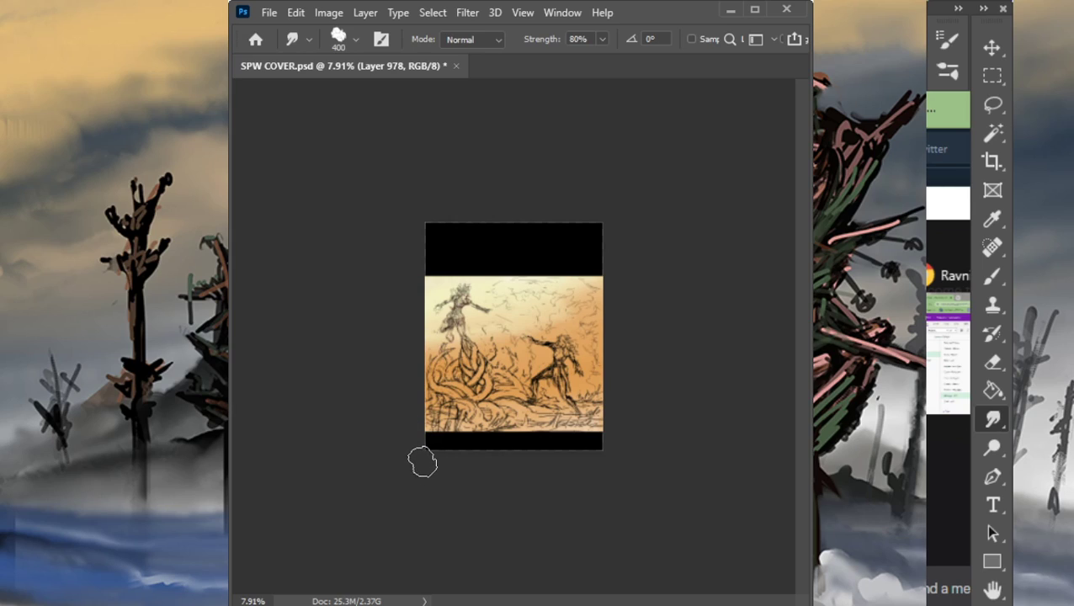
Step: Refine the colour blend in the sky's upper right area with the Smudge tool, varying its size between 175 and 300
{"action": "key", "text": "bracketleft"}
{"action": "key", "text": "bracketleft"}
{"action": "key", "text": "bracketleft"}
{"action": "key", "text": "bracketleft"}
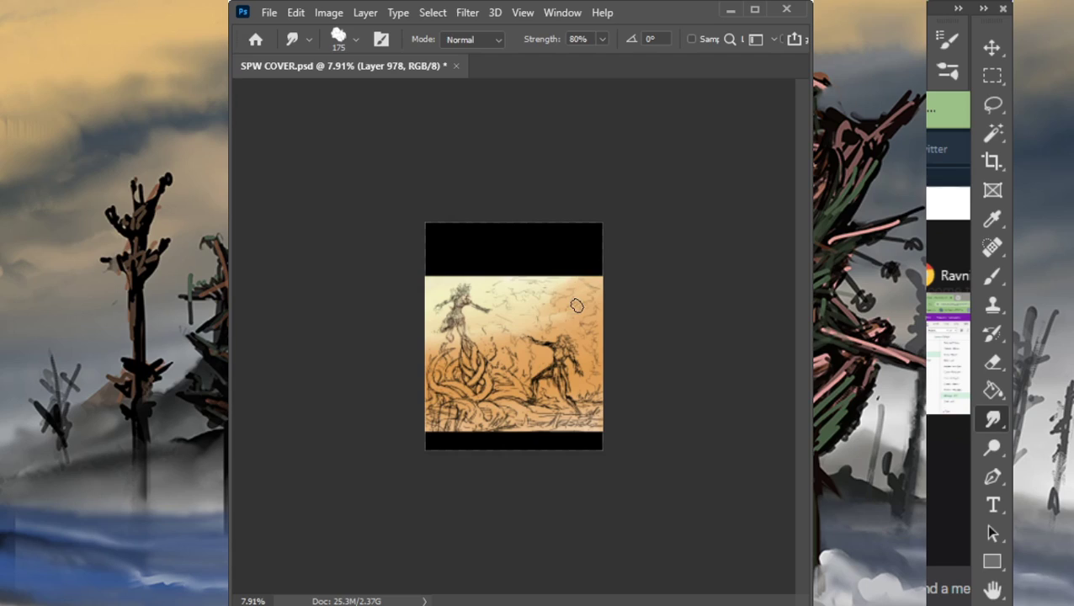
{"action": "key", "text": "bracketright"}
{"action": "key", "text": "bracketright"}
{"action": "key", "text": "bracketright"}
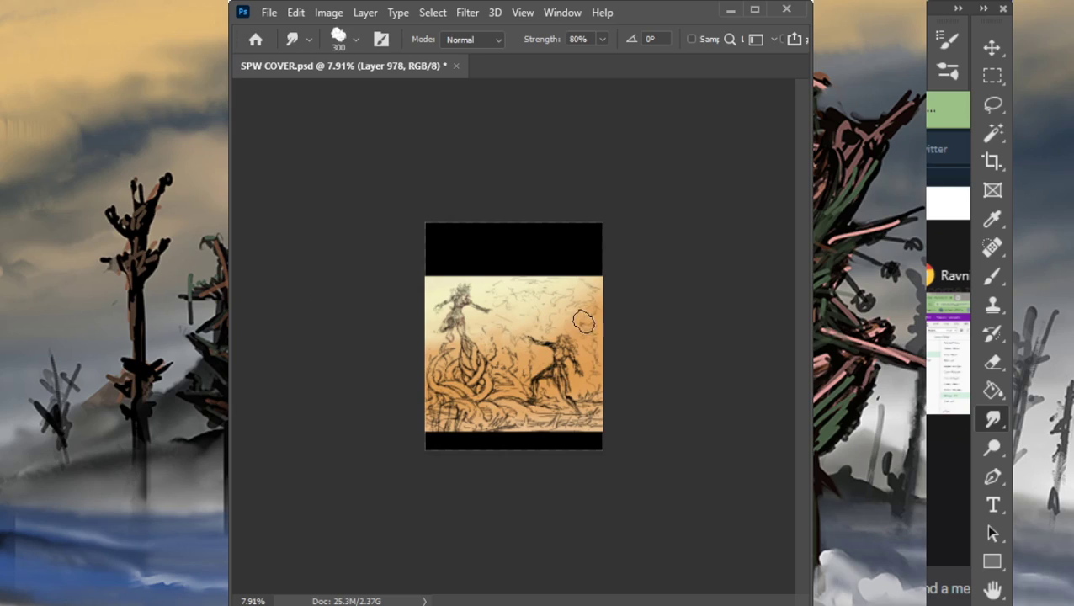
{"action": "key", "text": "bracketleft"}
{"action": "key", "text": "bracketleft"}
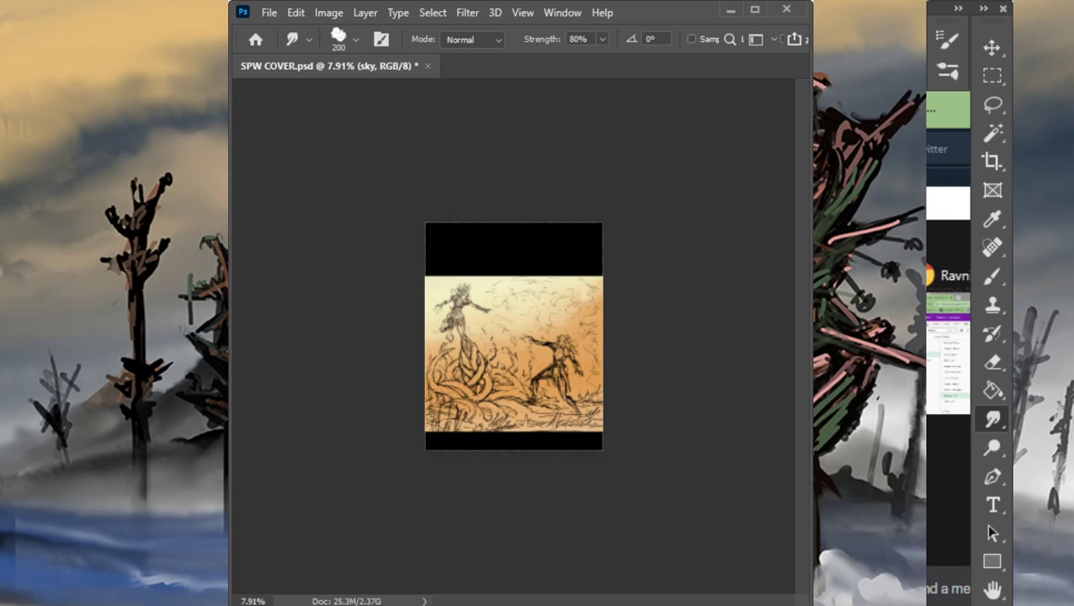
Step: Group the sky layer, undo the grouping and add a new empty layer instead
{"action": "key", "text": "ctrl+g"}
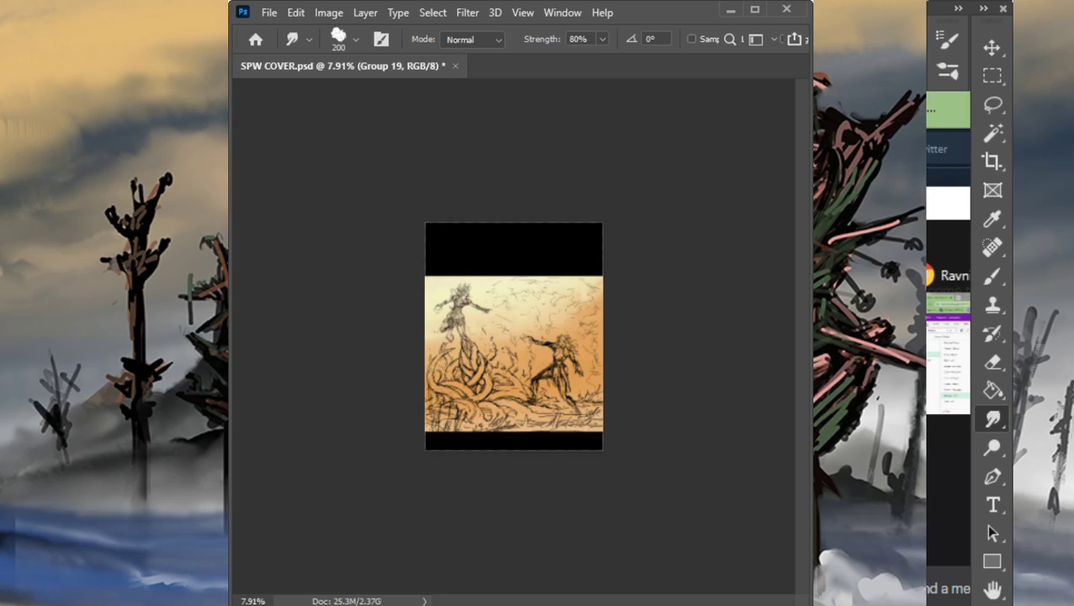
{"action": "key", "text": "ctrl+z"}
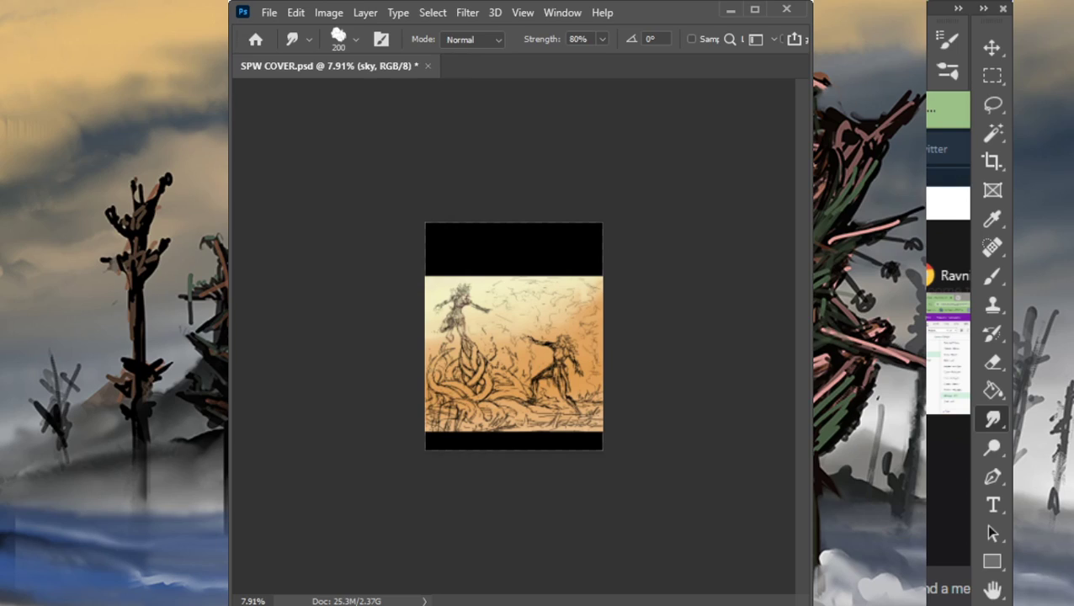
{"action": "key", "text": "ctrl+alt+shift+n"}
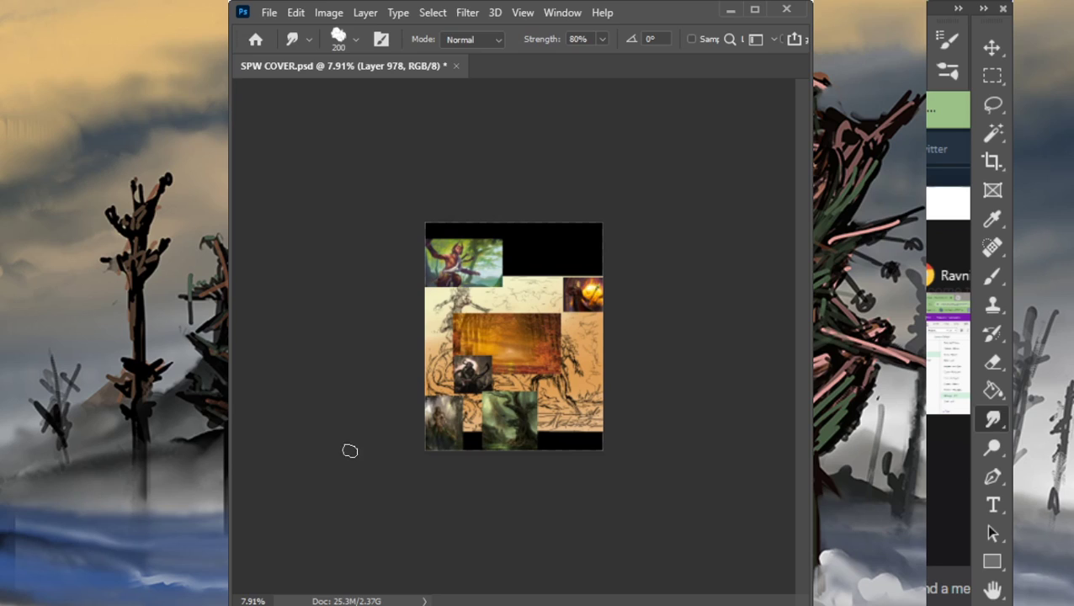
Step: Sample a dark green from the foreground of the swamp tree painting and hide the references again
{"action": "key", "text": "z"}
{"action": "left_click_drag", "start_coordinate": [491, 433], "coordinate": [627, 416]}
{"action": "key", "text": "b"}
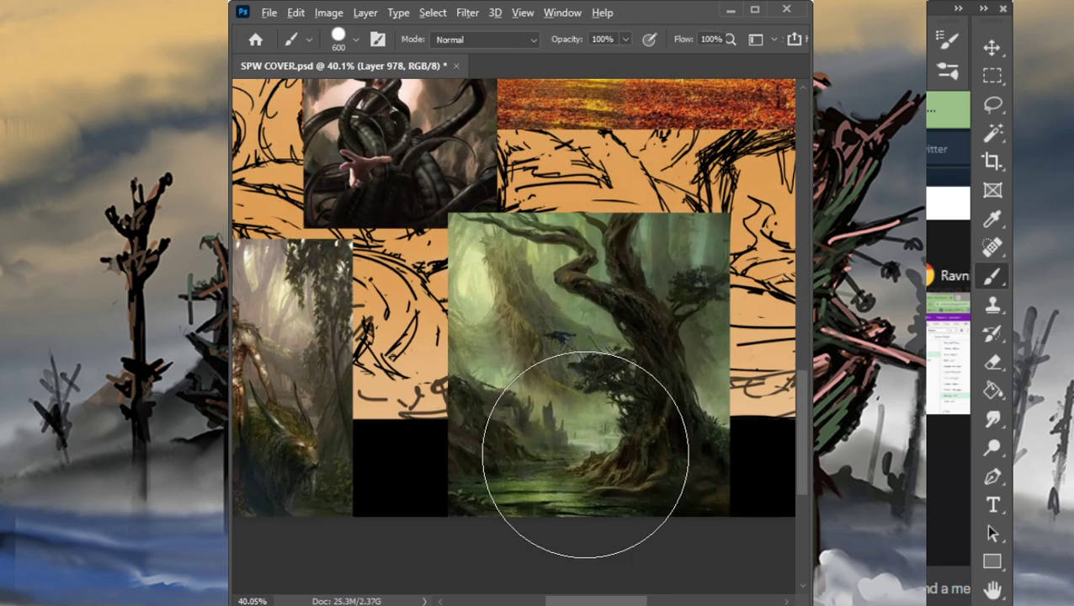
{"action": "left_click", "coordinate": [576, 455], "text": "alt"}
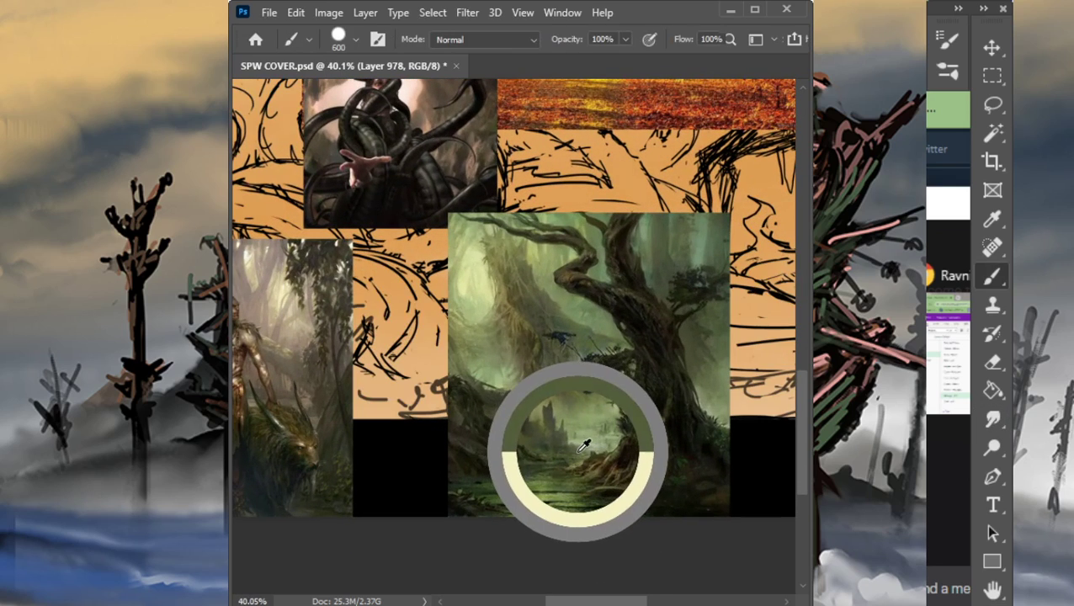
{"action": "left_click", "coordinate": [613, 497], "text": "alt"}
{"action": "mouse_move", "coordinate": [614, 496]}
{"action": "left_mouse_down"}
{"action": "mouse_move", "coordinate": [554, 486]}
{"action": "mouse_move", "coordinate": [633, 503]}
{"action": "mouse_move", "coordinate": [606, 505]}
{"action": "left_mouse_up"}
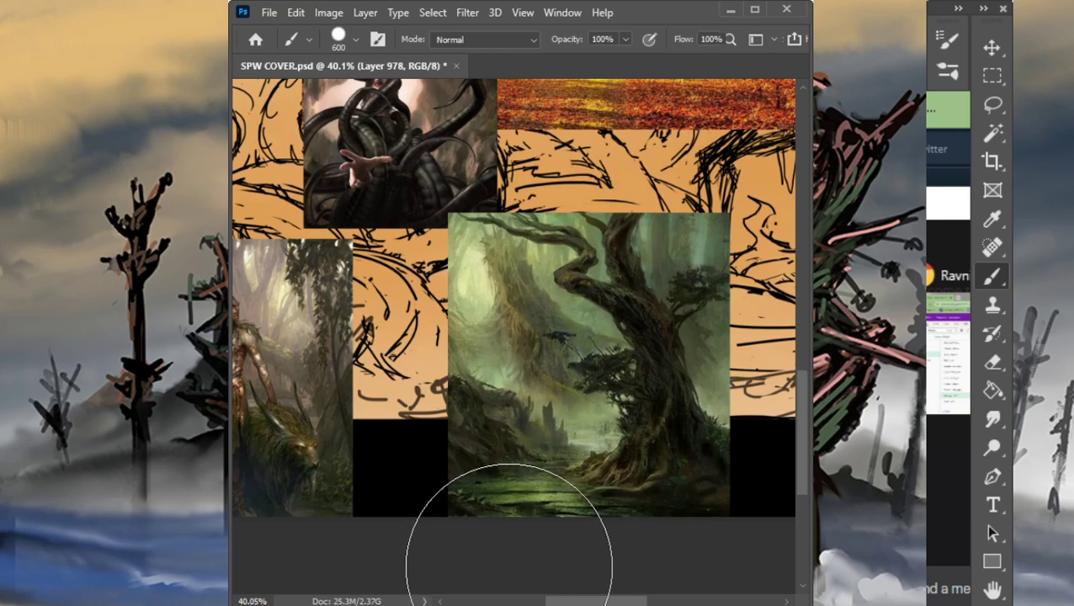
{"action": "key", "text": "z"}
{"action": "left_click_drag", "start_coordinate": [614, 428], "coordinate": [508, 421]}
{"action": "left_click", "coordinate": [1012, 341]}
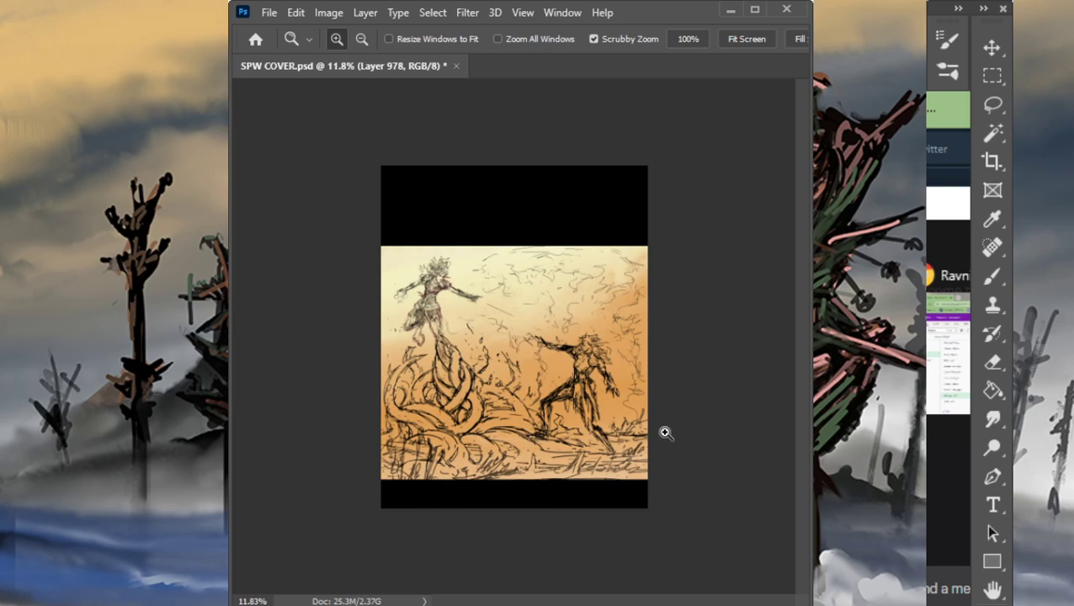
Step: Paint a dark green ground strip across the sketch's lower edge with the brush at size 175
{"action": "key", "text": "b"}
{"action": "key", "text": "bracketleft"}
{"action": "key", "text": "bracketleft"}
{"action": "key", "text": "bracketleft"}
{"action": "key", "text": "bracketleft"}
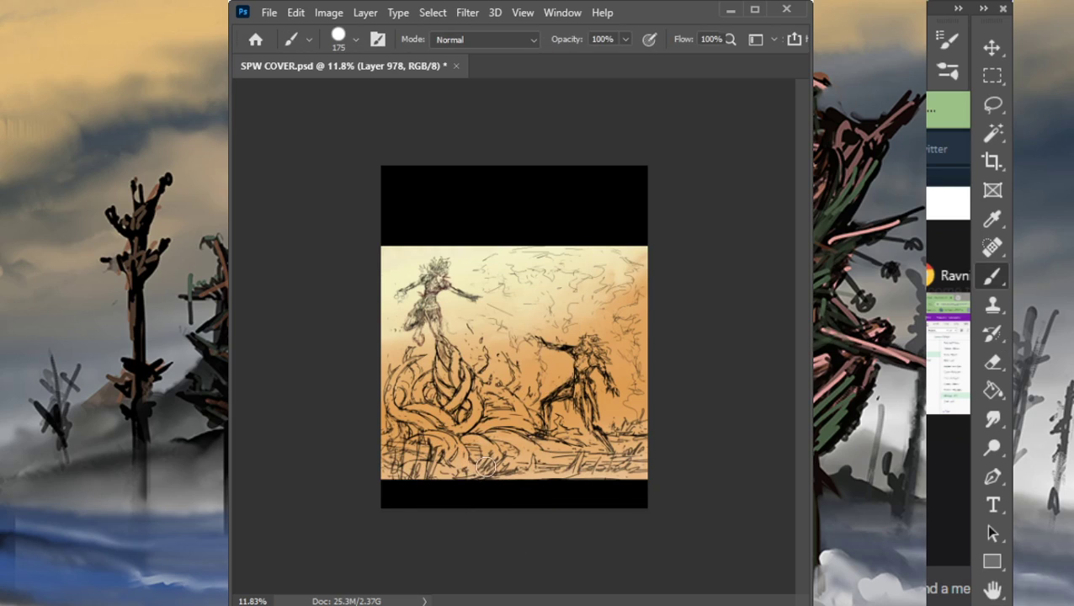
{"action": "mouse_move", "coordinate": [490, 466]}
{"action": "left_mouse_down"}
{"action": "mouse_move", "coordinate": [476, 467]}
{"action": "mouse_move", "coordinate": [606, 443]}
{"action": "mouse_move", "coordinate": [447, 479]}
{"action": "mouse_move", "coordinate": [427, 446]}
{"action": "mouse_move", "coordinate": [589, 448]}
{"action": "left_mouse_up"}
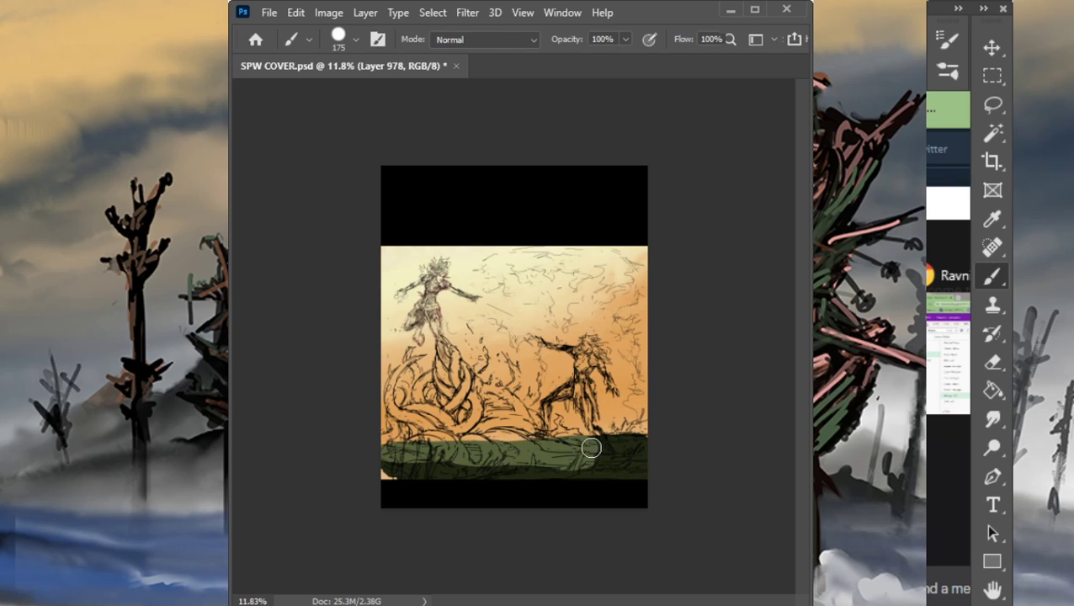
Step: Smudge the green ground strip to soften its upper edge into the orange and blend its shades
{"action": "key", "text": "r"}
{"action": "mouse_move", "coordinate": [489, 466]}
{"action": "left_mouse_down"}
{"action": "mouse_move", "coordinate": [466, 457]}
{"action": "mouse_move", "coordinate": [638, 445]}
{"action": "left_mouse_up"}
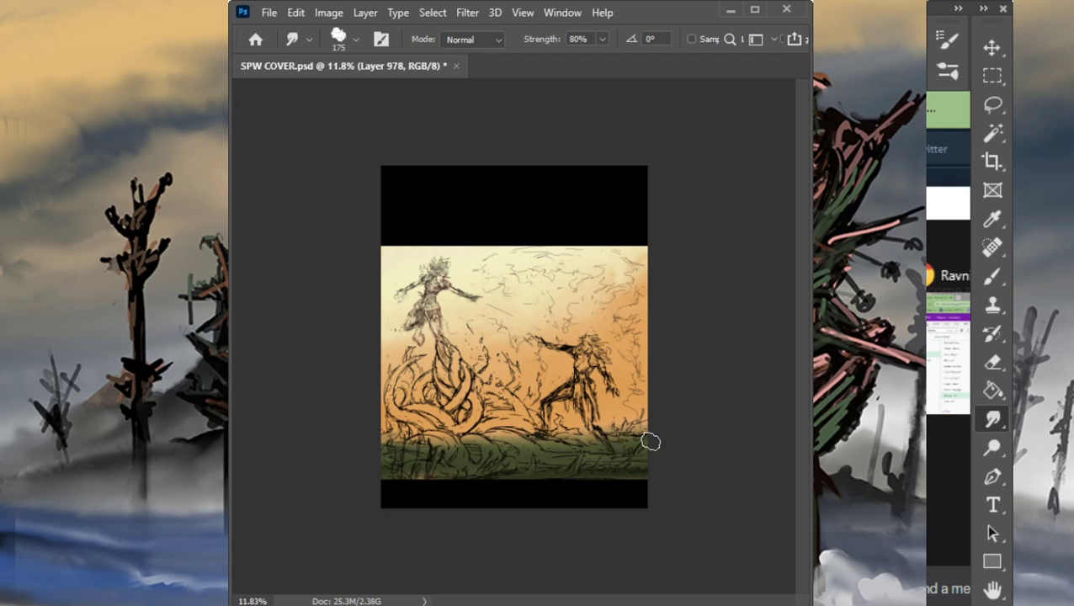
{"action": "key", "text": "b"}
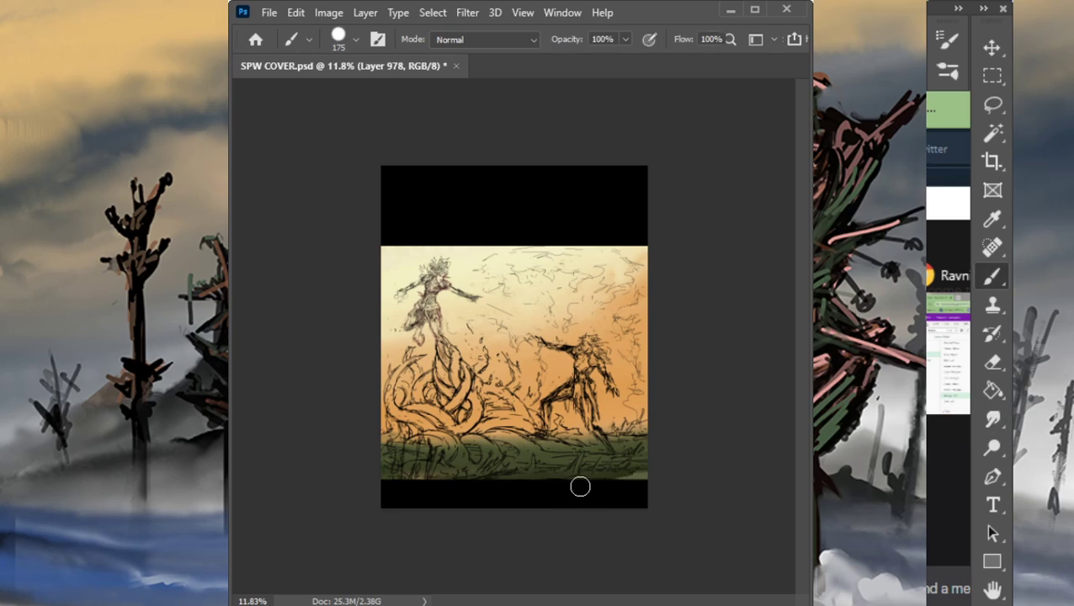
{"action": "key", "text": "r"}
{"action": "left_click_drag", "start_coordinate": [459, 474], "coordinate": [583, 477]}
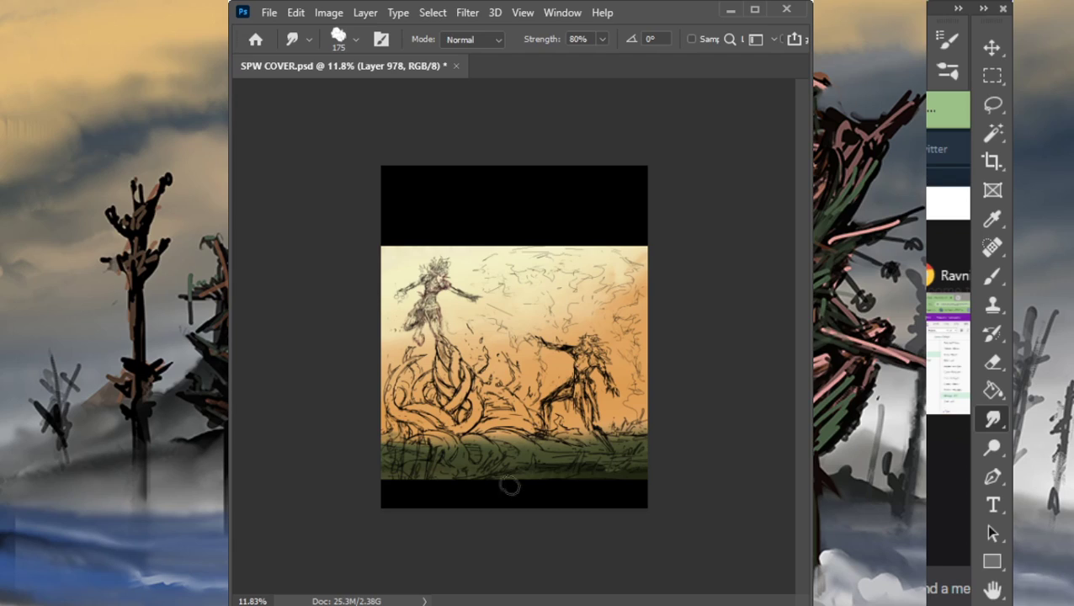
Step: Smudge the green ground strip further along its base and upper edge, keeping its layer unmerged
{"action": "left_click_drag", "start_coordinate": [462, 465], "coordinate": [580, 480]}
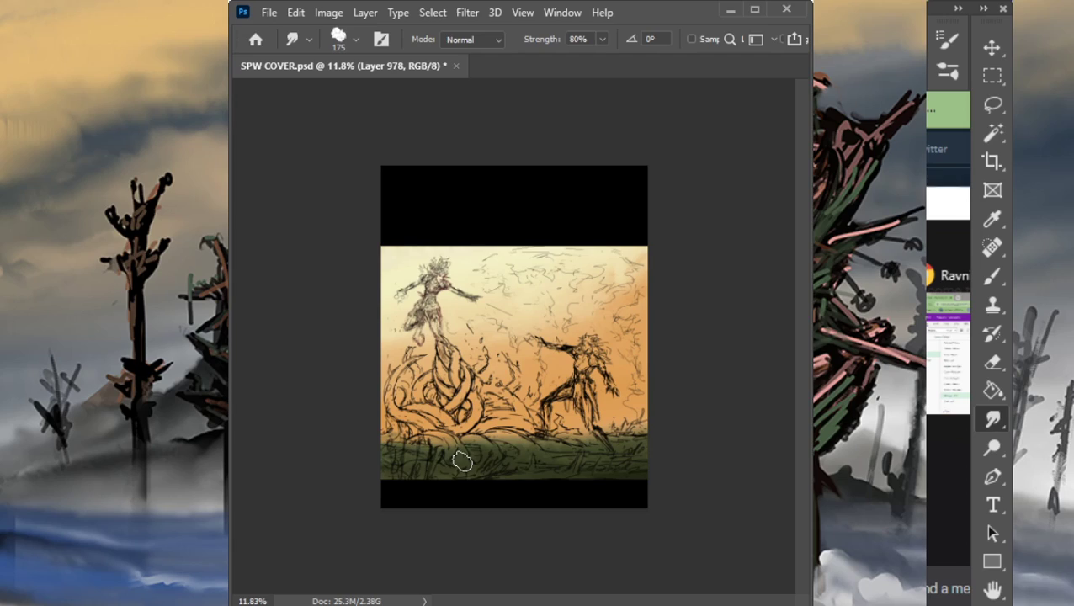
{"action": "mouse_move", "coordinate": [416, 439]}
{"action": "left_mouse_down"}
{"action": "mouse_move", "coordinate": [530, 439]}
{"action": "mouse_move", "coordinate": [601, 458]}
{"action": "mouse_move", "coordinate": [499, 467]}
{"action": "mouse_move", "coordinate": [630, 467]}
{"action": "mouse_move", "coordinate": [525, 459]}
{"action": "mouse_move", "coordinate": [560, 451]}
{"action": "mouse_move", "coordinate": [513, 435]}
{"action": "mouse_move", "coordinate": [613, 427]}
{"action": "mouse_move", "coordinate": [617, 464]}
{"action": "mouse_move", "coordinate": [552, 449]}
{"action": "mouse_move", "coordinate": [644, 448]}
{"action": "mouse_move", "coordinate": [442, 458]}
{"action": "mouse_move", "coordinate": [527, 469]}
{"action": "mouse_move", "coordinate": [536, 465]}
{"action": "mouse_move", "coordinate": [402, 455]}
{"action": "mouse_move", "coordinate": [491, 451]}
{"action": "left_mouse_up"}
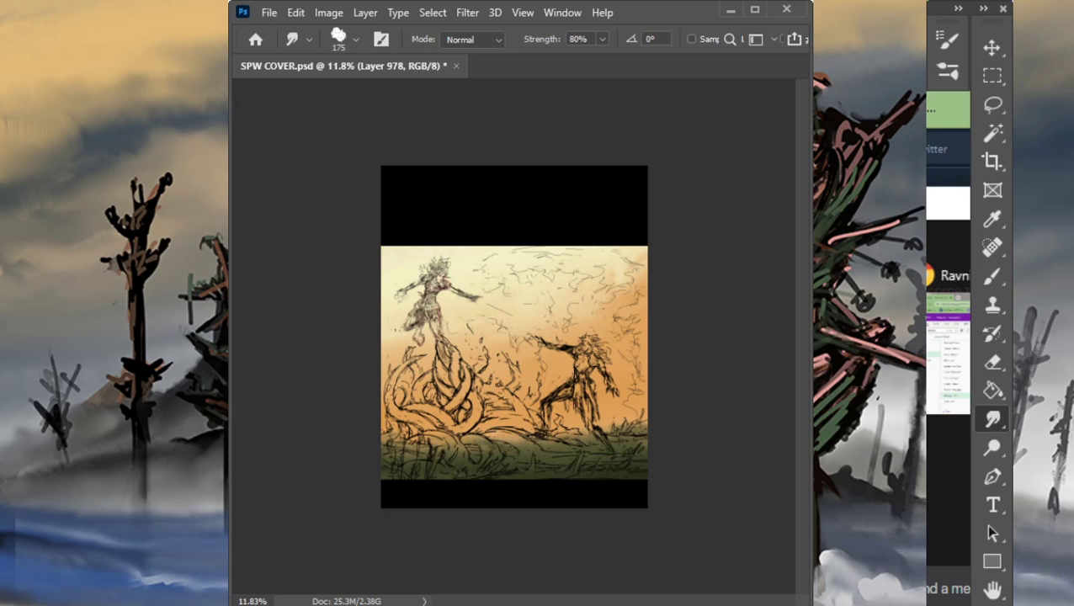
{"action": "key", "text": "ctrl+e"}
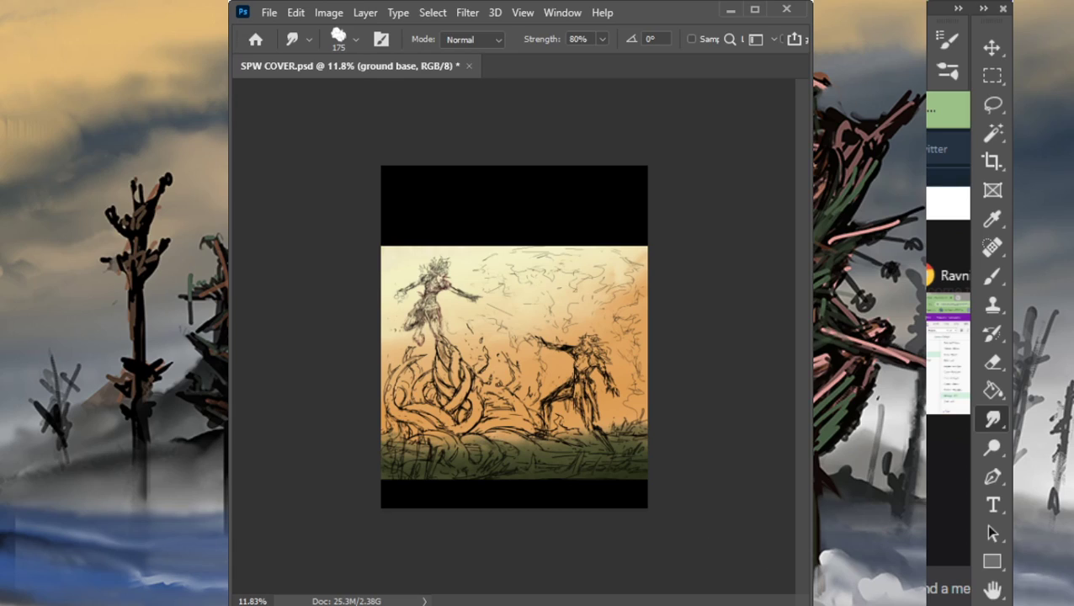
{"action": "key", "text": "ctrl+z"}
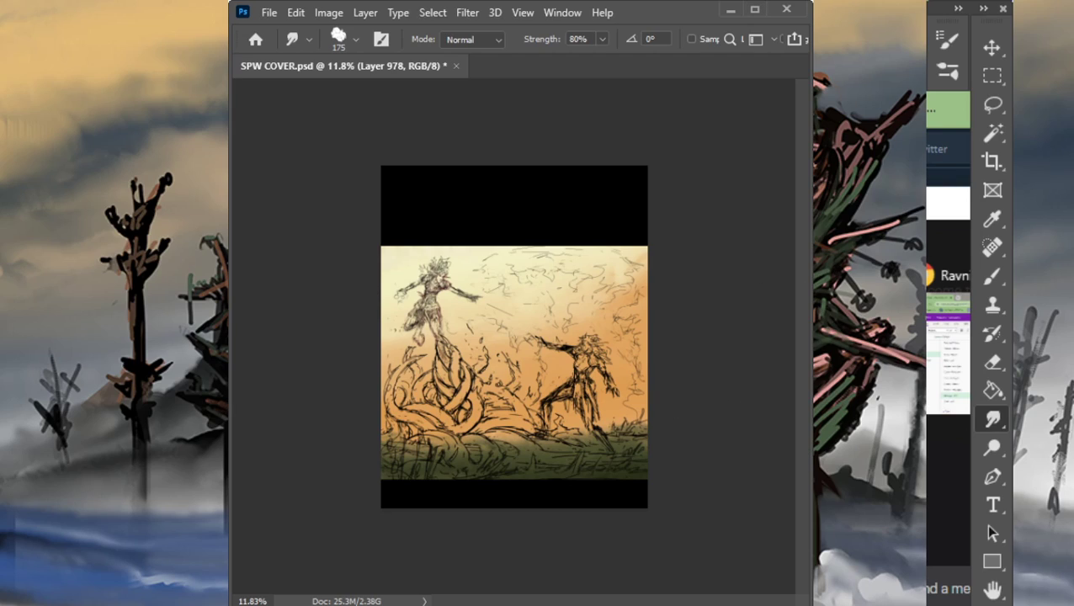
Step: Show the references, sample a grey-brown from the tentacle painting and hide the references again
{"action": "left_click", "coordinate": [1069, 362]}
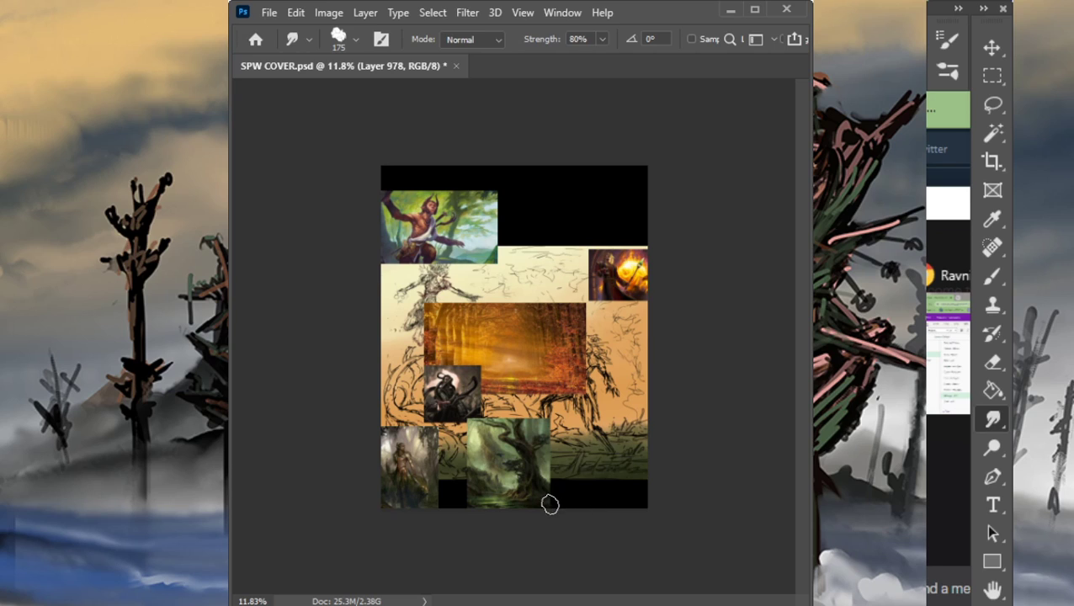
{"action": "key", "text": "z"}
{"action": "left_click_drag", "start_coordinate": [436, 409], "coordinate": [644, 401]}
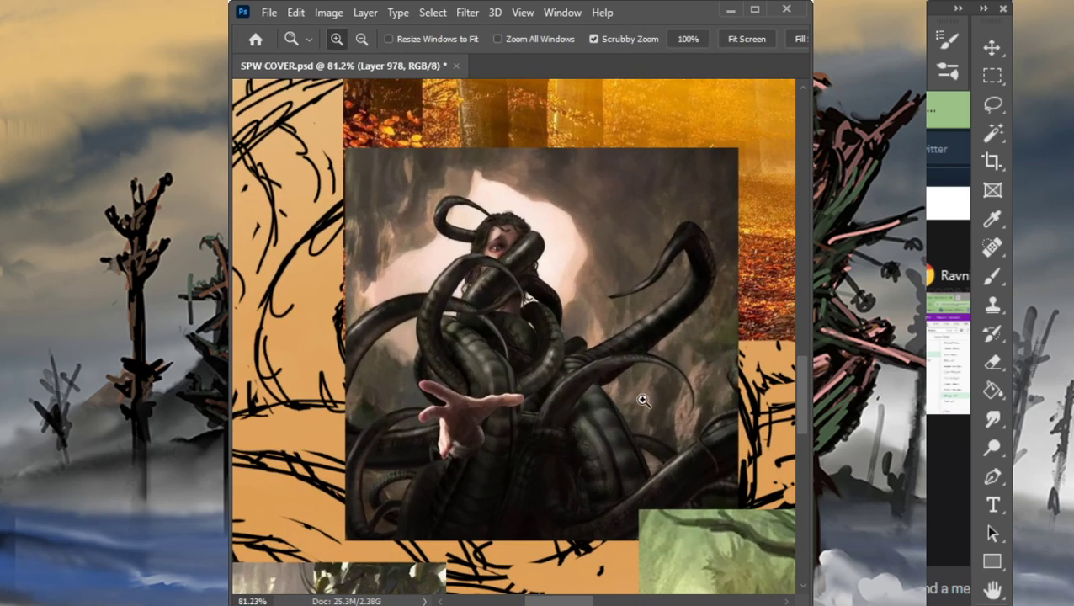
{"action": "key", "text": "b"}
{"action": "left_click", "coordinate": [700, 265], "text": "alt"}
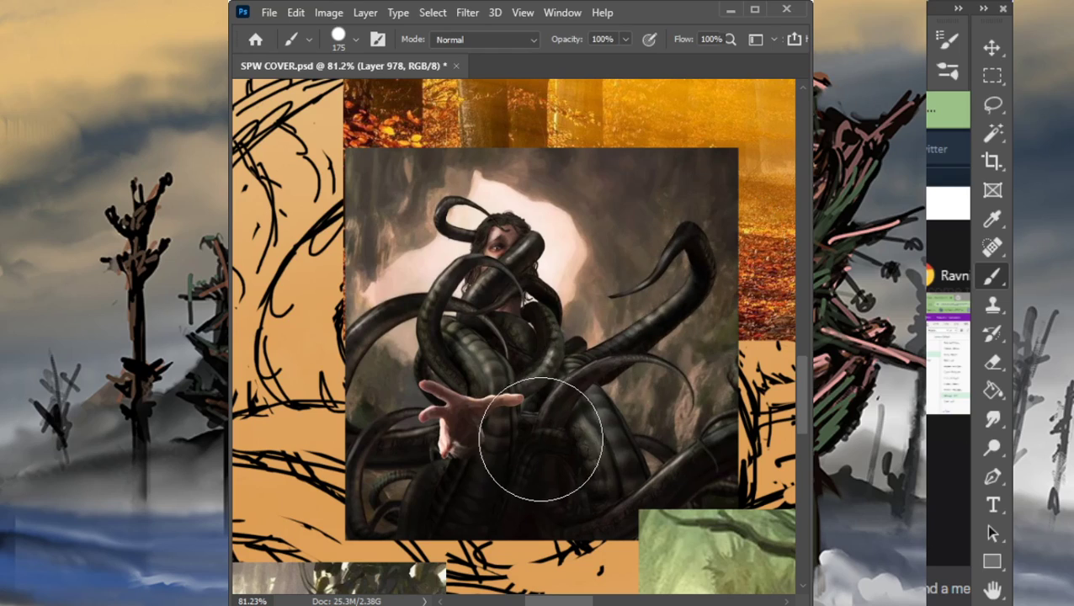
{"action": "mouse_move", "coordinate": [532, 354]}
{"action": "left_mouse_down"}
{"action": "mouse_move", "coordinate": [482, 360]}
{"action": "mouse_move", "coordinate": [480, 380]}
{"action": "left_mouse_up"}
{"action": "key", "text": "z"}
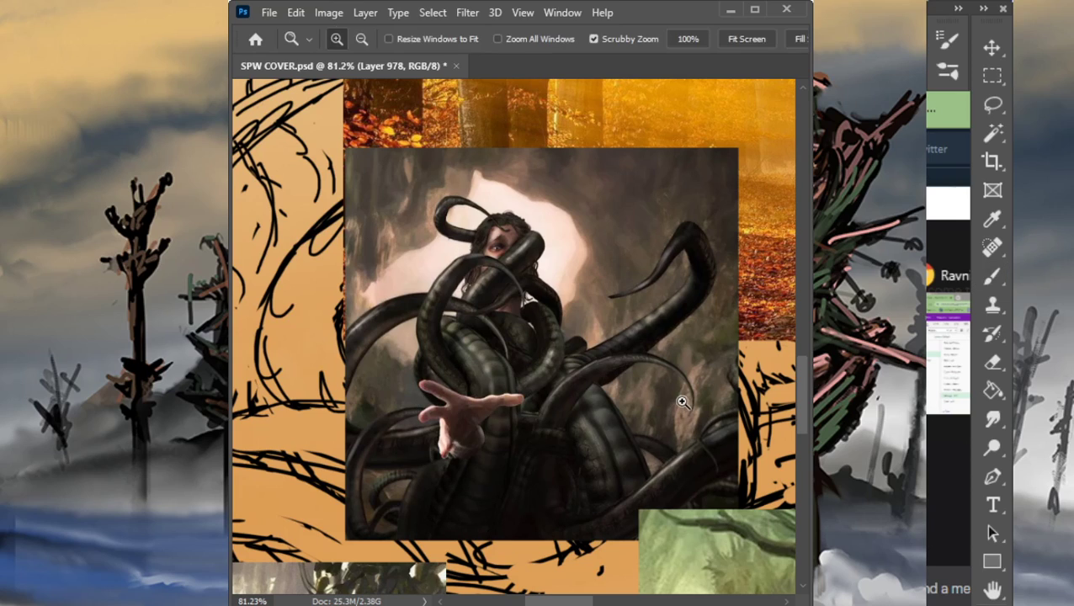
{"action": "scroll", "coordinate": [681, 403], "scroll_direction": "down", "scroll_amount": 6}
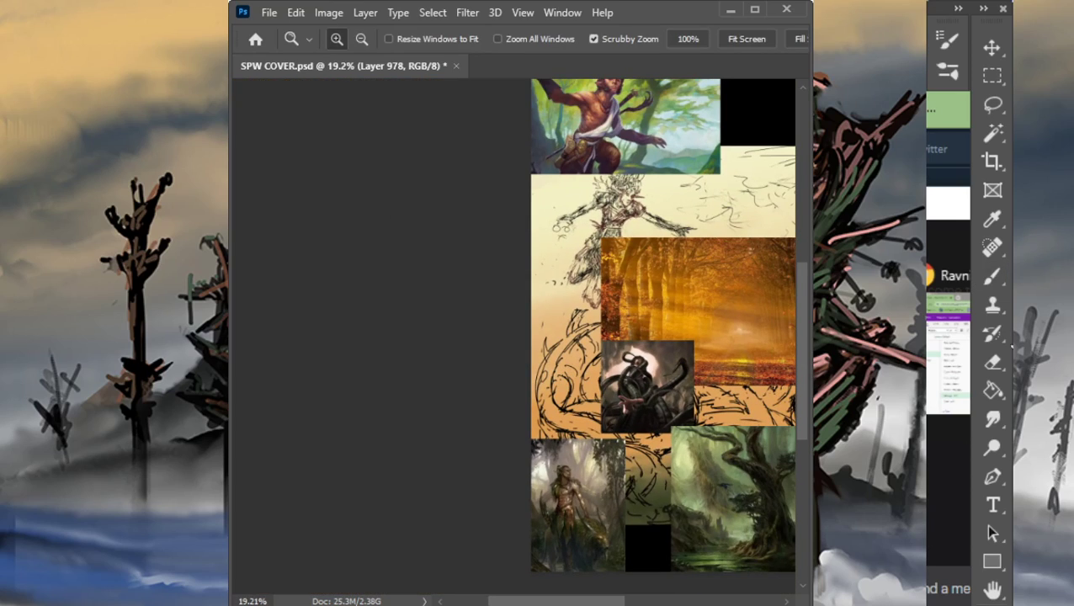
{"action": "left_click", "coordinate": [1013, 346]}
{"action": "left_click_drag", "start_coordinate": [703, 491], "coordinate": [640, 483]}
Step: Block in the mound of roots beneath the floating figure with the grey-brown, using the brush at size 90
{"action": "key", "text": "b"}
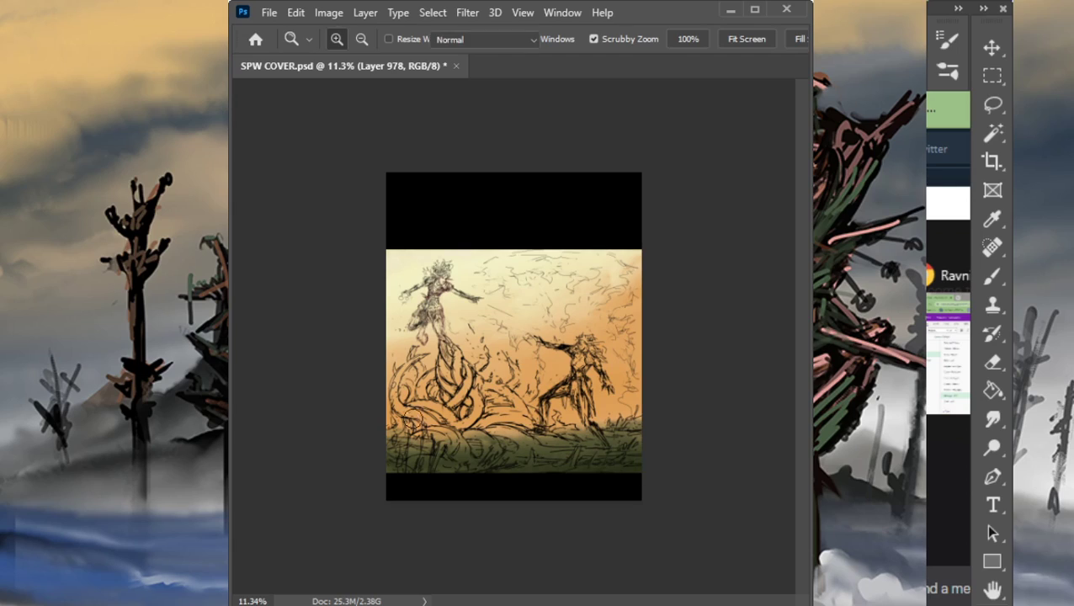
{"action": "key", "text": "bracketleft"}
{"action": "key", "text": "bracketleft"}
{"action": "key", "text": "bracketleft"}
{"action": "mouse_move", "coordinate": [444, 406]}
{"action": "left_mouse_down"}
{"action": "mouse_move", "coordinate": [478, 399]}
{"action": "mouse_move", "coordinate": [431, 421]}
{"action": "mouse_move", "coordinate": [485, 403]}
{"action": "mouse_move", "coordinate": [446, 422]}
{"action": "mouse_move", "coordinate": [471, 393]}
{"action": "mouse_move", "coordinate": [466, 383]}
{"action": "mouse_move", "coordinate": [413, 415]}
{"action": "left_mouse_up"}
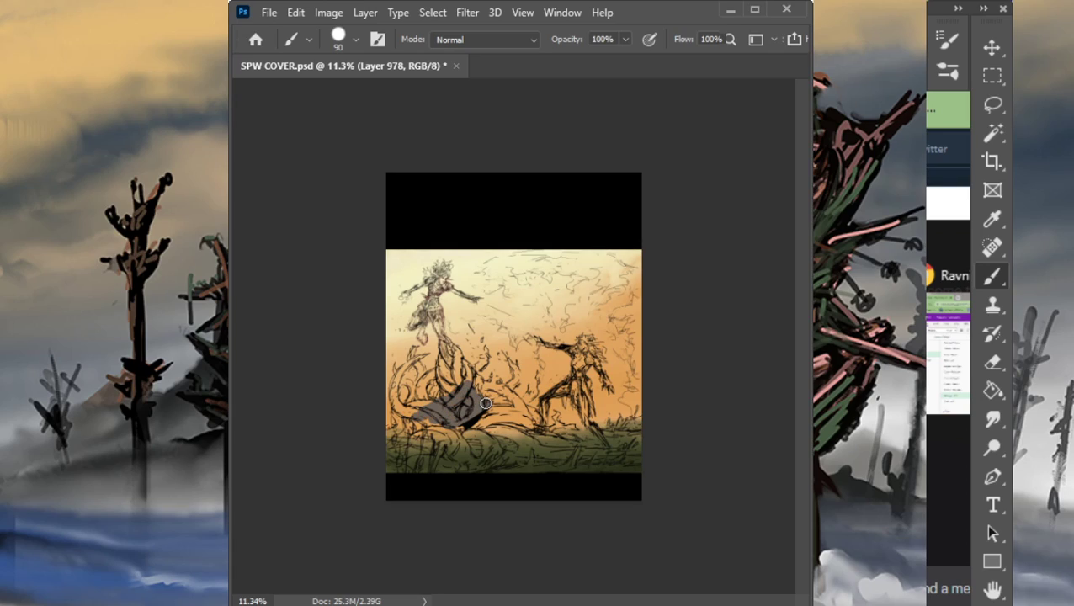
{"action": "mouse_move", "coordinate": [486, 403]}
{"action": "left_mouse_down"}
{"action": "mouse_move", "coordinate": [479, 390]}
{"action": "mouse_move", "coordinate": [508, 400]}
{"action": "mouse_move", "coordinate": [497, 416]}
{"action": "mouse_move", "coordinate": [535, 416]}
{"action": "mouse_move", "coordinate": [515, 442]}
{"action": "mouse_move", "coordinate": [505, 428]}
{"action": "mouse_move", "coordinate": [545, 453]}
{"action": "mouse_move", "coordinate": [482, 426]}
{"action": "mouse_move", "coordinate": [468, 428]}
{"action": "mouse_move", "coordinate": [486, 439]}
{"action": "mouse_move", "coordinate": [404, 421]}
{"action": "mouse_move", "coordinate": [387, 430]}
{"action": "left_mouse_up"}
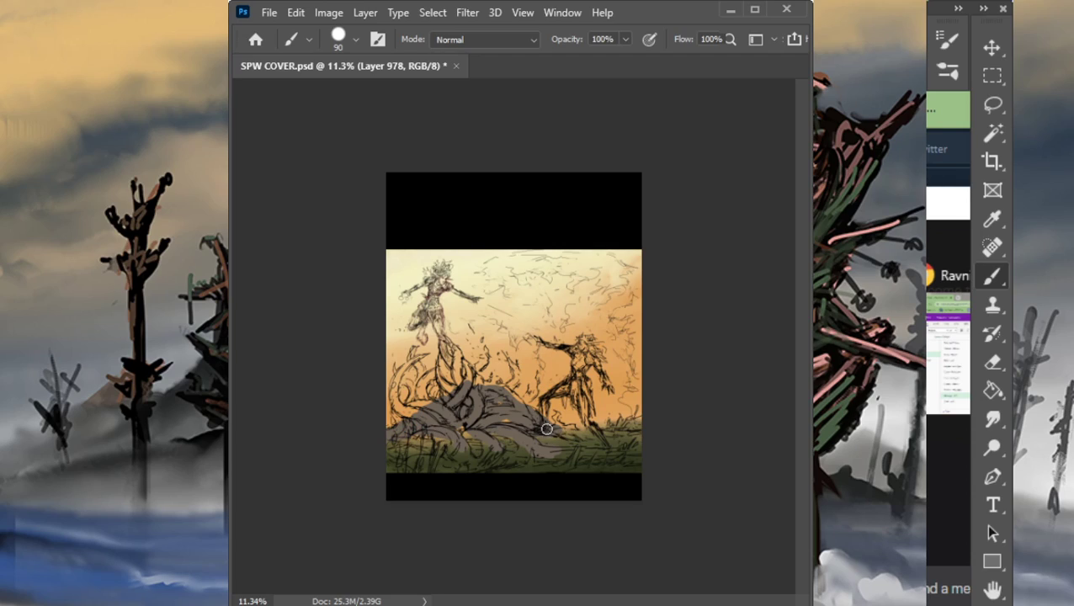
{"action": "mouse_move", "coordinate": [547, 429]}
{"action": "left_mouse_down"}
{"action": "mouse_move", "coordinate": [573, 430]}
{"action": "mouse_move", "coordinate": [569, 447]}
{"action": "left_mouse_up"}
{"action": "key", "text": "ctrl+z"}
{"action": "key", "text": "ctrl+z"}
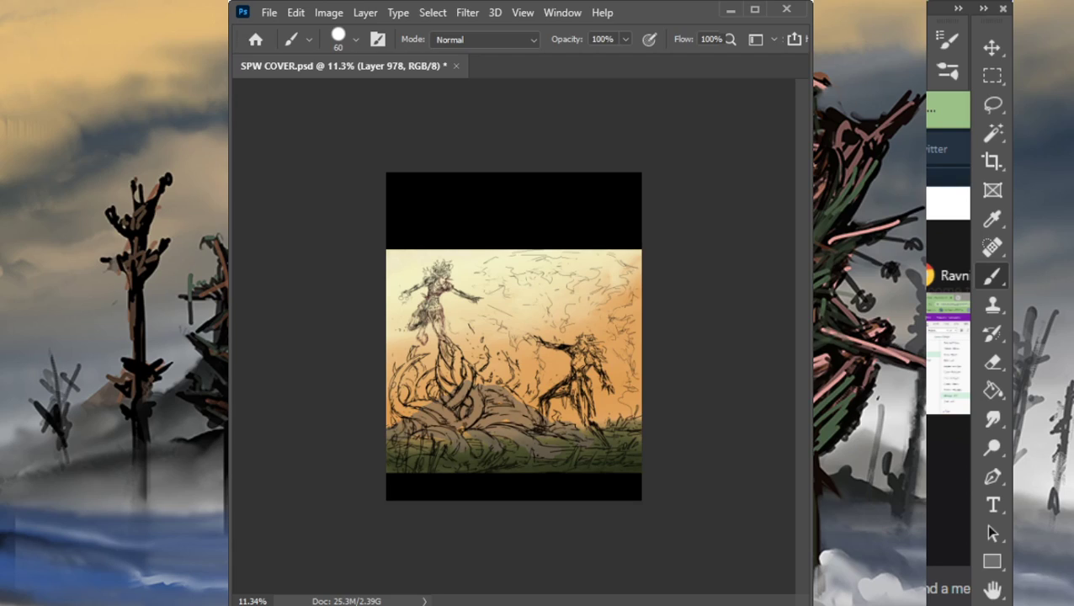
{"action": "key", "text": "ctrl+shift+z"}
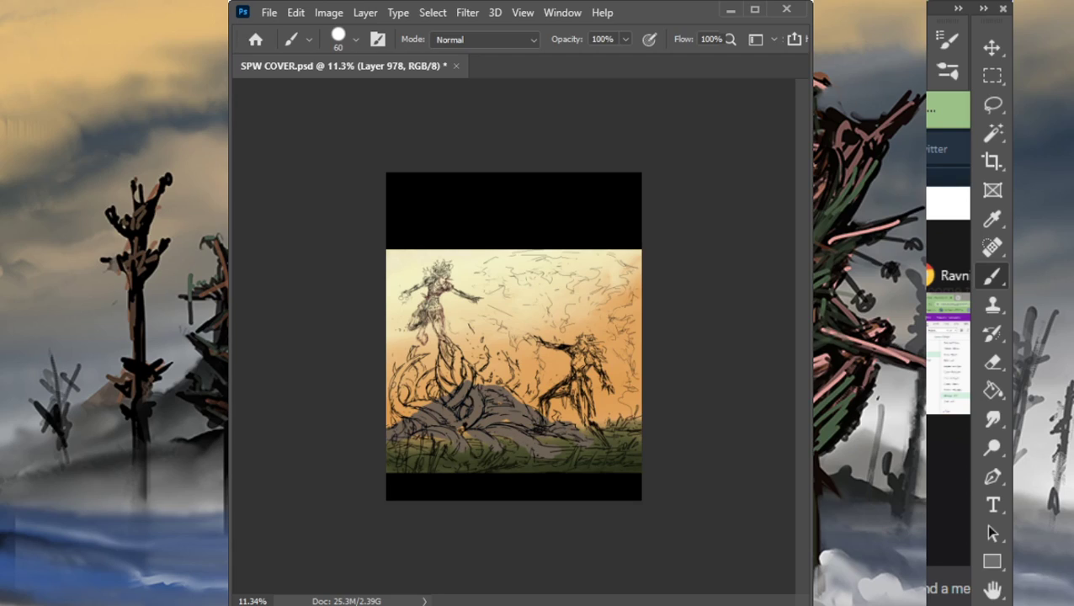
Step: Try black shading strokes over the root mound at brush size 80 and undo them
{"action": "key", "text": "bracketright"}
{"action": "key", "text": "bracketright"}
{"action": "mouse_move", "coordinate": [459, 438]}
{"action": "left_mouse_down"}
{"action": "mouse_move", "coordinate": [424, 421]}
{"action": "mouse_move", "coordinate": [460, 408]}
{"action": "mouse_move", "coordinate": [457, 430]}
{"action": "mouse_move", "coordinate": [509, 429]}
{"action": "mouse_move", "coordinate": [530, 444]}
{"action": "mouse_move", "coordinate": [463, 409]}
{"action": "left_mouse_up"}
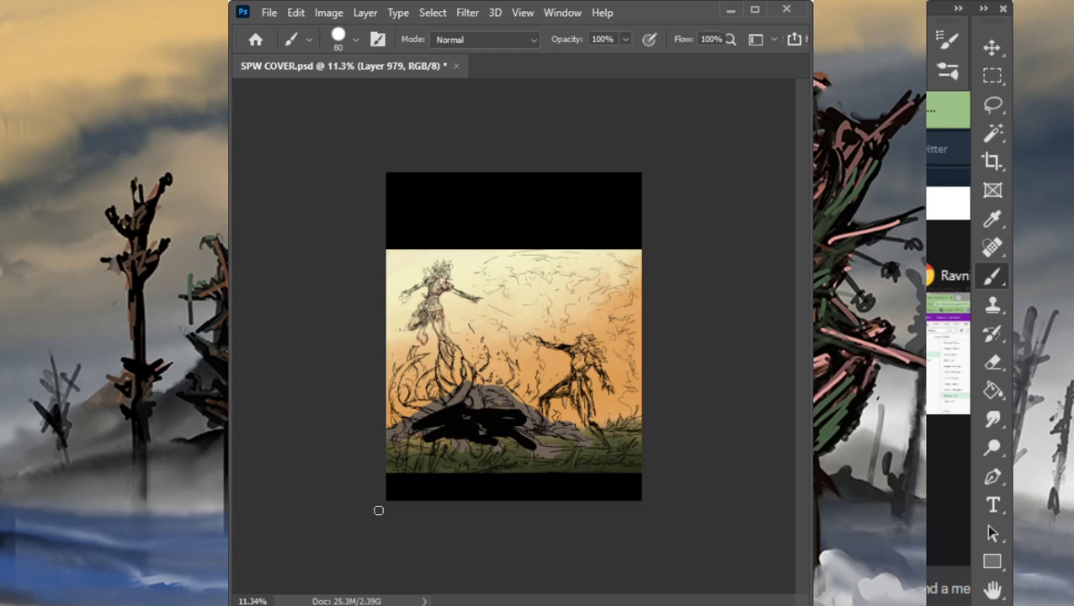
{"action": "key", "text": "ctrl+z"}
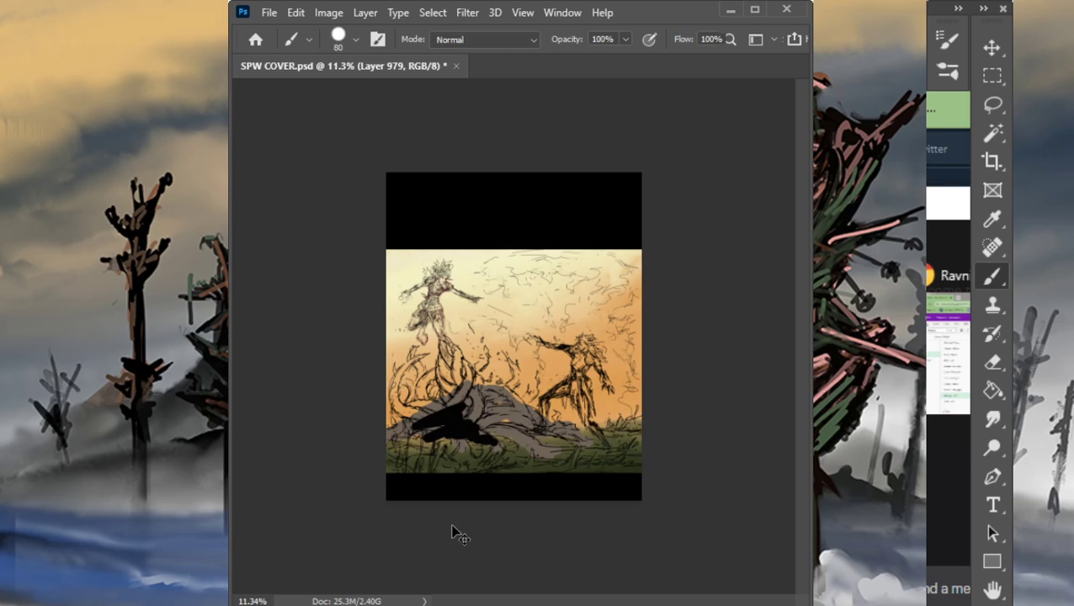
{"action": "key", "text": "ctrl+z"}
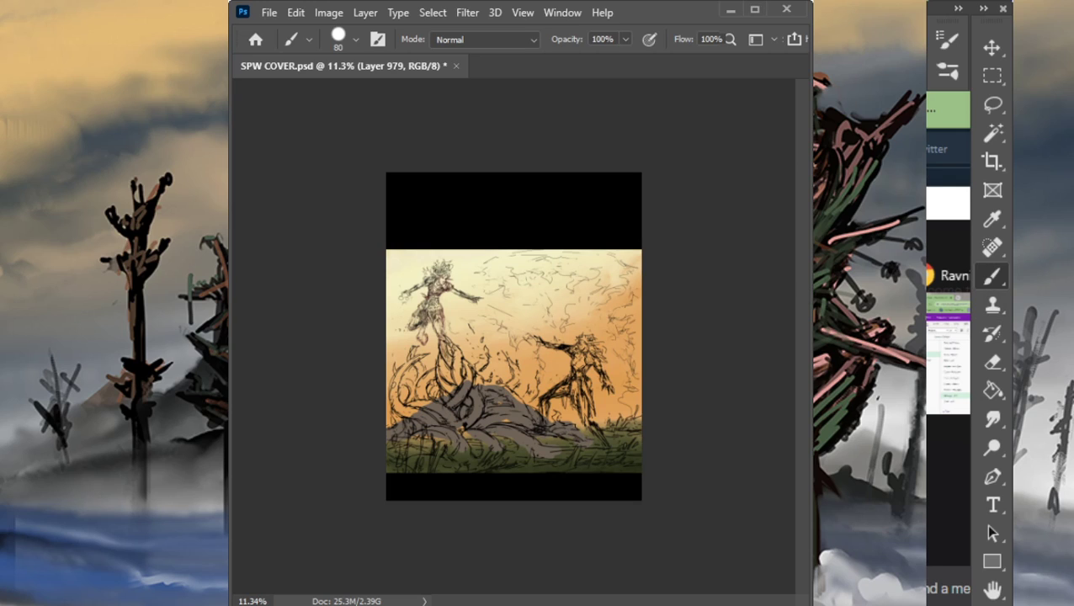
Step: Show the references, sample a dark brown from the tentacles in the tentacle painting and hide the references again
{"action": "left_click", "coordinate": [1027, 328]}
{"action": "key", "text": "ctrl+space"}
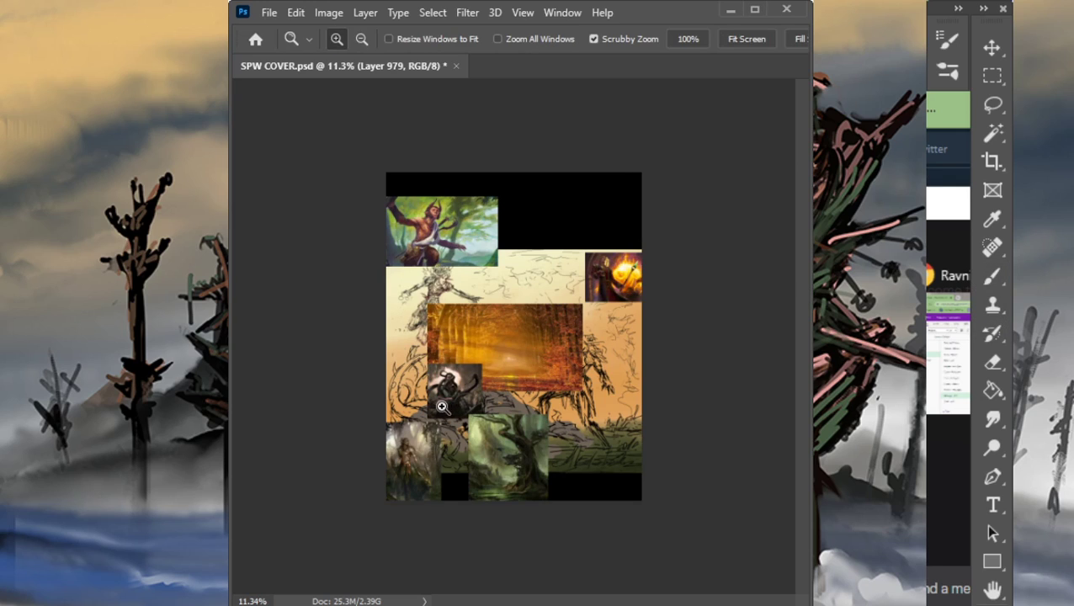
{"action": "mouse_move", "coordinate": [441, 406]}
{"action": "left_mouse_down"}
{"action": "mouse_move", "coordinate": [528, 403]}
{"action": "mouse_move", "coordinate": [446, 338]}
{"action": "mouse_move", "coordinate": [433, 291]}
{"action": "left_mouse_up"}
{"action": "left_click", "coordinate": [493, 382], "text": "alt"}
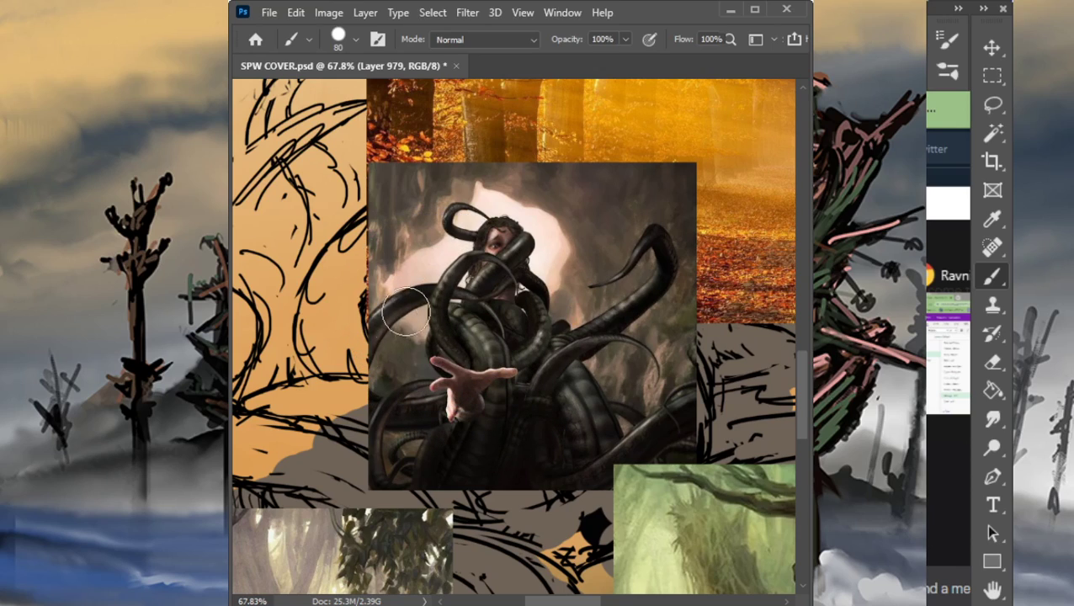
{"action": "key", "text": "ctrl+space"}
{"action": "left_click_drag", "start_coordinate": [671, 304], "coordinate": [549, 323]}
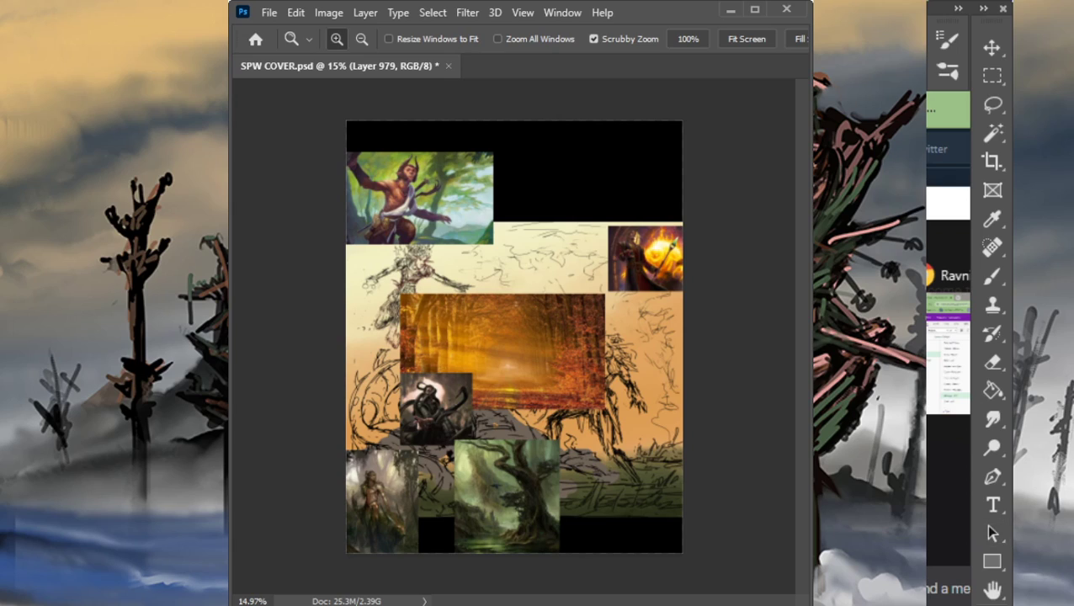
Step: Paint dark brown strokes over the root mound at brush size 80 and smudge them into the grey-brown and ground
{"action": "mouse_move", "coordinate": [490, 427]}
{"action": "left_mouse_down"}
{"action": "mouse_move", "coordinate": [463, 444]}
{"action": "mouse_move", "coordinate": [464, 414]}
{"action": "mouse_move", "coordinate": [470, 454]}
{"action": "mouse_move", "coordinate": [505, 441]}
{"action": "left_mouse_up"}
{"action": "key", "text": "r"}
{"action": "mouse_move", "coordinate": [509, 445]}
{"action": "left_mouse_down"}
{"action": "mouse_move", "coordinate": [421, 457]}
{"action": "mouse_move", "coordinate": [515, 448]}
{"action": "left_mouse_up"}
{"action": "key", "text": "b"}
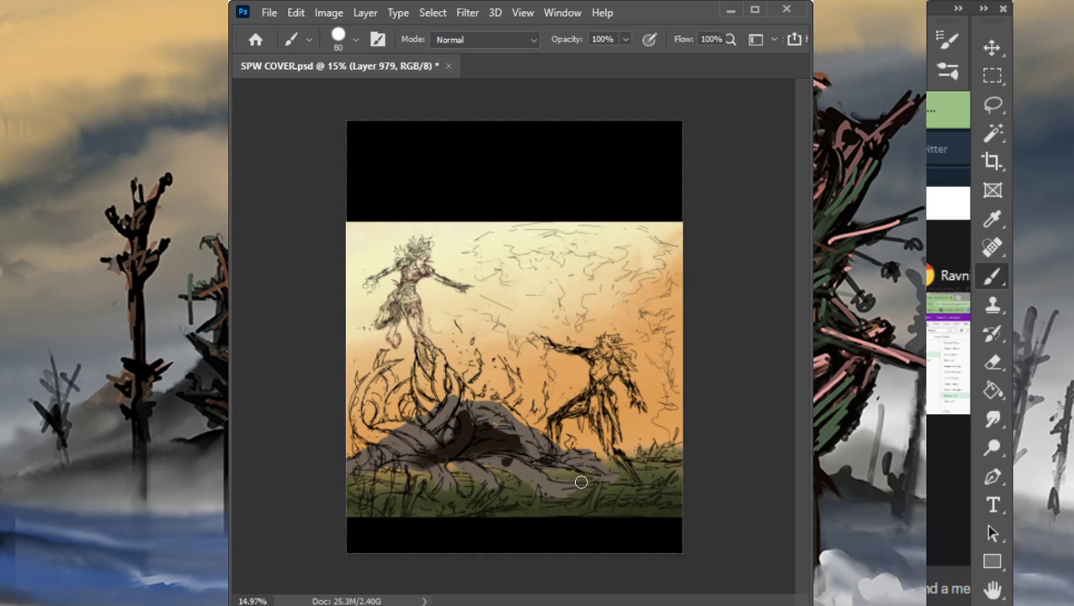
{"action": "mouse_move", "coordinate": [577, 480]}
{"action": "left_mouse_down"}
{"action": "mouse_move", "coordinate": [657, 481]}
{"action": "mouse_move", "coordinate": [697, 467]}
{"action": "left_mouse_up"}
{"action": "key", "text": "r"}
{"action": "mouse_move", "coordinate": [636, 480]}
{"action": "left_mouse_down"}
{"action": "mouse_move", "coordinate": [606, 461]}
{"action": "mouse_move", "coordinate": [604, 433]}
{"action": "mouse_move", "coordinate": [606, 491]}
{"action": "mouse_move", "coordinate": [647, 484]}
{"action": "left_mouse_up"}
{"action": "key", "text": "b"}
{"action": "mouse_move", "coordinate": [517, 480]}
{"action": "left_mouse_down"}
{"action": "mouse_move", "coordinate": [492, 463]}
{"action": "mouse_move", "coordinate": [477, 479]}
{"action": "mouse_move", "coordinate": [472, 470]}
{"action": "mouse_move", "coordinate": [439, 486]}
{"action": "mouse_move", "coordinate": [408, 459]}
{"action": "mouse_move", "coordinate": [426, 450]}
{"action": "mouse_move", "coordinate": [416, 461]}
{"action": "mouse_move", "coordinate": [398, 441]}
{"action": "left_mouse_up"}
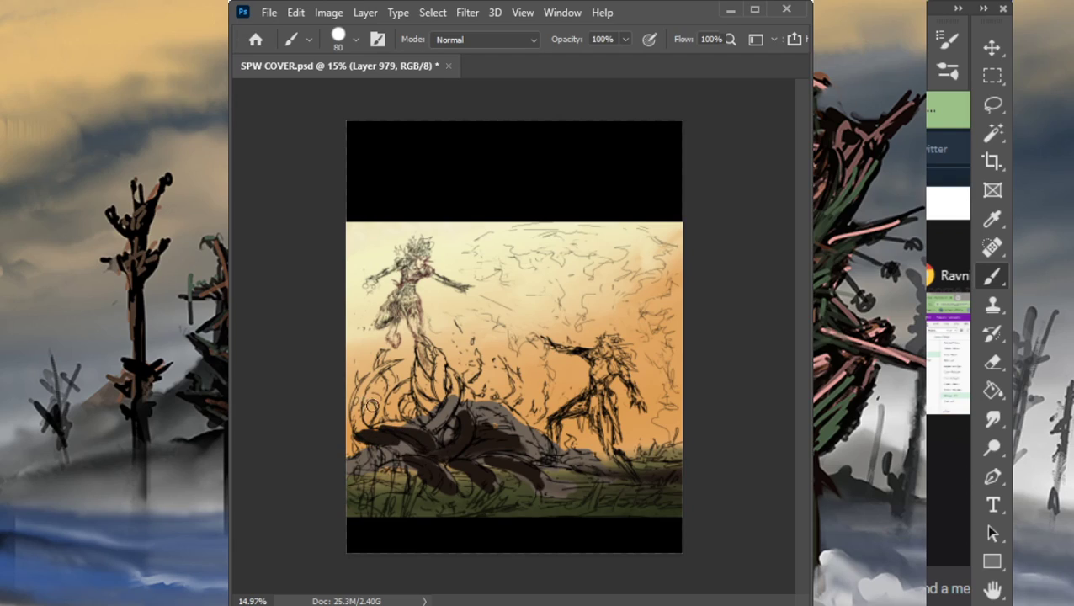
Step: Paint the curling tentacles on the mound's left side with the brush reduced to size 20, and trim their tips with the Eraser
{"action": "key", "text": "bracketleft"}
{"action": "key", "text": "bracketleft"}
{"action": "key", "text": "bracketleft"}
{"action": "key", "text": "bracketleft"}
{"action": "mouse_move", "coordinate": [367, 383]}
{"action": "left_mouse_down"}
{"action": "mouse_move", "coordinate": [360, 427]}
{"action": "mouse_move", "coordinate": [380, 408]}
{"action": "mouse_move", "coordinate": [368, 393]}
{"action": "left_mouse_up"}
{"action": "key", "text": "bracketleft"}
{"action": "key", "text": "bracketleft"}
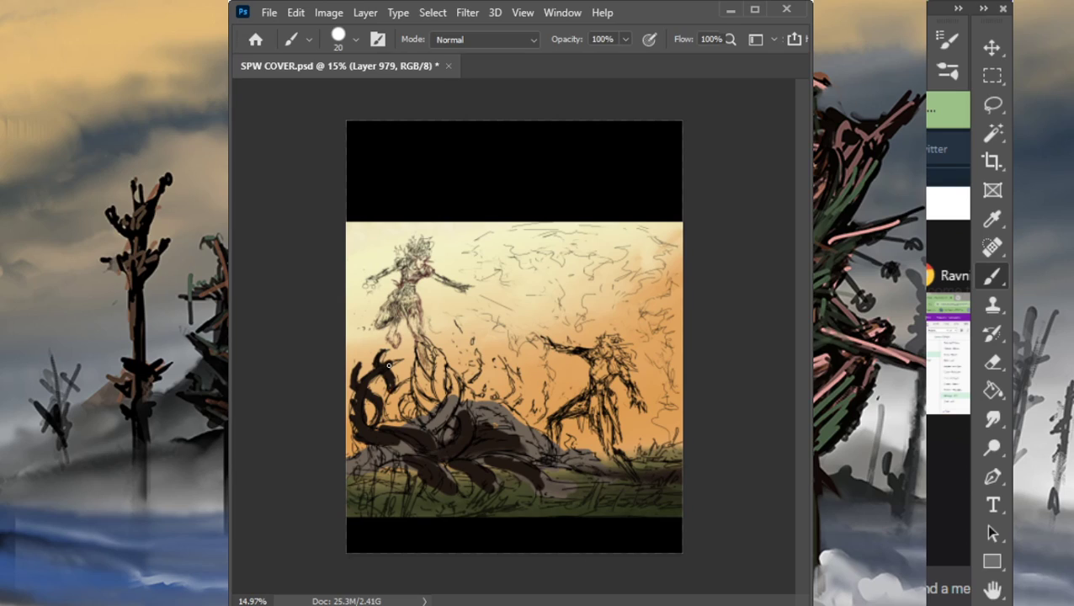
{"action": "key", "text": "e"}
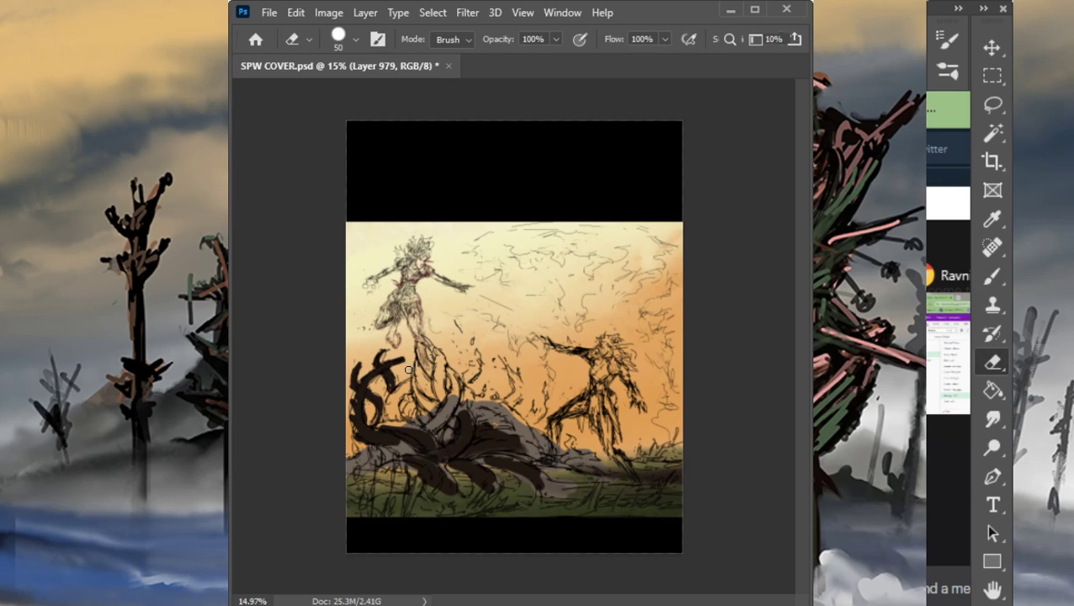
{"action": "key", "text": "b"}
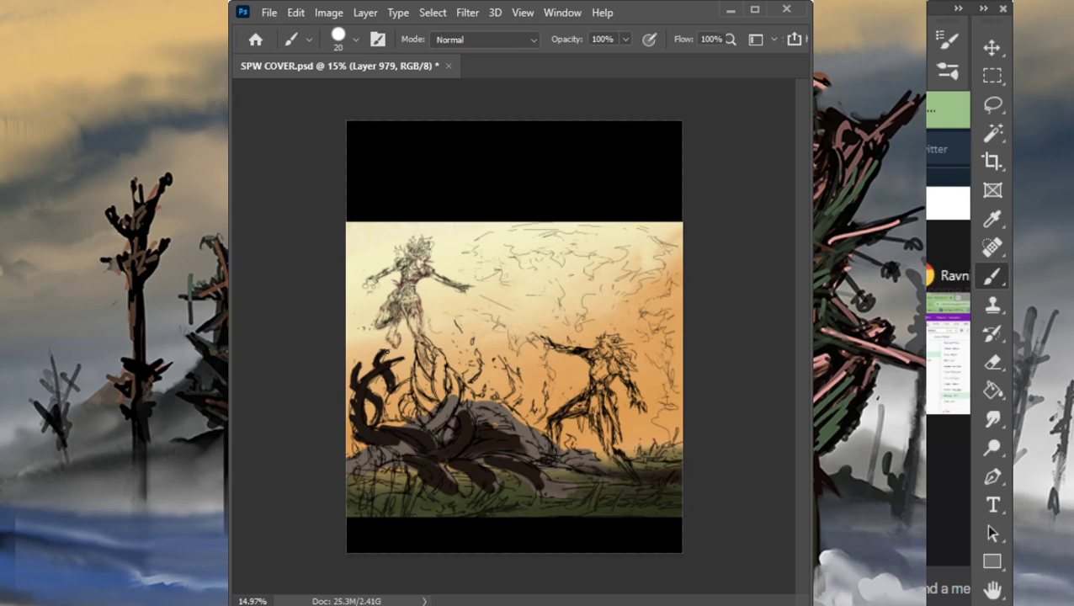
{"action": "key", "text": "e"}
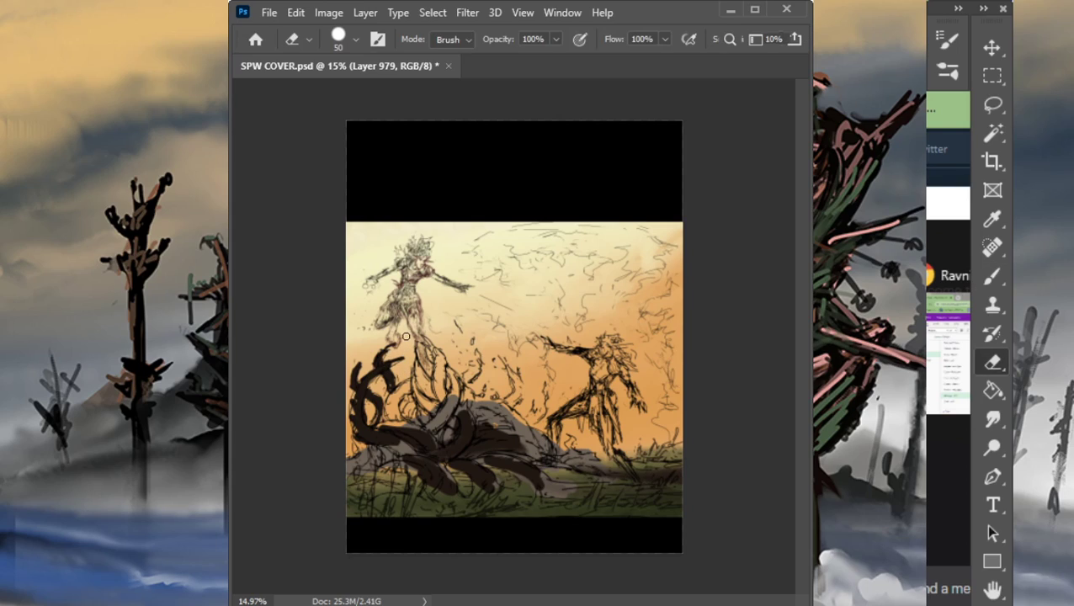
Step: Fill the remaining grey patches in the mound's centre and left base with dark brown, enlarging the brush to size 50
{"action": "key", "text": "b"}
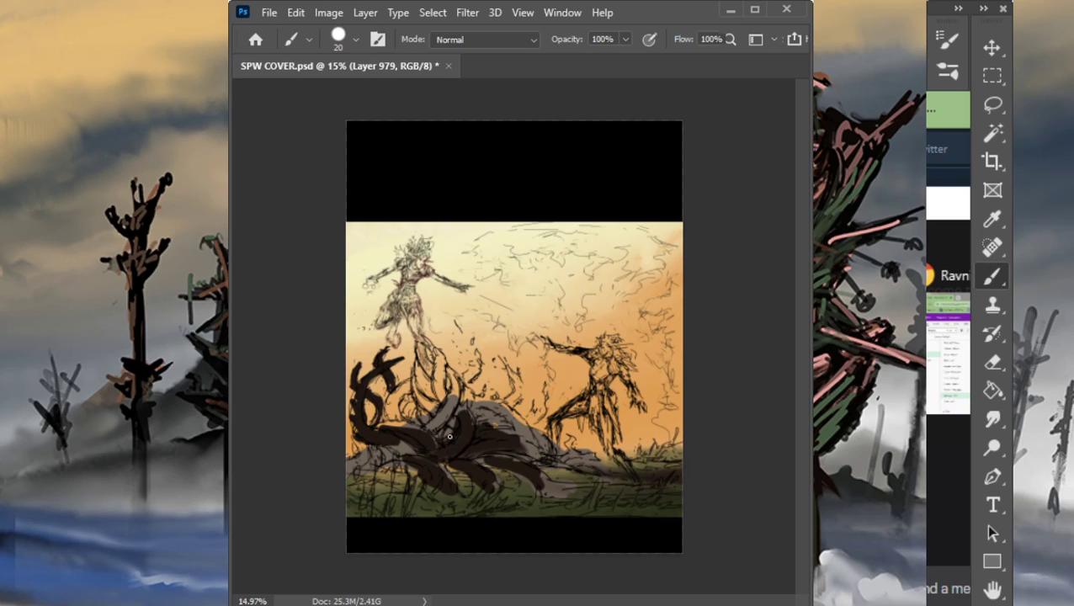
{"action": "left_click_drag", "start_coordinate": [449, 437], "coordinate": [434, 420]}
{"action": "mouse_move", "coordinate": [477, 413]}
{"action": "left_mouse_down"}
{"action": "mouse_move", "coordinate": [515, 423]}
{"action": "mouse_move", "coordinate": [505, 431]}
{"action": "mouse_move", "coordinate": [535, 445]}
{"action": "mouse_move", "coordinate": [536, 436]}
{"action": "mouse_move", "coordinate": [488, 454]}
{"action": "left_mouse_up"}
{"action": "key", "text": "bracketright"}
{"action": "key", "text": "bracketright"}
{"action": "key", "text": "bracketright"}
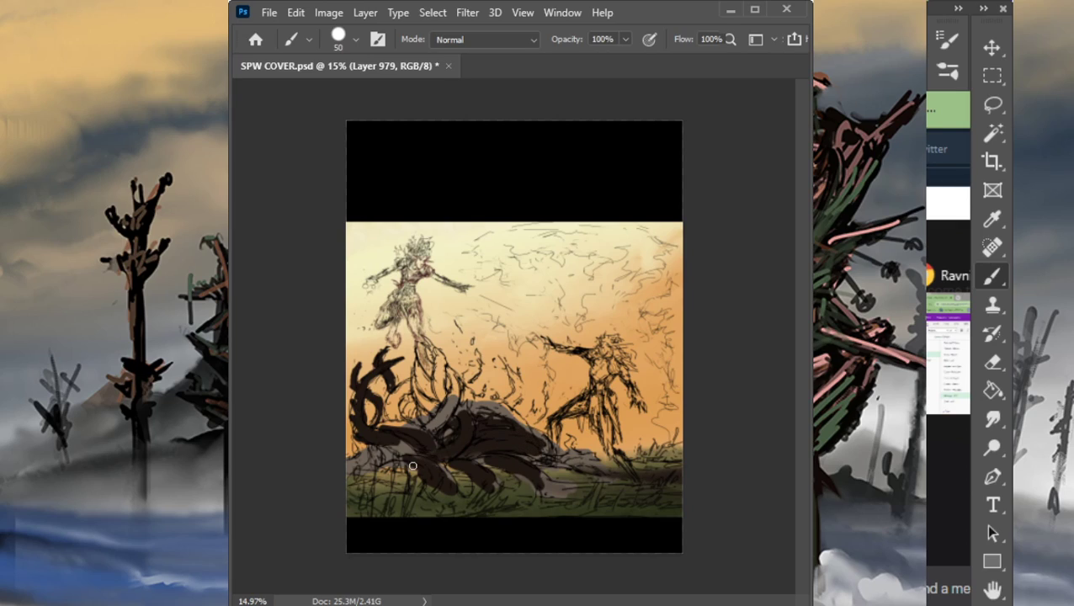
{"action": "mouse_move", "coordinate": [411, 461]}
{"action": "left_mouse_down"}
{"action": "mouse_move", "coordinate": [354, 459]}
{"action": "mouse_move", "coordinate": [419, 463]}
{"action": "left_mouse_up"}
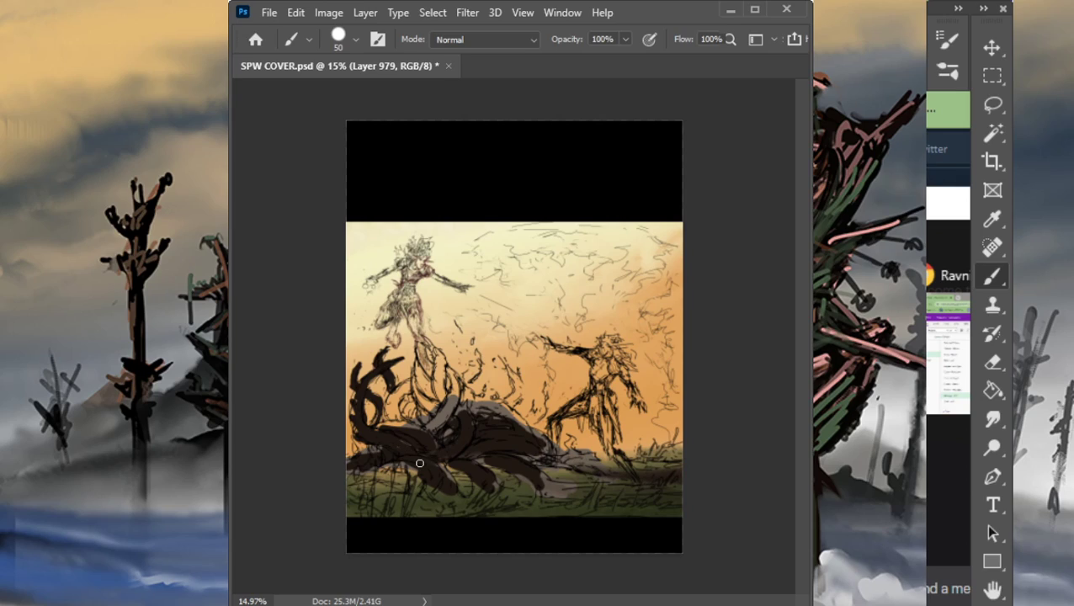
Step: Paint the coiled roots rising beneath the floating figure dark brown and blend them with the Smudge tool, reducing its size to 70
{"action": "mouse_move", "coordinate": [379, 424]}
{"action": "left_mouse_down"}
{"action": "mouse_move", "coordinate": [419, 427]}
{"action": "mouse_move", "coordinate": [397, 414]}
{"action": "mouse_move", "coordinate": [396, 396]}
{"action": "mouse_move", "coordinate": [416, 386]}
{"action": "mouse_move", "coordinate": [422, 343]}
{"action": "left_mouse_up"}
{"action": "mouse_move", "coordinate": [424, 353]}
{"action": "left_mouse_down"}
{"action": "mouse_move", "coordinate": [439, 375]}
{"action": "mouse_move", "coordinate": [425, 349]}
{"action": "mouse_move", "coordinate": [444, 365]}
{"action": "mouse_move", "coordinate": [439, 416]}
{"action": "mouse_move", "coordinate": [455, 374]}
{"action": "mouse_move", "coordinate": [447, 418]}
{"action": "mouse_move", "coordinate": [459, 397]}
{"action": "mouse_move", "coordinate": [410, 418]}
{"action": "mouse_move", "coordinate": [551, 447]}
{"action": "mouse_move", "coordinate": [537, 435]}
{"action": "left_mouse_up"}
{"action": "left_click", "coordinate": [993, 419]}
{"action": "mouse_move", "coordinate": [492, 443]}
{"action": "left_mouse_down"}
{"action": "mouse_move", "coordinate": [484, 482]}
{"action": "mouse_move", "coordinate": [431, 480]}
{"action": "mouse_move", "coordinate": [420, 470]}
{"action": "mouse_move", "coordinate": [427, 486]}
{"action": "mouse_move", "coordinate": [426, 456]}
{"action": "mouse_move", "coordinate": [472, 511]}
{"action": "mouse_move", "coordinate": [444, 493]}
{"action": "mouse_move", "coordinate": [477, 499]}
{"action": "mouse_move", "coordinate": [425, 493]}
{"action": "mouse_move", "coordinate": [435, 480]}
{"action": "mouse_move", "coordinate": [492, 504]}
{"action": "mouse_move", "coordinate": [460, 452]}
{"action": "mouse_move", "coordinate": [475, 437]}
{"action": "mouse_move", "coordinate": [516, 445]}
{"action": "mouse_move", "coordinate": [467, 416]}
{"action": "mouse_move", "coordinate": [522, 447]}
{"action": "mouse_move", "coordinate": [522, 432]}
{"action": "mouse_move", "coordinate": [453, 428]}
{"action": "mouse_move", "coordinate": [440, 398]}
{"action": "left_mouse_up"}
{"action": "key", "text": "bracketleft"}
{"action": "key", "text": "bracketleft"}
{"action": "key", "text": "bracketleft"}
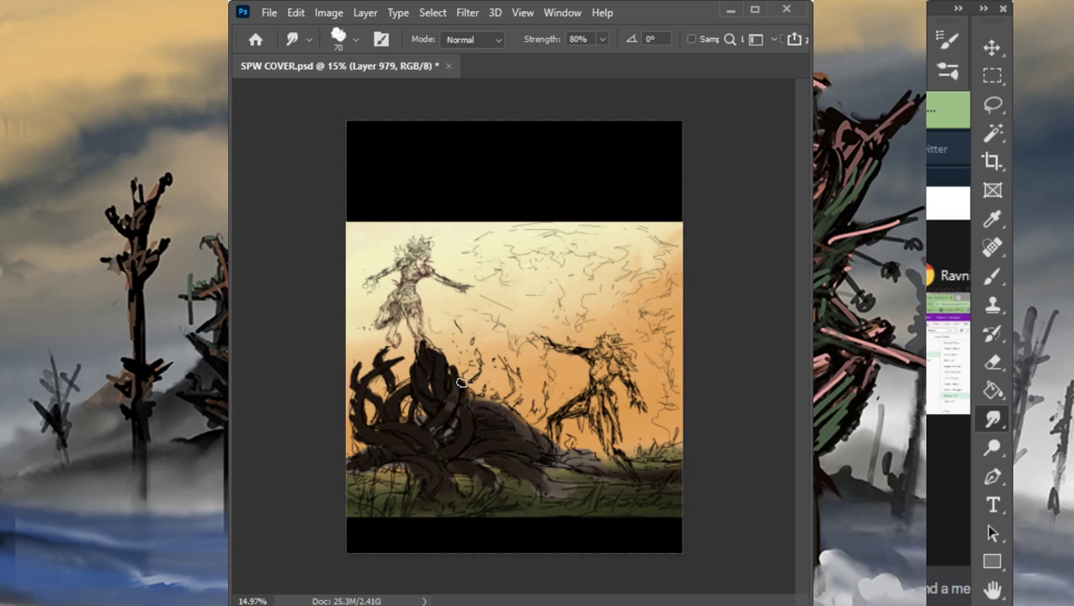
Step: Paint a dark brown tentacle branching from the right side of the coiled root column and fill gaps on its left
{"action": "key", "text": "b"}
{"action": "left_click_drag", "start_coordinate": [447, 389], "coordinate": [479, 362]}
{"action": "mouse_move", "coordinate": [396, 393]}
{"action": "left_mouse_down"}
{"action": "mouse_move", "coordinate": [416, 443]}
{"action": "mouse_move", "coordinate": [423, 383]}
{"action": "mouse_move", "coordinate": [419, 445]}
{"action": "left_mouse_up"}
Step: Smudge the dark brown outward into thin curling tentacles on the mound's right side and along the ground
{"action": "key", "text": "r"}
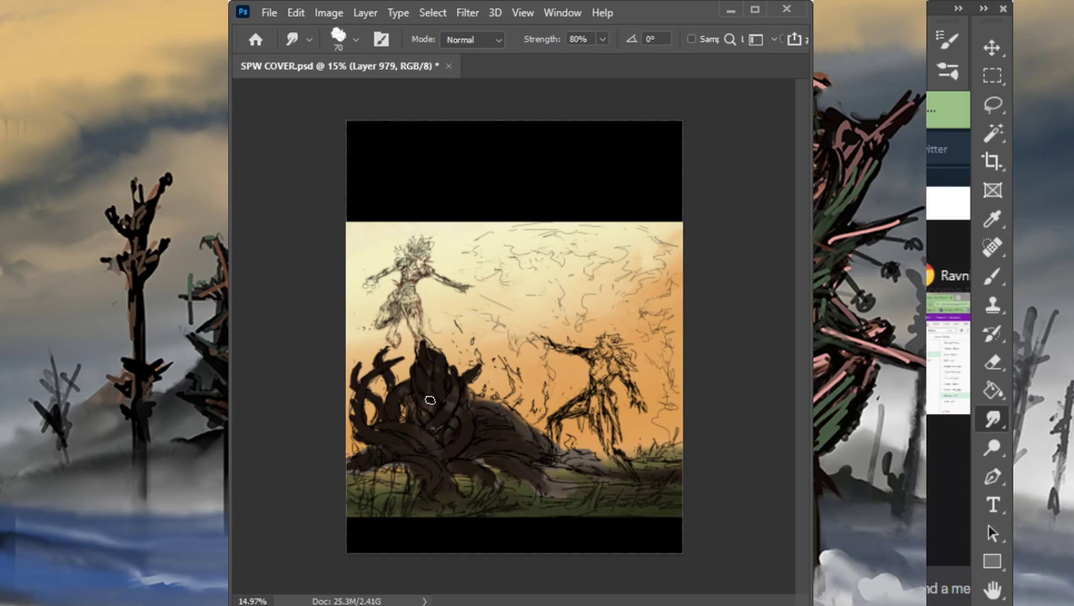
{"action": "mouse_move", "coordinate": [429, 400]}
{"action": "left_mouse_down"}
{"action": "mouse_move", "coordinate": [419, 326]}
{"action": "mouse_move", "coordinate": [391, 374]}
{"action": "mouse_move", "coordinate": [442, 356]}
{"action": "mouse_move", "coordinate": [431, 363]}
{"action": "mouse_move", "coordinate": [447, 366]}
{"action": "mouse_move", "coordinate": [448, 332]}
{"action": "mouse_move", "coordinate": [470, 369]}
{"action": "mouse_move", "coordinate": [460, 348]}
{"action": "mouse_move", "coordinate": [457, 404]}
{"action": "mouse_move", "coordinate": [442, 377]}
{"action": "mouse_move", "coordinate": [473, 375]}
{"action": "mouse_move", "coordinate": [473, 335]}
{"action": "left_mouse_up"}
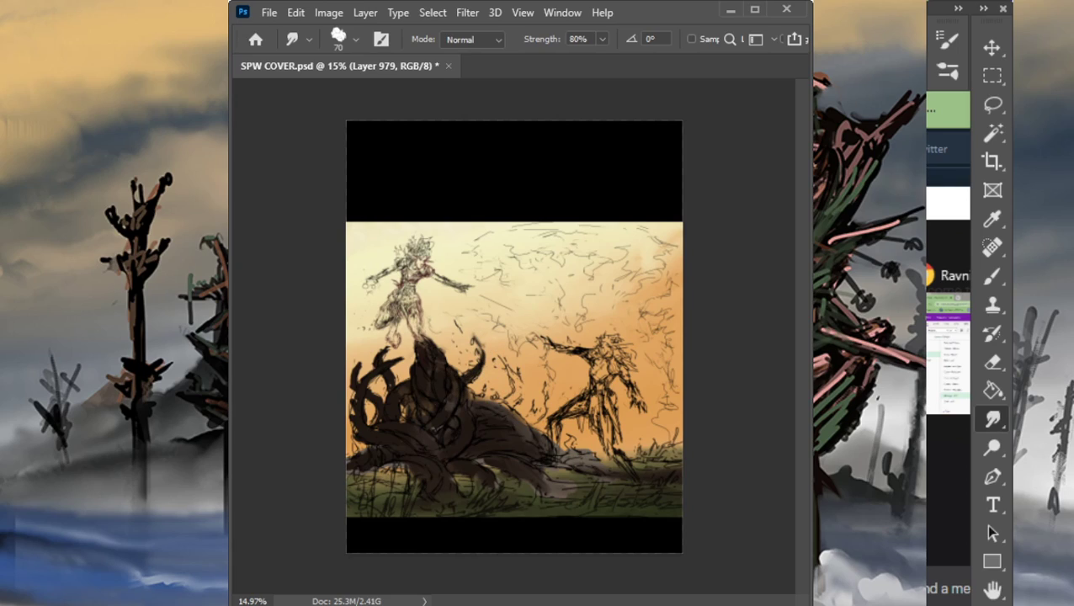
{"action": "mouse_move", "coordinate": [501, 419]}
{"action": "left_mouse_down"}
{"action": "mouse_move", "coordinate": [514, 378]}
{"action": "mouse_move", "coordinate": [496, 374]}
{"action": "left_mouse_up"}
{"action": "left_click_drag", "start_coordinate": [509, 430], "coordinate": [552, 399]}
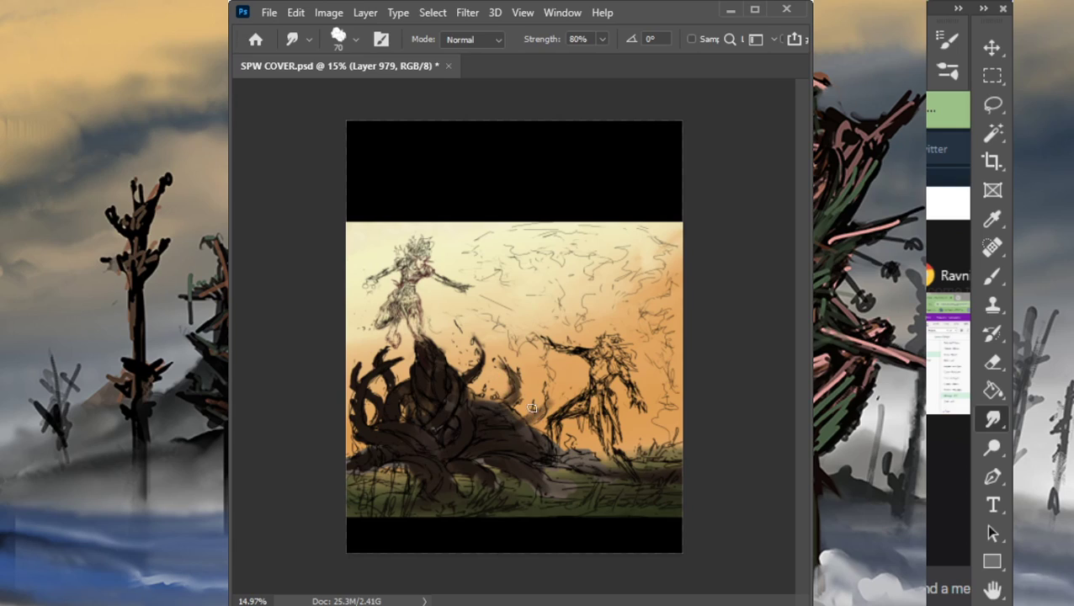
{"action": "mouse_move", "coordinate": [548, 462]}
{"action": "left_mouse_down"}
{"action": "mouse_move", "coordinate": [581, 452]}
{"action": "mouse_move", "coordinate": [648, 476]}
{"action": "left_mouse_up"}
Step: Extend the mound's lower right root across the green ground with the dark brown brush at size 40
{"action": "key", "text": "b"}
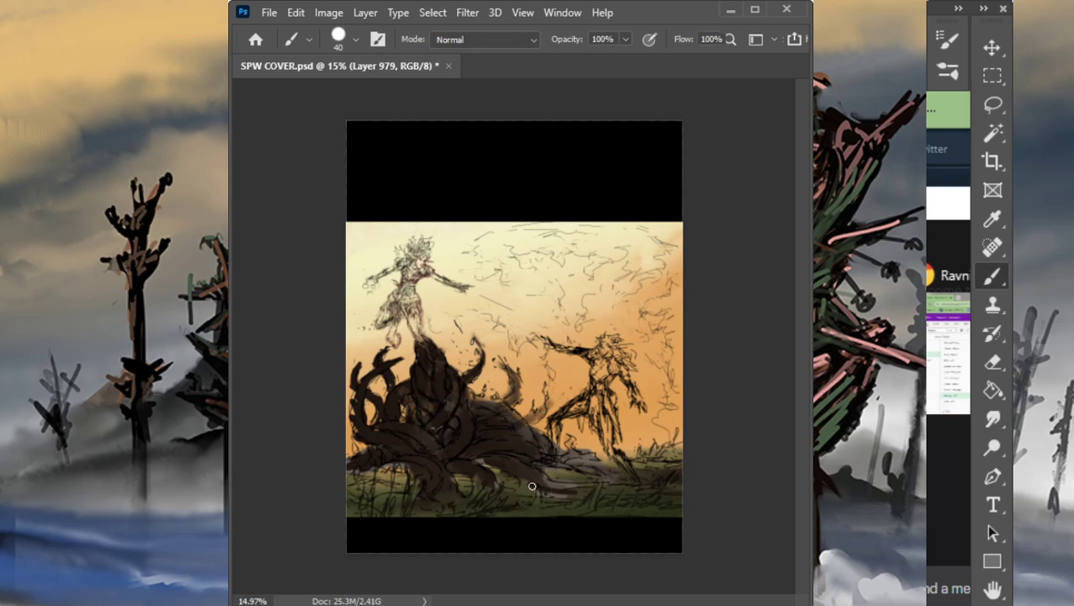
{"action": "mouse_move", "coordinate": [539, 483]}
{"action": "left_mouse_down"}
{"action": "mouse_move", "coordinate": [584, 491]}
{"action": "mouse_move", "coordinate": [505, 488]}
{"action": "mouse_move", "coordinate": [632, 483]}
{"action": "left_mouse_up"}
{"action": "key", "text": "r"}
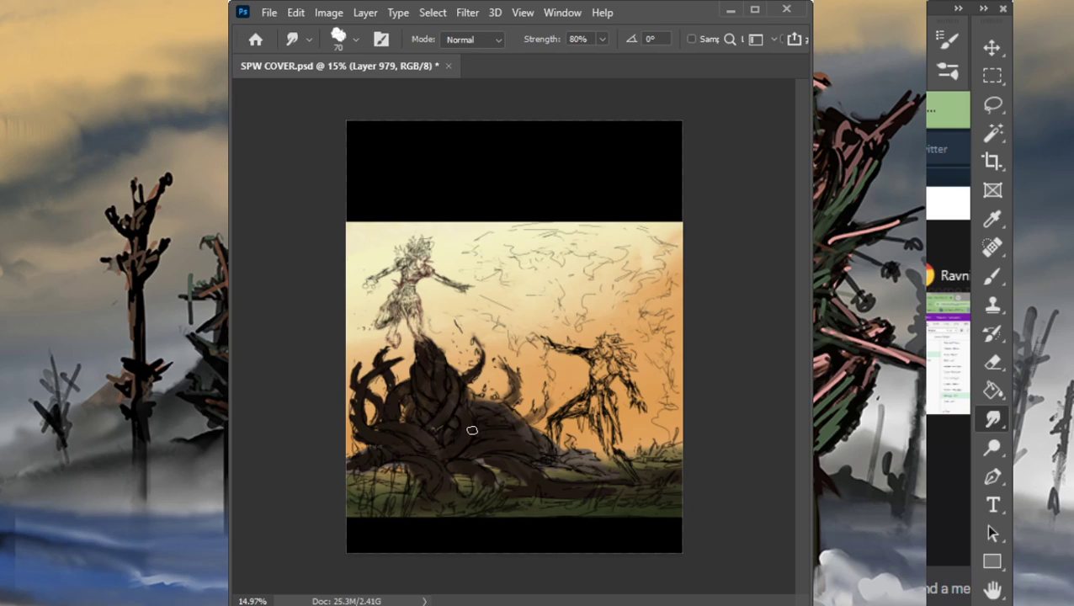
Step: Blend the middle of the root mound and the roots along the lower right ground with the Smudge tool at size 70
{"action": "left_click_drag", "start_coordinate": [456, 404], "coordinate": [495, 402]}
{"action": "mouse_move", "coordinate": [412, 423]}
{"action": "left_mouse_down"}
{"action": "mouse_move", "coordinate": [396, 412]}
{"action": "mouse_move", "coordinate": [403, 417]}
{"action": "mouse_move", "coordinate": [384, 446]}
{"action": "mouse_move", "coordinate": [404, 439]}
{"action": "left_mouse_up"}
{"action": "left_click_drag", "start_coordinate": [505, 409], "coordinate": [486, 399]}
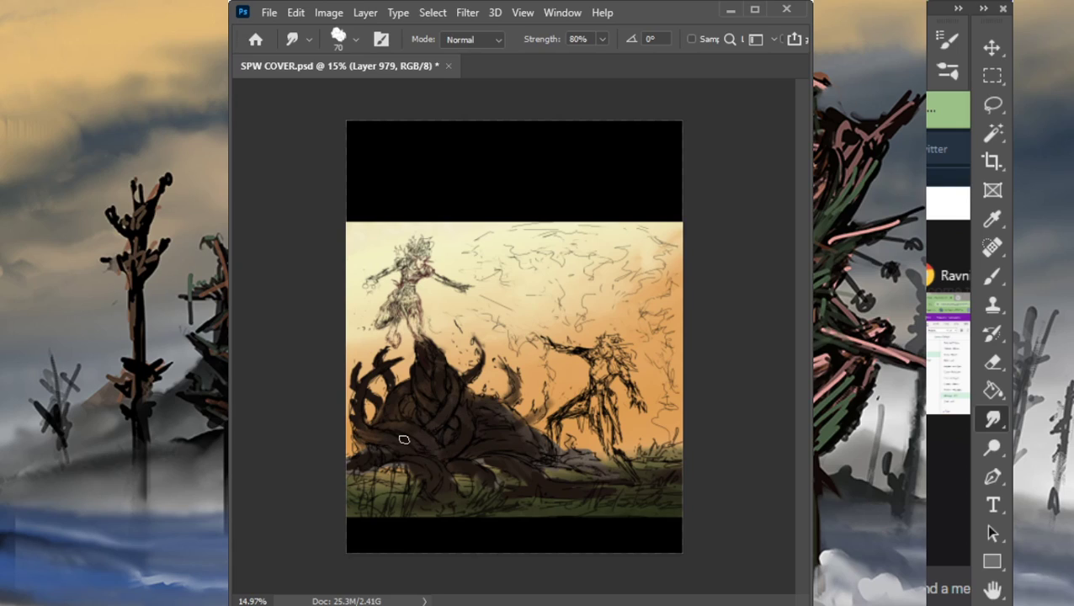
{"action": "left_click_drag", "start_coordinate": [519, 432], "coordinate": [516, 423]}
{"action": "mouse_move", "coordinate": [527, 448]}
{"action": "left_mouse_down"}
{"action": "mouse_move", "coordinate": [518, 431]}
{"action": "mouse_move", "coordinate": [473, 463]}
{"action": "mouse_move", "coordinate": [551, 480]}
{"action": "mouse_move", "coordinate": [545, 470]}
{"action": "left_mouse_up"}
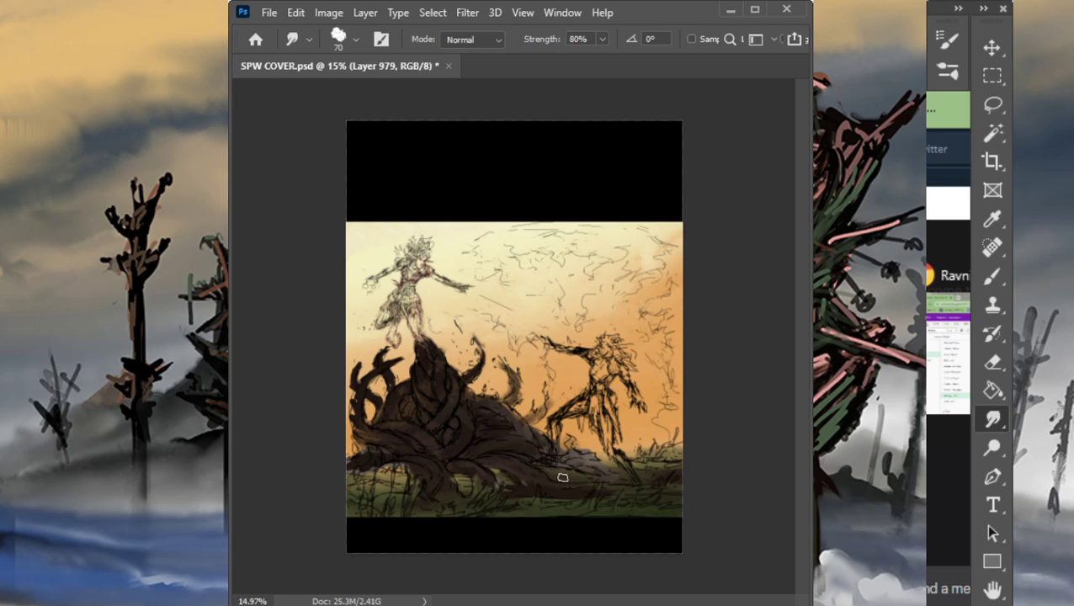
{"action": "left_click_drag", "start_coordinate": [612, 481], "coordinate": [553, 490]}
{"action": "left_click_drag", "start_coordinate": [646, 481], "coordinate": [539, 484]}
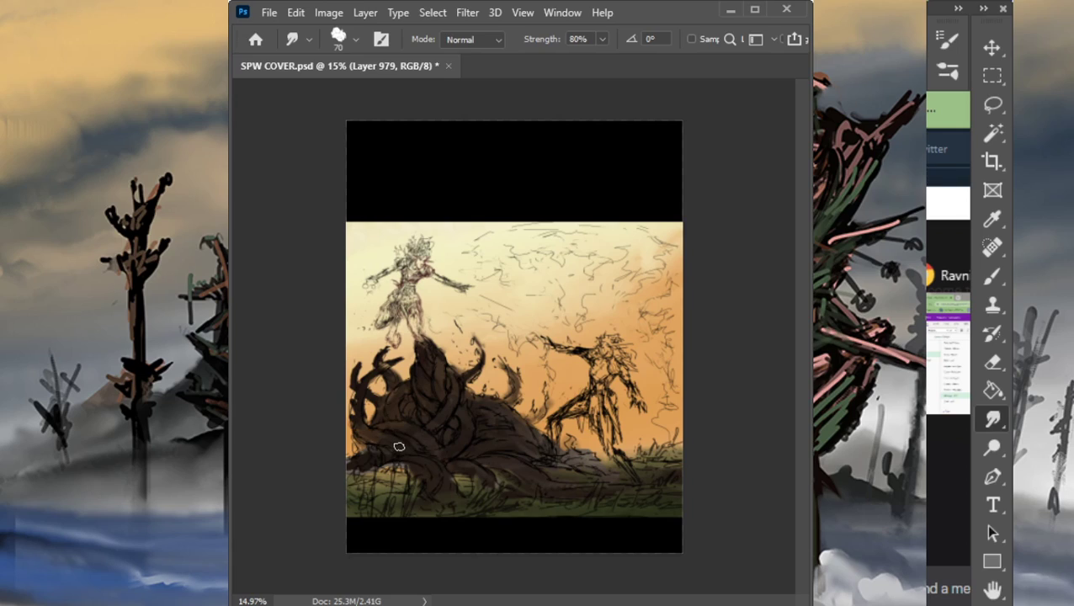
Step: Smudge the tentacles on the mound's left side and refine the tip of the coiled column, reducing the Smudge size to 45
{"action": "left_click_drag", "start_coordinate": [359, 426], "coordinate": [369, 372]}
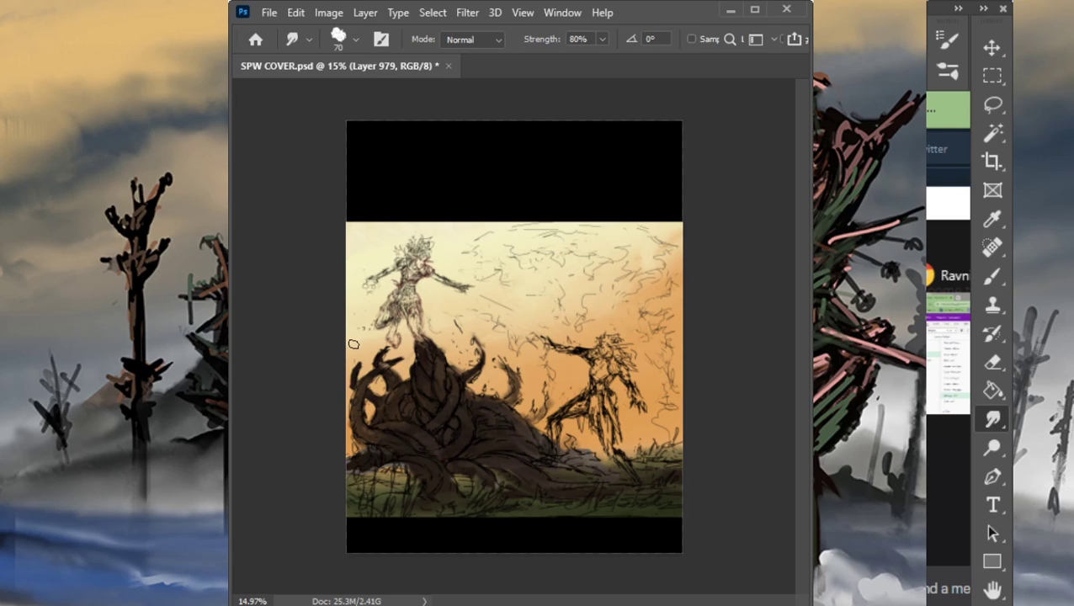
{"action": "key", "text": "bracketleft"}
{"action": "key", "text": "bracketleft"}
{"action": "key", "text": "bracketleft"}
{"action": "left_click_drag", "start_coordinate": [398, 370], "coordinate": [406, 355]}
{"action": "mouse_move", "coordinate": [435, 363]}
{"action": "left_mouse_down"}
{"action": "mouse_move", "coordinate": [428, 338]}
{"action": "mouse_move", "coordinate": [426, 348]}
{"action": "left_mouse_up"}
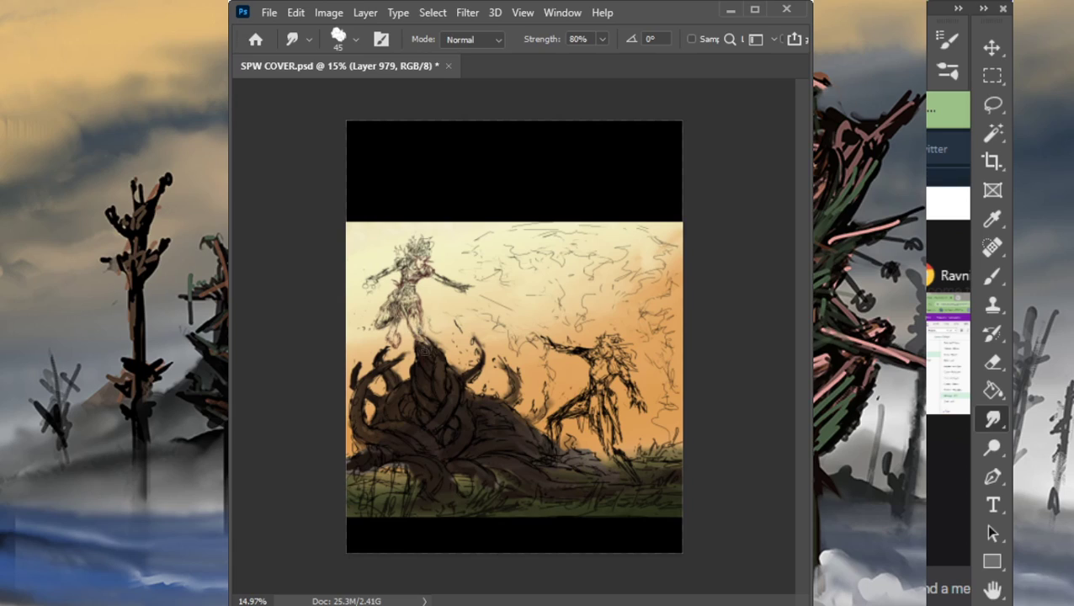
{"action": "left_click_drag", "start_coordinate": [452, 365], "coordinate": [446, 385]}
Step: Paint dark brown roots down the mound's lower right slope with the size 20 brush and blend them with the Smudge tool
{"action": "key", "text": "b"}
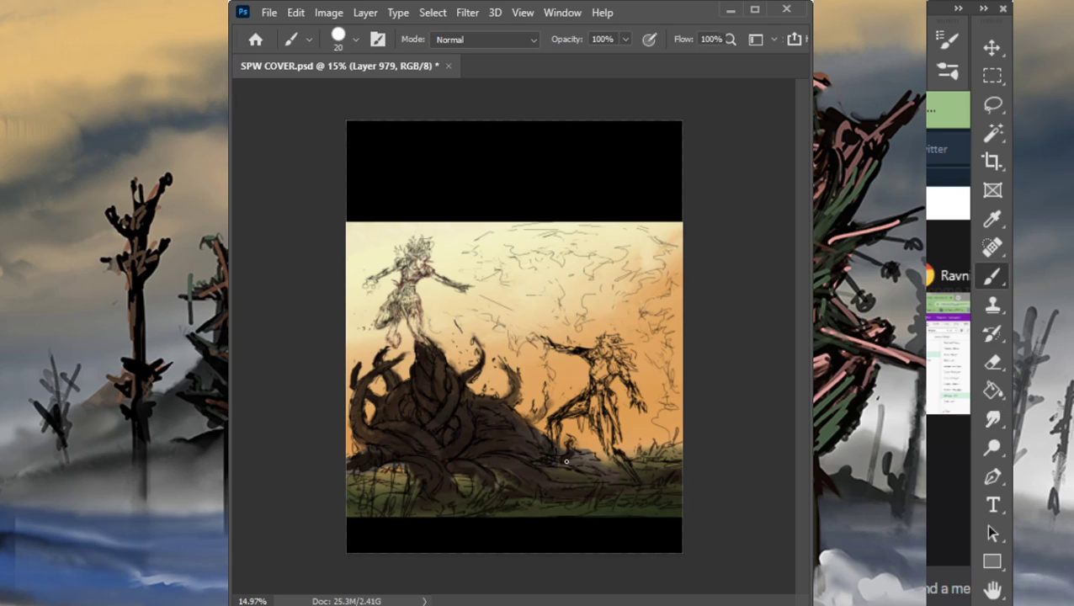
{"action": "key", "text": "r"}
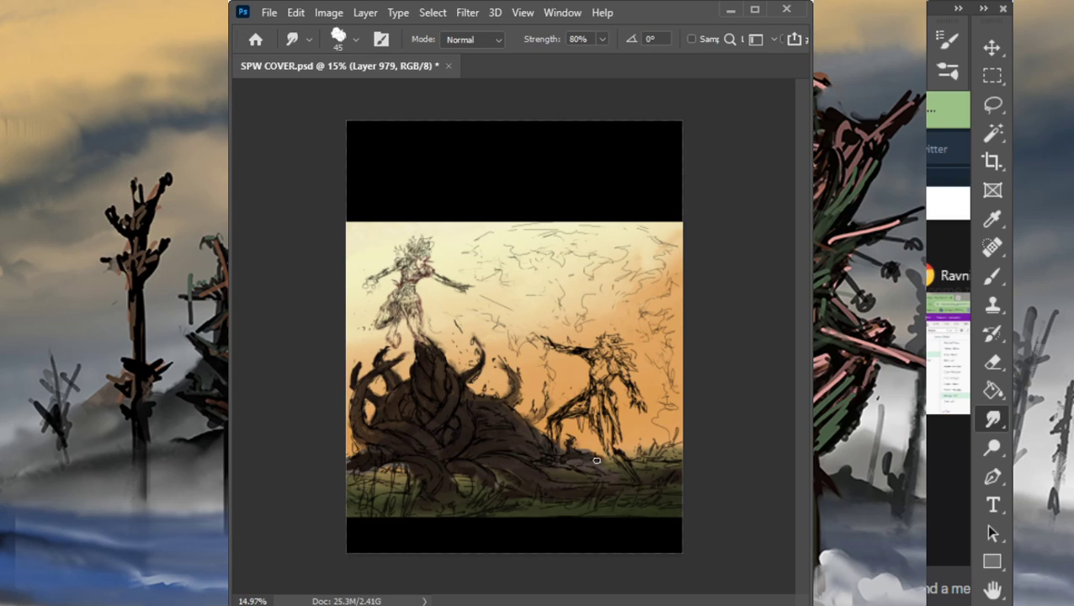
{"action": "key", "text": "b"}
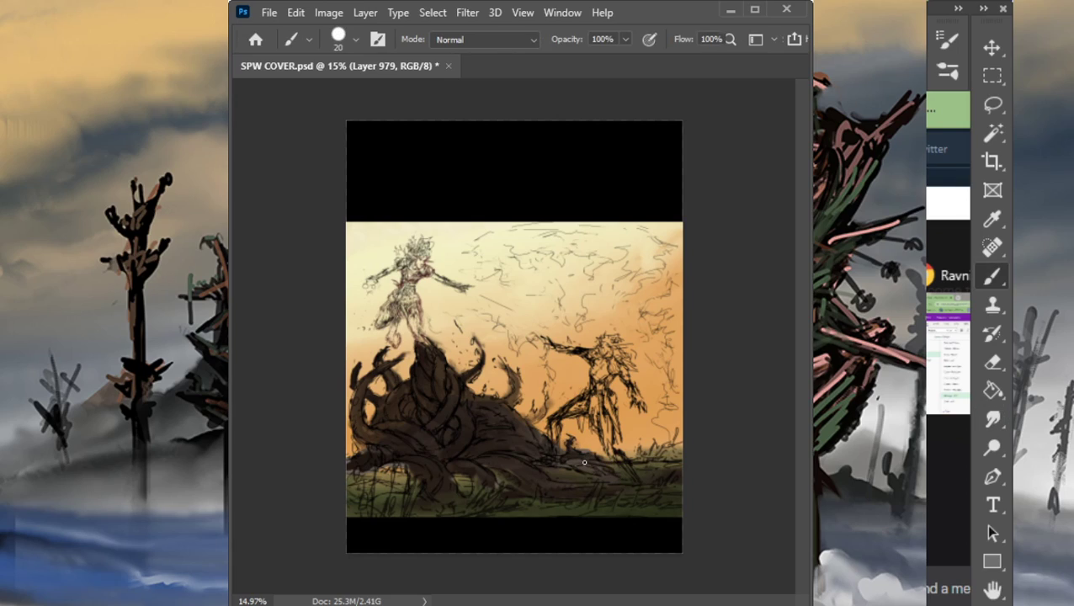
{"action": "left_click_drag", "start_coordinate": [551, 463], "coordinate": [593, 477]}
{"action": "key", "text": "r"}
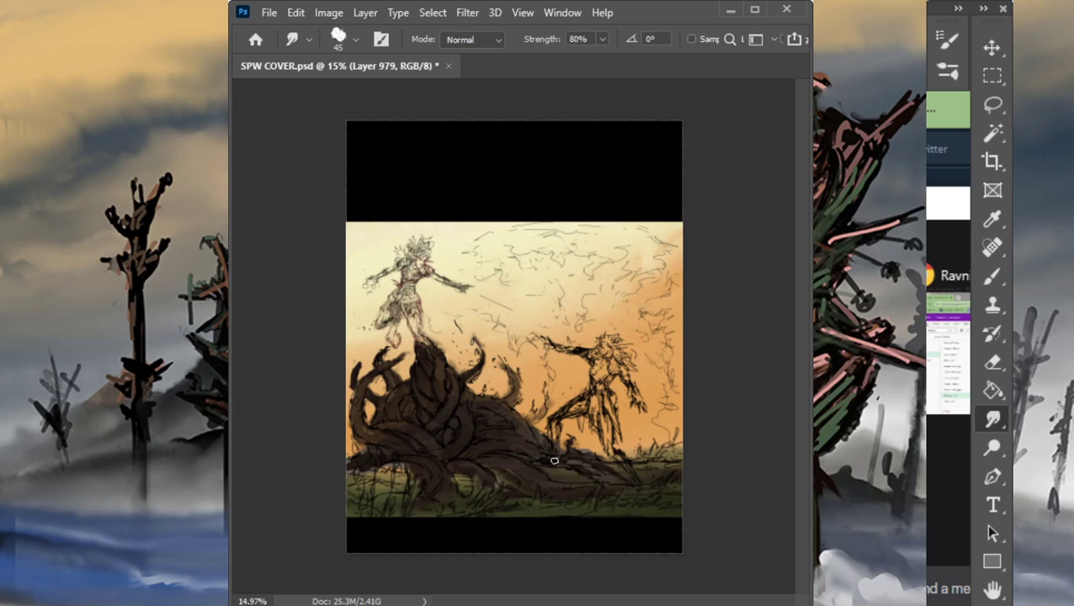
Step: Extend the dark brown roots across the ground to the picture's right edge, brushing at size 20 and smudging at size 45
{"action": "key", "text": "b"}
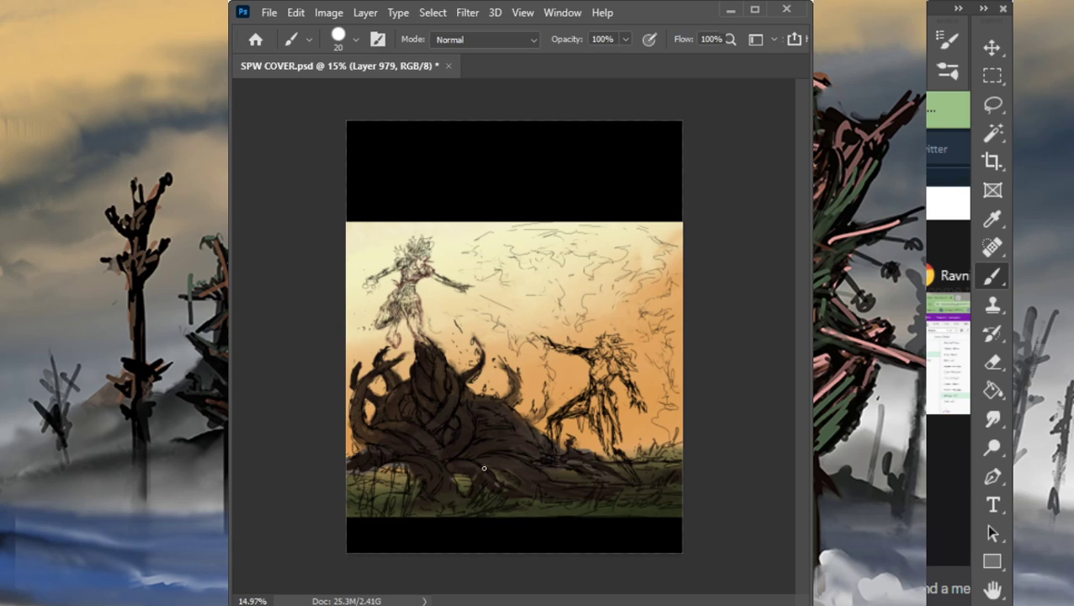
{"action": "key", "text": "r"}
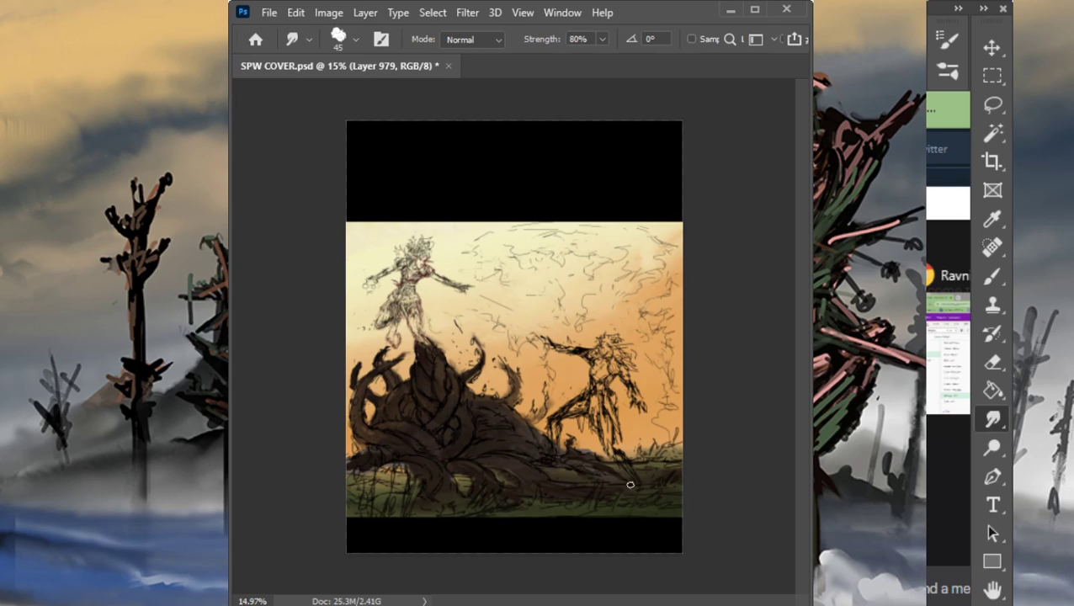
{"action": "key", "text": "b"}
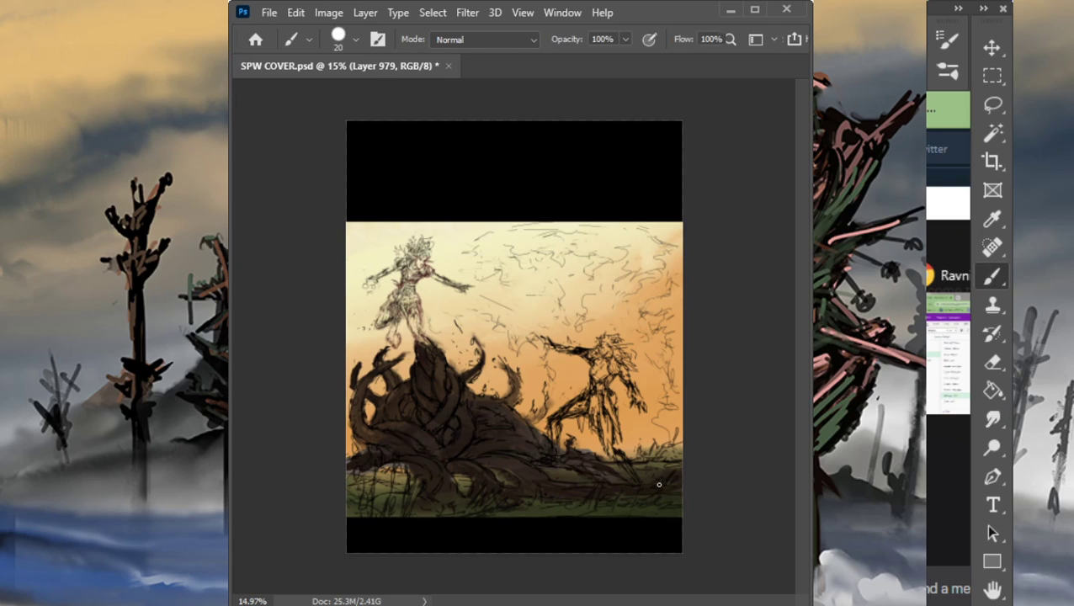
{"action": "left_click_drag", "start_coordinate": [637, 463], "coordinate": [669, 481]}
{"action": "key", "text": "r"}
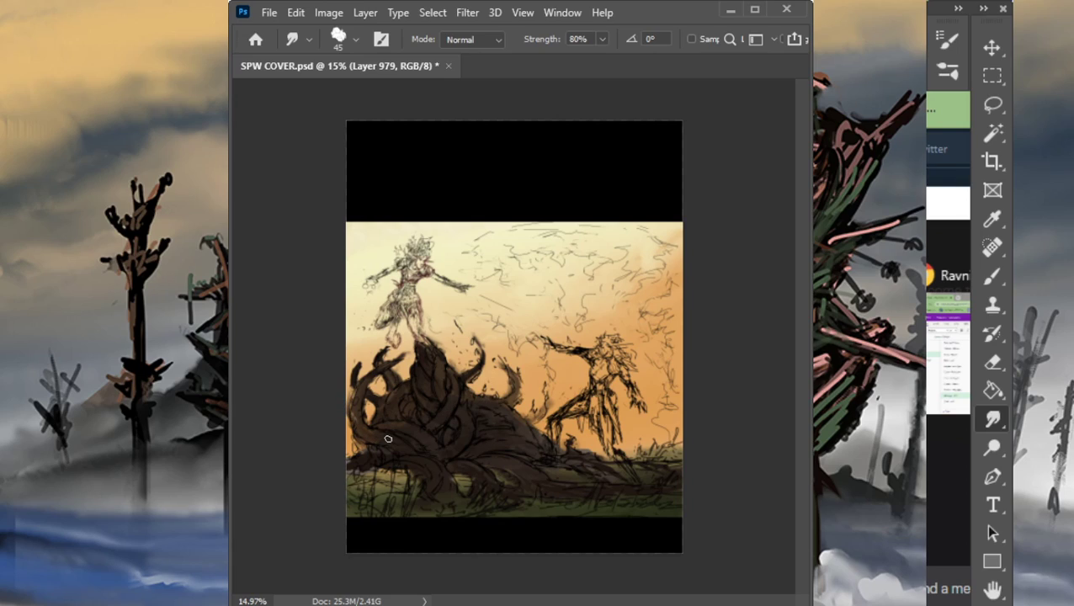
Step: Refine the shapes of the curled tentacles on the mound's left side and the coiled column's peak with the Smudge tool
{"action": "key", "text": "e"}
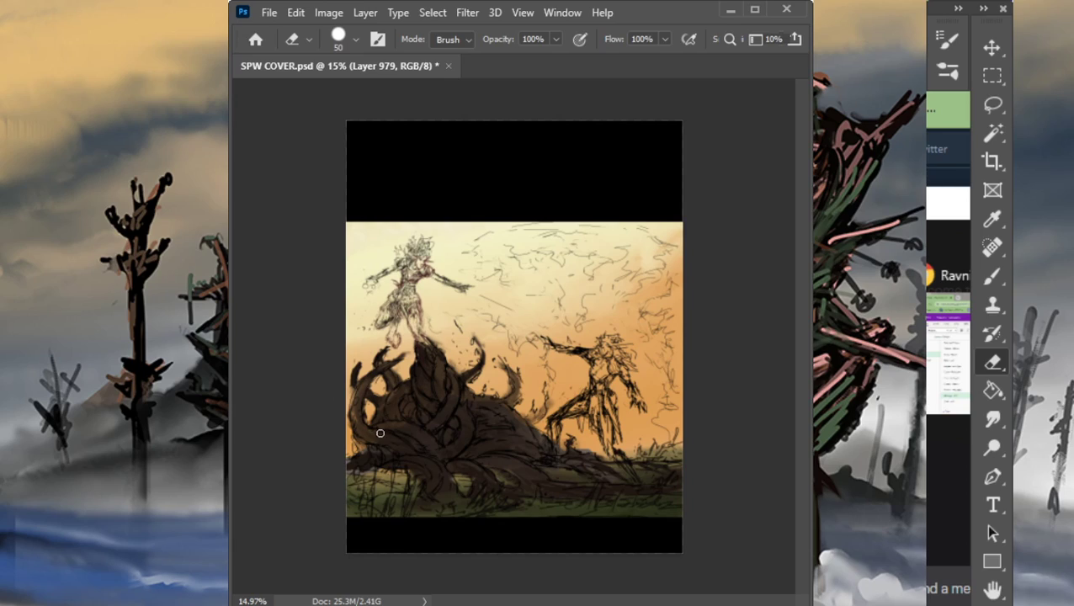
{"action": "key", "text": "r"}
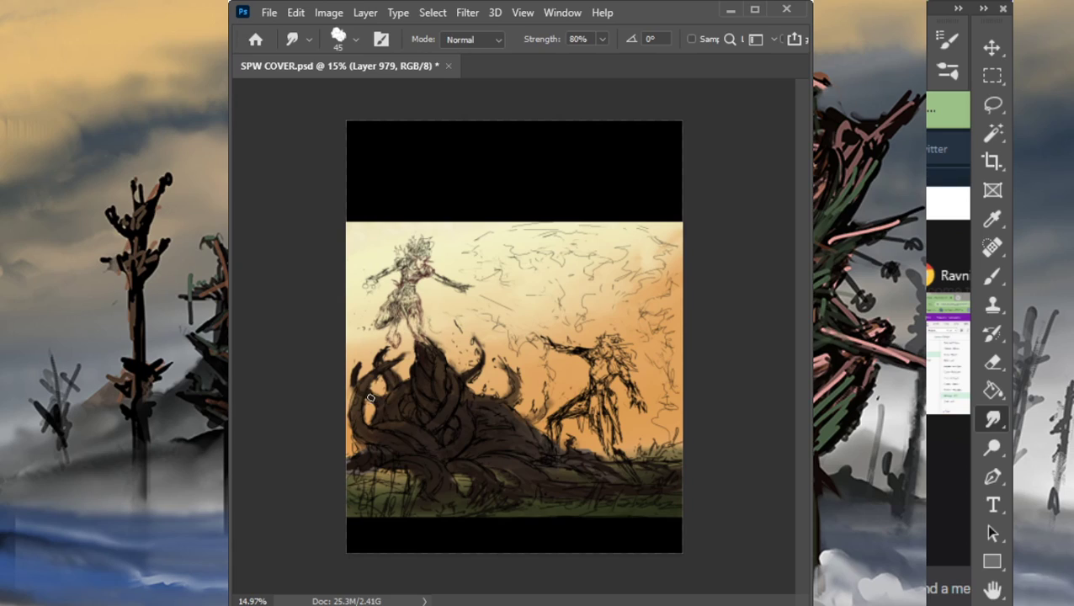
{"action": "left_click_drag", "start_coordinate": [369, 397], "coordinate": [354, 387]}
{"action": "mouse_move", "coordinate": [422, 335]}
{"action": "left_mouse_down"}
{"action": "mouse_move", "coordinate": [440, 363]}
{"action": "mouse_move", "coordinate": [427, 351]}
{"action": "left_mouse_up"}
{"action": "mouse_move", "coordinate": [421, 353]}
{"action": "left_mouse_down"}
{"action": "mouse_move", "coordinate": [411, 341]}
{"action": "mouse_move", "coordinate": [444, 365]}
{"action": "left_mouse_up"}
{"action": "mouse_move", "coordinate": [458, 387]}
{"action": "left_mouse_down"}
{"action": "mouse_move", "coordinate": [487, 354]}
{"action": "mouse_move", "coordinate": [471, 374]}
{"action": "mouse_move", "coordinate": [473, 345]}
{"action": "mouse_move", "coordinate": [468, 367]}
{"action": "mouse_move", "coordinate": [463, 349]}
{"action": "left_mouse_up"}
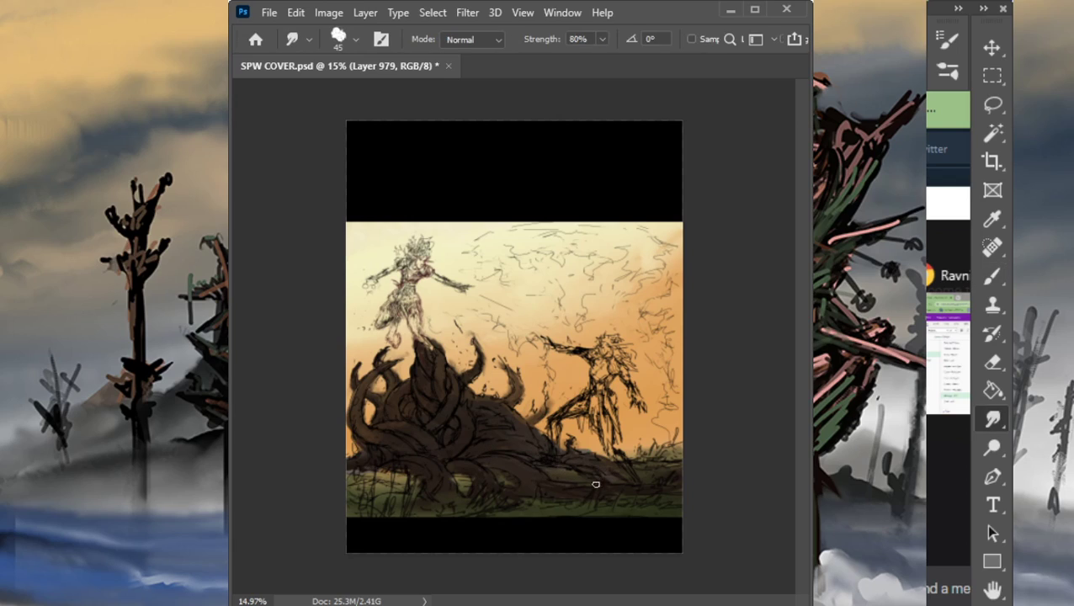
Step: Touch up the roots on the mound's lower right by alternating dark brown brush strokes with the Smudge tool at size 45
{"action": "key", "text": "b"}
{"action": "key", "text": "r"}
{"action": "key", "text": "b"}
{"action": "key", "text": "r"}
{"action": "key", "text": "b"}
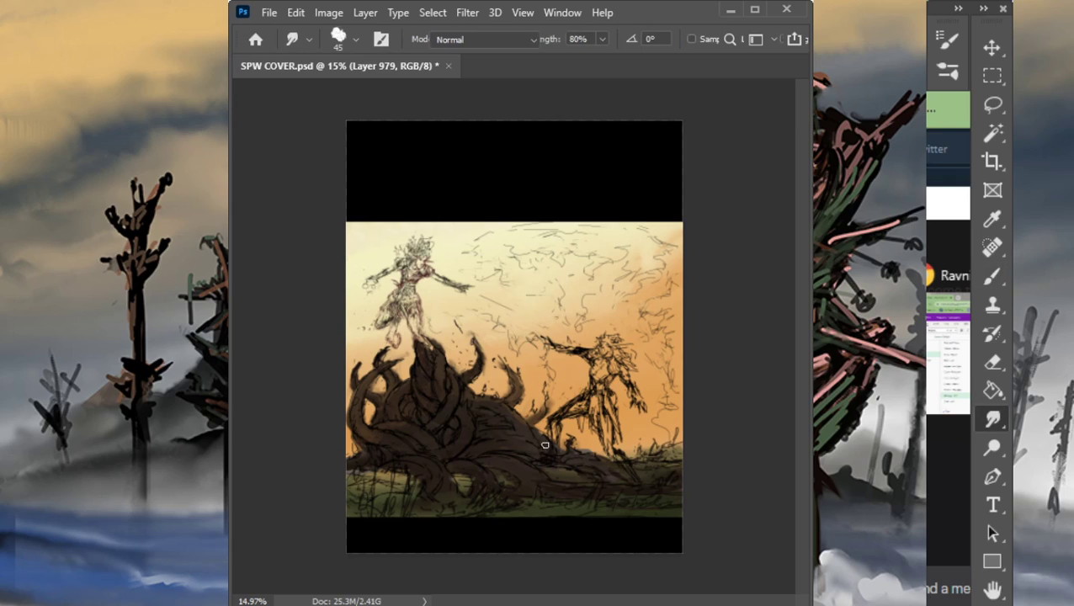
{"action": "key", "text": "r"}
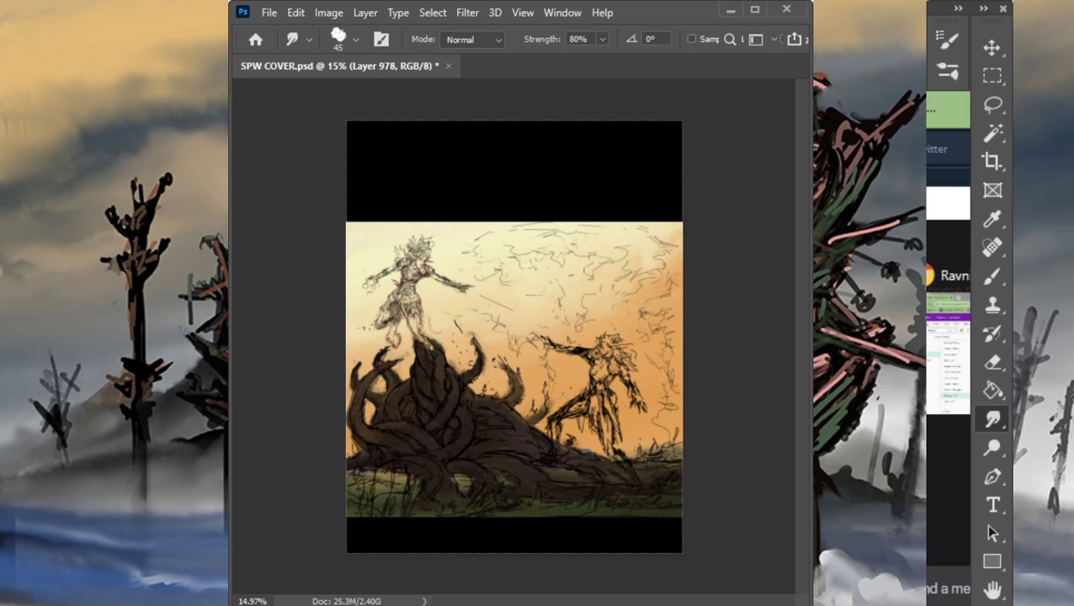
Step: Add a new layer above the sky layer and examine the reference paintings up close, including the fire mage and autumn forest
{"action": "key", "text": "alt+["}
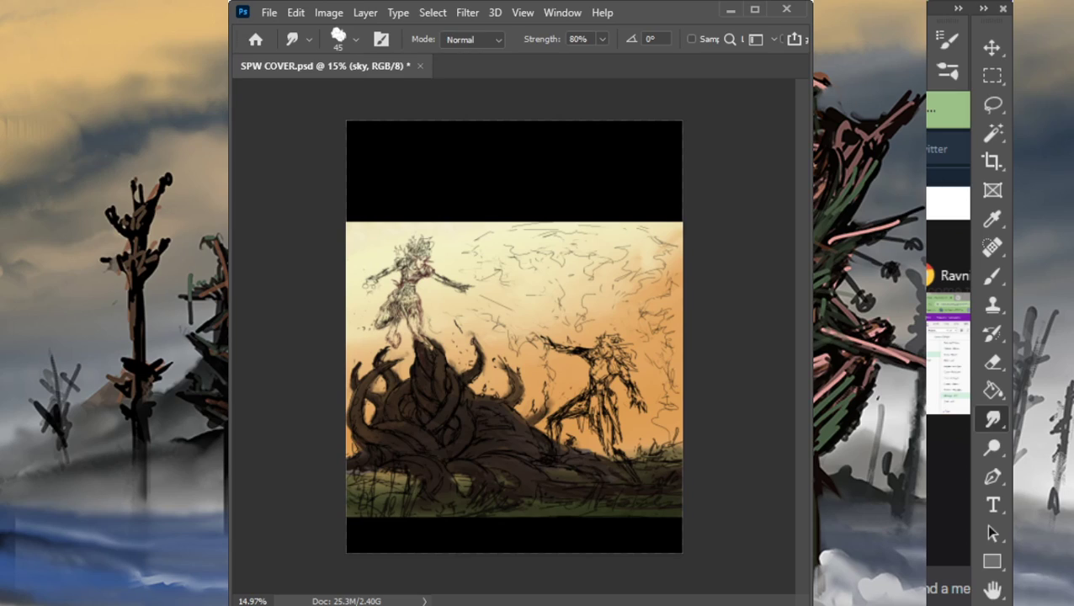
{"action": "key", "text": "ctrl+shift+alt+n"}
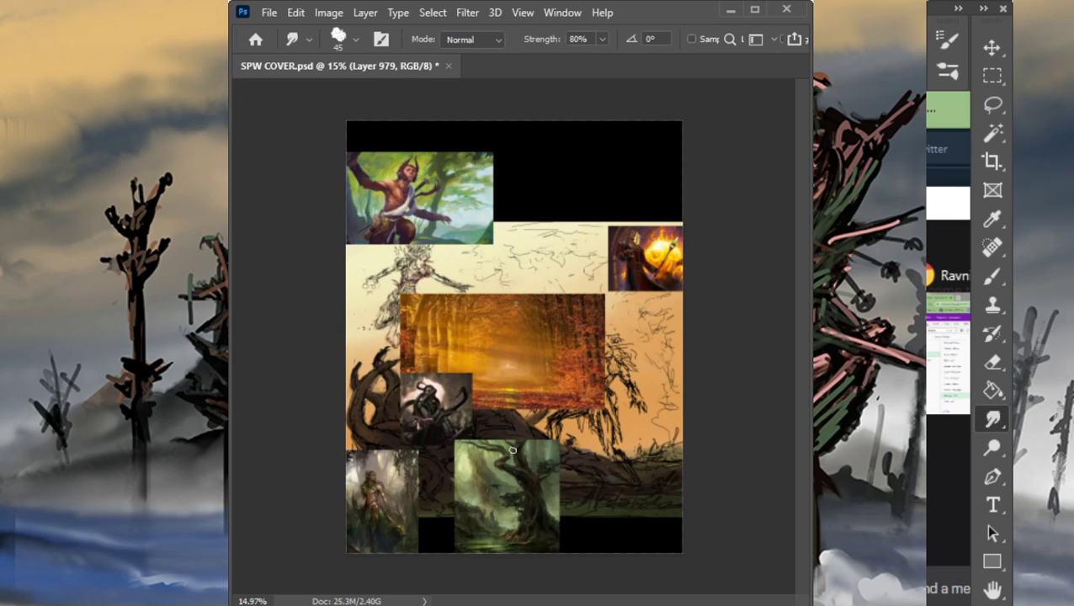
{"action": "key", "text": "z"}
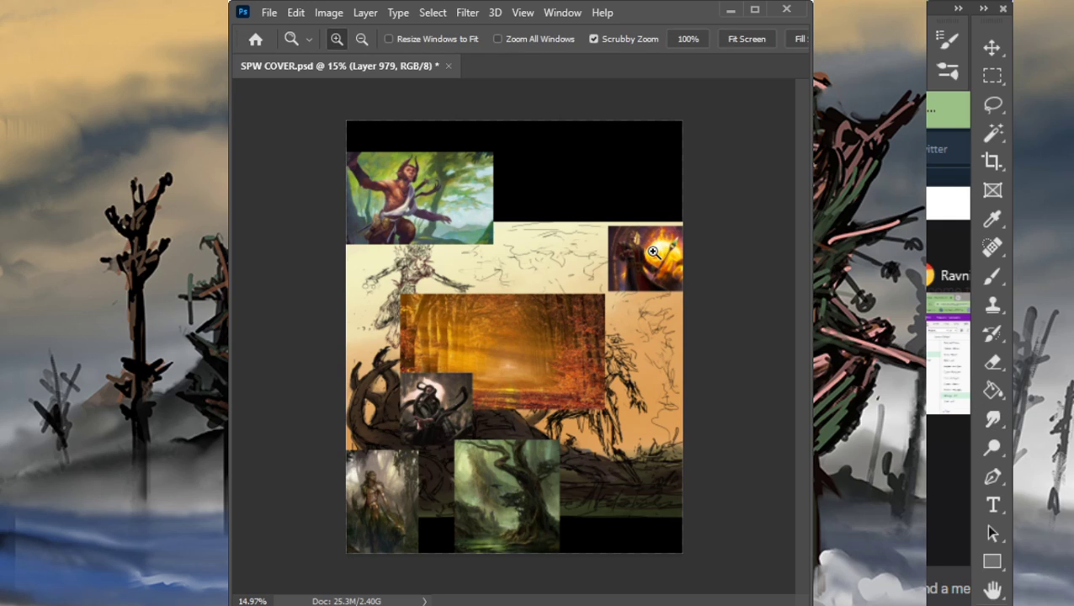
{"action": "left_click_drag", "start_coordinate": [659, 253], "coordinate": [726, 193]}
{"action": "key", "text": "space"}
{"action": "left_click_drag", "start_coordinate": [746, 295], "coordinate": [617, 307]}
{"action": "left_click_drag", "start_coordinate": [652, 348], "coordinate": [512, 363]}
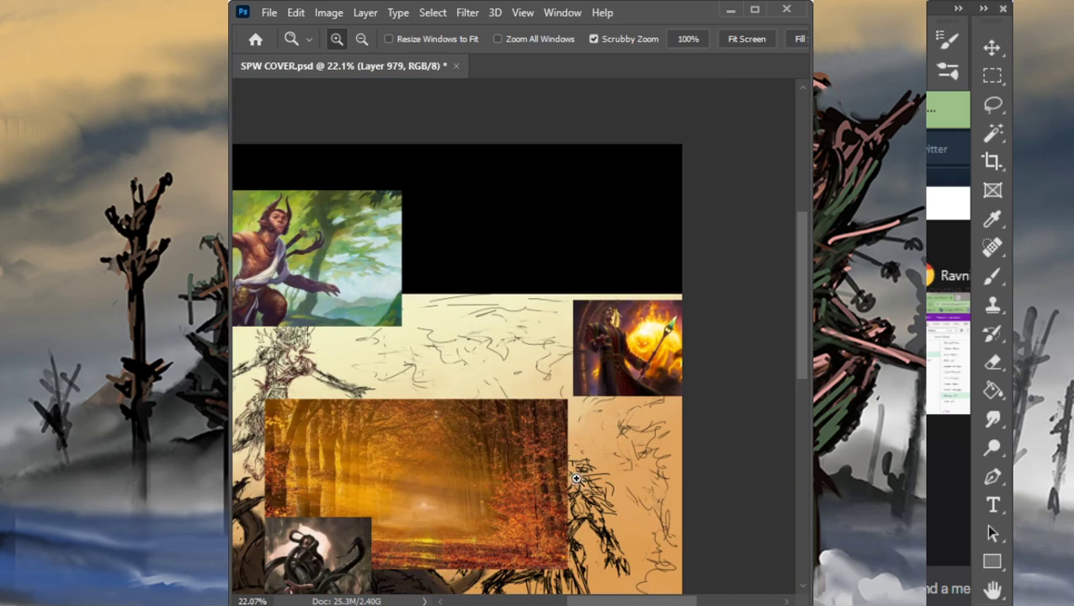
{"action": "left_click", "coordinate": [1073, 337]}
{"action": "left_click_drag", "start_coordinate": [617, 454], "coordinate": [550, 442]}
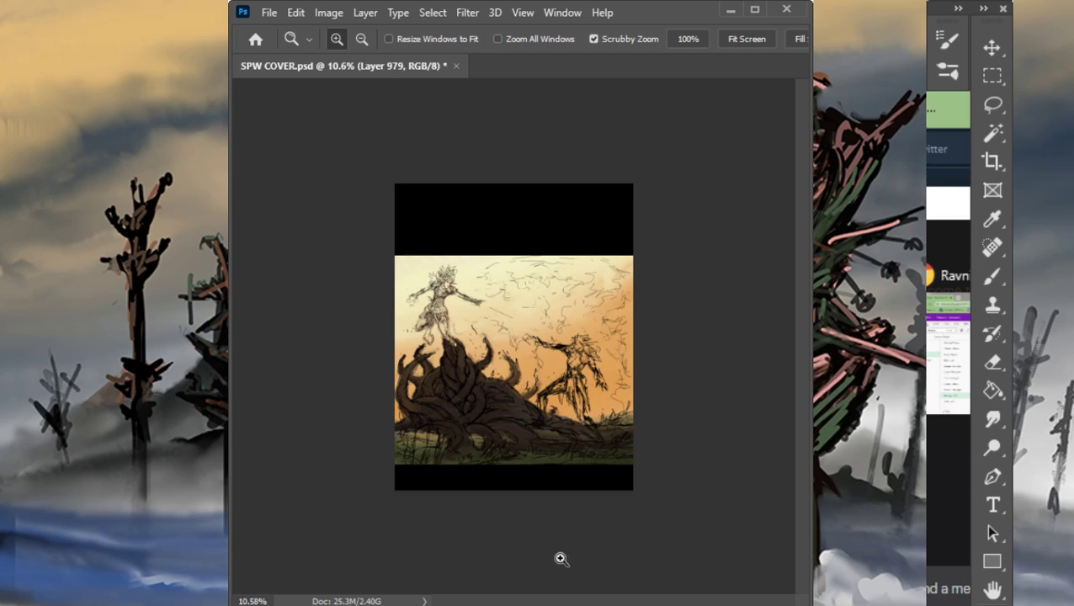
{"action": "key", "text": "b"}
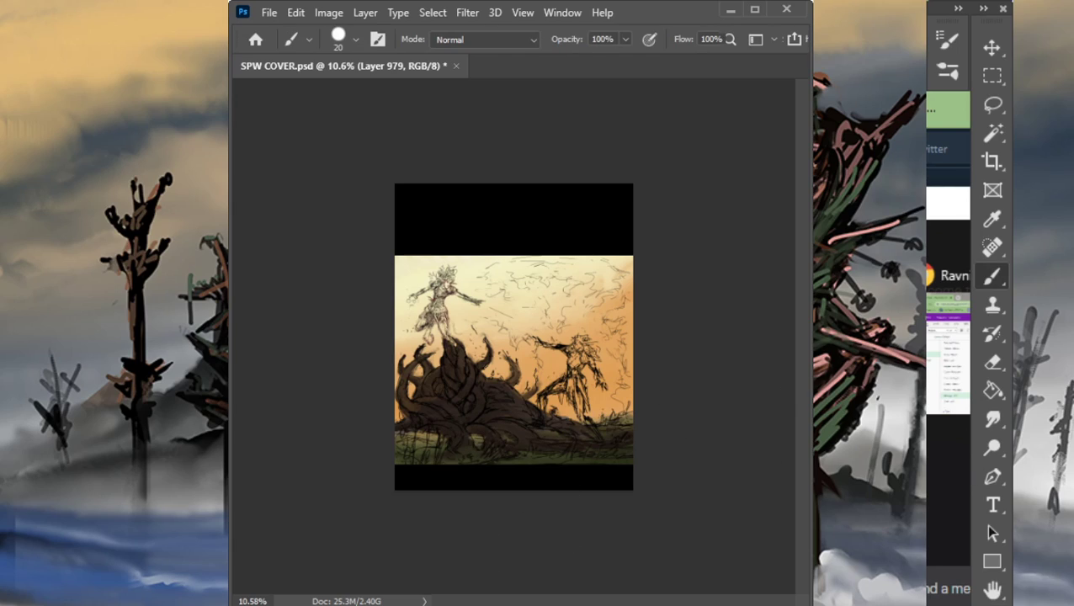
{"action": "key", "text": "bracketleft"}
{"action": "key", "text": "bracketleft"}
{"action": "key", "text": "bracketleft"}
{"action": "key", "text": "bracketright"}
{"action": "key", "text": "bracketright"}
{"action": "key", "text": "bracketright"}
{"action": "mouse_move", "coordinate": [479, 388]}
{"action": "left_mouse_down"}
{"action": "mouse_move", "coordinate": [485, 418]}
{"action": "mouse_move", "coordinate": [532, 412]}
{"action": "mouse_move", "coordinate": [534, 447]}
{"action": "left_mouse_up"}
{"action": "left_click", "coordinate": [1014, 328]}
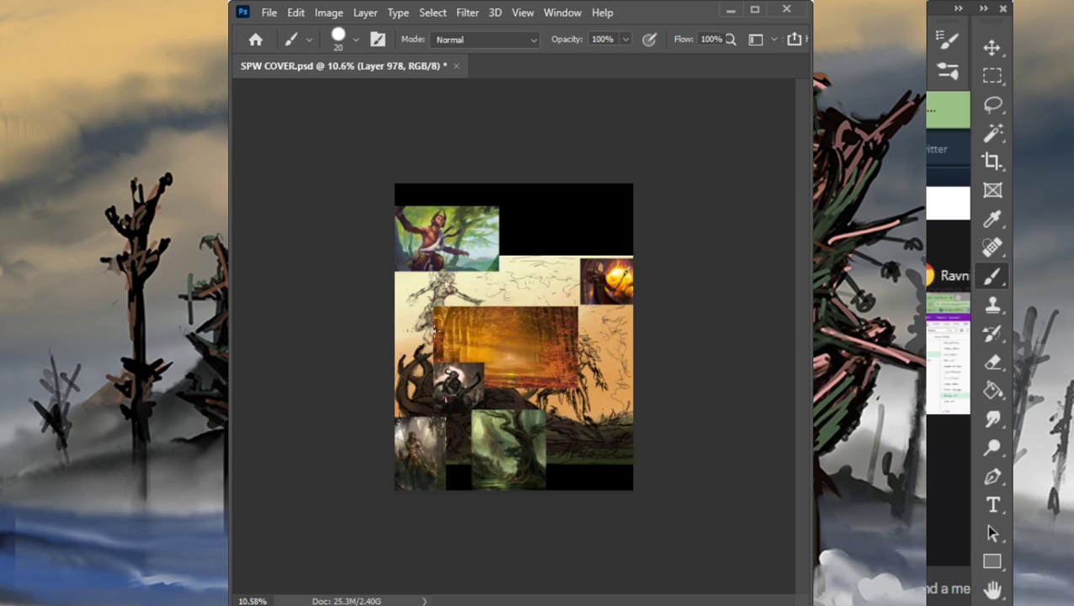
Step: Sample a dark grey-brown near the upper edge of the forest warrior reference painting as the brush colour
{"action": "key", "text": "z"}
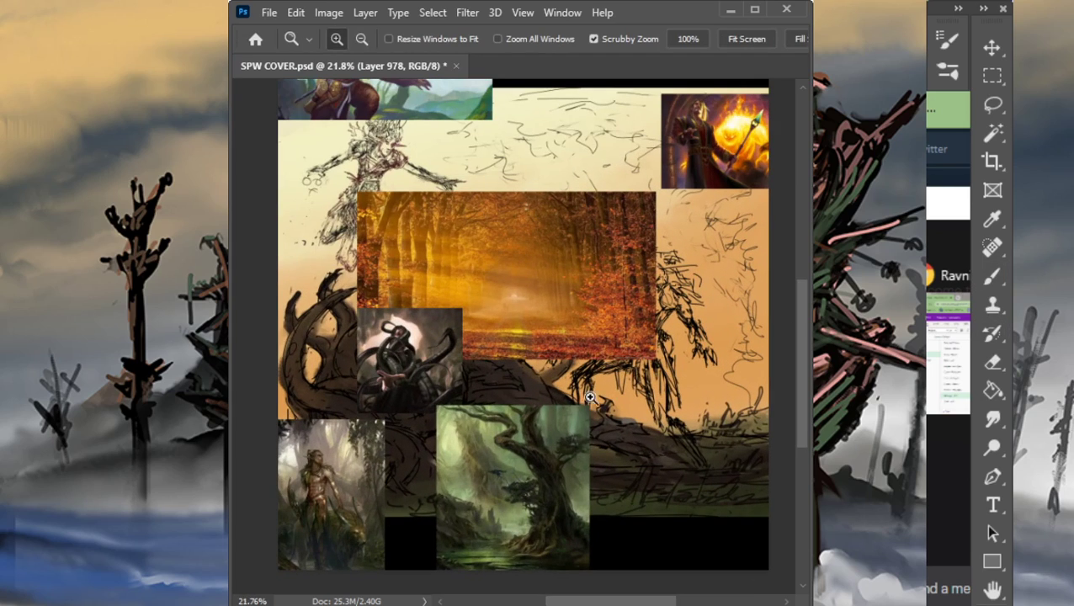
{"action": "left_click_drag", "start_coordinate": [504, 414], "coordinate": [591, 397]}
{"action": "key", "text": "b"}
{"action": "left_click", "coordinate": [302, 429]}
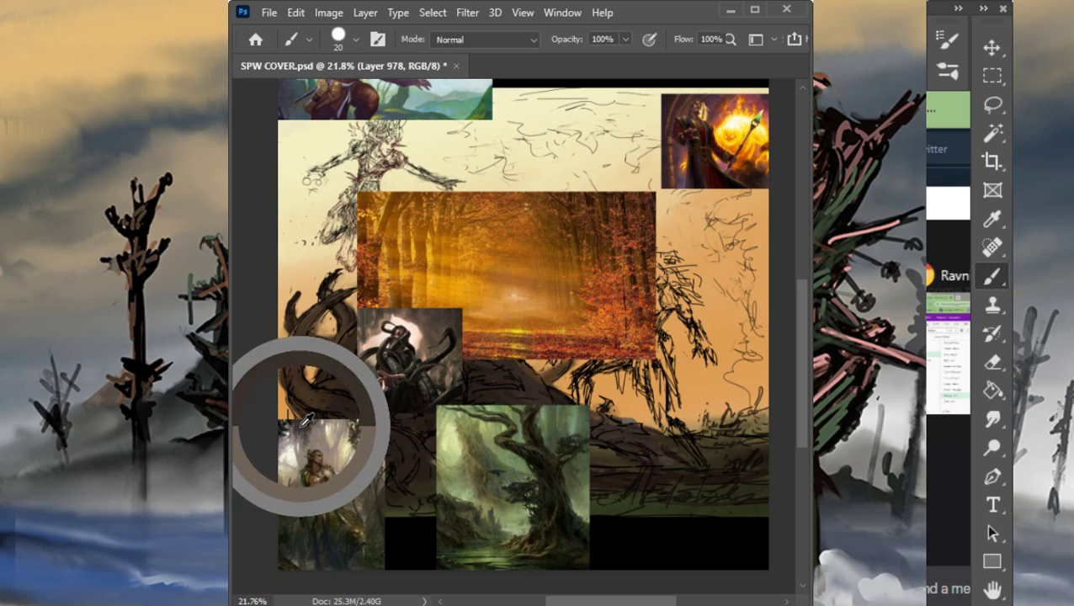
{"action": "key", "text": "z"}
{"action": "left_click_drag", "start_coordinate": [556, 327], "coordinate": [514, 302]}
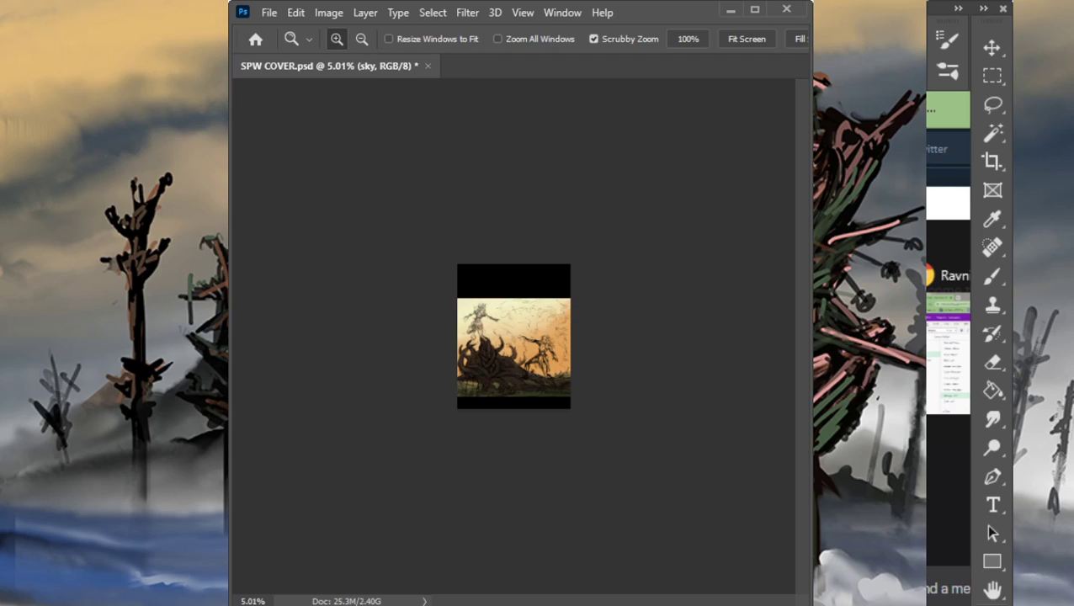
Step: Add a new layer above the sky layer and start painting dark foliage in the sky's upper left corner at brush size 20
{"action": "key", "text": "ctrl+alt+shift+n"}
{"action": "left_click", "coordinate": [475, 342]}
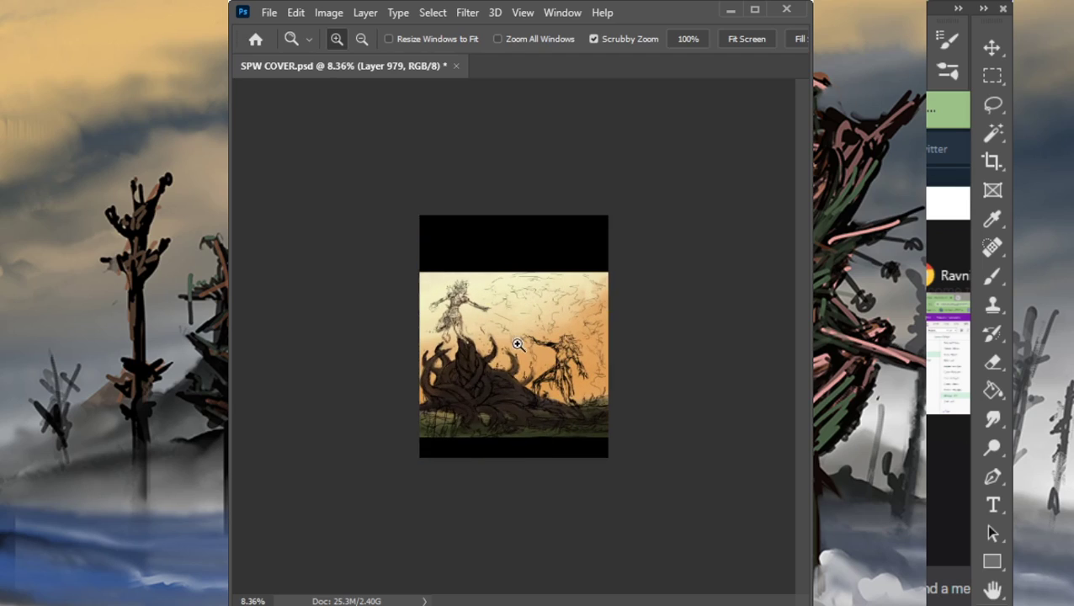
{"action": "key", "text": "b"}
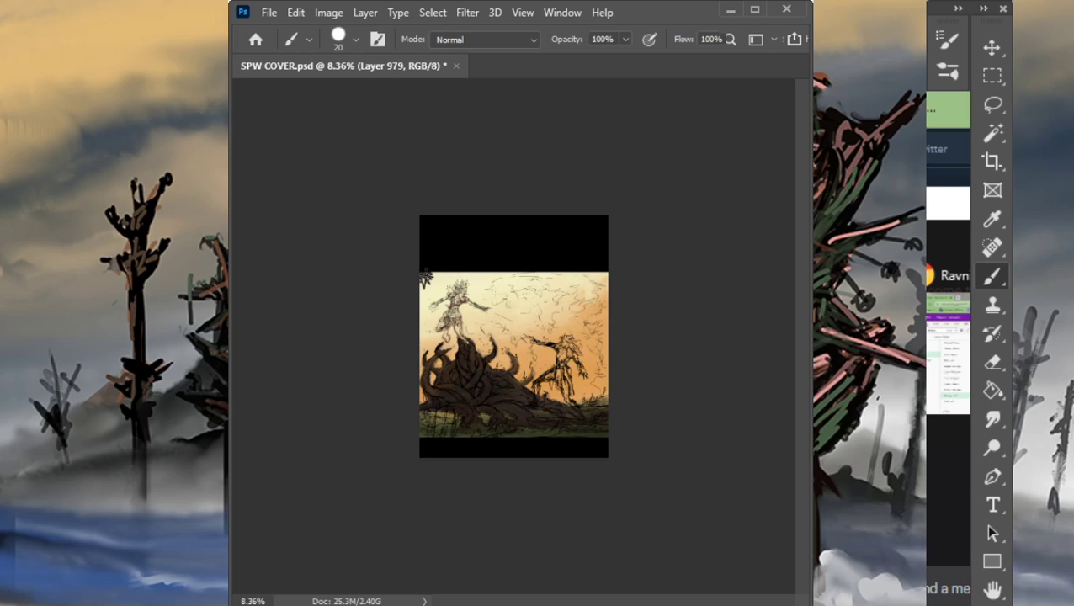
{"action": "left_click_drag", "start_coordinate": [427, 282], "coordinate": [446, 272]}
Step: Switch to the leafy textured brush, enlarge it to 175, and paint dark foliage along the top of the sky above the floating figure
{"action": "key", "text": "period"}
{"action": "key", "text": "bracketright"}
{"action": "key", "text": "bracketright"}
{"action": "key", "text": "bracketright"}
{"action": "key", "text": "bracketright"}
{"action": "key", "text": "bracketright"}
{"action": "key", "text": "bracketright"}
{"action": "key", "text": "bracketright"}
{"action": "key", "text": "bracketright"}
{"action": "key", "text": "bracketright"}
{"action": "key", "text": "bracketright"}
{"action": "mouse_move", "coordinate": [435, 276]}
{"action": "left_mouse_down"}
{"action": "mouse_move", "coordinate": [460, 282]}
{"action": "mouse_move", "coordinate": [479, 270]}
{"action": "mouse_move", "coordinate": [418, 283]}
{"action": "mouse_move", "coordinate": [428, 298]}
{"action": "mouse_move", "coordinate": [417, 308]}
{"action": "mouse_move", "coordinate": [500, 274]}
{"action": "mouse_move", "coordinate": [461, 267]}
{"action": "mouse_move", "coordinate": [546, 266]}
{"action": "left_mouse_up"}
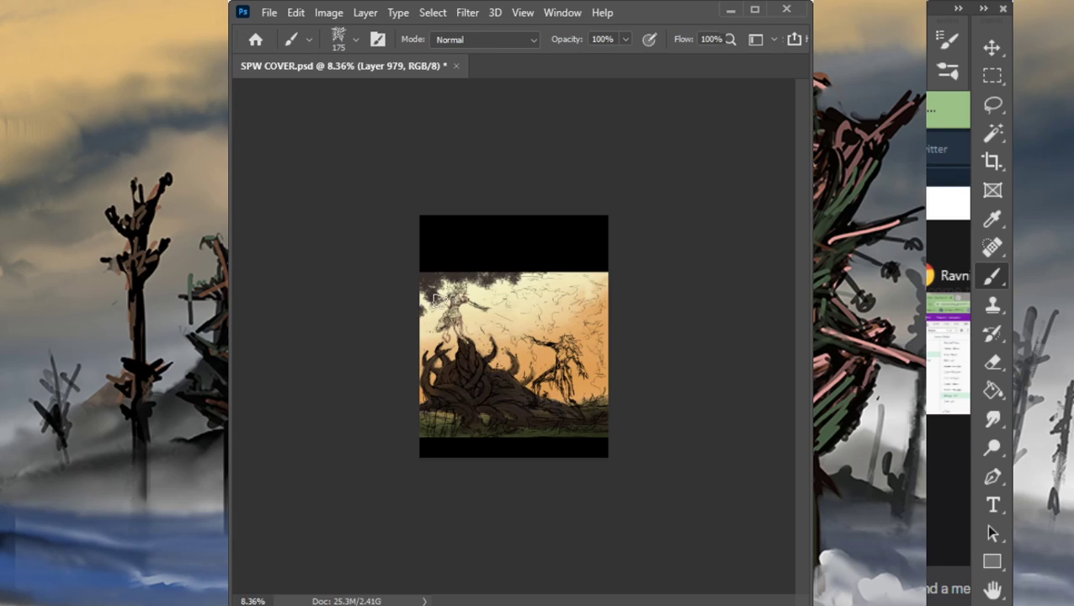
Step: Extend the dark foliage down the sky's left edge and along its top with the size 175 textured brush, blending with the Smudge tool
{"action": "key", "text": "r"}
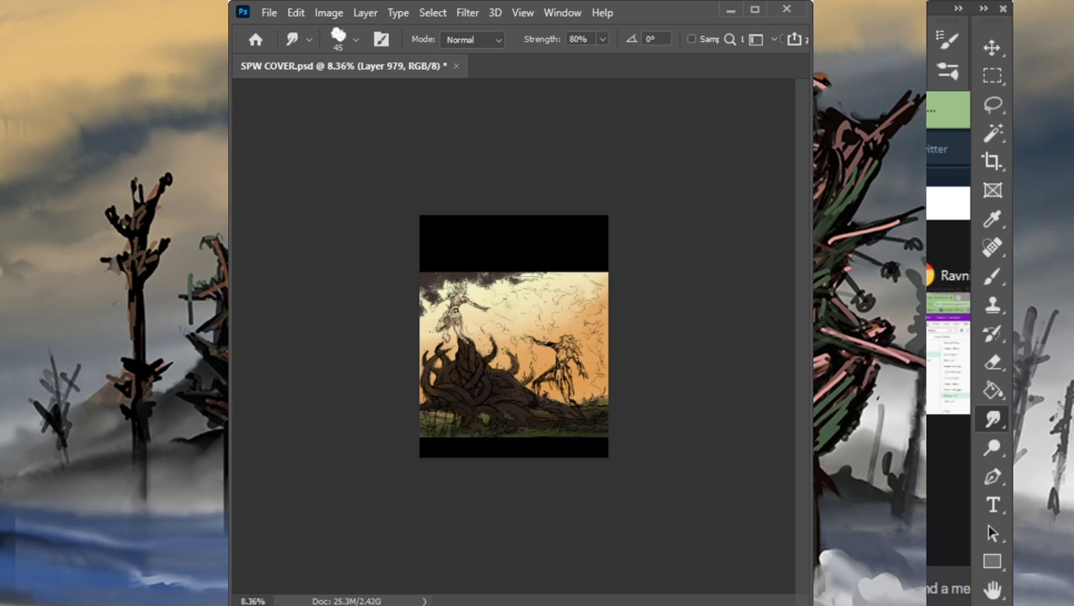
{"action": "key", "text": "b"}
{"action": "key", "text": "r"}
{"action": "key", "text": "b"}
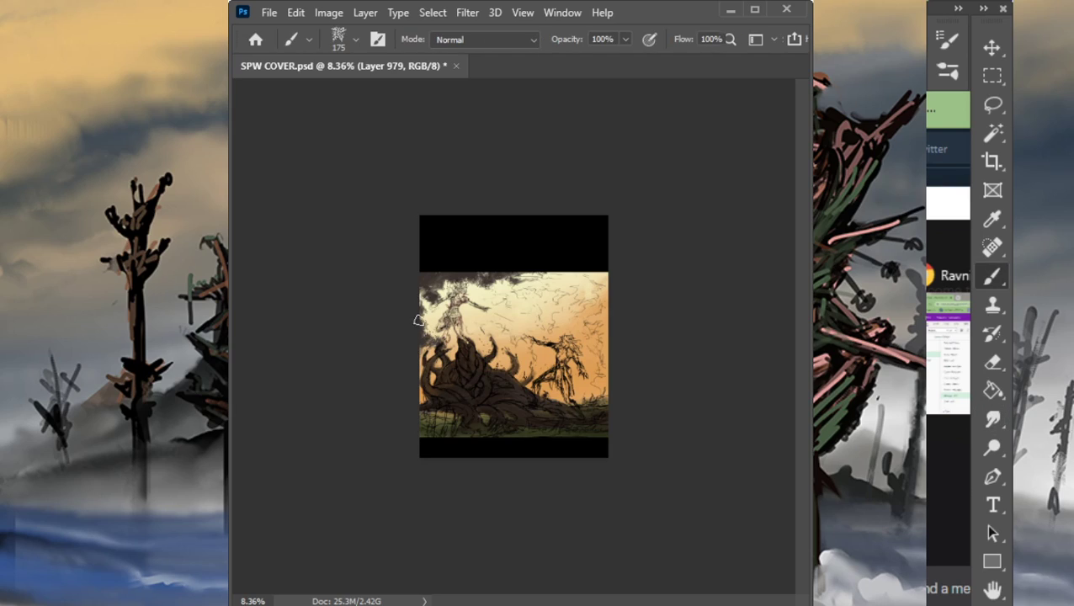
{"action": "mouse_move", "coordinate": [505, 282]}
{"action": "left_mouse_down"}
{"action": "mouse_move", "coordinate": [578, 271]}
{"action": "mouse_move", "coordinate": [500, 276]}
{"action": "left_mouse_up"}
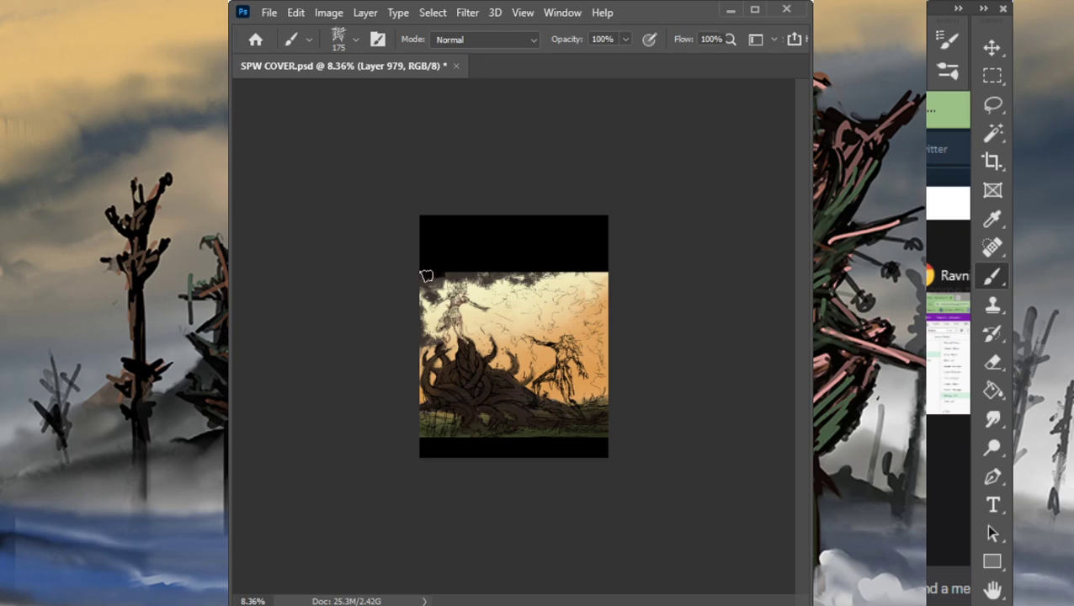
{"action": "key", "text": "r"}
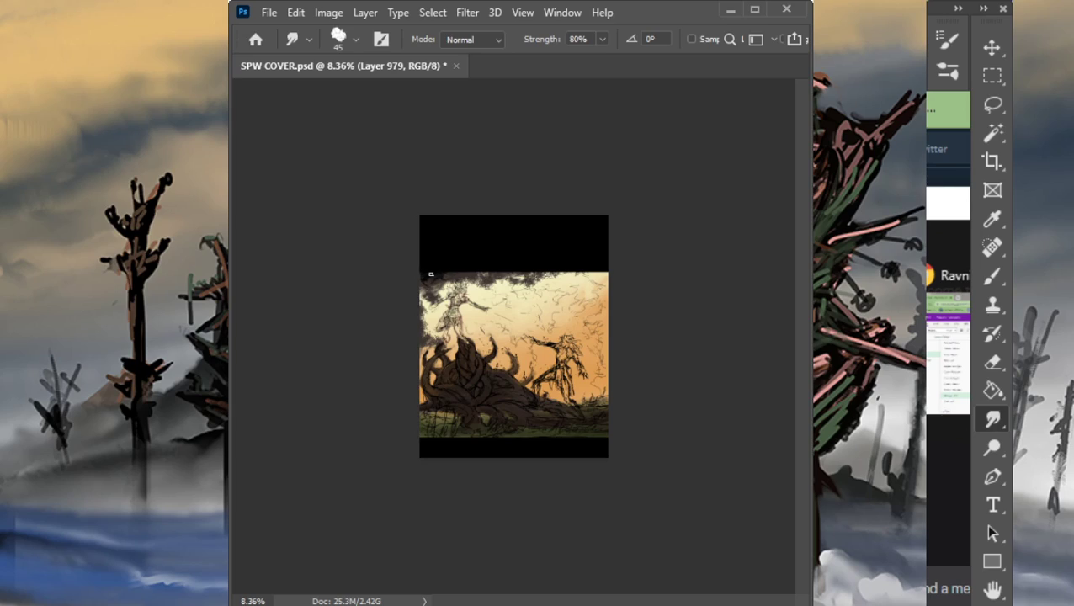
Step: Nudge the dark foliage layer upward, then fade the foliage along the sky's upper edge with the Eraser at 20% opacity
{"action": "key", "text": "b"}
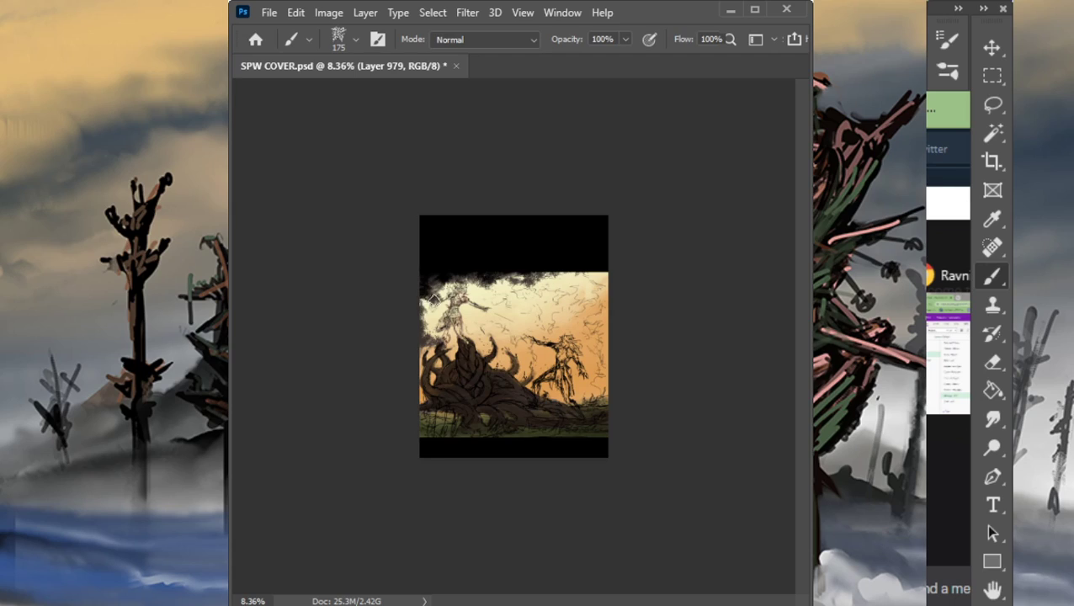
{"action": "key", "text": "v"}
{"action": "mouse_move", "coordinate": [481, 337]}
{"action": "left_mouse_down"}
{"action": "mouse_move", "coordinate": [477, 295]}
{"action": "mouse_move", "coordinate": [468, 318]}
{"action": "mouse_move", "coordinate": [468, 308]}
{"action": "mouse_move", "coordinate": [487, 310]}
{"action": "mouse_move", "coordinate": [475, 325]}
{"action": "left_mouse_up"}
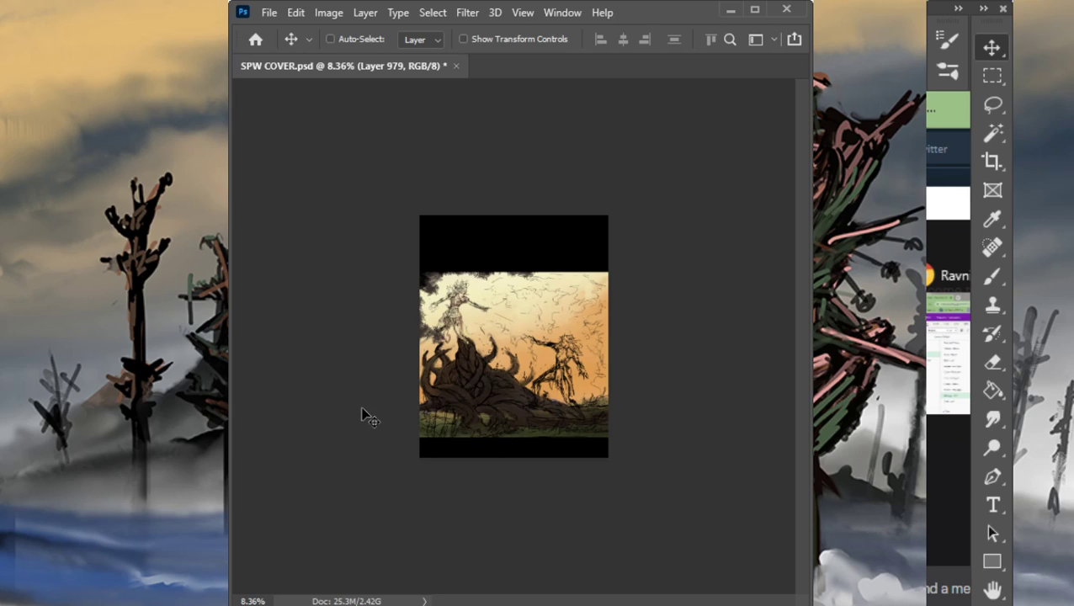
{"action": "key", "text": "e"}
{"action": "key", "text": "2"}
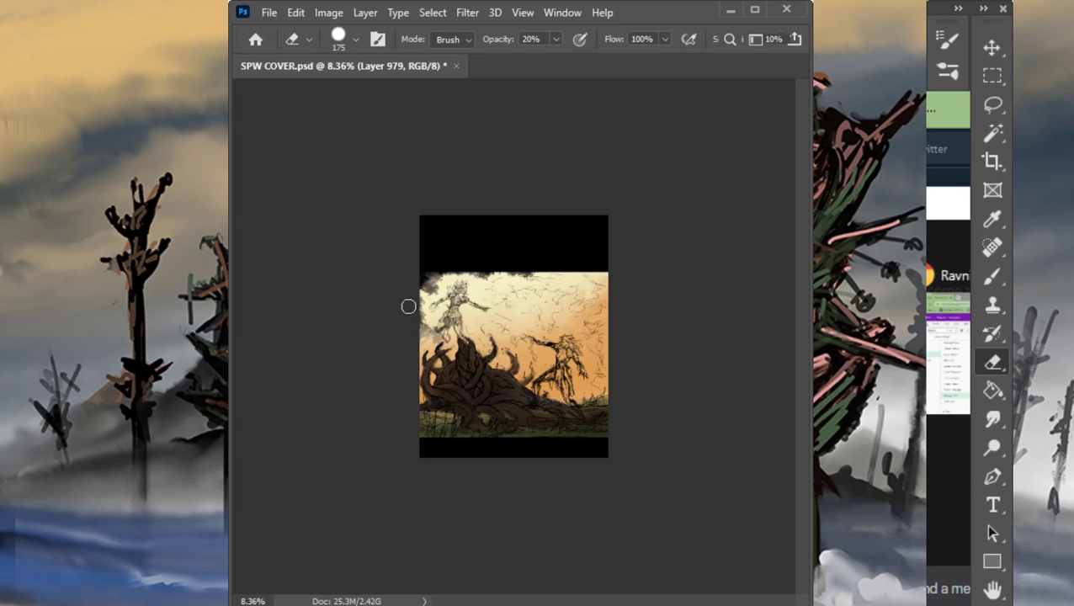
{"action": "left_click_drag", "start_coordinate": [485, 274], "coordinate": [415, 275]}
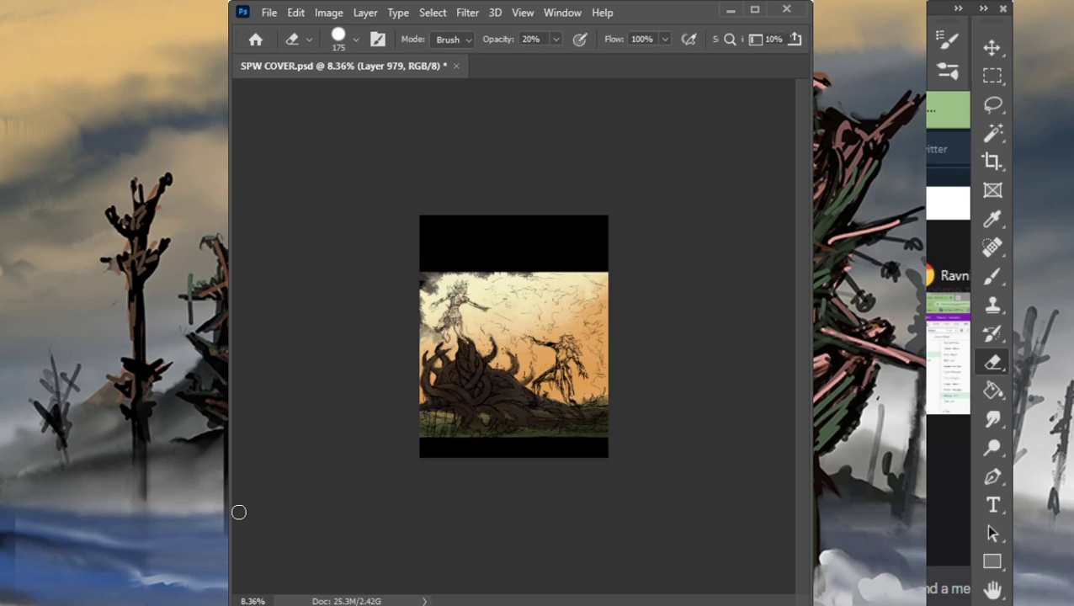
Step: Paint dark foliage with the leafy brush across the sky's upper right corner and blend it with the Smudge tool
{"action": "key", "text": "b"}
{"action": "mouse_move", "coordinate": [535, 263]}
{"action": "left_mouse_down"}
{"action": "mouse_move", "coordinate": [559, 280]}
{"action": "mouse_move", "coordinate": [598, 274]}
{"action": "mouse_move", "coordinate": [601, 321]}
{"action": "left_mouse_up"}
{"action": "key", "text": "r"}
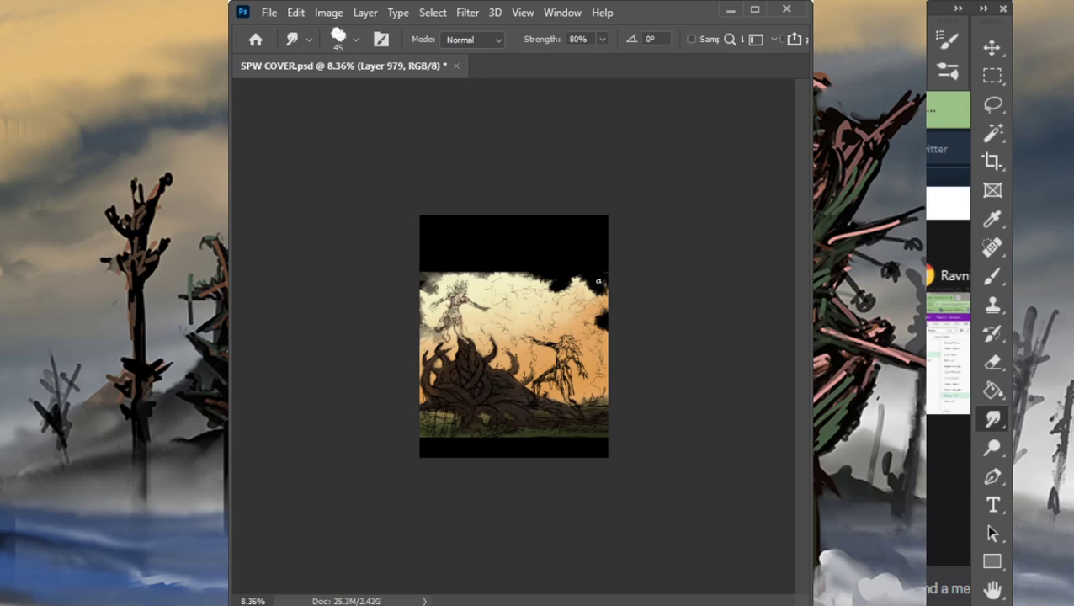
{"action": "mouse_move", "coordinate": [598, 280]}
{"action": "left_mouse_down"}
{"action": "mouse_move", "coordinate": [524, 274]}
{"action": "mouse_move", "coordinate": [554, 291]}
{"action": "mouse_move", "coordinate": [561, 279]}
{"action": "mouse_move", "coordinate": [562, 298]}
{"action": "mouse_move", "coordinate": [543, 280]}
{"action": "mouse_move", "coordinate": [587, 276]}
{"action": "left_mouse_up"}
{"action": "mouse_move", "coordinate": [605, 319]}
{"action": "left_mouse_down"}
{"action": "mouse_move", "coordinate": [593, 311]}
{"action": "mouse_move", "coordinate": [604, 301]}
{"action": "left_mouse_up"}
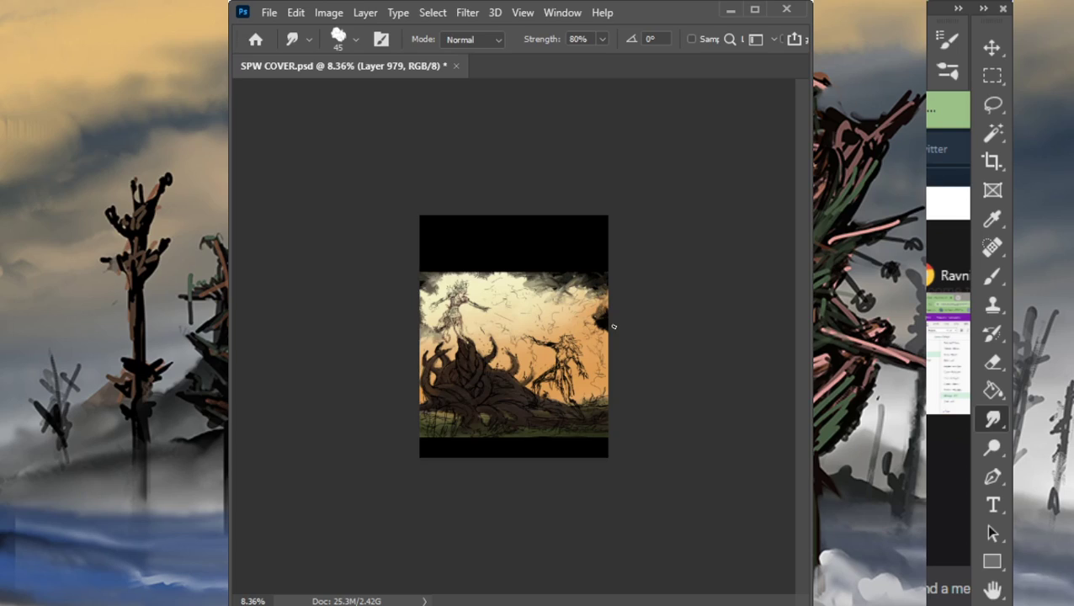
Step: Extend the dark foliage down the sky's right edge beside the lunging figure and smudge it into the orange sky
{"action": "key", "text": "b"}
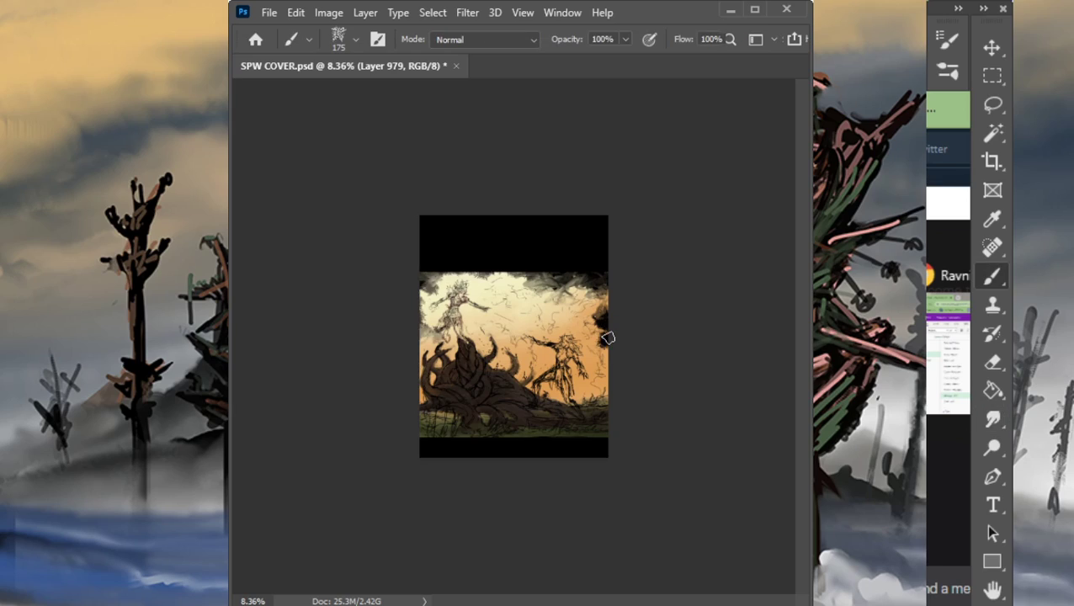
{"action": "key", "text": "r"}
{"action": "mouse_move", "coordinate": [607, 338]}
{"action": "left_mouse_down"}
{"action": "mouse_move", "coordinate": [594, 398]}
{"action": "mouse_move", "coordinate": [605, 358]}
{"action": "left_mouse_up"}
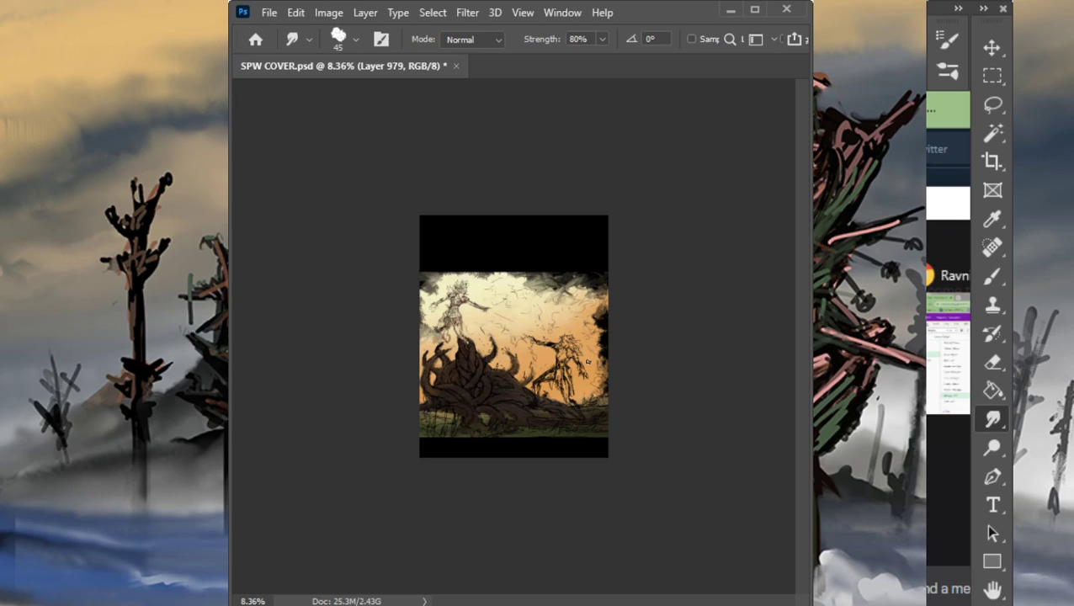
{"action": "mouse_move", "coordinate": [604, 316]}
{"action": "left_mouse_down"}
{"action": "mouse_move", "coordinate": [594, 301]}
{"action": "mouse_move", "coordinate": [581, 309]}
{"action": "left_mouse_up"}
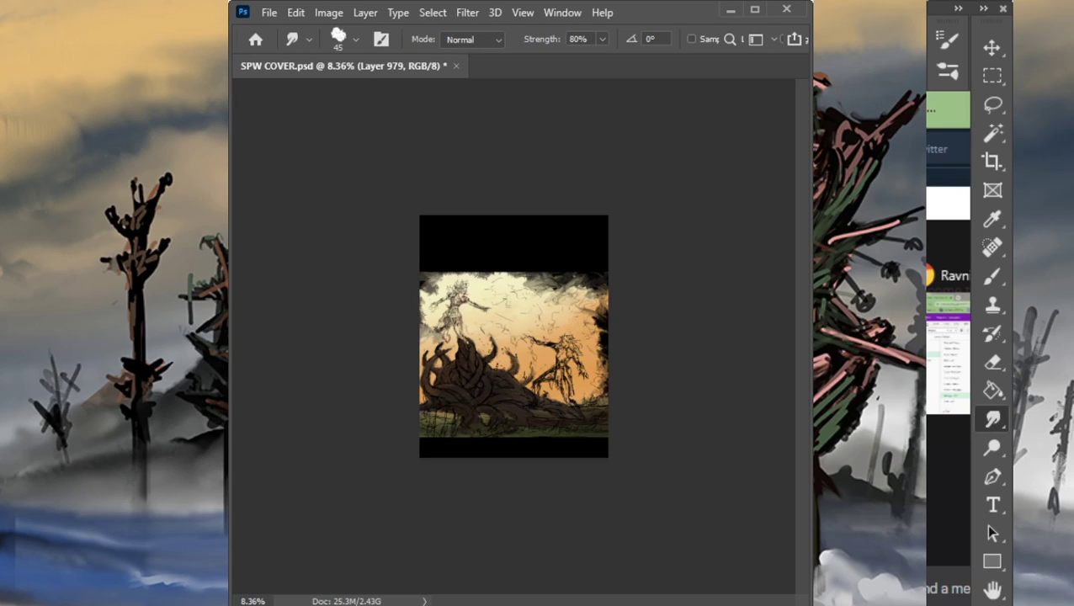
Step: Set the Smudge tool to 60% strength and size 50, and soften the foliage in the sky's upper right corner
{"action": "key", "text": "4"}
{"action": "key", "text": "bracketleft"}
{"action": "key", "text": "bracketright"}
{"action": "key", "text": "bracketright"}
{"action": "key", "text": "bracketright"}
{"action": "left_click_drag", "start_coordinate": [603, 287], "coordinate": [604, 298]}
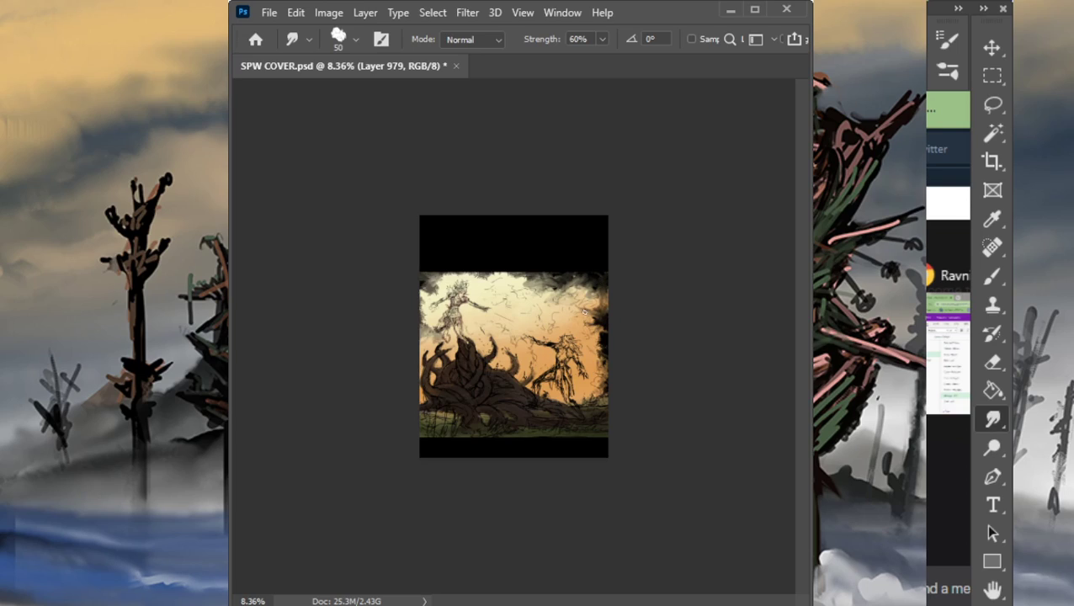
Step: Raise the Smudge strength to 90%, then fill out the dark foliage along the sky's upper edge, alternating painting and smudging
{"action": "key", "text": "9"}
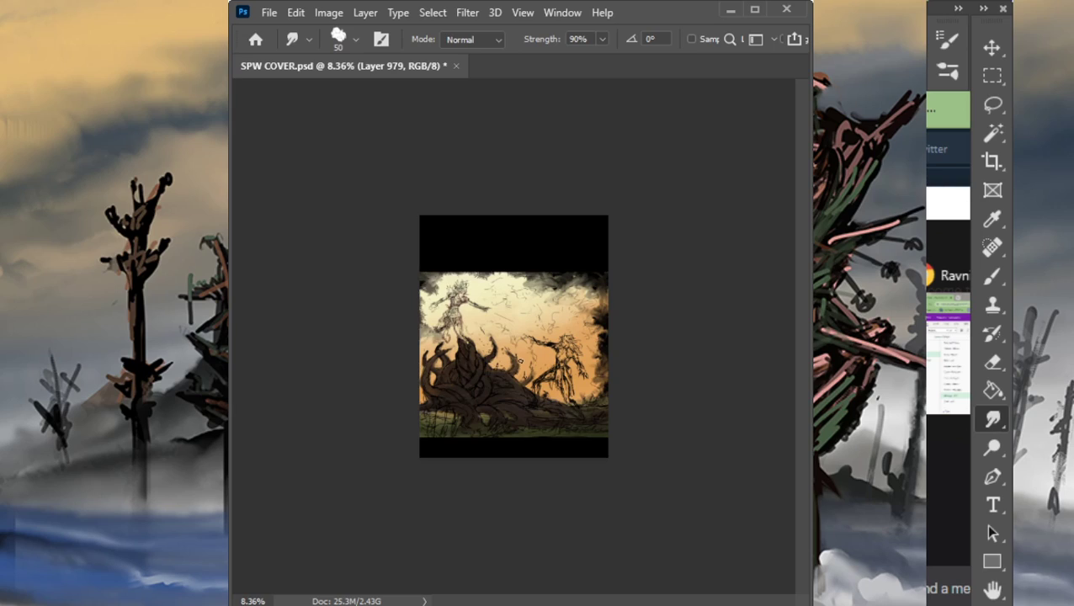
{"action": "key", "text": "b"}
{"action": "key", "text": "r"}
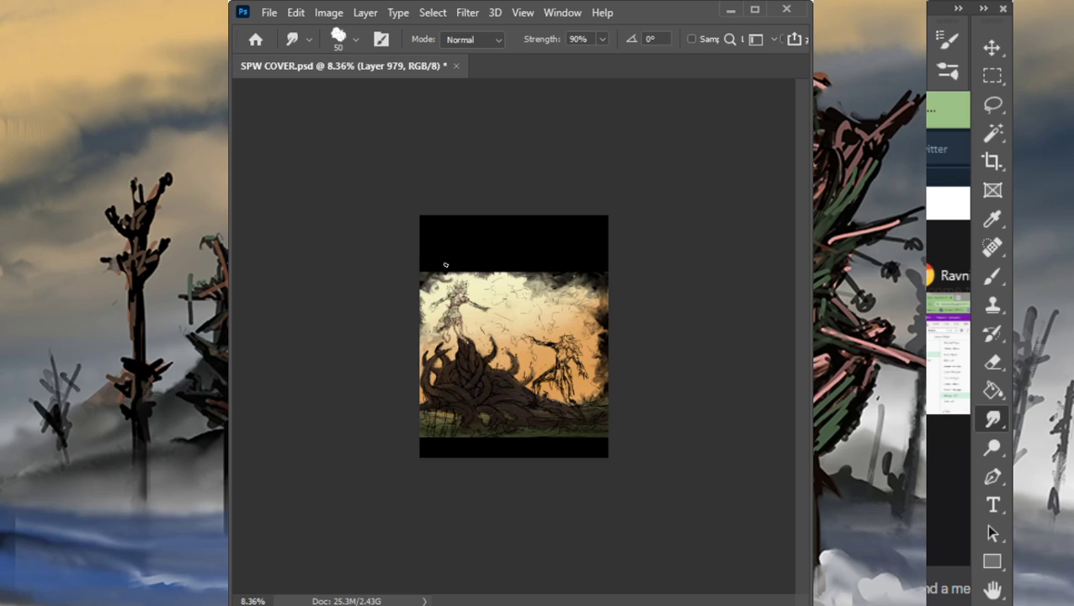
{"action": "key", "text": "b"}
{"action": "mouse_move", "coordinate": [426, 275]}
{"action": "left_mouse_down"}
{"action": "mouse_move", "coordinate": [541, 274]}
{"action": "mouse_move", "coordinate": [579, 296]}
{"action": "left_mouse_up"}
{"action": "key", "text": "r"}
{"action": "key", "text": "b"}
{"action": "key", "text": "r"}
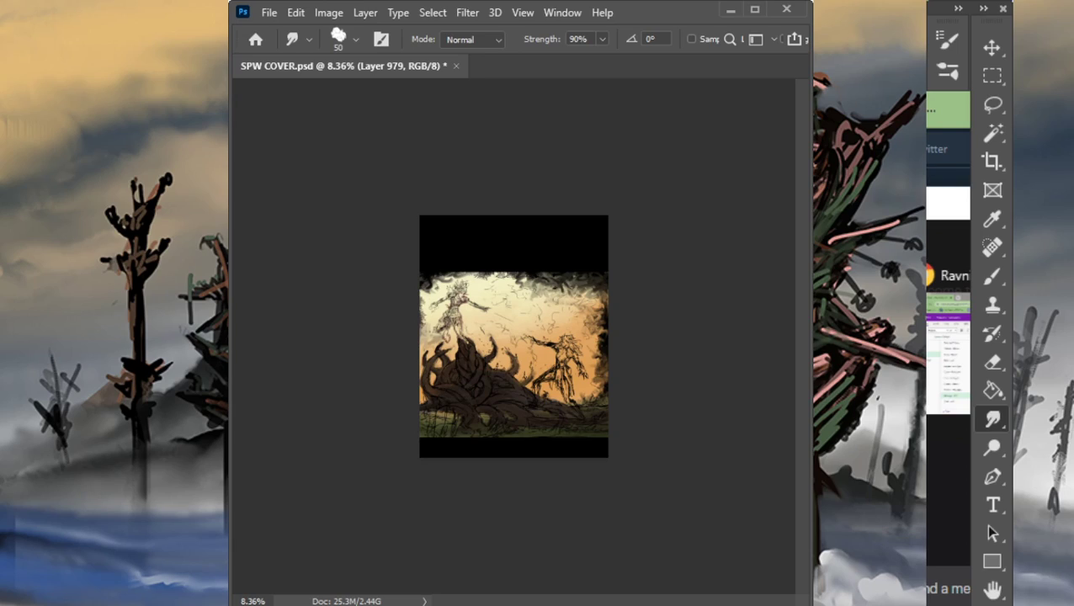
Step: Show the reference images and sample a burnt orange from the flames in the fire mage painting as the brush colour
{"action": "key", "text": "alt+bracketleft"}
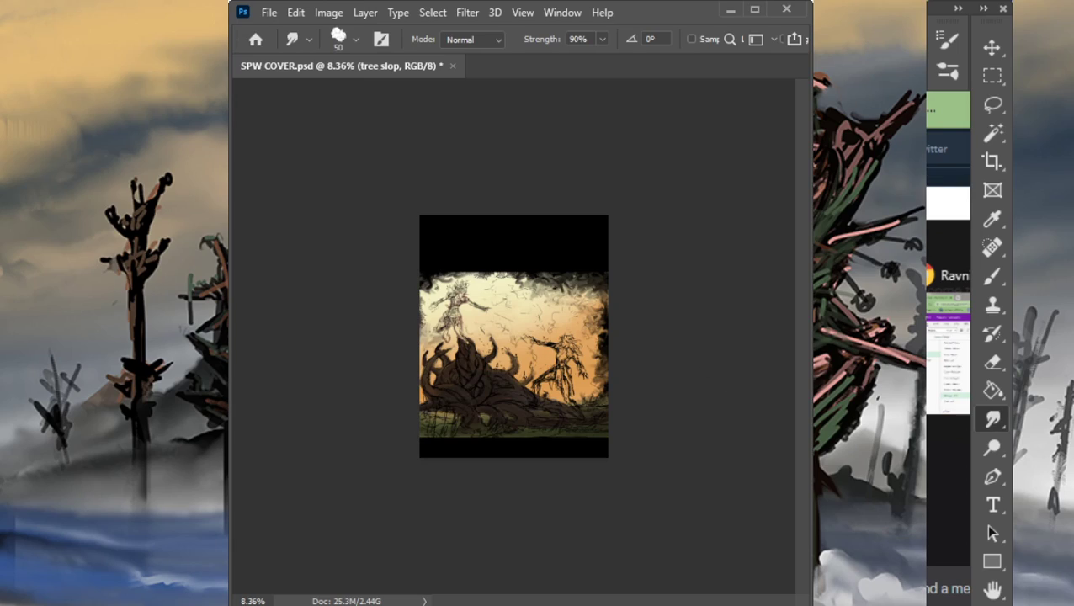
{"action": "key", "text": "alt+bracketright"}
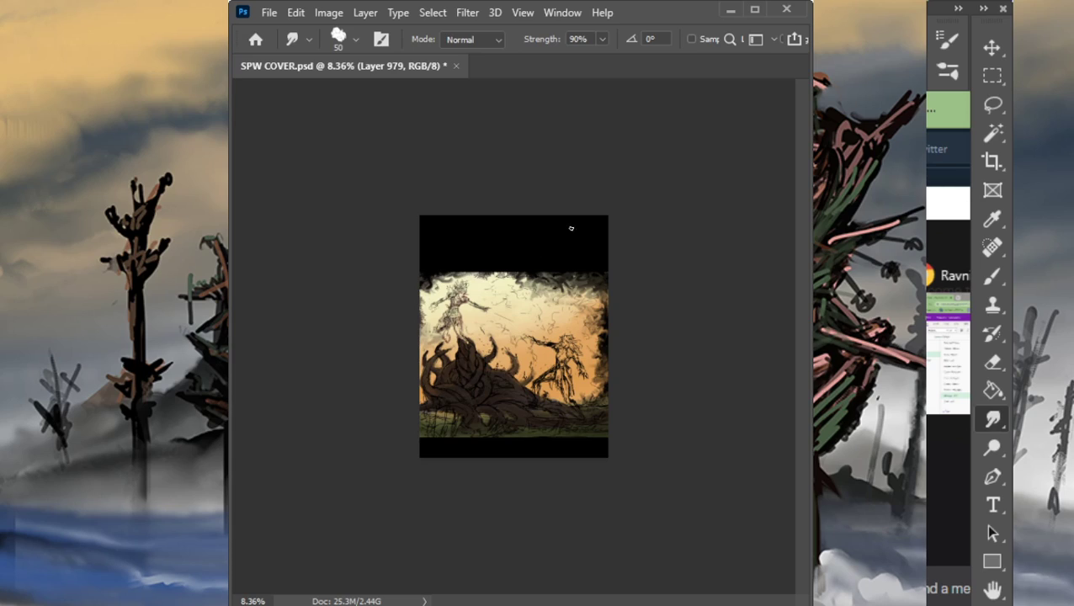
{"action": "left_click", "coordinate": [1069, 341]}
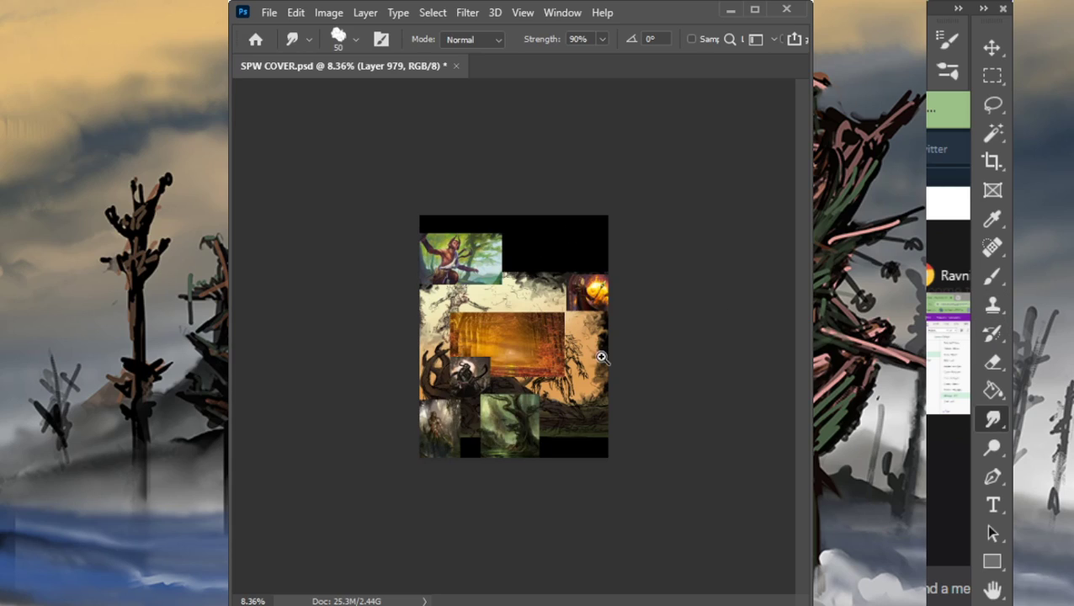
{"action": "key", "text": "z"}
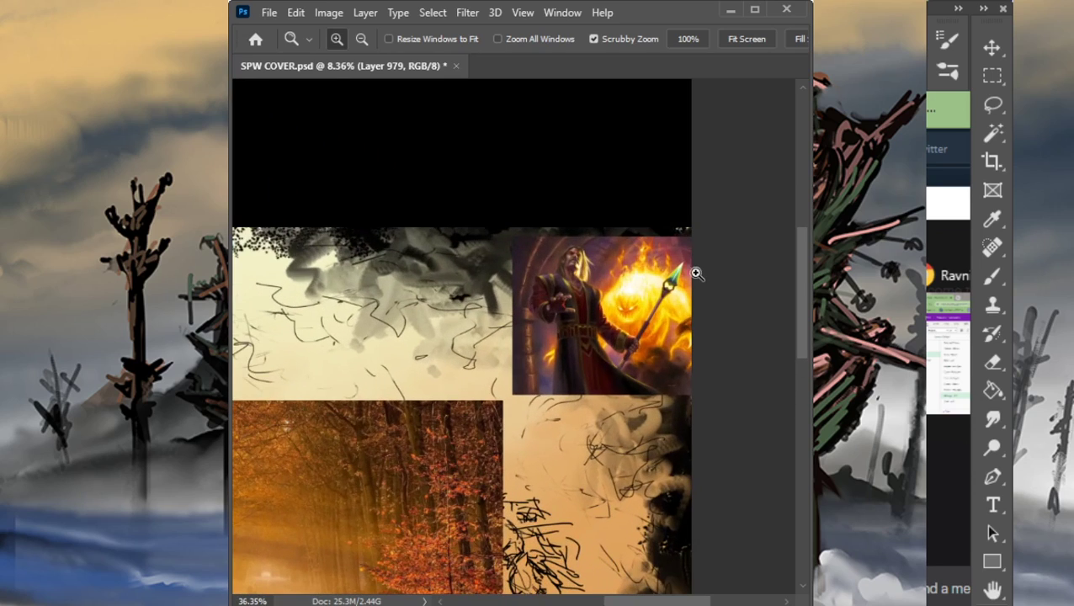
{"action": "left_click_drag", "start_coordinate": [599, 288], "coordinate": [695, 271]}
{"action": "left_click_drag", "start_coordinate": [621, 312], "coordinate": [573, 316]}
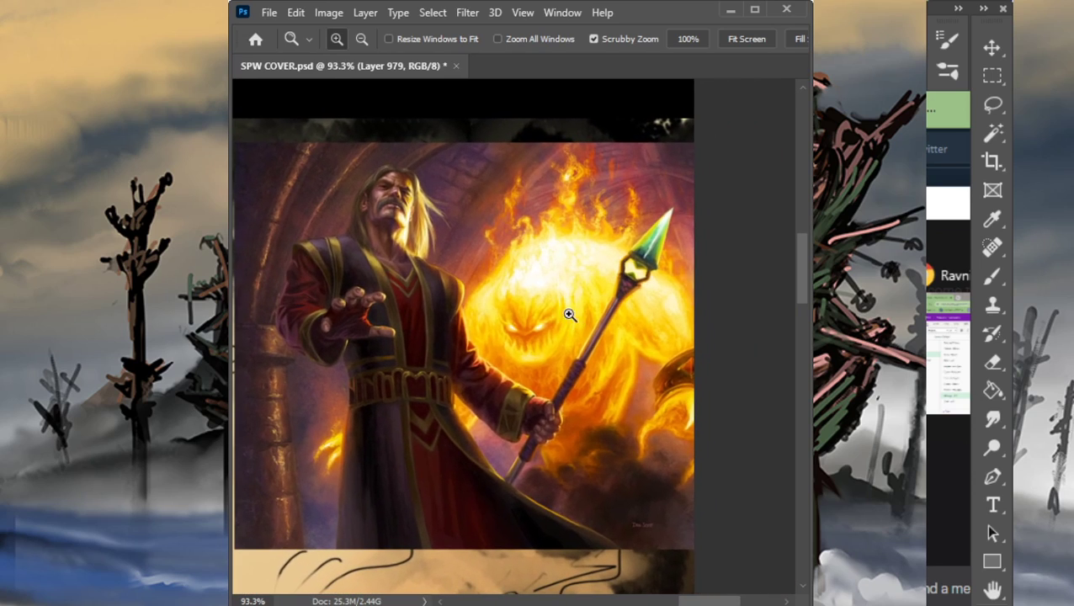
{"action": "key", "text": "b"}
{"action": "left_click", "coordinate": [602, 419], "text": "alt"}
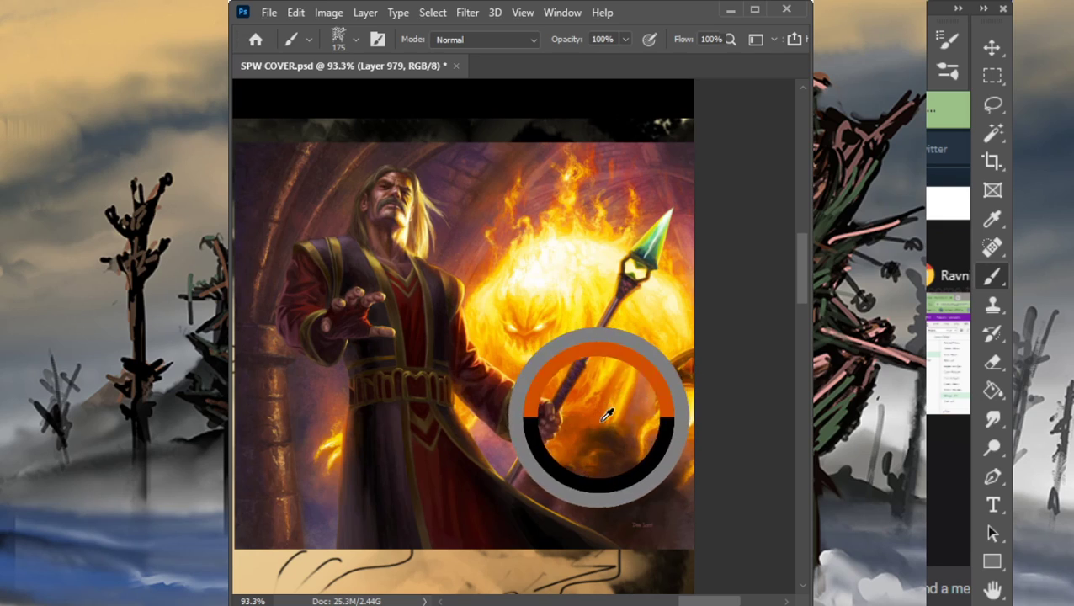
Step: Examine the fire elemental's glow and the flames around it in the fire mage reference painting
{"action": "mouse_move", "coordinate": [607, 414]}
{"action": "left_mouse_down"}
{"action": "mouse_move", "coordinate": [686, 429]}
{"action": "mouse_move", "coordinate": [702, 371]}
{"action": "mouse_move", "coordinate": [633, 438]}
{"action": "mouse_move", "coordinate": [672, 310]}
{"action": "mouse_move", "coordinate": [577, 278]}
{"action": "mouse_move", "coordinate": [530, 325]}
{"action": "left_mouse_up"}
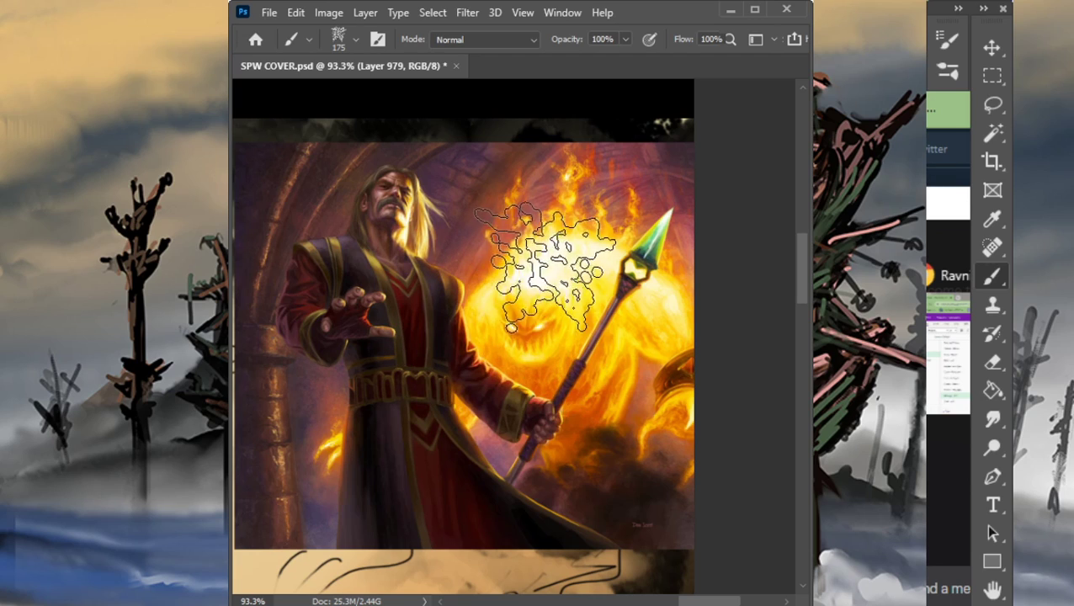
{"action": "mouse_move", "coordinate": [547, 328]}
{"action": "left_mouse_down"}
{"action": "mouse_move", "coordinate": [525, 332]}
{"action": "mouse_move", "coordinate": [515, 314]}
{"action": "left_mouse_up"}
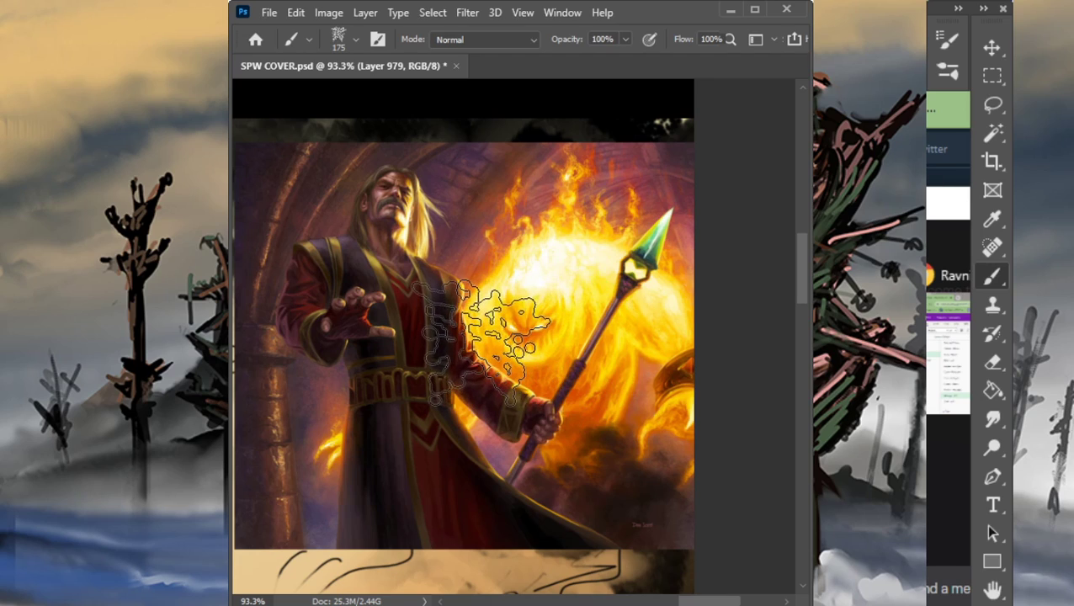
{"action": "key", "text": "ctrl+z"}
{"action": "key", "text": "ctrl+shift+z"}
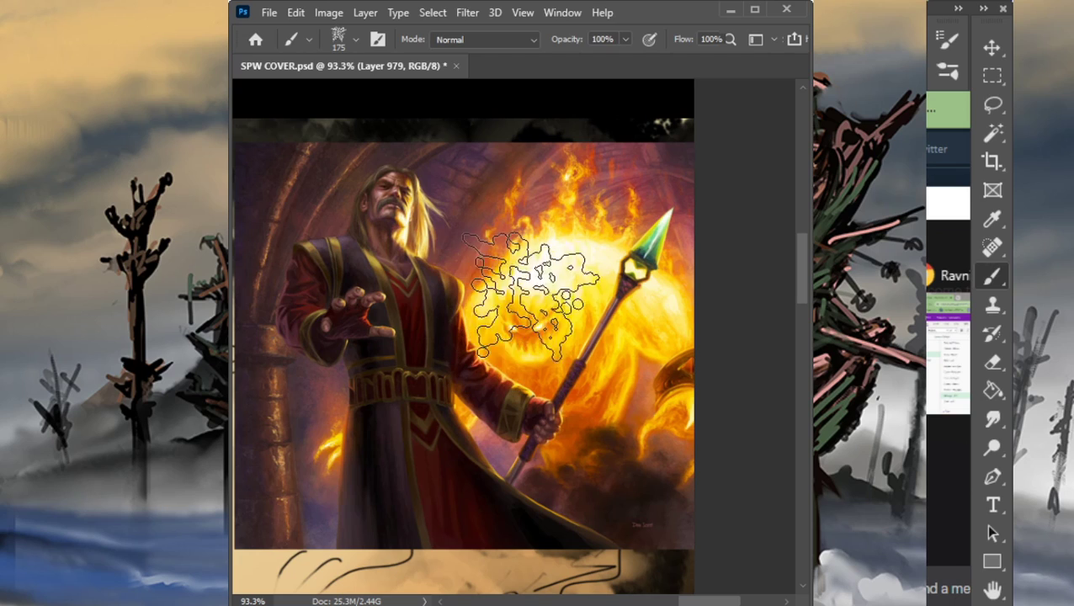
{"action": "mouse_move", "coordinate": [532, 326]}
{"action": "left_mouse_down"}
{"action": "mouse_move", "coordinate": [525, 335]}
{"action": "mouse_move", "coordinate": [511, 328]}
{"action": "mouse_move", "coordinate": [537, 334]}
{"action": "mouse_move", "coordinate": [590, 291]}
{"action": "mouse_move", "coordinate": [547, 301]}
{"action": "left_mouse_up"}
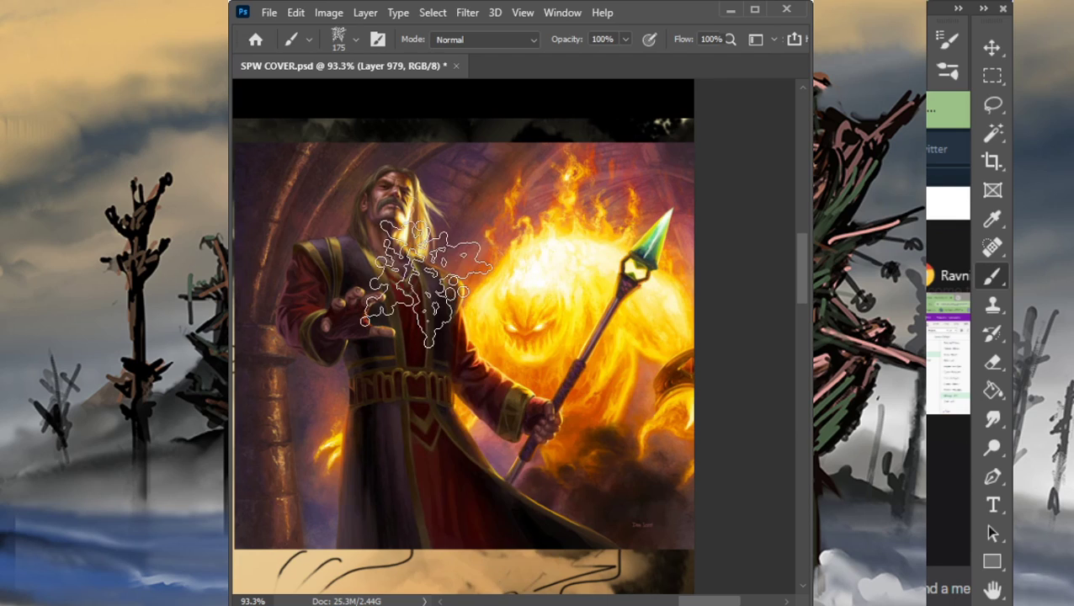
{"action": "key", "text": "z"}
{"action": "left_click_drag", "start_coordinate": [598, 334], "coordinate": [488, 329]}
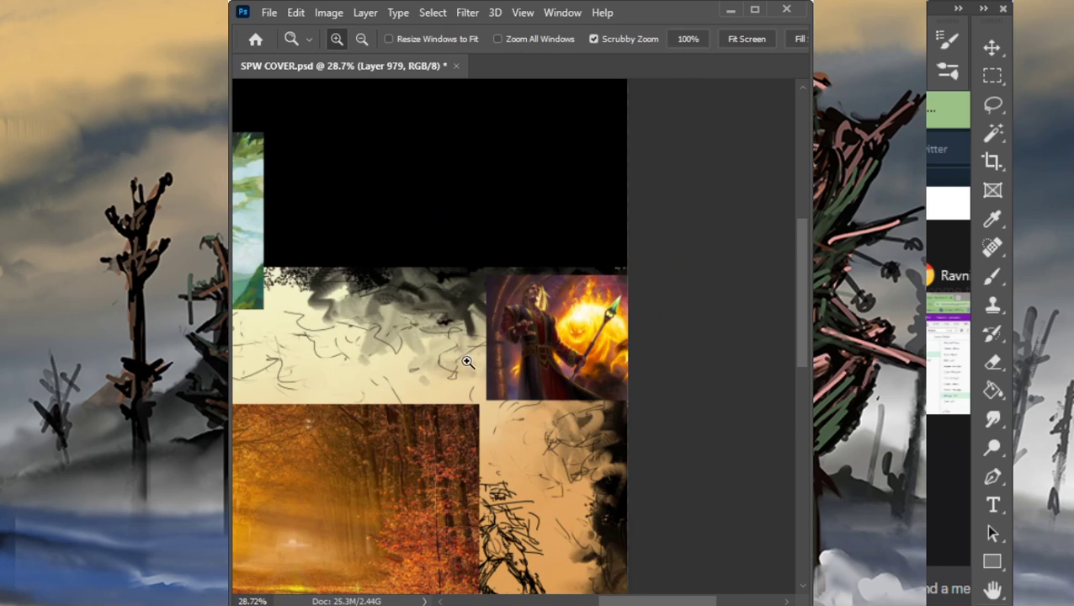
{"action": "left_click_drag", "start_coordinate": [562, 347], "coordinate": [481, 353]}
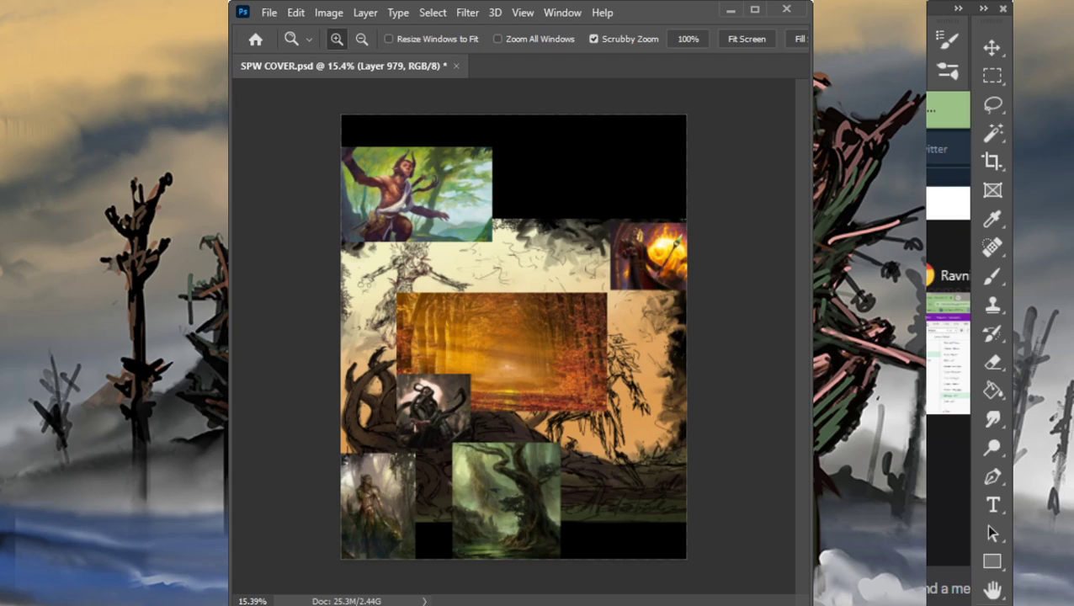
Step: Paste the copied flame photo into the document and move it to the black area above the fire mage reference
{"action": "key", "text": "i"}
{"action": "key", "text": "ctrl+v"}
{"action": "key", "text": "z"}
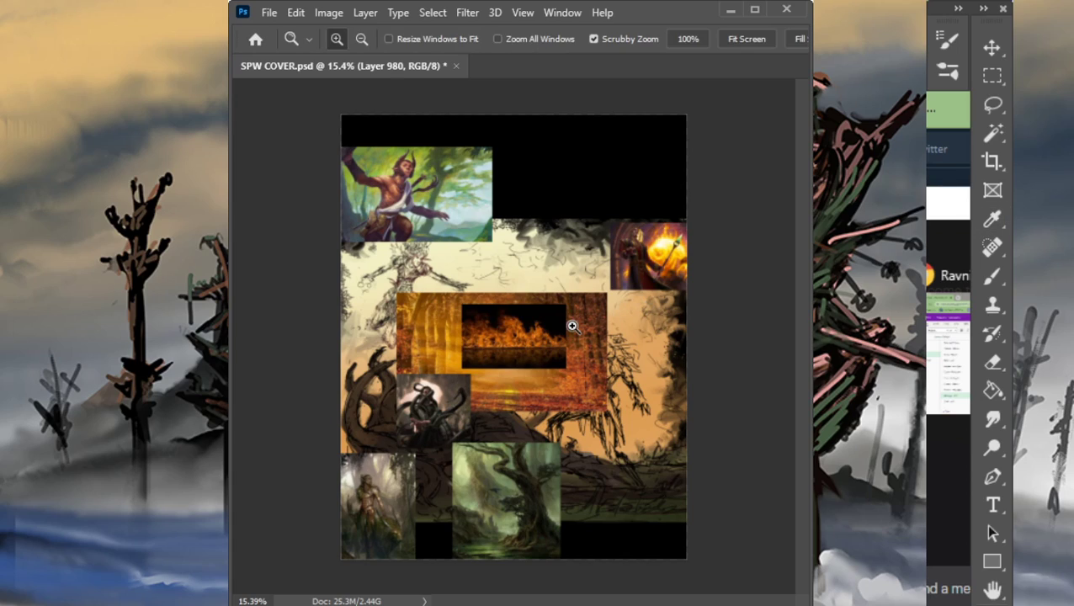
{"action": "key", "text": "v"}
{"action": "mouse_move", "coordinate": [519, 374]}
{"action": "left_mouse_down"}
{"action": "mouse_move", "coordinate": [574, 217]}
{"action": "mouse_move", "coordinate": [603, 212]}
{"action": "left_mouse_up"}
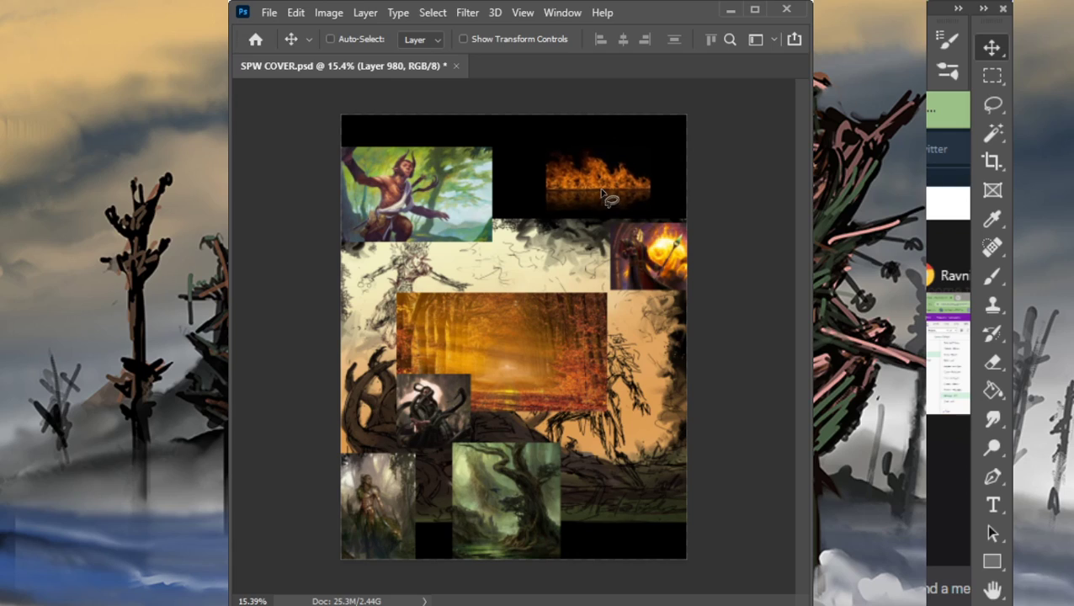
Step: Flip the flame photo vertically with Free Transform
{"action": "key", "text": "l"}
{"action": "key", "text": "ctrl+t"}
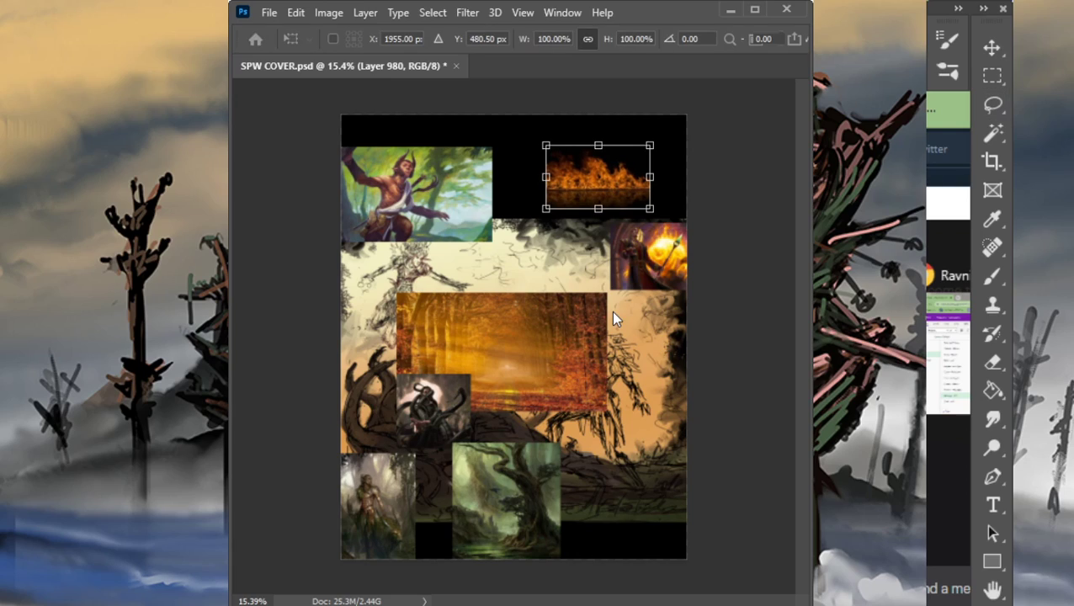
{"action": "left_click", "coordinate": [662, 298]}
{"action": "key", "text": "Return"}
{"action": "key", "text": "v"}
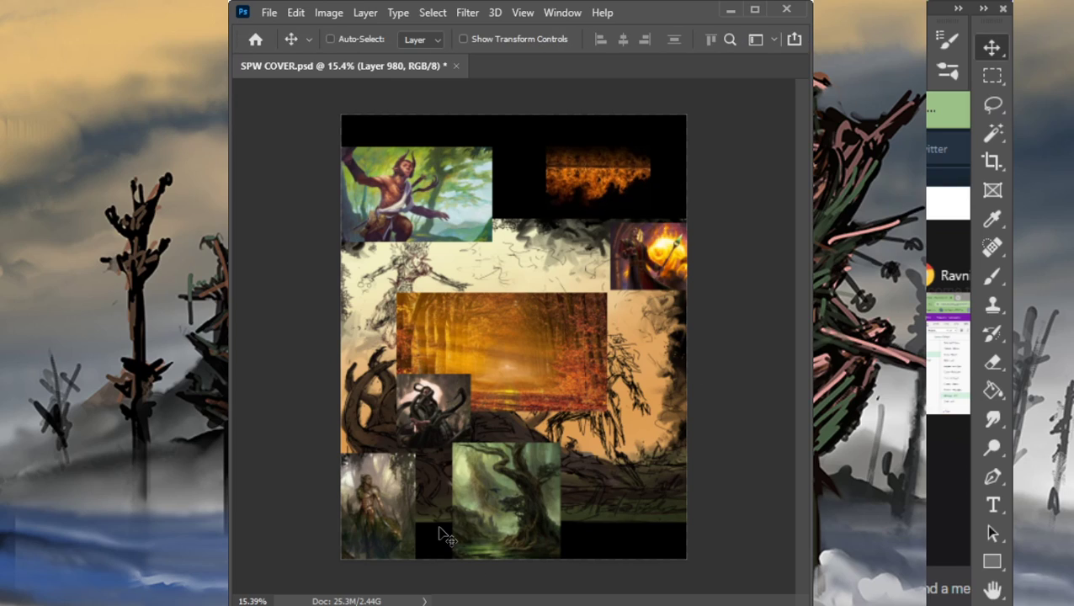
Step: Group the reference images and hide the group to reveal the whole cover painting
{"action": "key", "text": "z"}
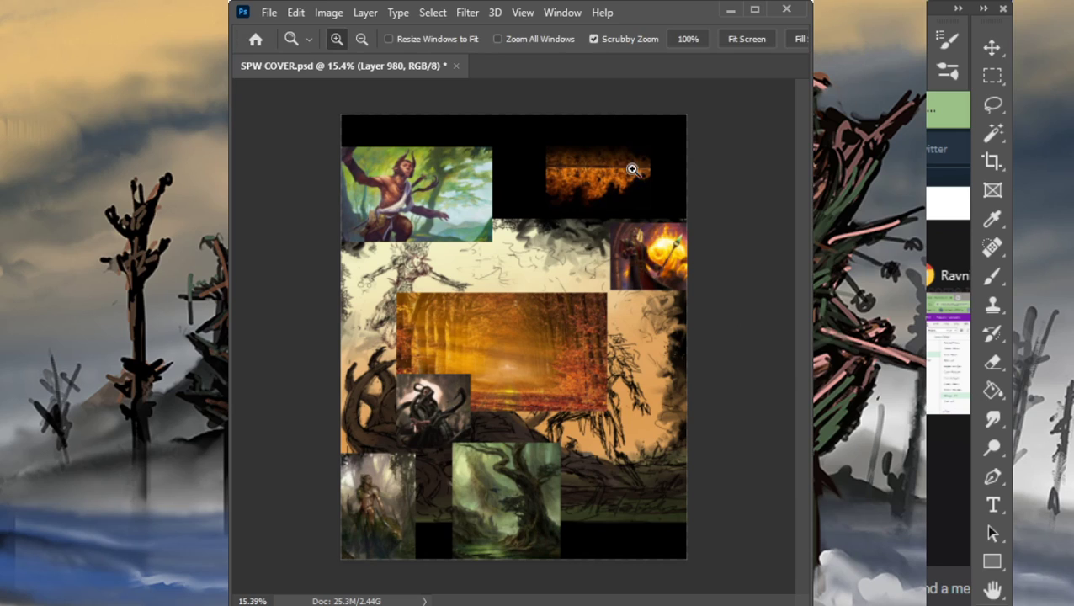
{"action": "mouse_move", "coordinate": [568, 171]}
{"action": "left_mouse_down"}
{"action": "mouse_move", "coordinate": [671, 139]}
{"action": "mouse_move", "coordinate": [534, 229]}
{"action": "left_mouse_up"}
{"action": "key", "text": "b"}
{"action": "key", "text": "z"}
{"action": "key", "text": "ctrl+0"}
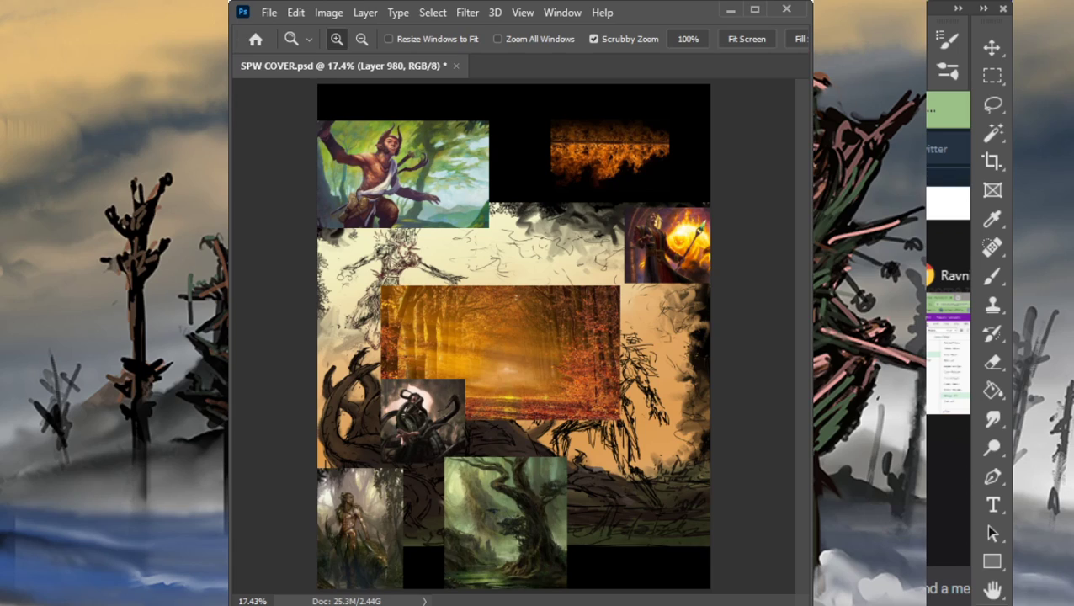
{"action": "key", "text": "ctrl+g"}
{"action": "key", "text": "ctrl+comma"}
{"action": "key", "text": "b"}
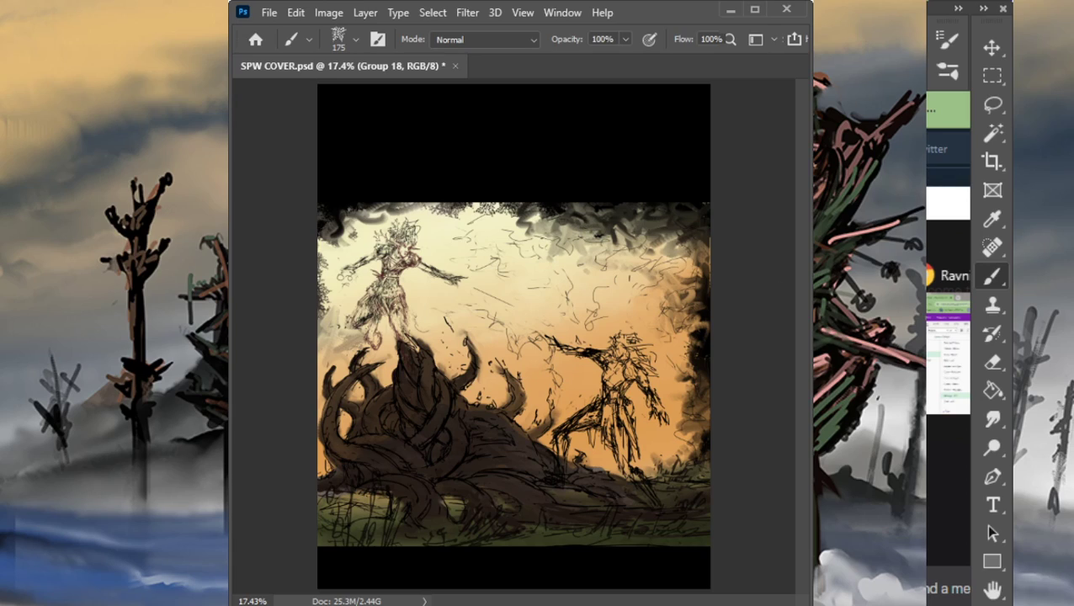
Step: Paint burnt orange foliage at brush size 150 over the dark foliage along the sky's upper right and right edges
{"action": "key", "text": "ctrl+alt+shift+n"}
{"action": "key", "text": "bracketleft"}
{"action": "left_click_drag", "start_coordinate": [549, 217], "coordinate": [599, 214]}
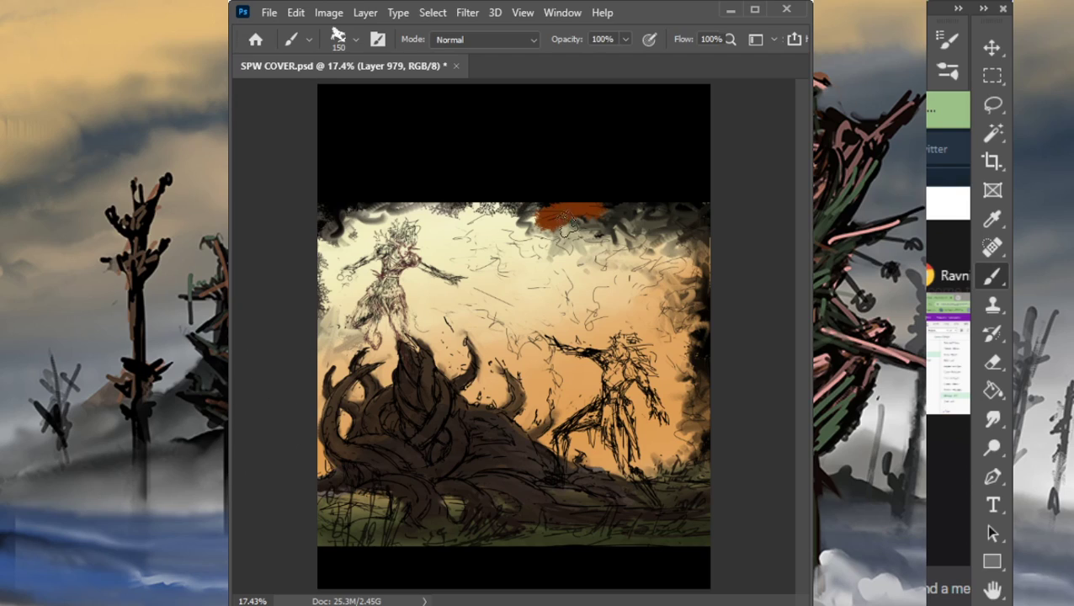
{"action": "mouse_move", "coordinate": [573, 223]}
{"action": "left_mouse_down"}
{"action": "mouse_move", "coordinate": [654, 203]}
{"action": "mouse_move", "coordinate": [712, 240]}
{"action": "mouse_move", "coordinate": [546, 204]}
{"action": "mouse_move", "coordinate": [516, 212]}
{"action": "left_mouse_up"}
{"action": "mouse_move", "coordinate": [707, 223]}
{"action": "left_mouse_down"}
{"action": "mouse_move", "coordinate": [696, 295]}
{"action": "mouse_move", "coordinate": [715, 294]}
{"action": "mouse_move", "coordinate": [689, 345]}
{"action": "left_mouse_up"}
{"action": "key", "text": "r"}
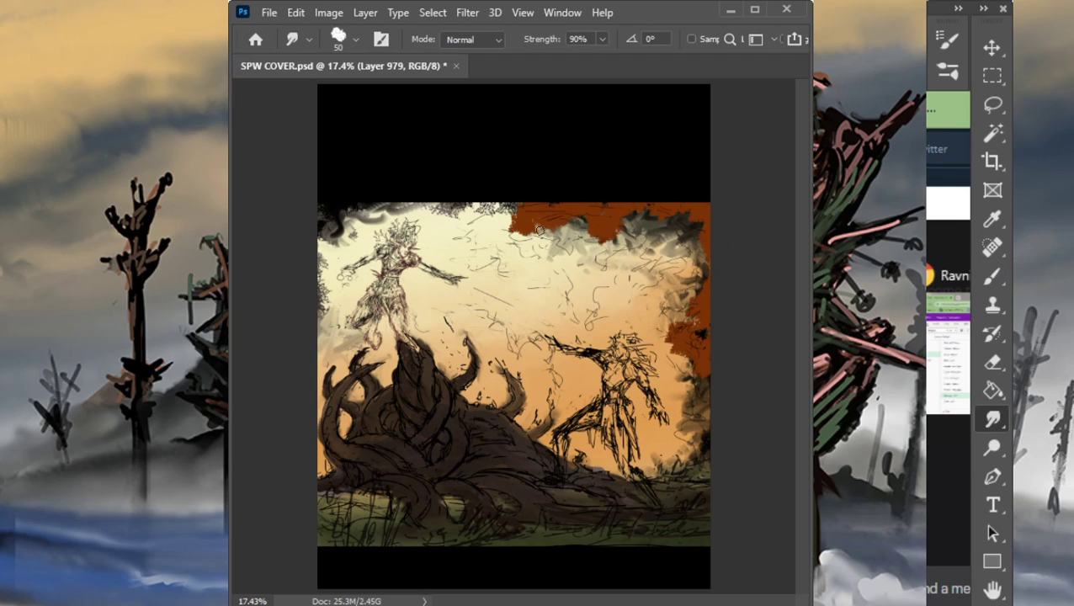
Step: Extend the burnt orange foliage lower at its inner end and blend it into the sky with an enlarged Smudge tool
{"action": "key", "text": "b"}
{"action": "left_click_drag", "start_coordinate": [529, 225], "coordinate": [516, 252]}
{"action": "key", "text": "r"}
{"action": "key", "text": "bracketright"}
{"action": "mouse_move", "coordinate": [525, 232]}
{"action": "left_mouse_down"}
{"action": "mouse_move", "coordinate": [497, 227]}
{"action": "mouse_move", "coordinate": [529, 228]}
{"action": "mouse_move", "coordinate": [499, 212]}
{"action": "mouse_move", "coordinate": [480, 217]}
{"action": "mouse_move", "coordinate": [522, 223]}
{"action": "mouse_move", "coordinate": [543, 213]}
{"action": "mouse_move", "coordinate": [525, 241]}
{"action": "mouse_move", "coordinate": [529, 261]}
{"action": "mouse_move", "coordinate": [560, 222]}
{"action": "mouse_move", "coordinate": [636, 221]}
{"action": "mouse_move", "coordinate": [653, 240]}
{"action": "mouse_move", "coordinate": [699, 253]}
{"action": "mouse_move", "coordinate": [703, 304]}
{"action": "mouse_move", "coordinate": [674, 352]}
{"action": "mouse_move", "coordinate": [707, 308]}
{"action": "mouse_move", "coordinate": [651, 339]}
{"action": "mouse_move", "coordinate": [680, 351]}
{"action": "left_mouse_up"}
{"action": "mouse_move", "coordinate": [525, 250]}
{"action": "left_mouse_down"}
{"action": "mouse_move", "coordinate": [549, 293]}
{"action": "mouse_move", "coordinate": [510, 261]}
{"action": "mouse_move", "coordinate": [502, 280]}
{"action": "mouse_move", "coordinate": [541, 280]}
{"action": "mouse_move", "coordinate": [527, 246]}
{"action": "mouse_move", "coordinate": [565, 228]}
{"action": "mouse_move", "coordinate": [515, 259]}
{"action": "mouse_move", "coordinate": [516, 244]}
{"action": "mouse_move", "coordinate": [503, 267]}
{"action": "mouse_move", "coordinate": [539, 290]}
{"action": "left_mouse_up"}
{"action": "key", "text": "b"}
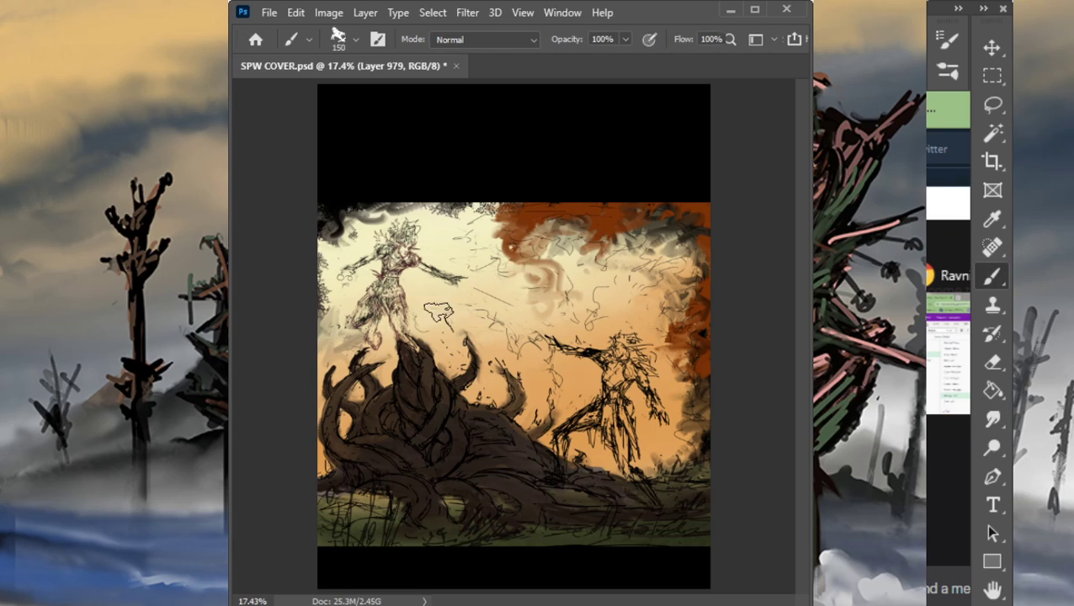
Step: Paint bright orange flame patches with a smaller brush along the inner edge of the burnt orange foliage and in the sky between the figures
{"action": "key", "text": "bracketleft"}
{"action": "key", "text": "bracketleft"}
{"action": "key", "text": "bracketleft"}
{"action": "mouse_move", "coordinate": [563, 320]}
{"action": "left_mouse_down"}
{"action": "mouse_move", "coordinate": [549, 323]}
{"action": "mouse_move", "coordinate": [564, 305]}
{"action": "mouse_move", "coordinate": [569, 324]}
{"action": "mouse_move", "coordinate": [559, 313]}
{"action": "mouse_move", "coordinate": [575, 284]}
{"action": "left_mouse_up"}
{"action": "mouse_move", "coordinate": [665, 237]}
{"action": "left_mouse_down"}
{"action": "mouse_move", "coordinate": [651, 248]}
{"action": "mouse_move", "coordinate": [679, 240]}
{"action": "mouse_move", "coordinate": [667, 262]}
{"action": "mouse_move", "coordinate": [611, 242]}
{"action": "mouse_move", "coordinate": [535, 239]}
{"action": "left_mouse_up"}
Step: Blend the bright orange patches into the foliage and sky with the Smudge tool at size 60 and 90% strength
{"action": "key", "text": "r"}
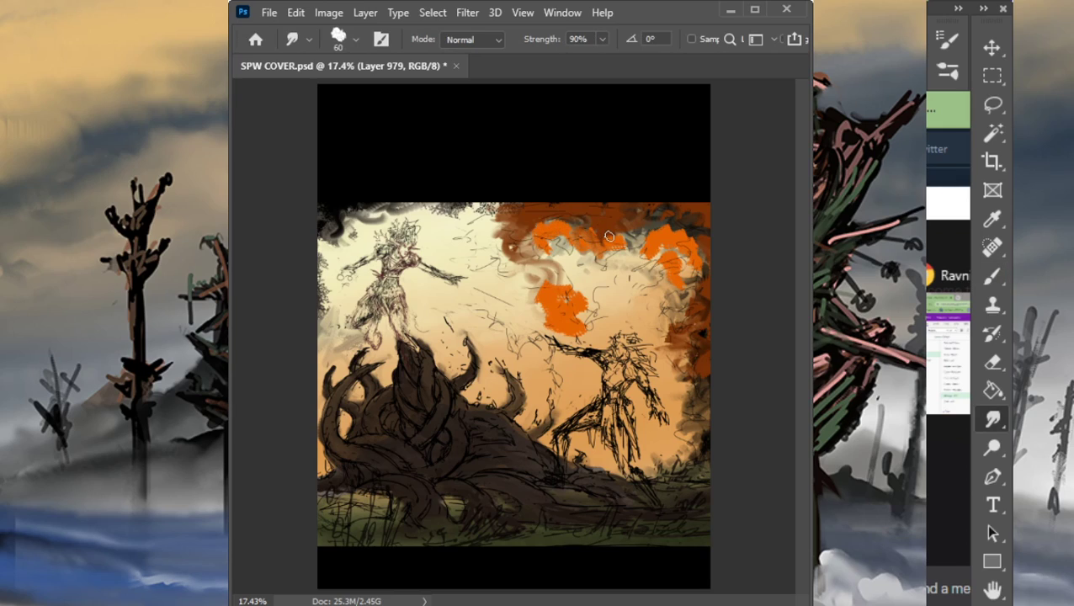
{"action": "mouse_move", "coordinate": [609, 237]}
{"action": "left_mouse_down"}
{"action": "mouse_move", "coordinate": [543, 217]}
{"action": "mouse_move", "coordinate": [555, 251]}
{"action": "mouse_move", "coordinate": [547, 242]}
{"action": "mouse_move", "coordinate": [496, 260]}
{"action": "left_mouse_up"}
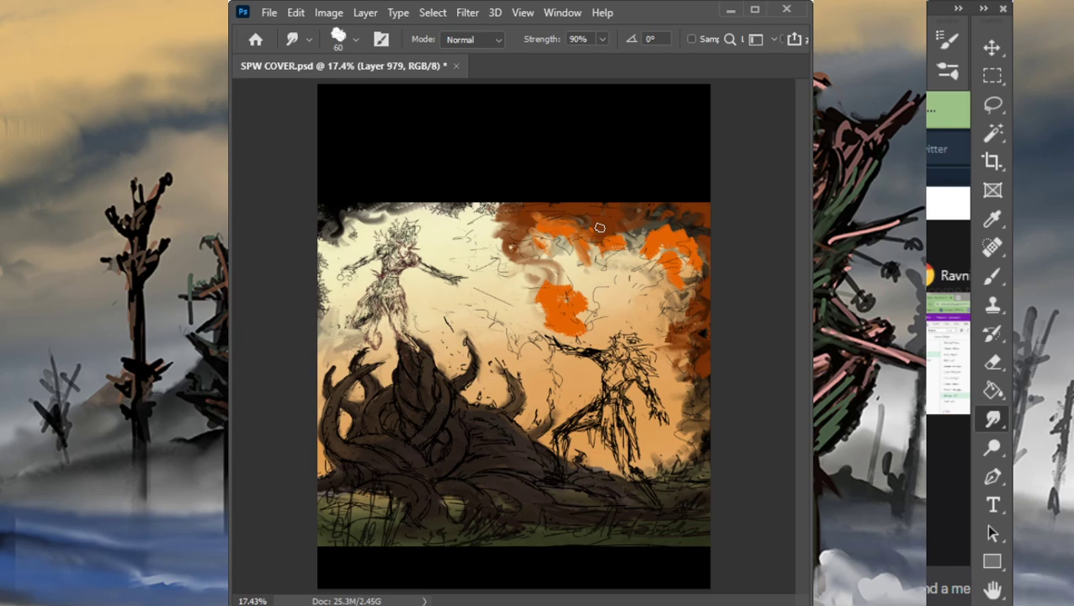
{"action": "mouse_move", "coordinate": [598, 231]}
{"action": "left_mouse_down"}
{"action": "mouse_move", "coordinate": [665, 225]}
{"action": "mouse_move", "coordinate": [659, 237]}
{"action": "mouse_move", "coordinate": [643, 227]}
{"action": "mouse_move", "coordinate": [539, 243]}
{"action": "mouse_move", "coordinate": [555, 282]}
{"action": "mouse_move", "coordinate": [587, 298]}
{"action": "mouse_move", "coordinate": [562, 308]}
{"action": "mouse_move", "coordinate": [589, 327]}
{"action": "mouse_move", "coordinate": [564, 313]}
{"action": "mouse_move", "coordinate": [602, 326]}
{"action": "left_mouse_up"}
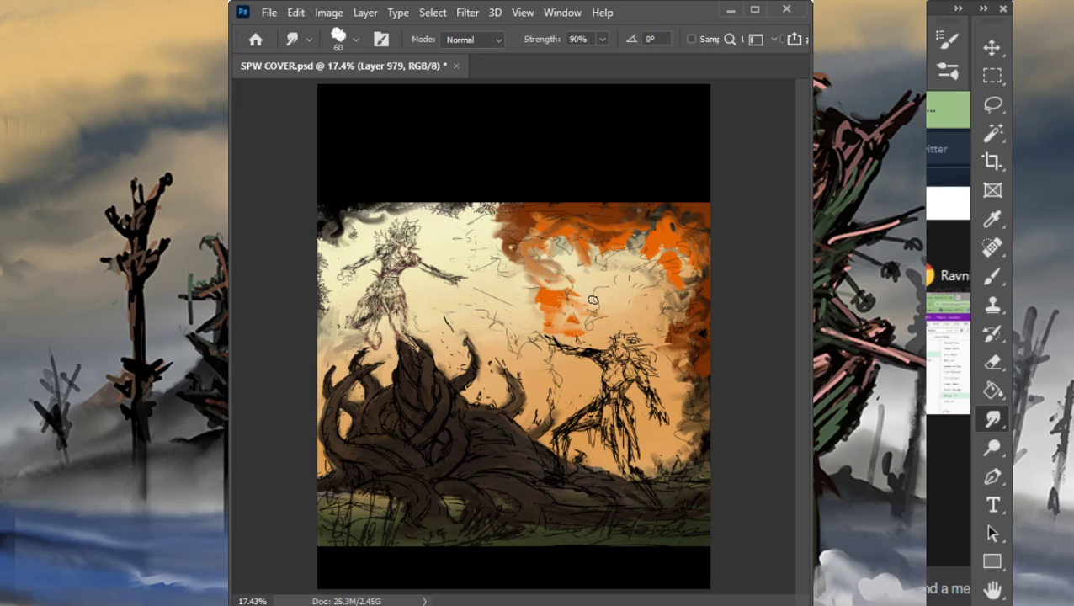
Step: Paint curling bright orange strokes at brush size 40 around the central flame patch and inside the foliage edge
{"action": "key", "text": "b"}
{"action": "key", "text": "bracketleft"}
{"action": "left_click_drag", "start_coordinate": [557, 280], "coordinate": [597, 306]}
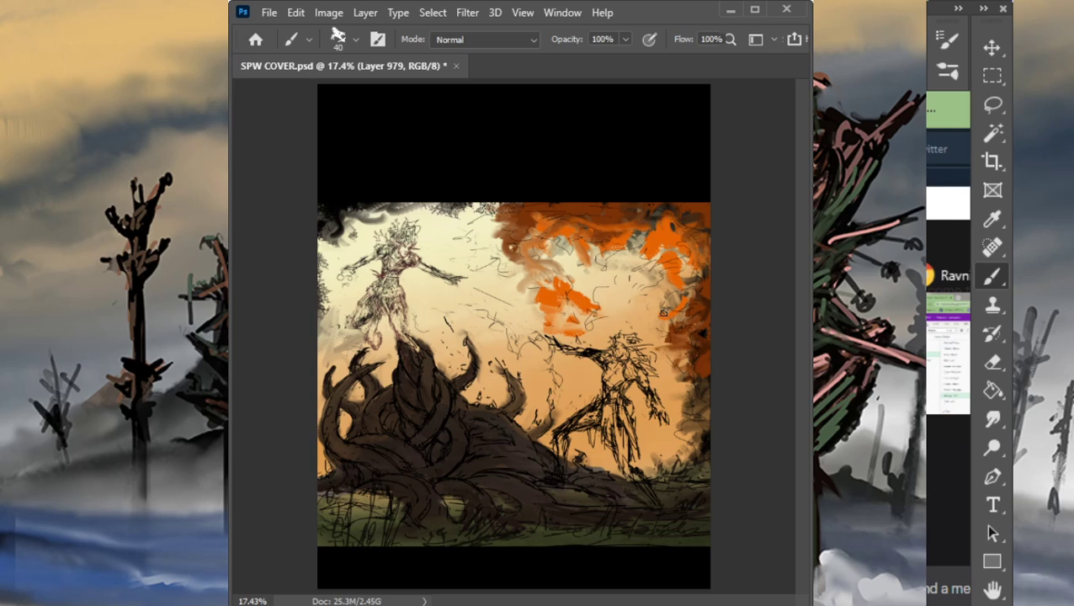
{"action": "mouse_move", "coordinate": [543, 282]}
{"action": "left_mouse_down"}
{"action": "mouse_move", "coordinate": [520, 259]}
{"action": "mouse_move", "coordinate": [508, 276]}
{"action": "mouse_move", "coordinate": [589, 310]}
{"action": "left_mouse_up"}
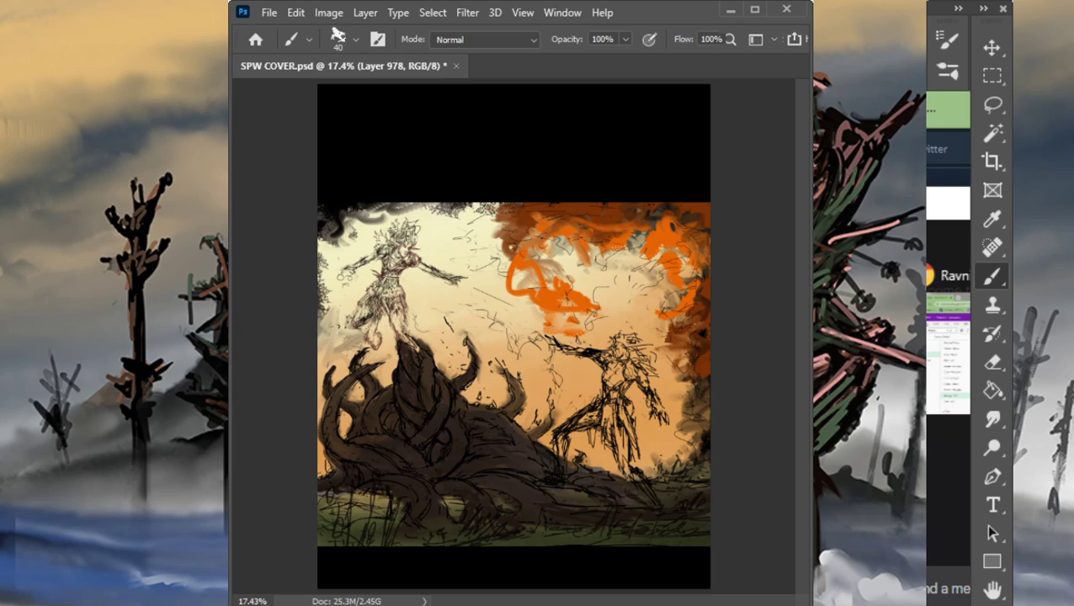
Step: Group the color layers as "color backing" and add a new layer named "HURL THROUGH HELL"
{"action": "key", "text": "ctrl+g"}
{"action": "key", "text": "Return"}
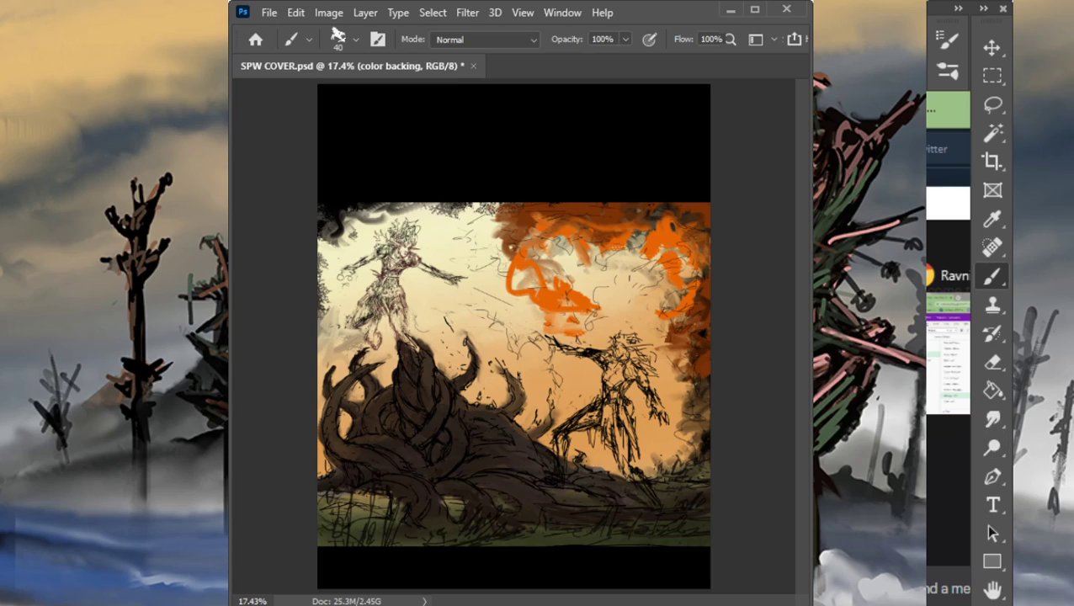
{"action": "key", "text": "ctrl+shift+alt+n"}
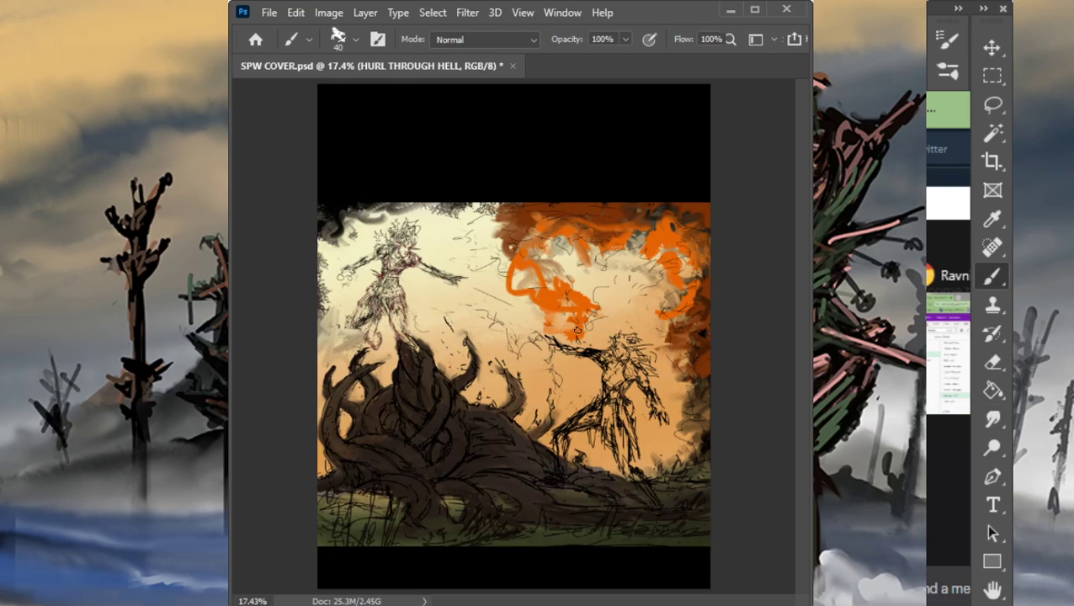
Step: Smudge the bright orange flames into swirls, adding strokes to the central patch and softening the foliage's inner right edge
{"action": "key", "text": "r"}
{"action": "mouse_move", "coordinate": [594, 294]}
{"action": "left_mouse_down"}
{"action": "mouse_move", "coordinate": [583, 286]}
{"action": "mouse_move", "coordinate": [552, 296]}
{"action": "mouse_move", "coordinate": [542, 272]}
{"action": "mouse_move", "coordinate": [554, 245]}
{"action": "mouse_move", "coordinate": [581, 252]}
{"action": "mouse_move", "coordinate": [570, 223]}
{"action": "left_mouse_up"}
{"action": "mouse_move", "coordinate": [522, 271]}
{"action": "left_mouse_down"}
{"action": "mouse_move", "coordinate": [502, 293]}
{"action": "mouse_move", "coordinate": [488, 291]}
{"action": "mouse_move", "coordinate": [502, 277]}
{"action": "mouse_move", "coordinate": [523, 308]}
{"action": "mouse_move", "coordinate": [535, 262]}
{"action": "mouse_move", "coordinate": [589, 240]}
{"action": "mouse_move", "coordinate": [583, 256]}
{"action": "mouse_move", "coordinate": [670, 288]}
{"action": "mouse_move", "coordinate": [577, 301]}
{"action": "mouse_move", "coordinate": [688, 295]}
{"action": "left_mouse_up"}
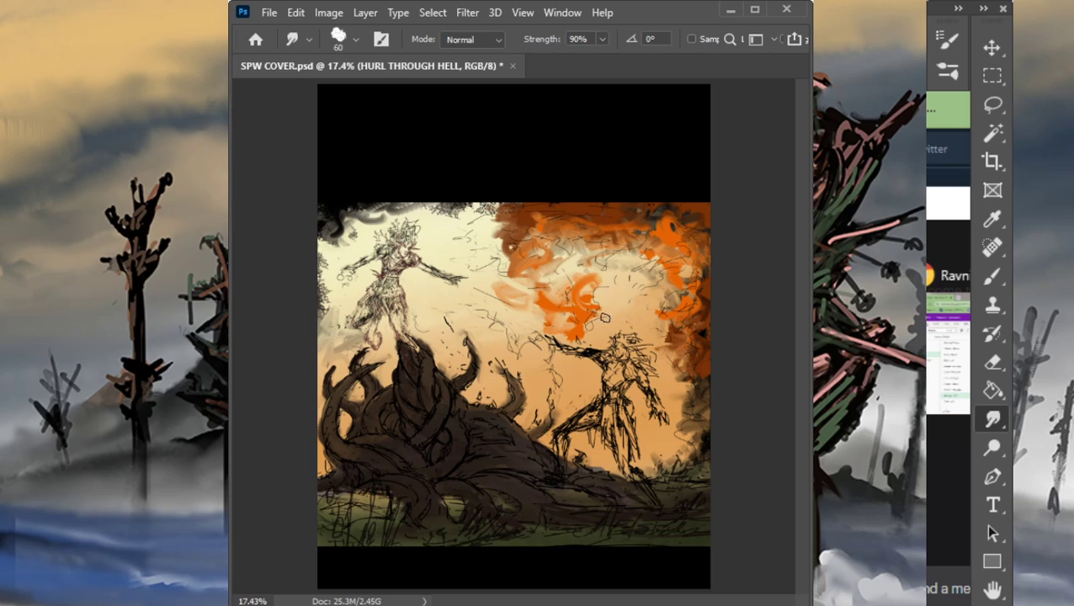
{"action": "mouse_move", "coordinate": [604, 317]}
{"action": "left_mouse_down"}
{"action": "mouse_move", "coordinate": [595, 333]}
{"action": "mouse_move", "coordinate": [600, 307]}
{"action": "mouse_move", "coordinate": [564, 320]}
{"action": "mouse_move", "coordinate": [560, 338]}
{"action": "mouse_move", "coordinate": [534, 336]}
{"action": "mouse_move", "coordinate": [540, 305]}
{"action": "mouse_move", "coordinate": [580, 312]}
{"action": "mouse_move", "coordinate": [561, 334]}
{"action": "mouse_move", "coordinate": [545, 322]}
{"action": "left_mouse_up"}
{"action": "key", "text": "b"}
{"action": "mouse_move", "coordinate": [555, 319]}
{"action": "left_mouse_down"}
{"action": "mouse_move", "coordinate": [535, 311]}
{"action": "mouse_move", "coordinate": [543, 335]}
{"action": "mouse_move", "coordinate": [562, 335]}
{"action": "mouse_move", "coordinate": [575, 282]}
{"action": "mouse_move", "coordinate": [621, 295]}
{"action": "mouse_move", "coordinate": [607, 316]}
{"action": "mouse_move", "coordinate": [545, 328]}
{"action": "mouse_move", "coordinate": [536, 319]}
{"action": "mouse_move", "coordinate": [577, 268]}
{"action": "mouse_move", "coordinate": [628, 255]}
{"action": "mouse_move", "coordinate": [607, 258]}
{"action": "left_mouse_up"}
{"action": "key", "text": "r"}
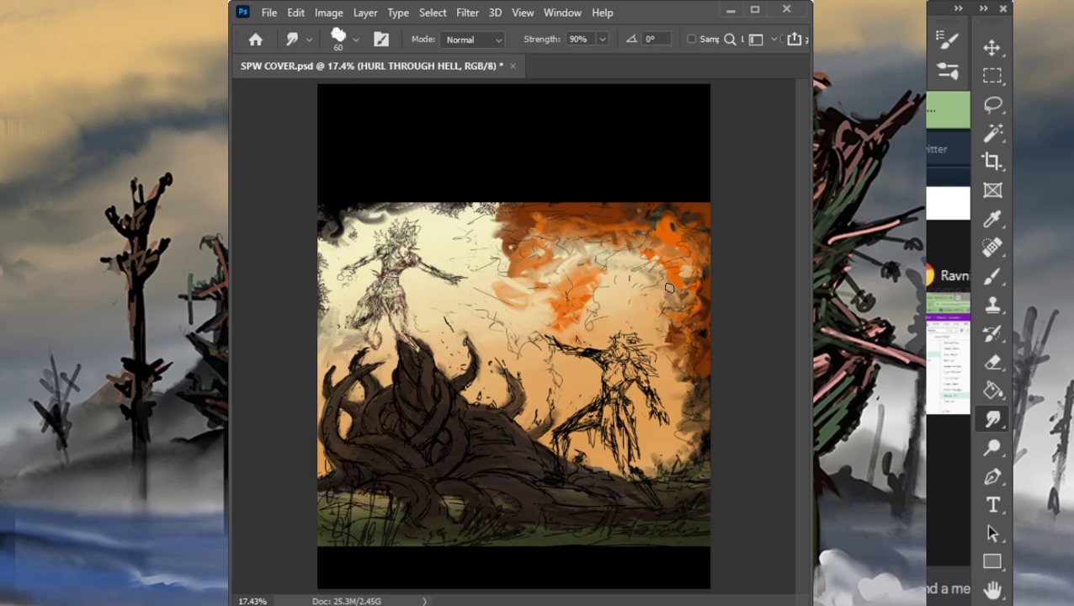
{"action": "mouse_move", "coordinate": [666, 288]}
{"action": "left_mouse_down"}
{"action": "mouse_move", "coordinate": [674, 276]}
{"action": "mouse_move", "coordinate": [658, 302]}
{"action": "mouse_move", "coordinate": [658, 323]}
{"action": "mouse_move", "coordinate": [671, 331]}
{"action": "left_mouse_up"}
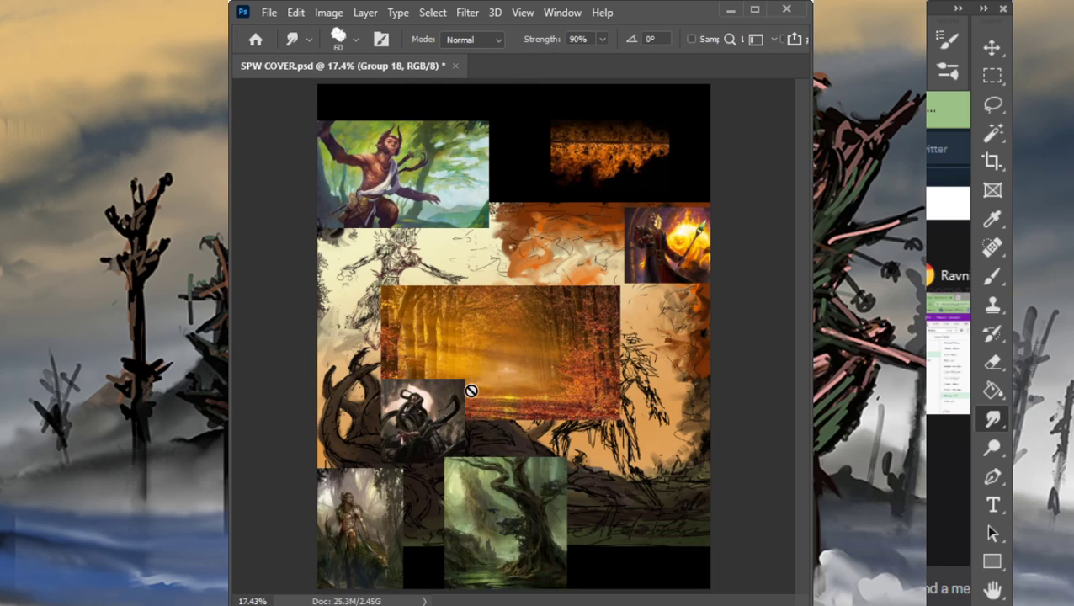
Step: Show the reference images, sample the bright glow from the fire mage picture, and hide the references again
{"action": "key", "text": "b"}
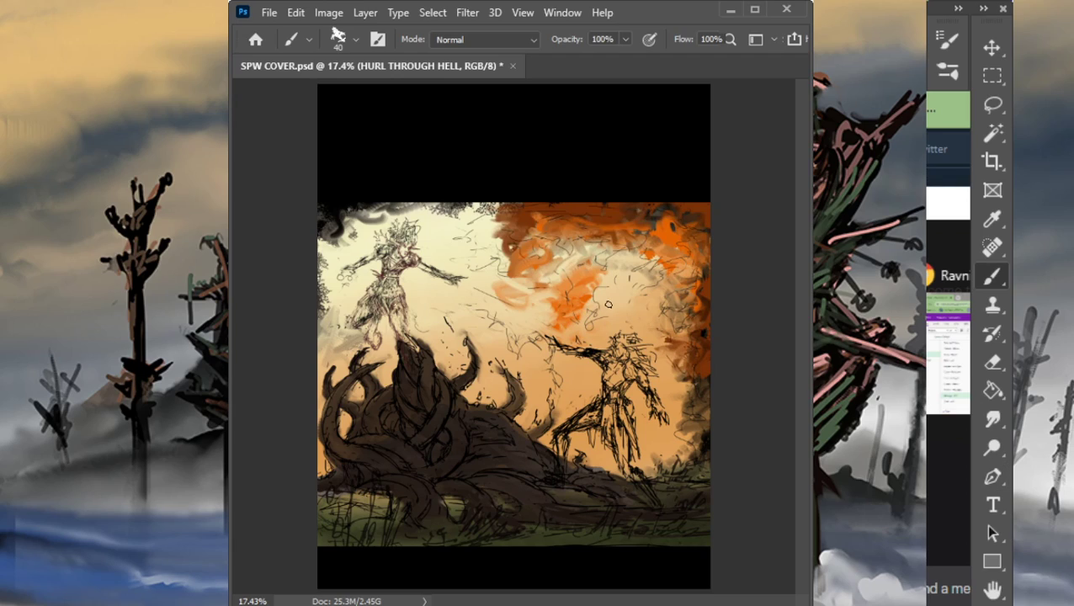
{"action": "mouse_move", "coordinate": [608, 305]}
{"action": "left_mouse_down"}
{"action": "mouse_move", "coordinate": [599, 287]}
{"action": "mouse_move", "coordinate": [627, 281]}
{"action": "left_mouse_up"}
{"action": "key", "text": "ctrl+z"}
{"action": "left_click", "coordinate": [982, 338]}
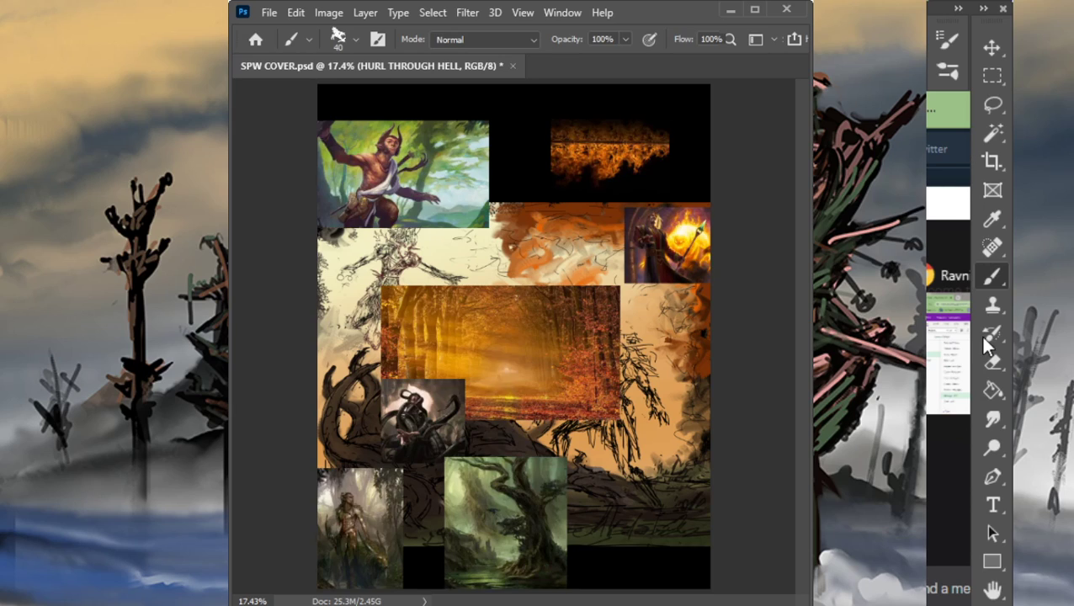
{"action": "left_click", "coordinate": [678, 229], "text": "alt"}
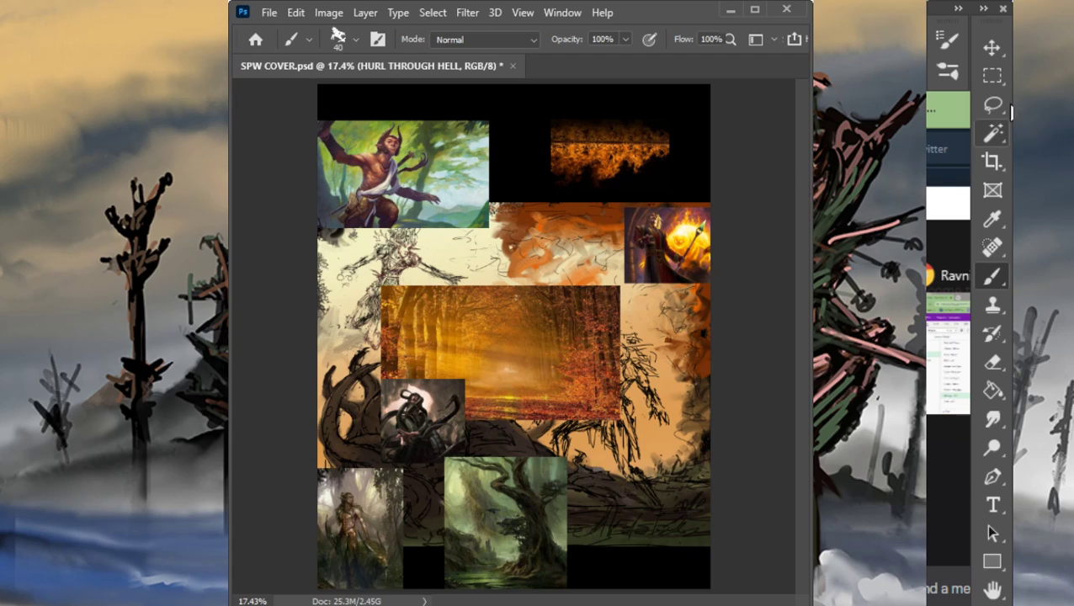
{"action": "left_click", "coordinate": [982, 350]}
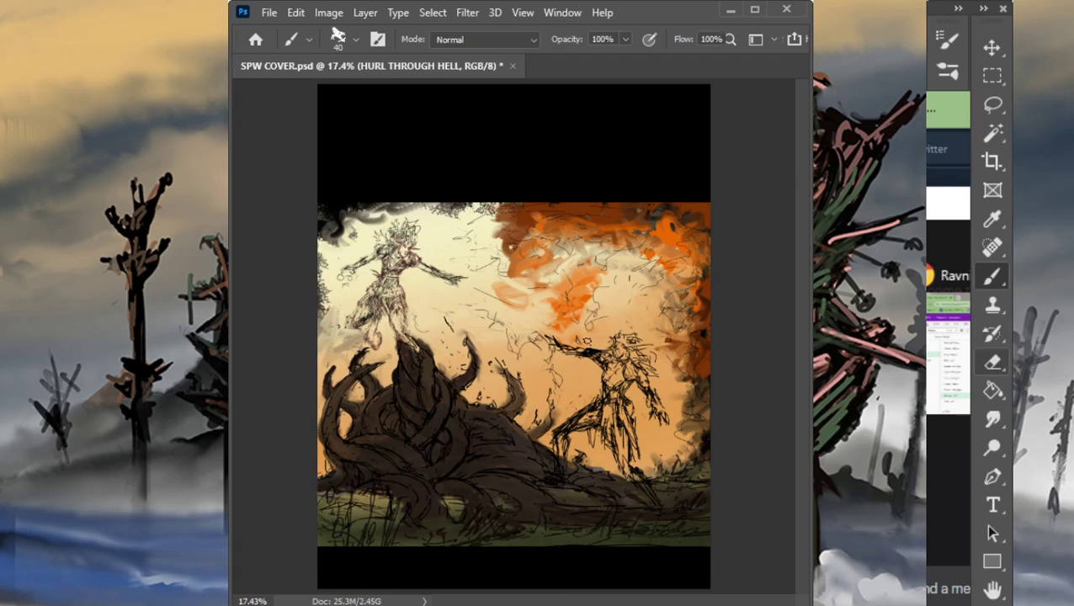
Step: Paint white energy streaks at brush size 20 from the upper figure's outstretched hand and above the lower figure's head
{"action": "key", "text": "bracketleft"}
{"action": "key", "text": "bracketleft"}
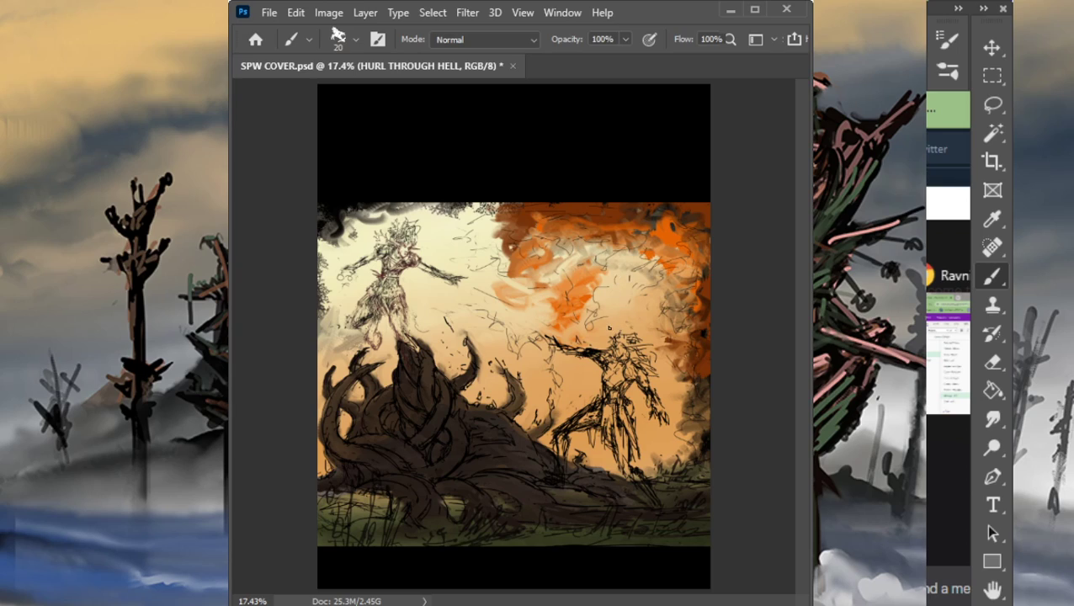
{"action": "mouse_move", "coordinate": [623, 304]}
{"action": "left_mouse_down"}
{"action": "mouse_move", "coordinate": [599, 323]}
{"action": "mouse_move", "coordinate": [638, 318]}
{"action": "mouse_move", "coordinate": [603, 304]}
{"action": "mouse_move", "coordinate": [609, 328]}
{"action": "mouse_move", "coordinate": [563, 330]}
{"action": "mouse_move", "coordinate": [545, 320]}
{"action": "mouse_move", "coordinate": [556, 276]}
{"action": "left_mouse_up"}
{"action": "mouse_move", "coordinate": [470, 284]}
{"action": "left_mouse_down"}
{"action": "mouse_move", "coordinate": [506, 309]}
{"action": "mouse_move", "coordinate": [475, 289]}
{"action": "mouse_move", "coordinate": [529, 312]}
{"action": "mouse_move", "coordinate": [499, 305]}
{"action": "mouse_move", "coordinate": [523, 329]}
{"action": "left_mouse_up"}
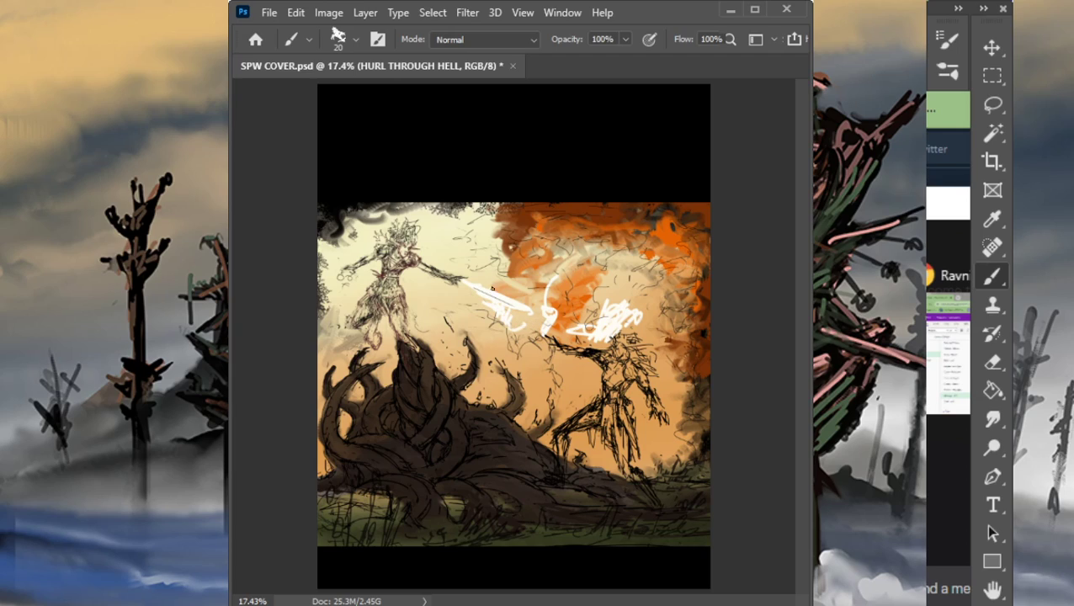
{"action": "mouse_move", "coordinate": [493, 289]}
{"action": "left_mouse_down"}
{"action": "mouse_move", "coordinate": [486, 283]}
{"action": "mouse_move", "coordinate": [518, 289]}
{"action": "mouse_move", "coordinate": [457, 296]}
{"action": "left_mouse_up"}
Step: Connect the white beam between the two figures' hands, alternating smudging with fresh white strokes
{"action": "key", "text": "r"}
{"action": "key", "text": "b"}
{"action": "key", "text": "r"}
{"action": "mouse_move", "coordinate": [521, 329]}
{"action": "left_mouse_down"}
{"action": "mouse_move", "coordinate": [455, 291]}
{"action": "mouse_move", "coordinate": [486, 314]}
{"action": "mouse_move", "coordinate": [457, 299]}
{"action": "mouse_move", "coordinate": [521, 300]}
{"action": "mouse_move", "coordinate": [482, 288]}
{"action": "mouse_move", "coordinate": [513, 285]}
{"action": "mouse_move", "coordinate": [561, 328]}
{"action": "left_mouse_up"}
{"action": "key", "text": "b"}
{"action": "left_click_drag", "start_coordinate": [506, 305], "coordinate": [557, 326]}
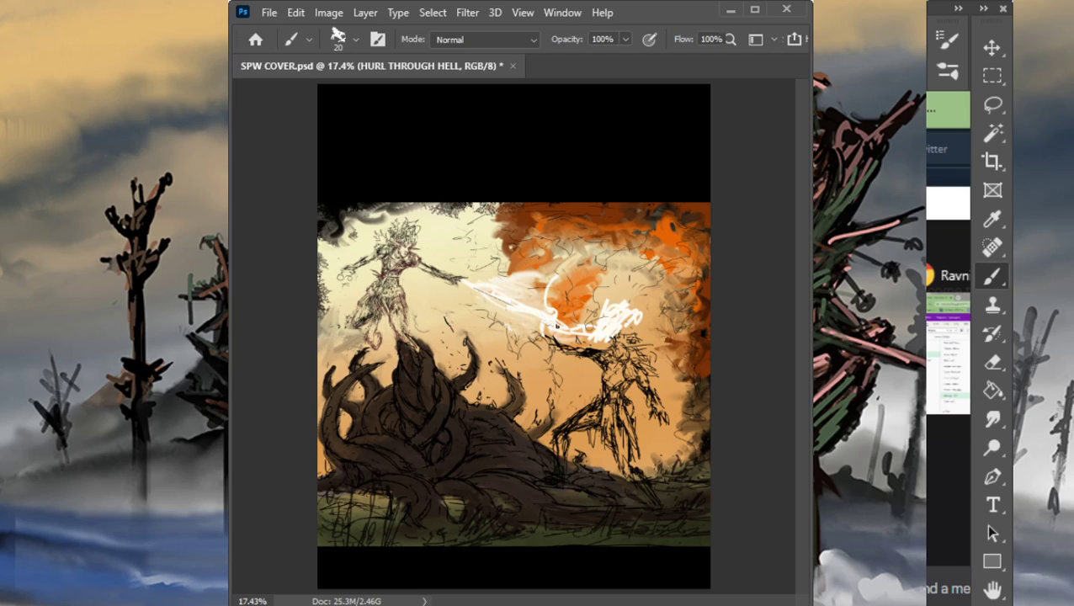
Step: Smudge the edges of the white beam into a soft glow between the two figures
{"action": "key", "text": "r"}
{"action": "left_click_drag", "start_coordinate": [480, 281], "coordinate": [511, 279]}
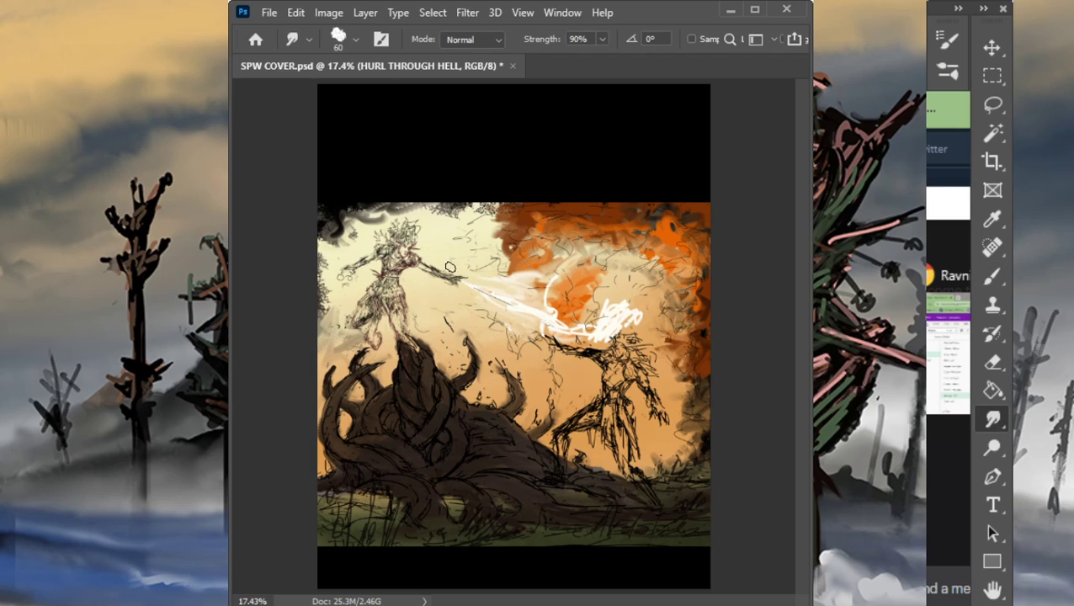
{"action": "mouse_move", "coordinate": [449, 266]}
{"action": "left_mouse_down"}
{"action": "mouse_move", "coordinate": [581, 337]}
{"action": "mouse_move", "coordinate": [606, 300]}
{"action": "mouse_move", "coordinate": [650, 313]}
{"action": "mouse_move", "coordinate": [610, 342]}
{"action": "mouse_move", "coordinate": [591, 302]}
{"action": "mouse_move", "coordinate": [552, 311]}
{"action": "left_mouse_up"}
{"action": "key", "text": "b"}
{"action": "key", "text": "r"}
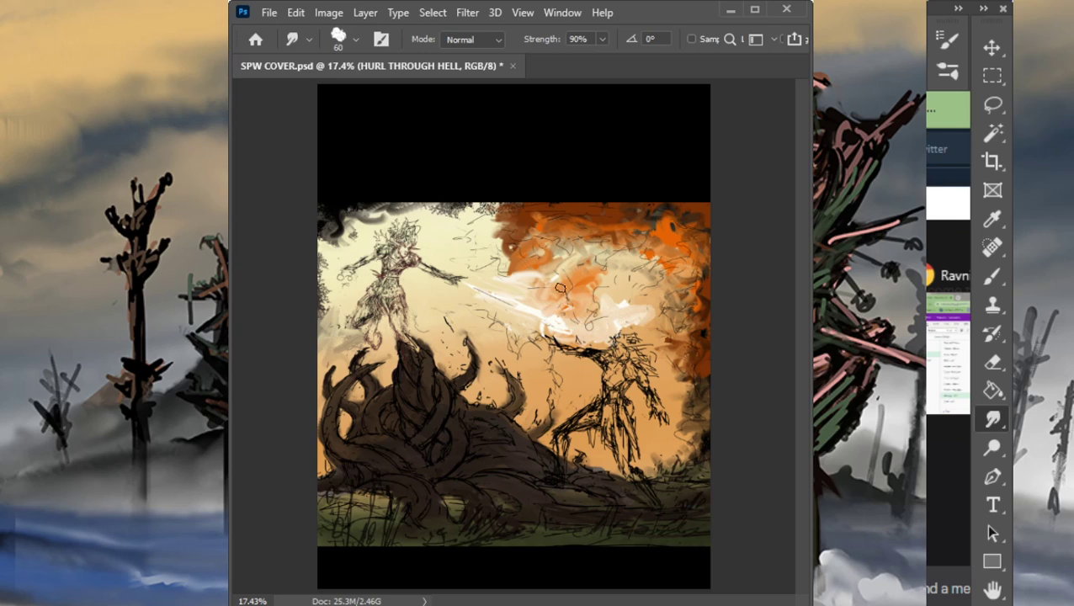
Step: Add white strokes where the beam meets the lower figure's hand and smudge the glow above its head
{"action": "key", "text": "b"}
{"action": "mouse_move", "coordinate": [566, 315]}
{"action": "left_mouse_down"}
{"action": "mouse_move", "coordinate": [549, 286]}
{"action": "mouse_move", "coordinate": [582, 305]}
{"action": "left_mouse_up"}
{"action": "key", "text": "r"}
{"action": "left_click_drag", "start_coordinate": [575, 314], "coordinate": [557, 322]}
{"action": "mouse_move", "coordinate": [623, 305]}
{"action": "left_mouse_down"}
{"action": "mouse_move", "coordinate": [623, 333]}
{"action": "mouse_move", "coordinate": [601, 337]}
{"action": "left_mouse_up"}
{"action": "left_click_drag", "start_coordinate": [619, 316], "coordinate": [639, 308]}
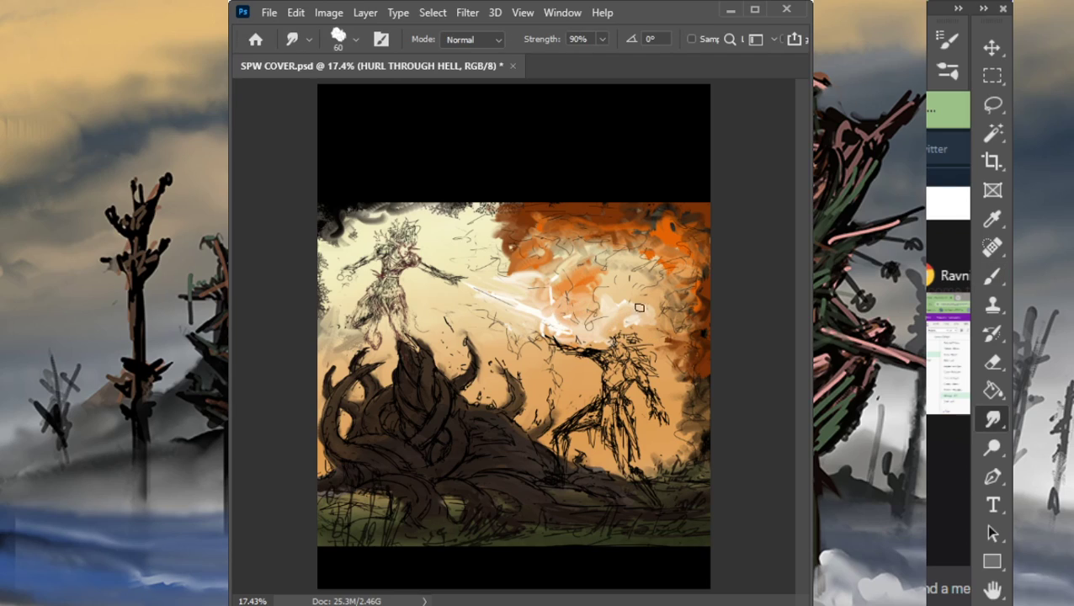
Step: Paint white highlights across the upper part of the orange flame cloud and blend them into soft wisps
{"action": "key", "text": "b"}
{"action": "left_click_drag", "start_coordinate": [596, 249], "coordinate": [618, 275]}
{"action": "mouse_move", "coordinate": [554, 259]}
{"action": "left_mouse_down"}
{"action": "mouse_move", "coordinate": [627, 258]}
{"action": "mouse_move", "coordinate": [664, 244]}
{"action": "mouse_move", "coordinate": [594, 255]}
{"action": "mouse_move", "coordinate": [571, 243]}
{"action": "mouse_move", "coordinate": [613, 249]}
{"action": "mouse_move", "coordinate": [621, 240]}
{"action": "mouse_move", "coordinate": [608, 237]}
{"action": "mouse_move", "coordinate": [644, 235]}
{"action": "mouse_move", "coordinate": [663, 247]}
{"action": "mouse_move", "coordinate": [557, 234]}
{"action": "mouse_move", "coordinate": [623, 251]}
{"action": "mouse_move", "coordinate": [655, 246]}
{"action": "mouse_move", "coordinate": [606, 255]}
{"action": "left_mouse_up"}
{"action": "key", "text": "r"}
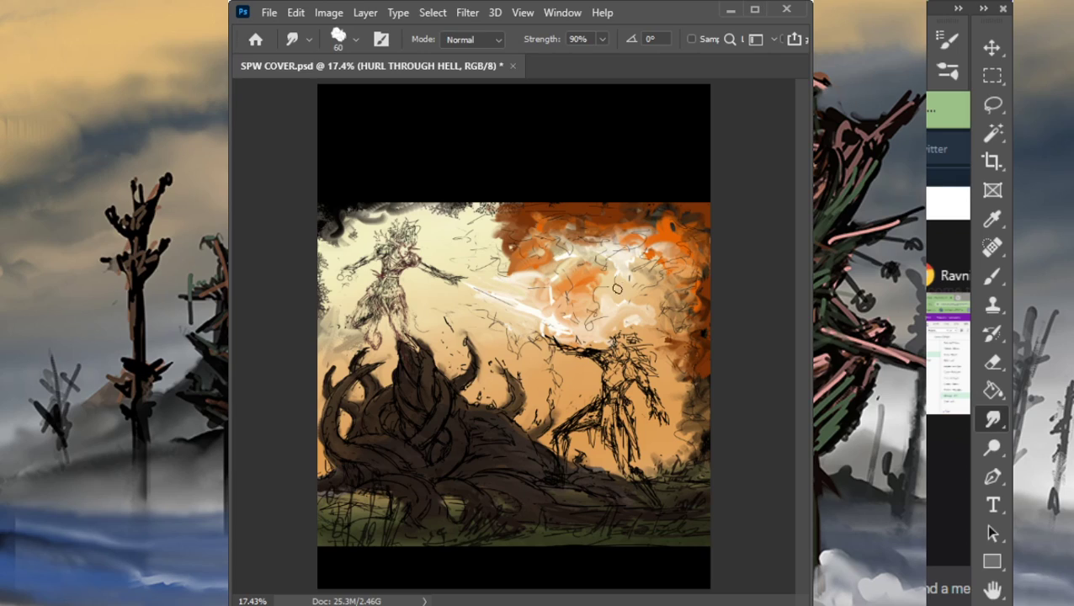
Step: Paint jagged white strokes at the flame cloud's right end and smudge them into the orange
{"action": "key", "text": "b"}
{"action": "mouse_move", "coordinate": [684, 295]}
{"action": "left_mouse_down"}
{"action": "mouse_move", "coordinate": [639, 278]}
{"action": "mouse_move", "coordinate": [662, 264]}
{"action": "mouse_move", "coordinate": [671, 277]}
{"action": "mouse_move", "coordinate": [659, 280]}
{"action": "mouse_move", "coordinate": [676, 281]}
{"action": "left_mouse_up"}
{"action": "key", "text": "r"}
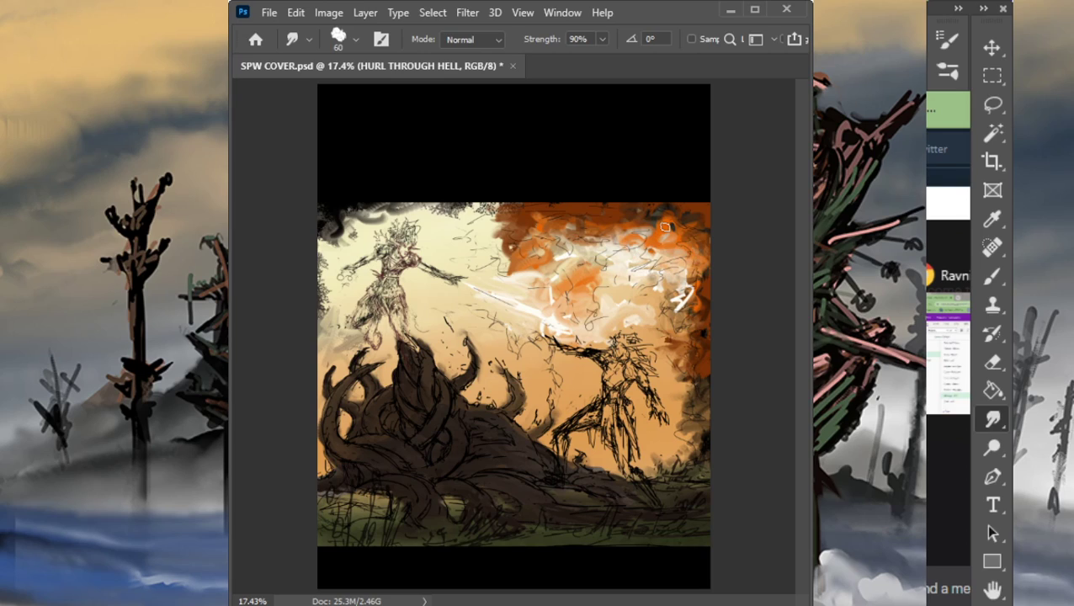
{"action": "mouse_move", "coordinate": [689, 268]}
{"action": "left_mouse_down"}
{"action": "mouse_move", "coordinate": [668, 290]}
{"action": "mouse_move", "coordinate": [701, 335]}
{"action": "mouse_move", "coordinate": [678, 326]}
{"action": "mouse_move", "coordinate": [684, 302]}
{"action": "left_mouse_up"}
{"action": "key", "text": "b"}
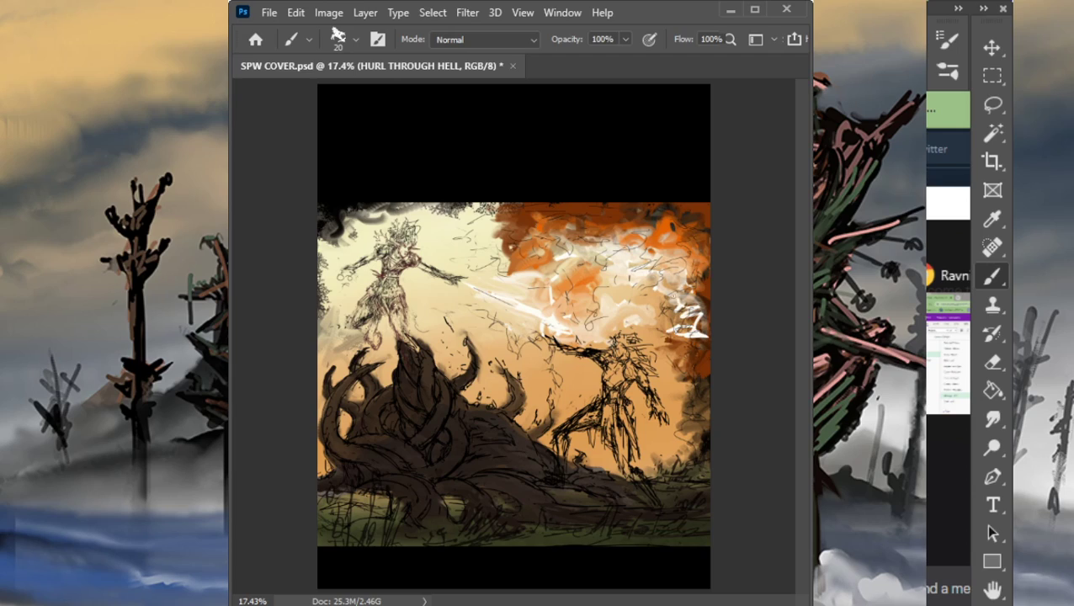
Step: Paint a white inner arc through the flame cloud above the lower figure and soften it with smudging
{"action": "mouse_move", "coordinate": [614, 270]}
{"action": "left_mouse_down"}
{"action": "mouse_move", "coordinate": [582, 276]}
{"action": "mouse_move", "coordinate": [665, 275]}
{"action": "left_mouse_up"}
{"action": "key", "text": "r"}
{"action": "mouse_move", "coordinate": [583, 276]}
{"action": "left_mouse_down"}
{"action": "mouse_move", "coordinate": [656, 270]}
{"action": "mouse_move", "coordinate": [644, 268]}
{"action": "mouse_move", "coordinate": [676, 276]}
{"action": "mouse_move", "coordinate": [591, 282]}
{"action": "mouse_move", "coordinate": [684, 285]}
{"action": "left_mouse_up"}
{"action": "key", "text": "b"}
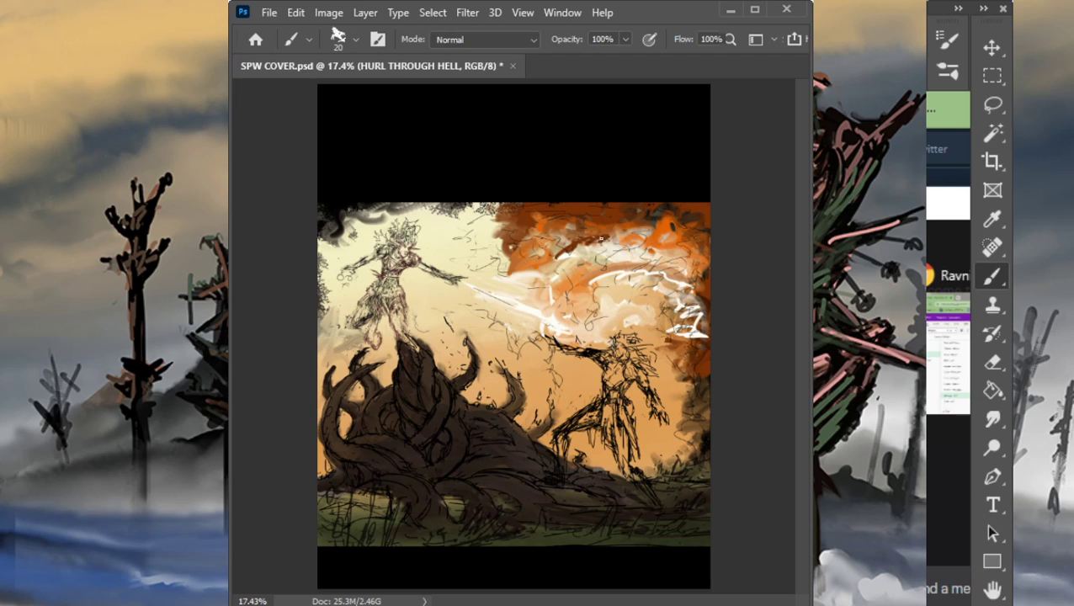
Step: Paint a white outer arc over the top of the flame cloud, extending down to the canvas's right edge
{"action": "left_click_drag", "start_coordinate": [556, 257], "coordinate": [603, 239]}
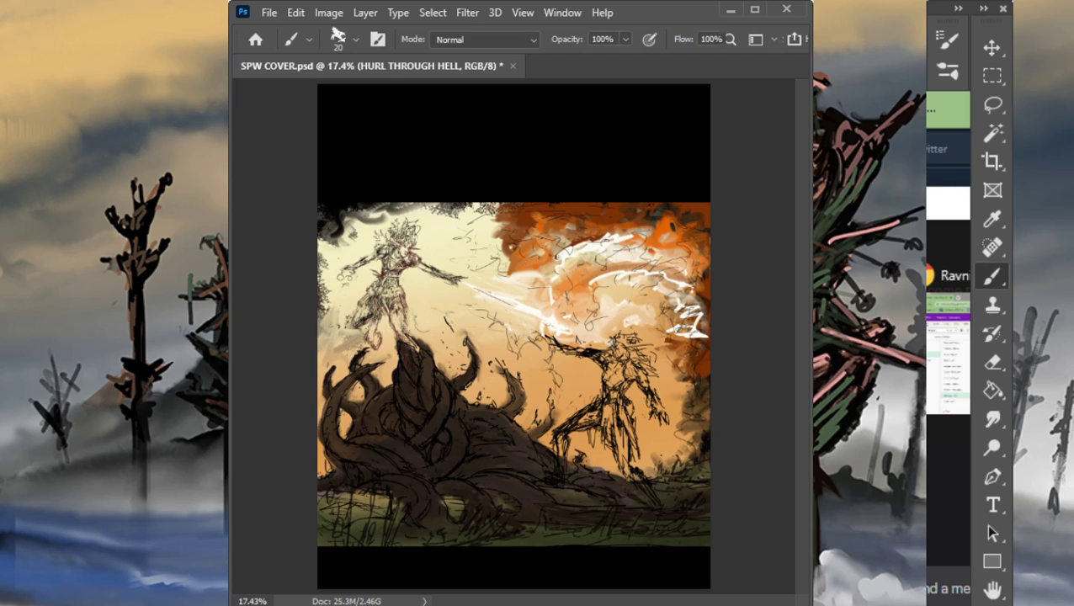
{"action": "left_click_drag", "start_coordinate": [605, 247], "coordinate": [584, 247]}
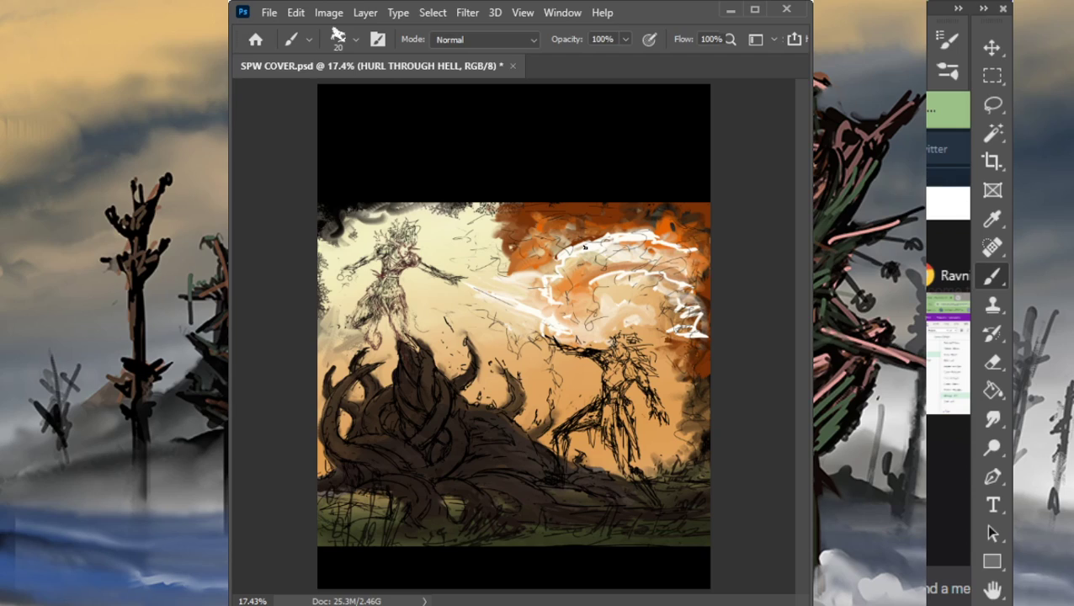
{"action": "left_click_drag", "start_coordinate": [697, 271], "coordinate": [707, 286]}
Step: Smudge the white outer arc into the surrounding orange to form a sweeping swirl
{"action": "key", "text": "r"}
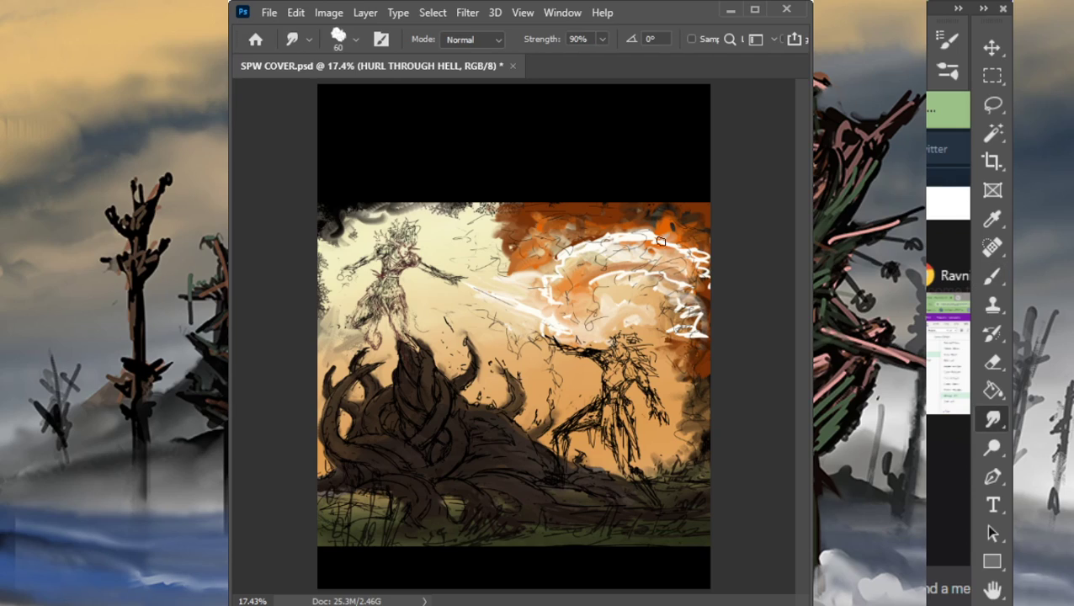
{"action": "mouse_move", "coordinate": [660, 249]}
{"action": "left_mouse_down"}
{"action": "mouse_move", "coordinate": [668, 242]}
{"action": "mouse_move", "coordinate": [704, 275]}
{"action": "left_mouse_up"}
{"action": "mouse_move", "coordinate": [620, 237]}
{"action": "left_mouse_down"}
{"action": "mouse_move", "coordinate": [550, 246]}
{"action": "mouse_move", "coordinate": [559, 257]}
{"action": "mouse_move", "coordinate": [598, 242]}
{"action": "mouse_move", "coordinate": [685, 238]}
{"action": "mouse_move", "coordinate": [558, 249]}
{"action": "mouse_move", "coordinate": [537, 262]}
{"action": "left_mouse_up"}
{"action": "key", "text": "b"}
{"action": "key", "text": "r"}
{"action": "mouse_move", "coordinate": [585, 237]}
{"action": "left_mouse_down"}
{"action": "mouse_move", "coordinate": [620, 228]}
{"action": "mouse_move", "coordinate": [543, 258]}
{"action": "mouse_move", "coordinate": [609, 231]}
{"action": "mouse_move", "coordinate": [695, 245]}
{"action": "left_mouse_up"}
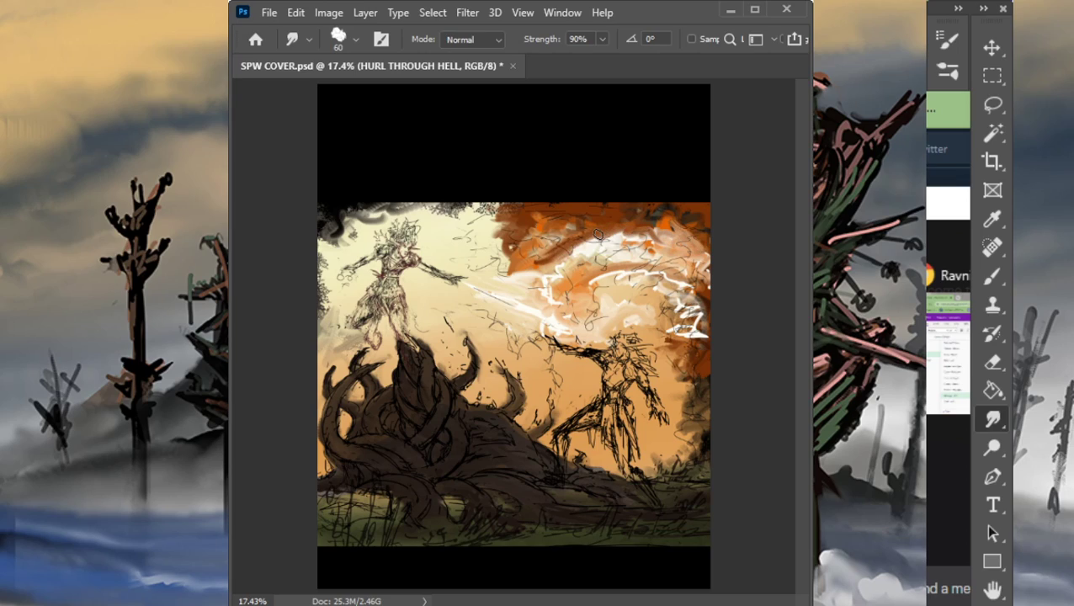
{"action": "mouse_move", "coordinate": [549, 260]}
{"action": "left_mouse_down"}
{"action": "mouse_move", "coordinate": [520, 276]}
{"action": "mouse_move", "coordinate": [542, 267]}
{"action": "mouse_move", "coordinate": [541, 300]}
{"action": "mouse_move", "coordinate": [546, 287]}
{"action": "left_mouse_up"}
Step: Paint dark burnt orange strokes curving between the white arcs, with white touches at the beam's end
{"action": "key", "text": "b"}
{"action": "key", "text": "r"}
{"action": "key", "text": "b"}
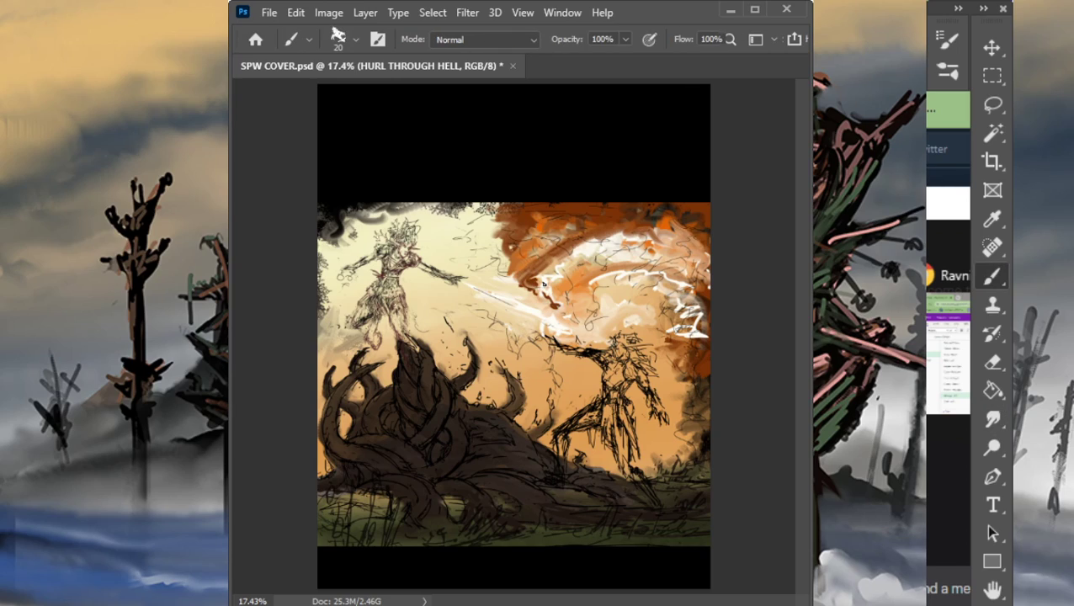
{"action": "mouse_move", "coordinate": [560, 306]}
{"action": "left_mouse_down"}
{"action": "mouse_move", "coordinate": [573, 322]}
{"action": "mouse_move", "coordinate": [589, 262]}
{"action": "mouse_move", "coordinate": [650, 257]}
{"action": "mouse_move", "coordinate": [704, 269]}
{"action": "mouse_move", "coordinate": [683, 296]}
{"action": "mouse_move", "coordinate": [646, 266]}
{"action": "mouse_move", "coordinate": [707, 270]}
{"action": "left_mouse_up"}
Step: Smudge the burnt orange foliage above the swirl and the dark arc inside it along the curved flow
{"action": "key", "text": "r"}
{"action": "left_click_drag", "start_coordinate": [685, 216], "coordinate": [532, 243]}
{"action": "left_click_drag", "start_coordinate": [669, 222], "coordinate": [637, 208]}
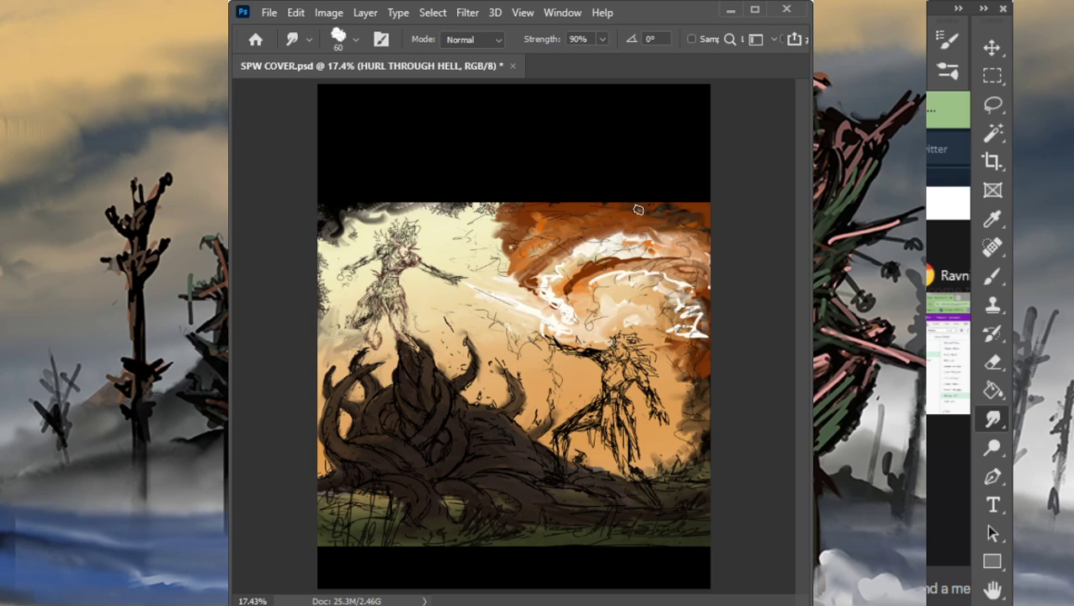
{"action": "mouse_move", "coordinate": [704, 215]}
{"action": "left_mouse_down"}
{"action": "mouse_move", "coordinate": [636, 220]}
{"action": "mouse_move", "coordinate": [680, 241]}
{"action": "left_mouse_up"}
{"action": "left_click_drag", "start_coordinate": [587, 276], "coordinate": [598, 280]}
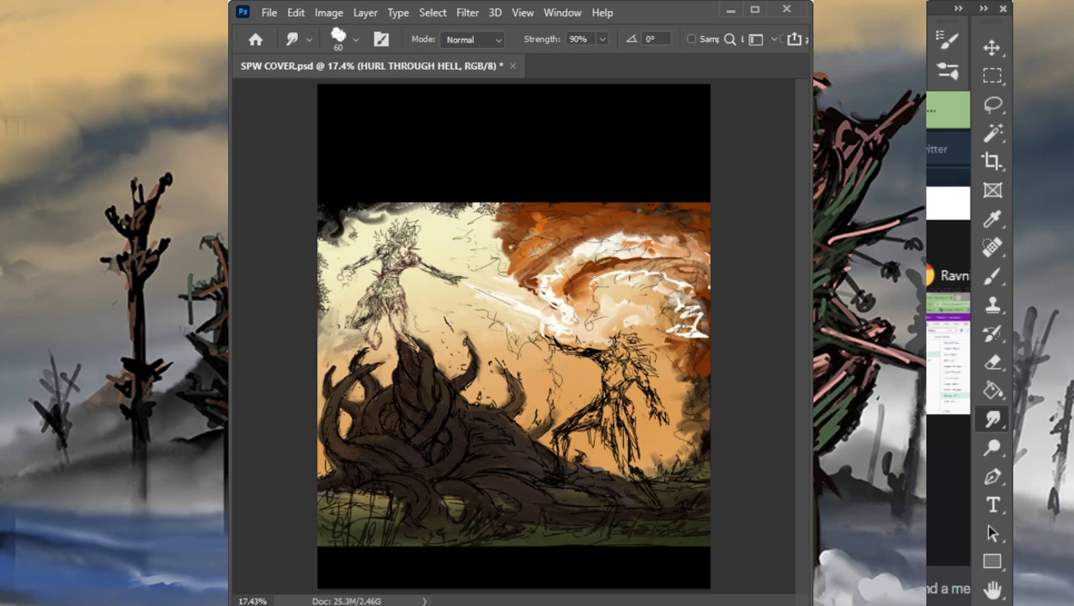
Step: Add white strokes around the inner arc and a squiggle trailing down its right end, and blend the swirl
{"action": "key", "text": "b"}
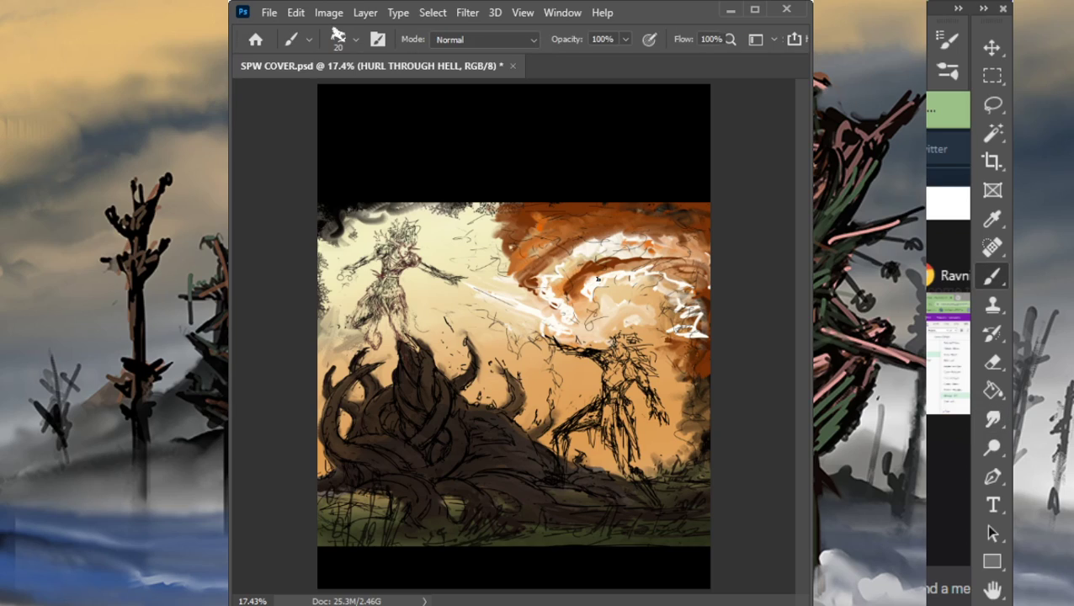
{"action": "mouse_move", "coordinate": [680, 294]}
{"action": "left_mouse_down"}
{"action": "mouse_move", "coordinate": [699, 309]}
{"action": "mouse_move", "coordinate": [686, 366]}
{"action": "mouse_move", "coordinate": [697, 307]}
{"action": "mouse_move", "coordinate": [633, 274]}
{"action": "mouse_move", "coordinate": [593, 286]}
{"action": "mouse_move", "coordinate": [682, 279]}
{"action": "mouse_move", "coordinate": [626, 270]}
{"action": "mouse_move", "coordinate": [679, 262]}
{"action": "mouse_move", "coordinate": [623, 269]}
{"action": "left_mouse_up"}
{"action": "key", "text": "r"}
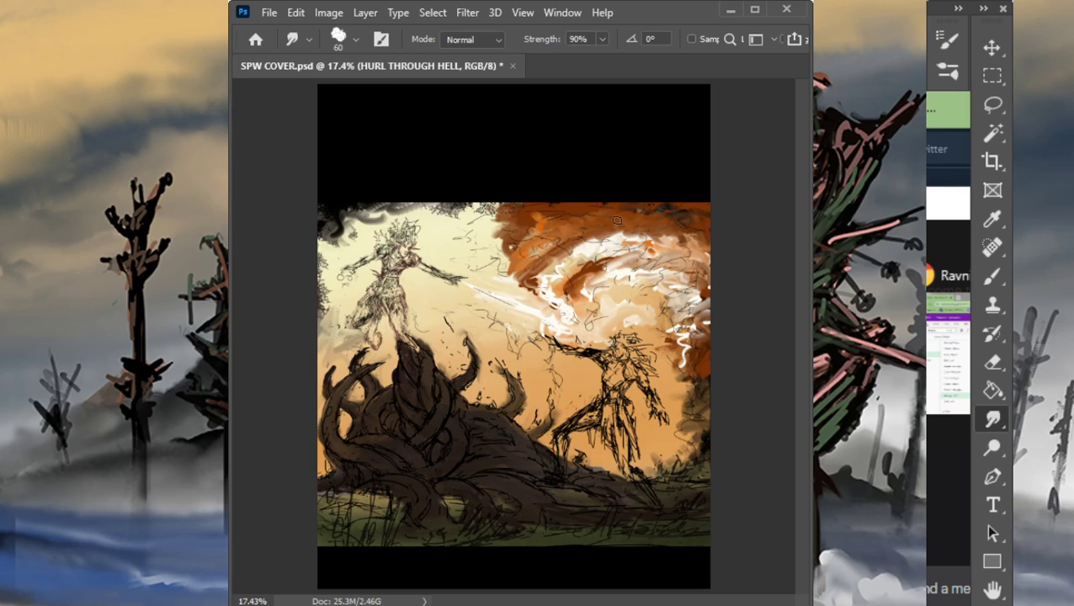
Step: Paint black strokes along the upper edge and outer tip of the orange cloud and smudge them into it
{"action": "key", "text": "b"}
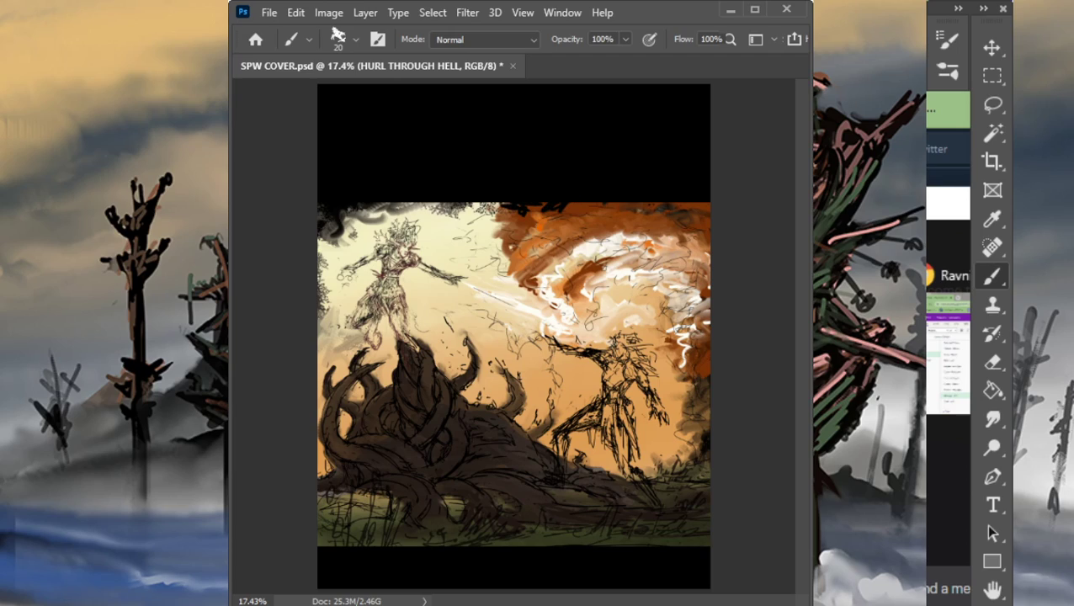
{"action": "mouse_move", "coordinate": [517, 220]}
{"action": "left_mouse_down"}
{"action": "mouse_move", "coordinate": [486, 222]}
{"action": "mouse_move", "coordinate": [541, 229]}
{"action": "left_mouse_up"}
{"action": "left_click_drag", "start_coordinate": [620, 212], "coordinate": [589, 198]}
{"action": "key", "text": "r"}
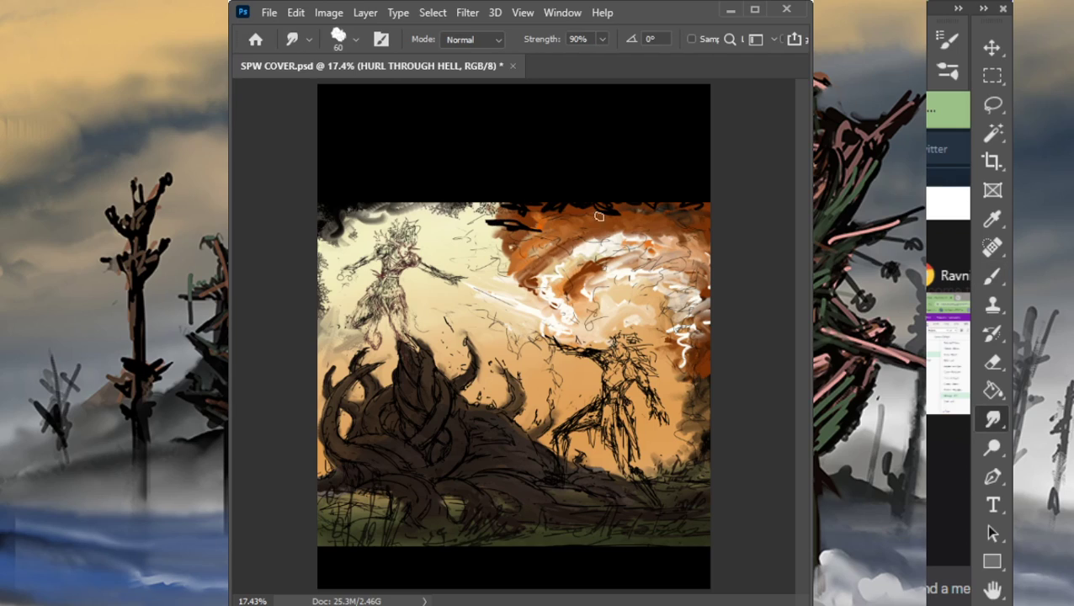
{"action": "left_click_drag", "start_coordinate": [680, 206], "coordinate": [693, 217]}
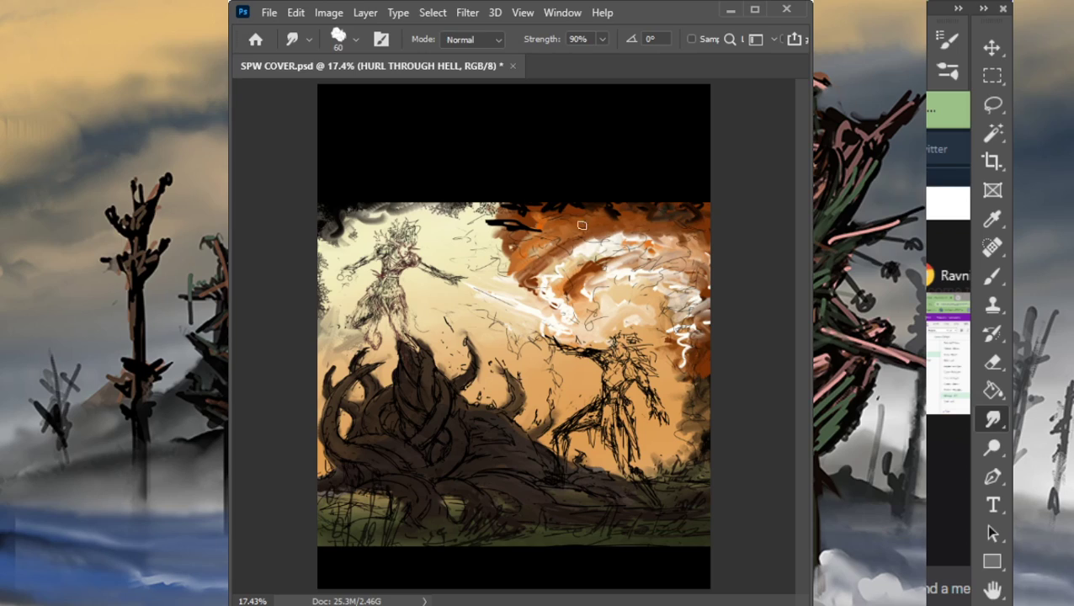
{"action": "mouse_move", "coordinate": [514, 225]}
{"action": "left_mouse_down"}
{"action": "mouse_move", "coordinate": [546, 227]}
{"action": "mouse_move", "coordinate": [509, 222]}
{"action": "mouse_move", "coordinate": [528, 239]}
{"action": "mouse_move", "coordinate": [483, 241]}
{"action": "mouse_move", "coordinate": [505, 246]}
{"action": "mouse_move", "coordinate": [470, 229]}
{"action": "mouse_move", "coordinate": [504, 244]}
{"action": "mouse_move", "coordinate": [471, 218]}
{"action": "mouse_move", "coordinate": [505, 221]}
{"action": "mouse_move", "coordinate": [446, 217]}
{"action": "mouse_move", "coordinate": [500, 234]}
{"action": "mouse_move", "coordinate": [498, 266]}
{"action": "mouse_move", "coordinate": [485, 262]}
{"action": "mouse_move", "coordinate": [539, 232]}
{"action": "mouse_move", "coordinate": [611, 236]}
{"action": "left_mouse_up"}
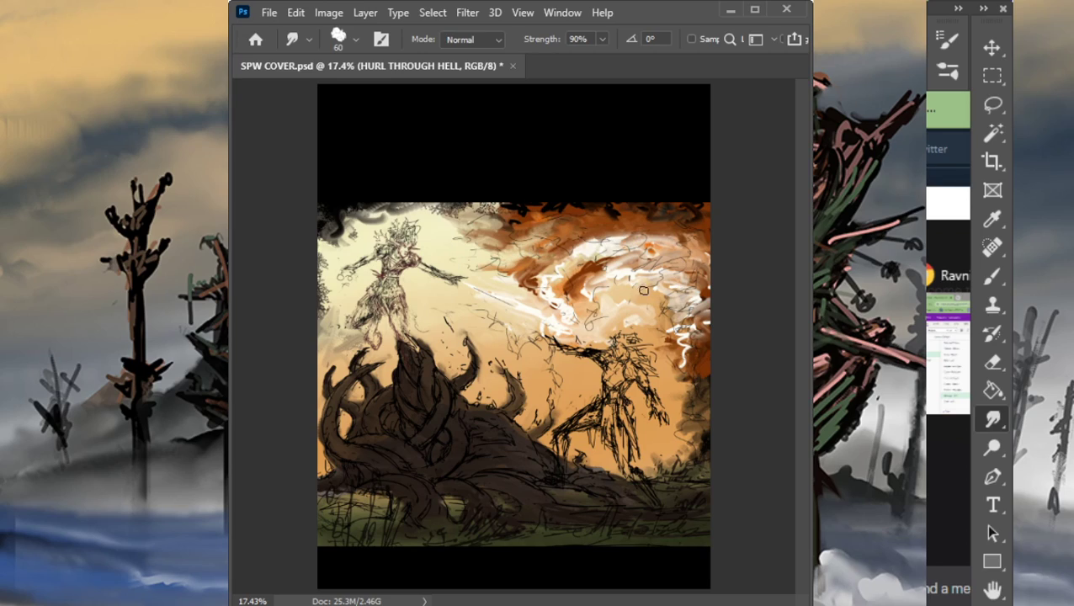
Step: Build up the swirl's center with curved white and black strokes, smudging them along the flow
{"action": "key", "text": "b"}
{"action": "mouse_move", "coordinate": [643, 299]}
{"action": "left_mouse_down"}
{"action": "mouse_move", "coordinate": [608, 305]}
{"action": "mouse_move", "coordinate": [646, 311]}
{"action": "left_mouse_up"}
{"action": "key", "text": "r"}
{"action": "key", "text": "b"}
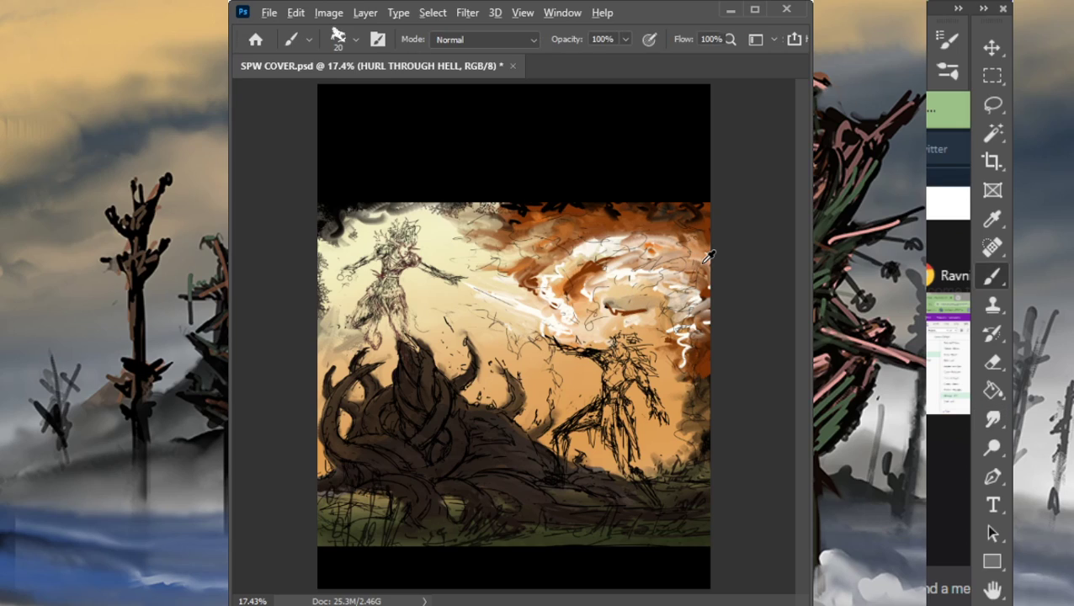
{"action": "mouse_move", "coordinate": [675, 354]}
{"action": "left_mouse_down"}
{"action": "mouse_move", "coordinate": [683, 335]}
{"action": "mouse_move", "coordinate": [664, 327]}
{"action": "left_mouse_up"}
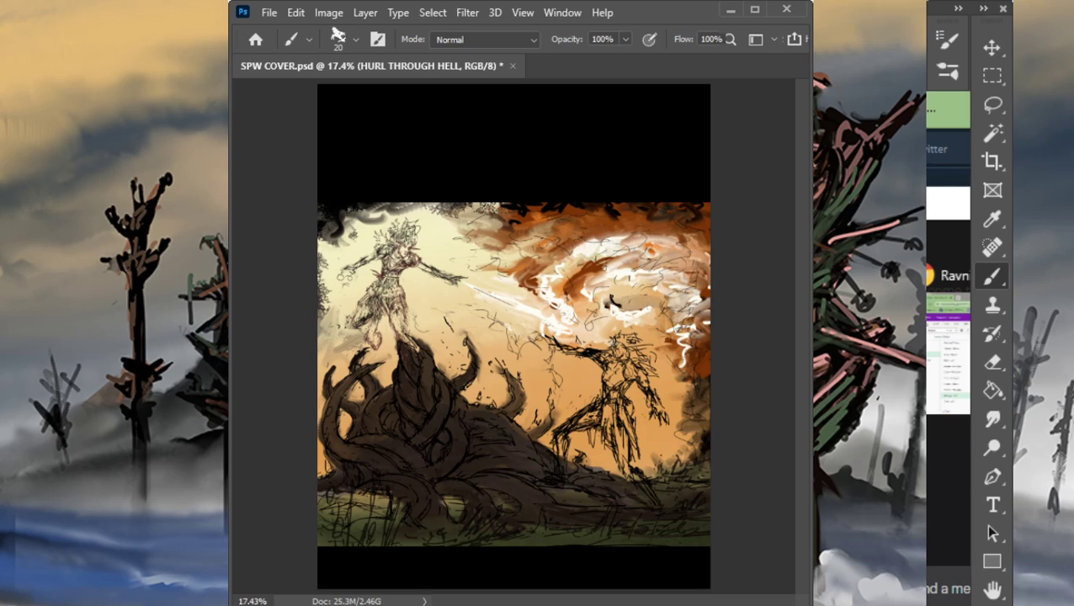
{"action": "key", "text": "r"}
{"action": "left_click_drag", "start_coordinate": [622, 312], "coordinate": [666, 300]}
{"action": "key", "text": "b"}
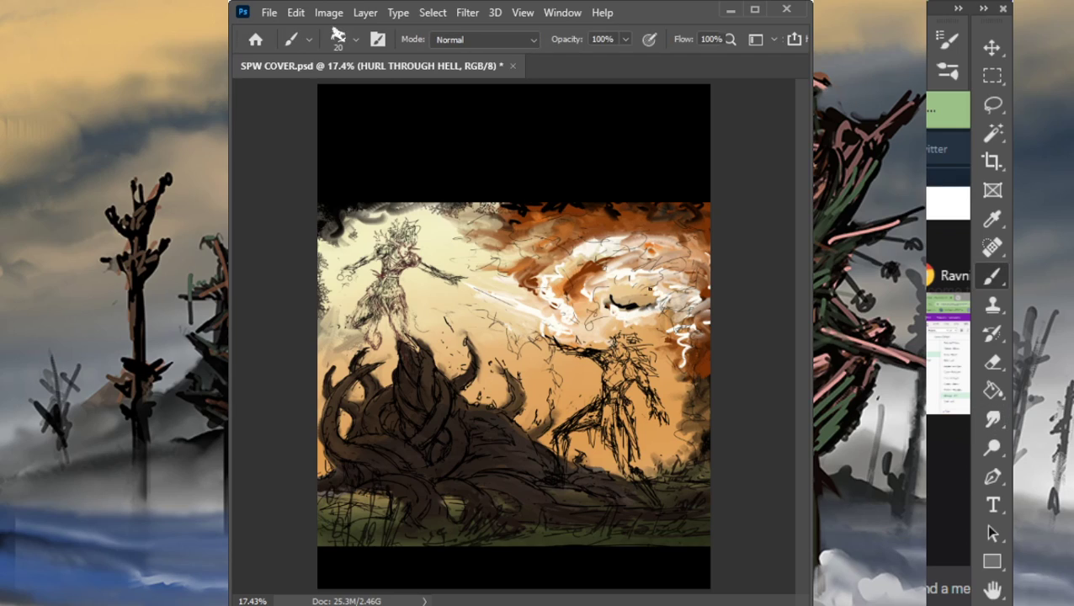
{"action": "key", "text": "r"}
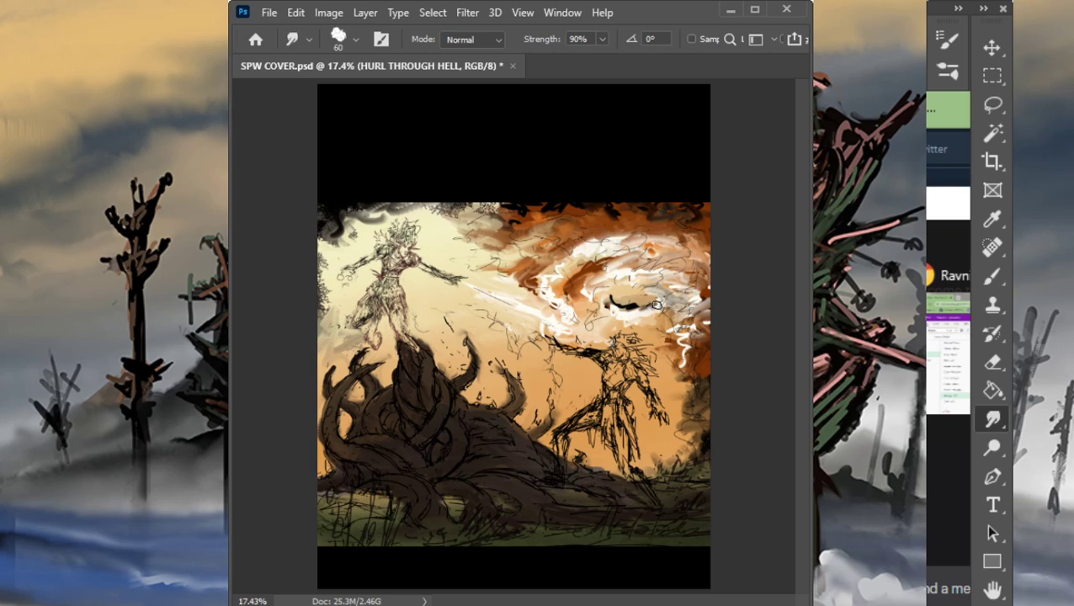
Step: Add black accents around the swirl's lower rim and below the lower figure's outstretched arm, and blend in white touches there
{"action": "key", "text": "b"}
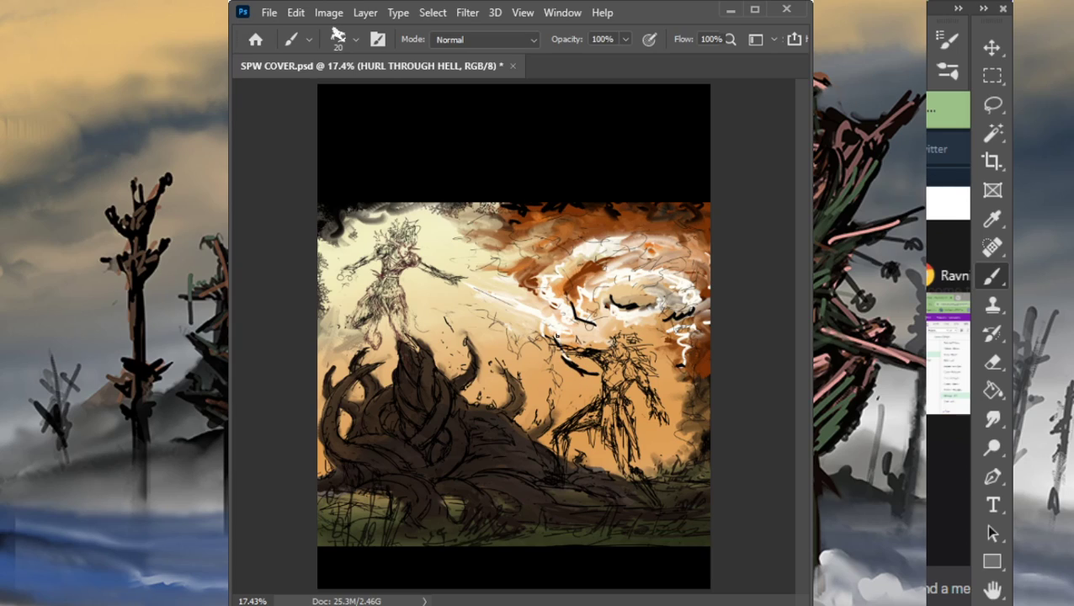
{"action": "left_click_drag", "start_coordinate": [555, 339], "coordinate": [590, 376]}
{"action": "key", "text": "r"}
{"action": "mouse_move", "coordinate": [555, 338]}
{"action": "left_mouse_down"}
{"action": "mouse_move", "coordinate": [588, 372]}
{"action": "mouse_move", "coordinate": [549, 365]}
{"action": "mouse_move", "coordinate": [559, 373]}
{"action": "mouse_move", "coordinate": [543, 332]}
{"action": "mouse_move", "coordinate": [588, 370]}
{"action": "left_mouse_up"}
{"action": "key", "text": "b"}
{"action": "key", "text": "r"}
{"action": "key", "text": "b"}
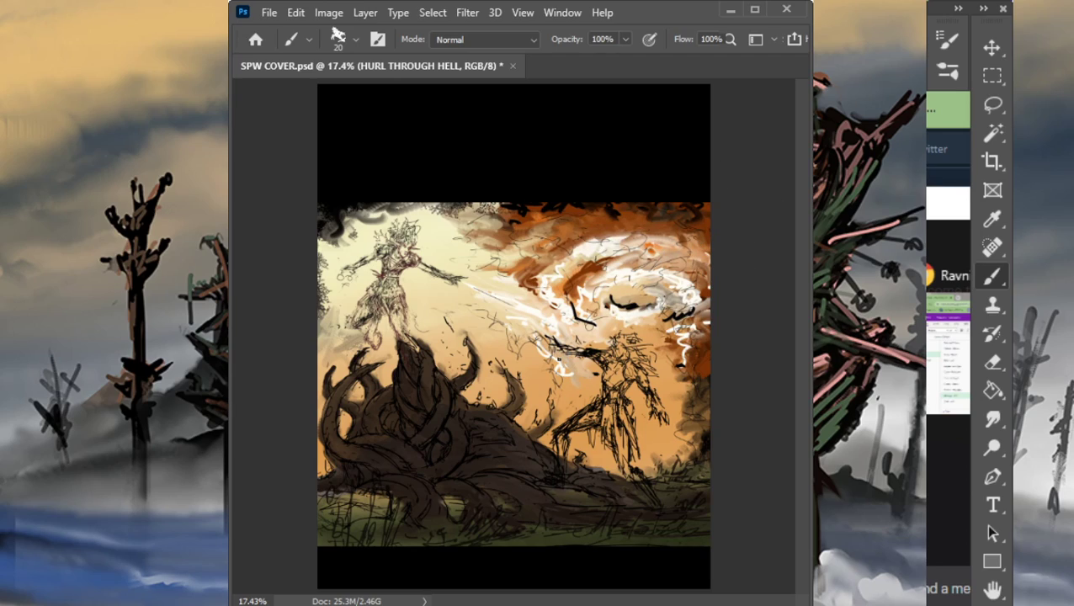
Step: Blend the marks under the lower figure's arm into a soft shadow and paint a black arc inside the swirl's center
{"action": "mouse_move", "coordinate": [581, 385]}
{"action": "left_mouse_down"}
{"action": "mouse_move", "coordinate": [566, 361]}
{"action": "mouse_move", "coordinate": [562, 379]}
{"action": "mouse_move", "coordinate": [588, 388]}
{"action": "mouse_move", "coordinate": [569, 362]}
{"action": "mouse_move", "coordinate": [558, 377]}
{"action": "mouse_move", "coordinate": [540, 347]}
{"action": "mouse_move", "coordinate": [569, 323]}
{"action": "mouse_move", "coordinate": [527, 350]}
{"action": "mouse_move", "coordinate": [620, 391]}
{"action": "mouse_move", "coordinate": [610, 385]}
{"action": "mouse_move", "coordinate": [699, 363]}
{"action": "mouse_move", "coordinate": [679, 352]}
{"action": "mouse_move", "coordinate": [692, 337]}
{"action": "mouse_move", "coordinate": [663, 333]}
{"action": "mouse_move", "coordinate": [633, 301]}
{"action": "mouse_move", "coordinate": [613, 317]}
{"action": "mouse_move", "coordinate": [640, 313]}
{"action": "mouse_move", "coordinate": [618, 337]}
{"action": "mouse_move", "coordinate": [656, 291]}
{"action": "mouse_move", "coordinate": [633, 300]}
{"action": "mouse_move", "coordinate": [670, 290]}
{"action": "mouse_move", "coordinate": [619, 294]}
{"action": "mouse_move", "coordinate": [649, 292]}
{"action": "left_mouse_up"}
{"action": "key", "text": "r"}
{"action": "key", "text": "b"}
{"action": "key", "text": "r"}
{"action": "key", "text": "b"}
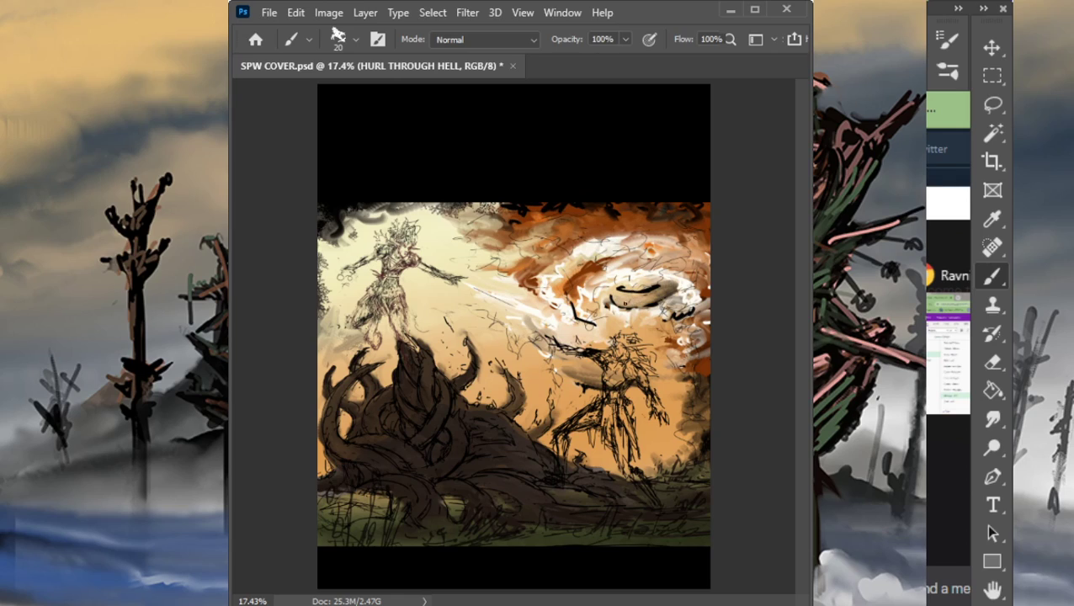
Step: Smudge the black arc in the swirl's center and add short black strokes above it
{"action": "key", "text": "r"}
{"action": "mouse_move", "coordinate": [618, 299]}
{"action": "left_mouse_down"}
{"action": "mouse_move", "coordinate": [649, 302]}
{"action": "mouse_move", "coordinate": [638, 304]}
{"action": "mouse_move", "coordinate": [660, 288]}
{"action": "mouse_move", "coordinate": [650, 296]}
{"action": "left_mouse_up"}
{"action": "key", "text": "b"}
{"action": "key", "text": "r"}
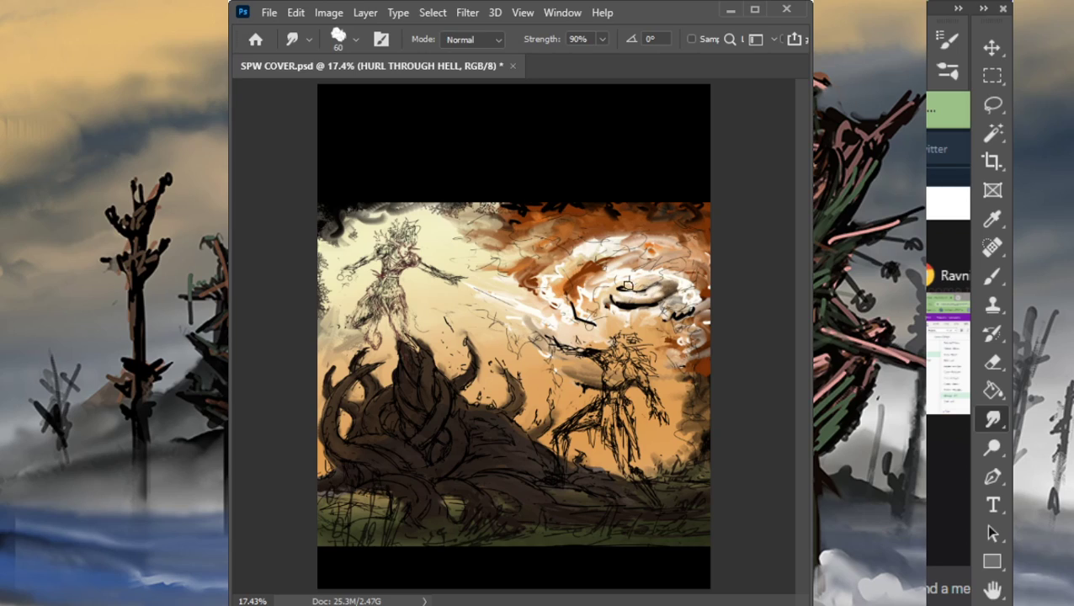
{"action": "key", "text": "b"}
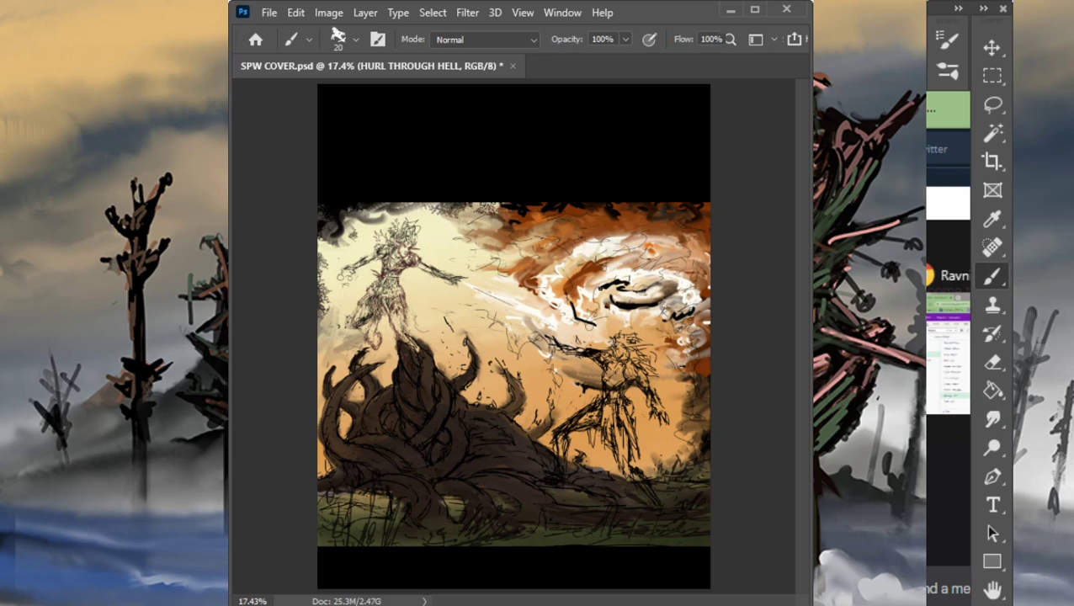
Step: Dot black accents along the swirl's upper white arc and smudge the center into grey and white cloud streaks
{"action": "key", "text": "r"}
{"action": "mouse_move", "coordinate": [637, 274]}
{"action": "left_mouse_down"}
{"action": "mouse_move", "coordinate": [599, 283]}
{"action": "mouse_move", "coordinate": [669, 272]}
{"action": "mouse_move", "coordinate": [653, 285]}
{"action": "mouse_move", "coordinate": [670, 284]}
{"action": "mouse_move", "coordinate": [616, 290]}
{"action": "mouse_move", "coordinate": [662, 273]}
{"action": "mouse_move", "coordinate": [684, 288]}
{"action": "mouse_move", "coordinate": [625, 300]}
{"action": "mouse_move", "coordinate": [630, 311]}
{"action": "mouse_move", "coordinate": [652, 303]}
{"action": "mouse_move", "coordinate": [595, 280]}
{"action": "mouse_move", "coordinate": [581, 284]}
{"action": "mouse_move", "coordinate": [610, 256]}
{"action": "mouse_move", "coordinate": [682, 254]}
{"action": "mouse_move", "coordinate": [655, 244]}
{"action": "mouse_move", "coordinate": [693, 260]}
{"action": "left_mouse_up"}
{"action": "key", "text": "b"}
{"action": "key", "text": "r"}
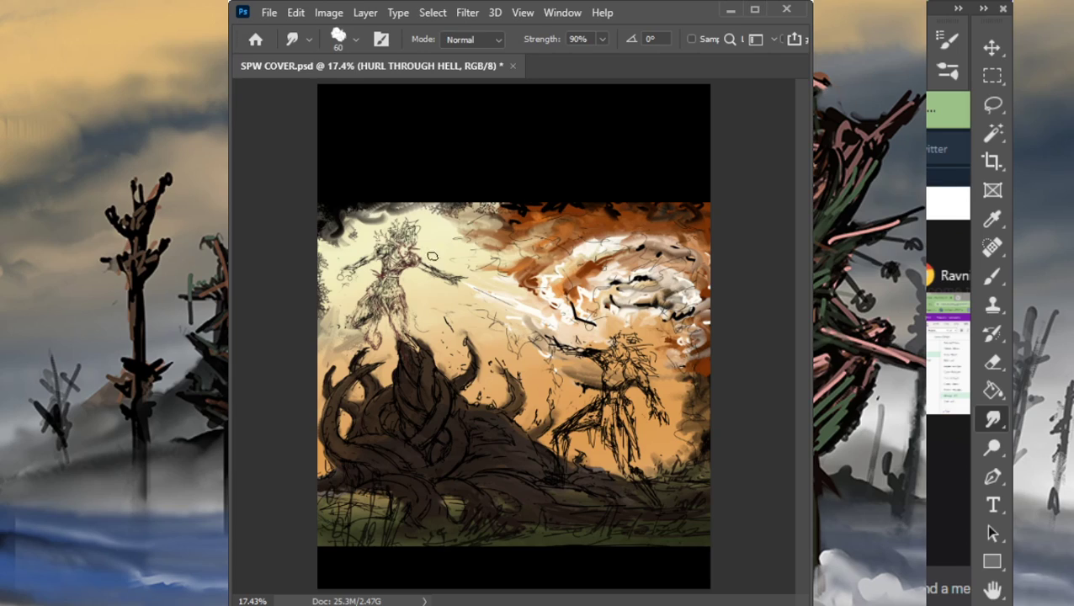
{"action": "mouse_move", "coordinate": [655, 293]}
{"action": "left_mouse_down"}
{"action": "mouse_move", "coordinate": [642, 302]}
{"action": "mouse_move", "coordinate": [672, 293]}
{"action": "mouse_move", "coordinate": [660, 305]}
{"action": "left_mouse_up"}
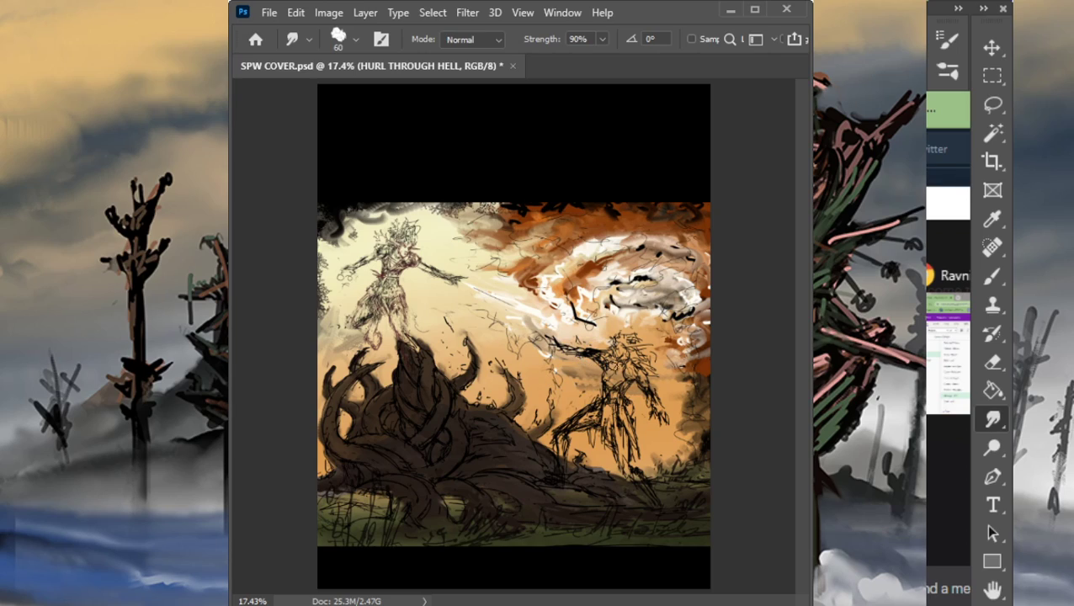
Step: Paint white strokes around the lower figure's arm and behind the figure, and smudge the burnt orange edge beside it
{"action": "key", "text": "b"}
{"action": "mouse_move", "coordinate": [559, 364]}
{"action": "left_mouse_down"}
{"action": "mouse_move", "coordinate": [572, 372]}
{"action": "mouse_move", "coordinate": [586, 352]}
{"action": "mouse_move", "coordinate": [603, 374]}
{"action": "mouse_move", "coordinate": [694, 338]}
{"action": "mouse_move", "coordinate": [679, 374]}
{"action": "mouse_move", "coordinate": [707, 396]}
{"action": "mouse_move", "coordinate": [689, 411]}
{"action": "left_mouse_up"}
{"action": "key", "text": "r"}
{"action": "mouse_move", "coordinate": [653, 353]}
{"action": "left_mouse_down"}
{"action": "mouse_move", "coordinate": [692, 343]}
{"action": "mouse_move", "coordinate": [655, 345]}
{"action": "mouse_move", "coordinate": [703, 320]}
{"action": "mouse_move", "coordinate": [686, 296]}
{"action": "mouse_move", "coordinate": [681, 323]}
{"action": "left_mouse_up"}
{"action": "left_click_drag", "start_coordinate": [683, 378], "coordinate": [653, 383]}
{"action": "mouse_move", "coordinate": [670, 384]}
{"action": "left_mouse_down"}
{"action": "mouse_move", "coordinate": [702, 367]}
{"action": "mouse_move", "coordinate": [685, 369]}
{"action": "mouse_move", "coordinate": [703, 353]}
{"action": "left_mouse_up"}
{"action": "mouse_move", "coordinate": [691, 362]}
{"action": "left_mouse_down"}
{"action": "mouse_move", "coordinate": [653, 381]}
{"action": "mouse_move", "coordinate": [705, 367]}
{"action": "left_mouse_up"}
{"action": "mouse_move", "coordinate": [681, 395]}
{"action": "left_mouse_down"}
{"action": "mouse_move", "coordinate": [707, 390]}
{"action": "mouse_move", "coordinate": [700, 345]}
{"action": "left_mouse_up"}
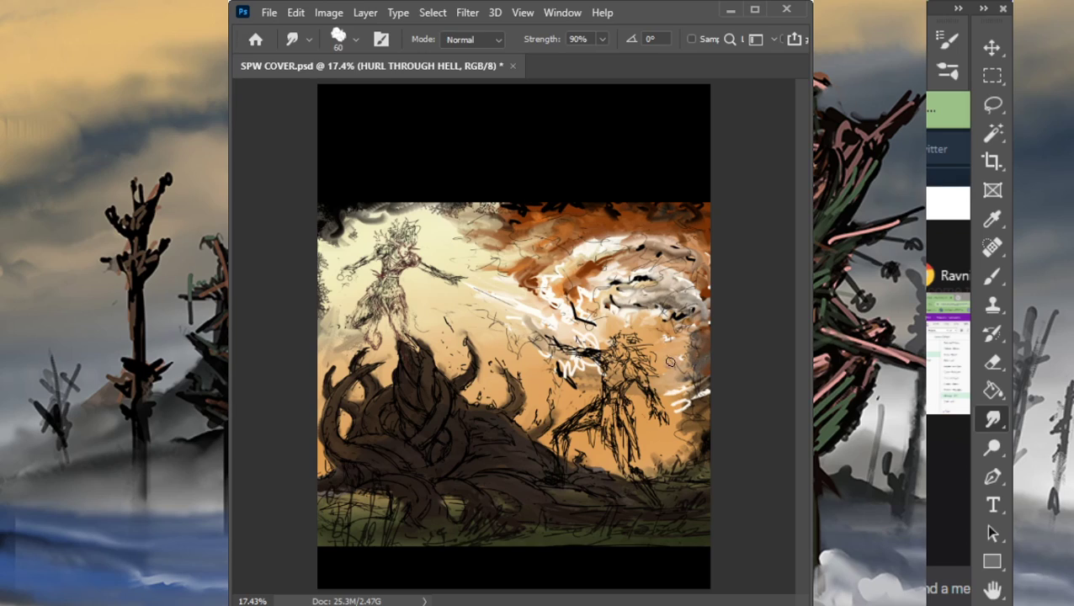
Step: Smudge the white strokes beside the lower figure and along the upper edge of the cloud swirl into the orange background
{"action": "key", "text": "b"}
{"action": "key", "text": "r"}
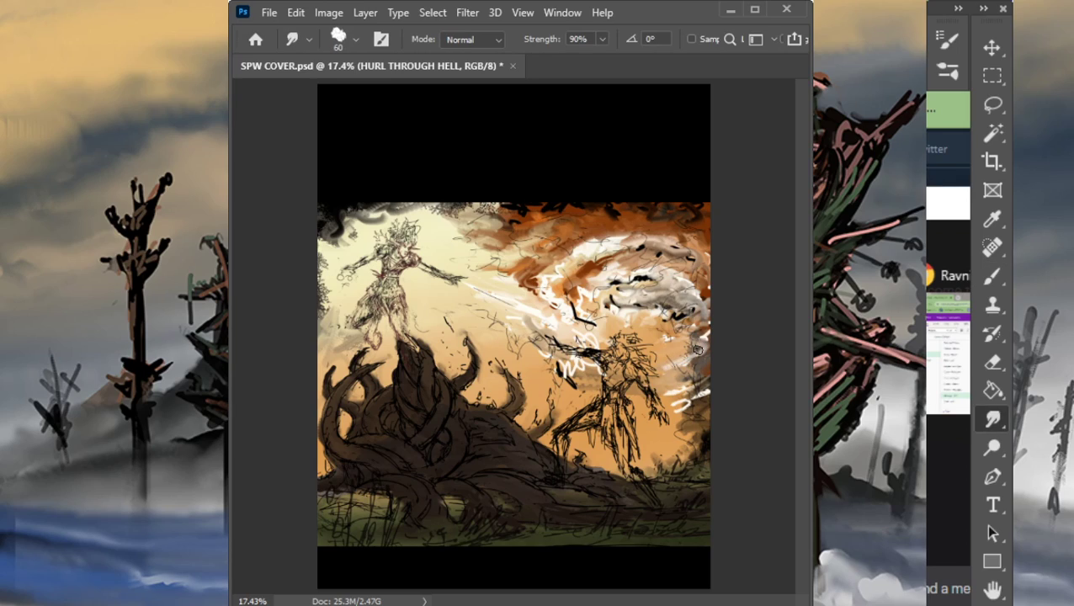
{"action": "mouse_move", "coordinate": [698, 350]}
{"action": "left_mouse_down"}
{"action": "mouse_move", "coordinate": [709, 332]}
{"action": "mouse_move", "coordinate": [680, 362]}
{"action": "mouse_move", "coordinate": [680, 390]}
{"action": "left_mouse_up"}
{"action": "left_click_drag", "start_coordinate": [671, 338], "coordinate": [646, 327]}
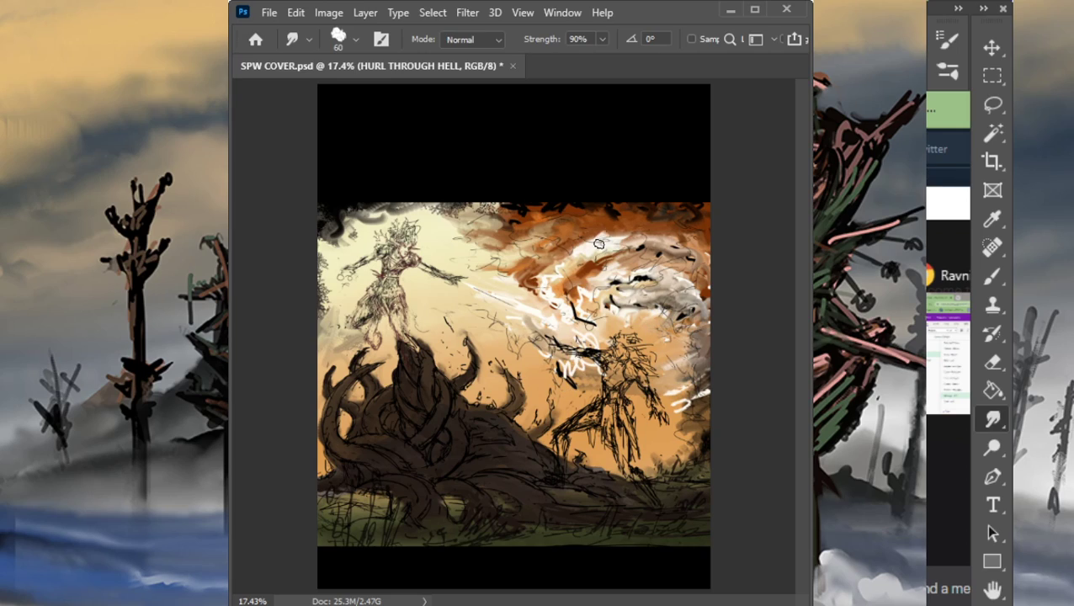
{"action": "left_click_drag", "start_coordinate": [559, 237], "coordinate": [669, 215]}
{"action": "mouse_move", "coordinate": [554, 260]}
{"action": "left_mouse_down"}
{"action": "mouse_move", "coordinate": [657, 233]}
{"action": "mouse_move", "coordinate": [699, 248]}
{"action": "left_mouse_up"}
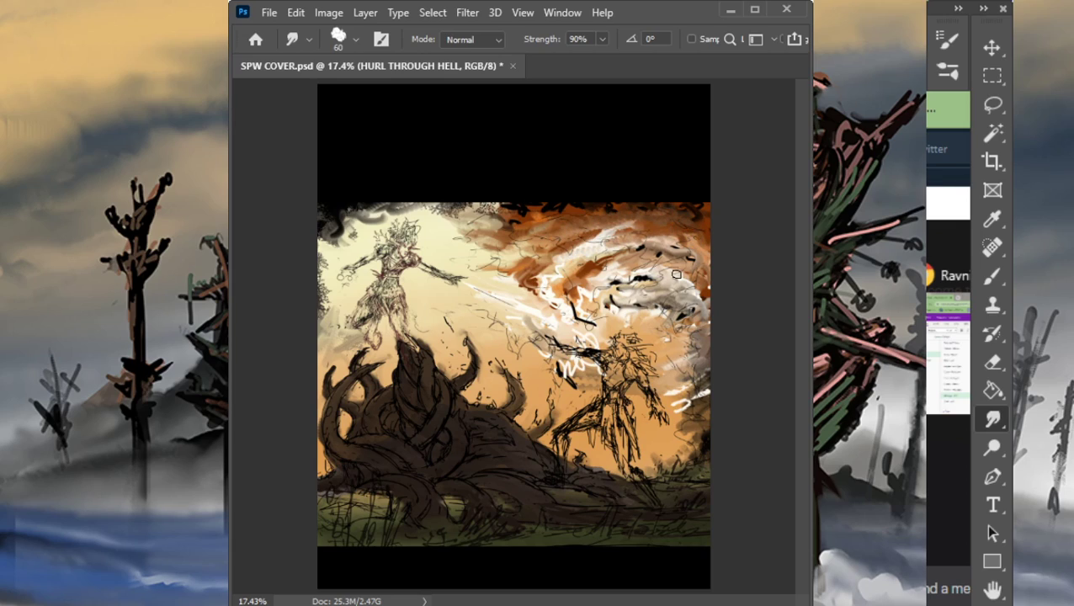
Step: Smudge the white marks beneath the lower figure's outstretched arm into the background, judging the whole composition at a smaller scale
{"action": "key", "text": "z"}
{"action": "left_click_drag", "start_coordinate": [586, 339], "coordinate": [493, 355]}
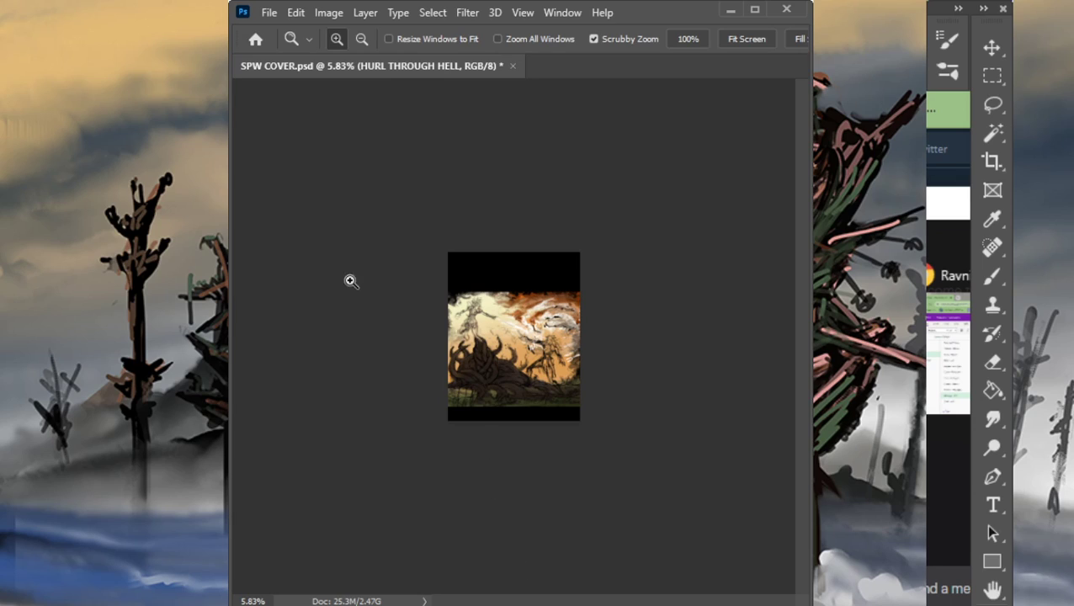
{"action": "left_click", "coordinate": [485, 354]}
{"action": "key", "text": "r"}
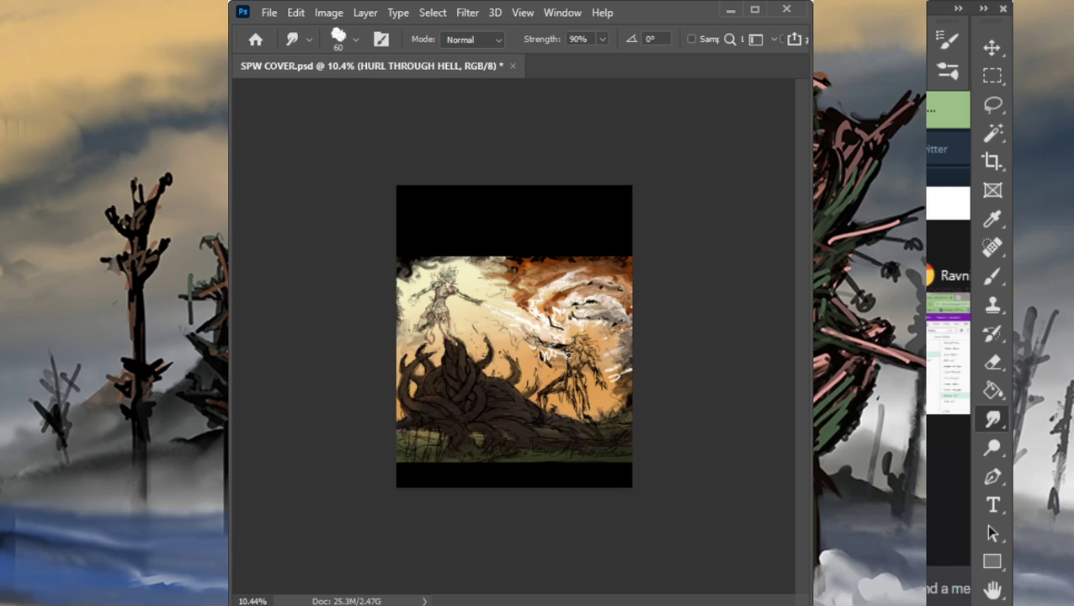
Step: Add a new layer, paint white strokes around the lower figure with a size 50 brush, and smudge them into the background
{"action": "key", "text": "b"}
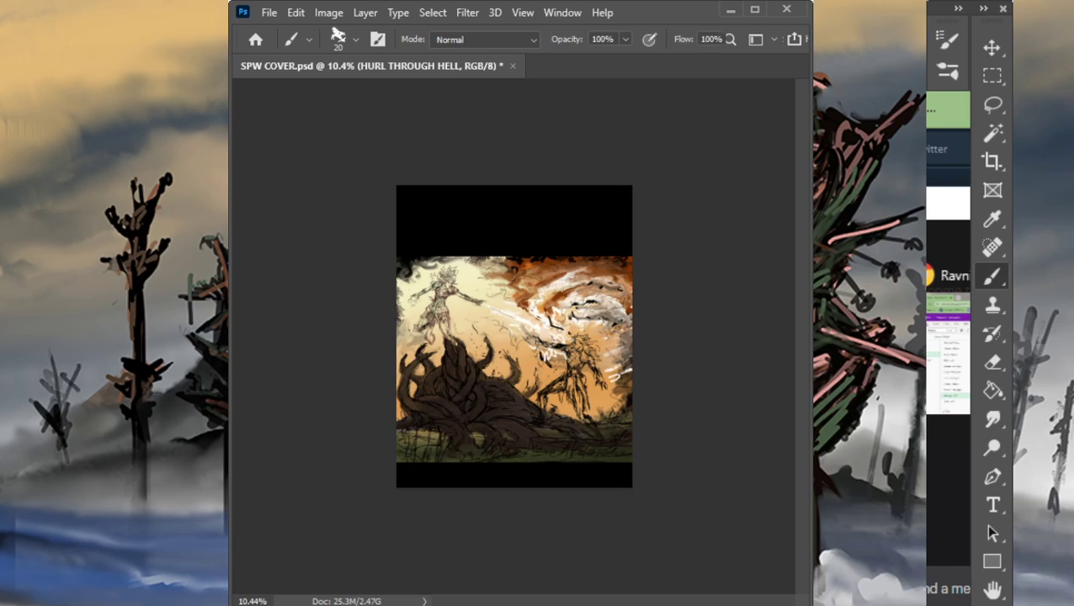
{"action": "key", "text": "ctrl+alt+shift+n"}
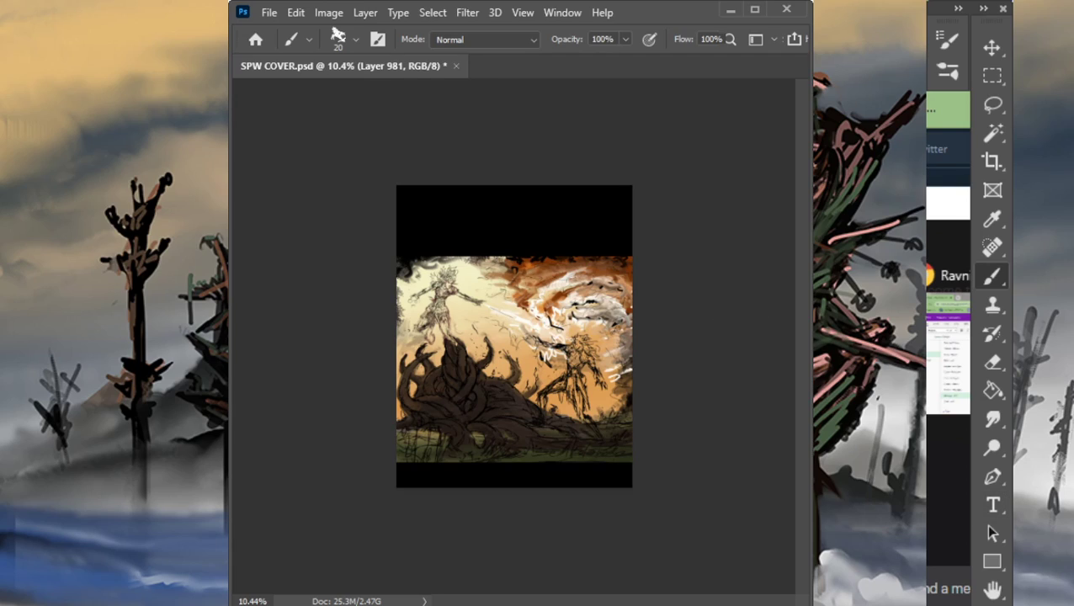
{"action": "key", "text": "bracketright"}
{"action": "mouse_move", "coordinate": [562, 350]}
{"action": "left_mouse_down"}
{"action": "mouse_move", "coordinate": [566, 364]}
{"action": "mouse_move", "coordinate": [567, 340]}
{"action": "mouse_move", "coordinate": [586, 358]}
{"action": "mouse_move", "coordinate": [582, 340]}
{"action": "mouse_move", "coordinate": [594, 352]}
{"action": "mouse_move", "coordinate": [600, 330]}
{"action": "mouse_move", "coordinate": [600, 366]}
{"action": "mouse_move", "coordinate": [581, 374]}
{"action": "mouse_move", "coordinate": [604, 387]}
{"action": "left_mouse_up"}
{"action": "left_click_drag", "start_coordinate": [569, 374], "coordinate": [592, 396]}
{"action": "key", "text": "r"}
{"action": "left_click_drag", "start_coordinate": [562, 352], "coordinate": [553, 370]}
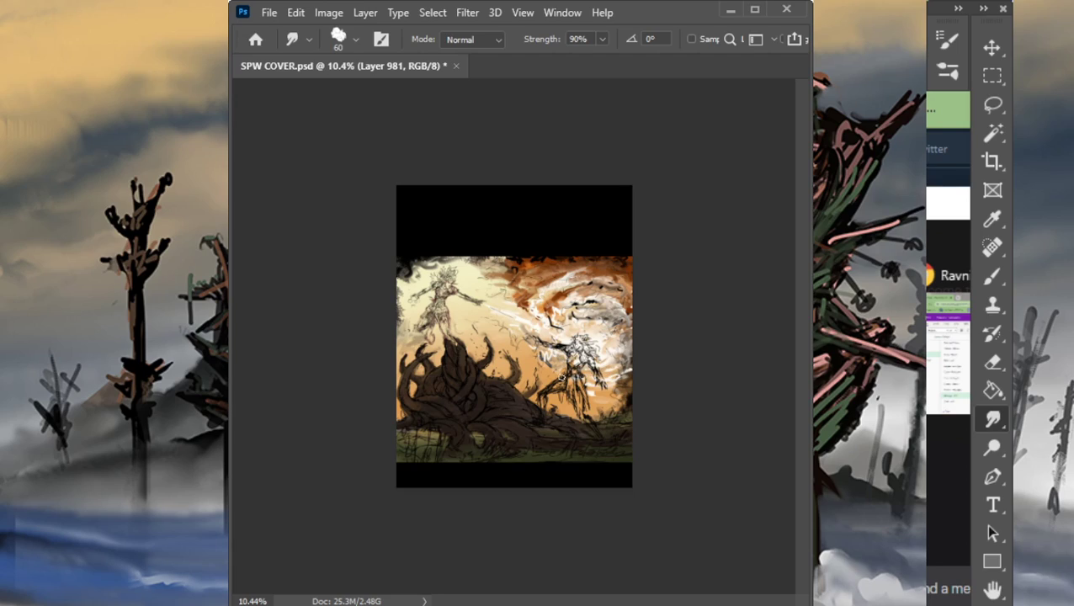
Step: Paint small strokes into the beam in front of the lower figure's raised hand and smudge them into smoky streaks
{"action": "key", "text": "b"}
{"action": "key", "text": "r"}
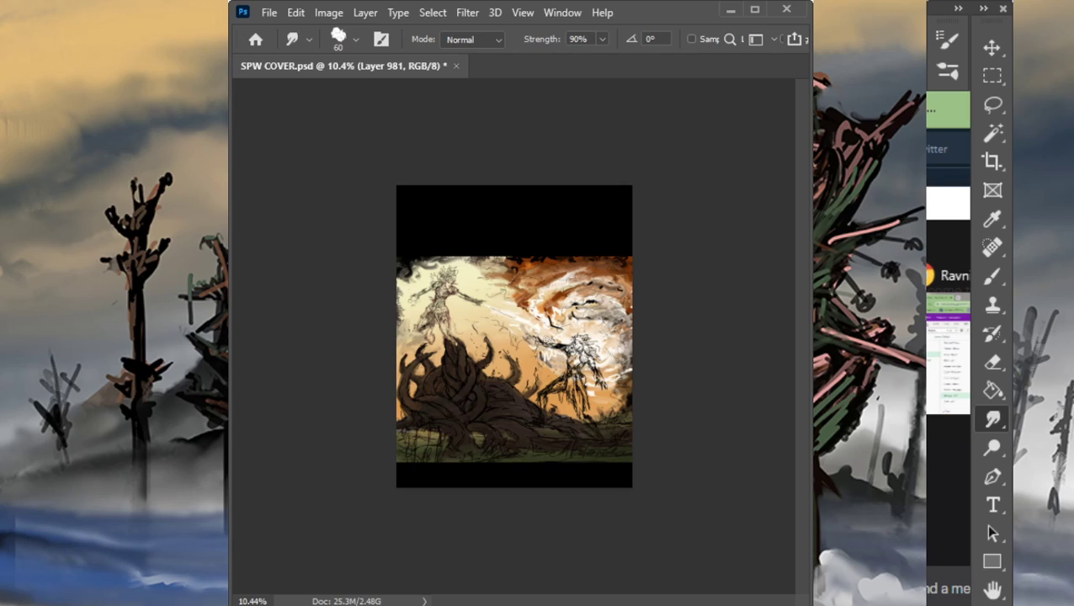
{"action": "key", "text": "b"}
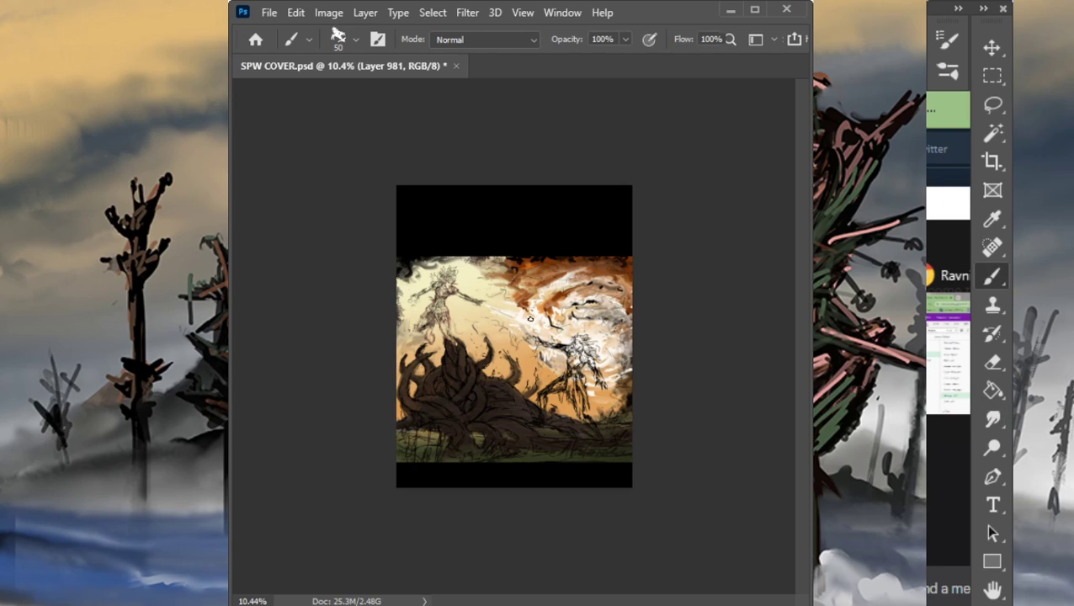
{"action": "key", "text": "r"}
{"action": "key", "text": "b"}
{"action": "mouse_move", "coordinate": [512, 317]}
{"action": "left_mouse_down"}
{"action": "mouse_move", "coordinate": [559, 322]}
{"action": "mouse_move", "coordinate": [538, 328]}
{"action": "mouse_move", "coordinate": [525, 311]}
{"action": "mouse_move", "coordinate": [547, 319]}
{"action": "mouse_move", "coordinate": [538, 338]}
{"action": "mouse_move", "coordinate": [535, 323]}
{"action": "mouse_move", "coordinate": [494, 326]}
{"action": "mouse_move", "coordinate": [519, 318]}
{"action": "left_mouse_up"}
{"action": "key", "text": "r"}
{"action": "key", "text": "b"}
{"action": "key", "text": "r"}
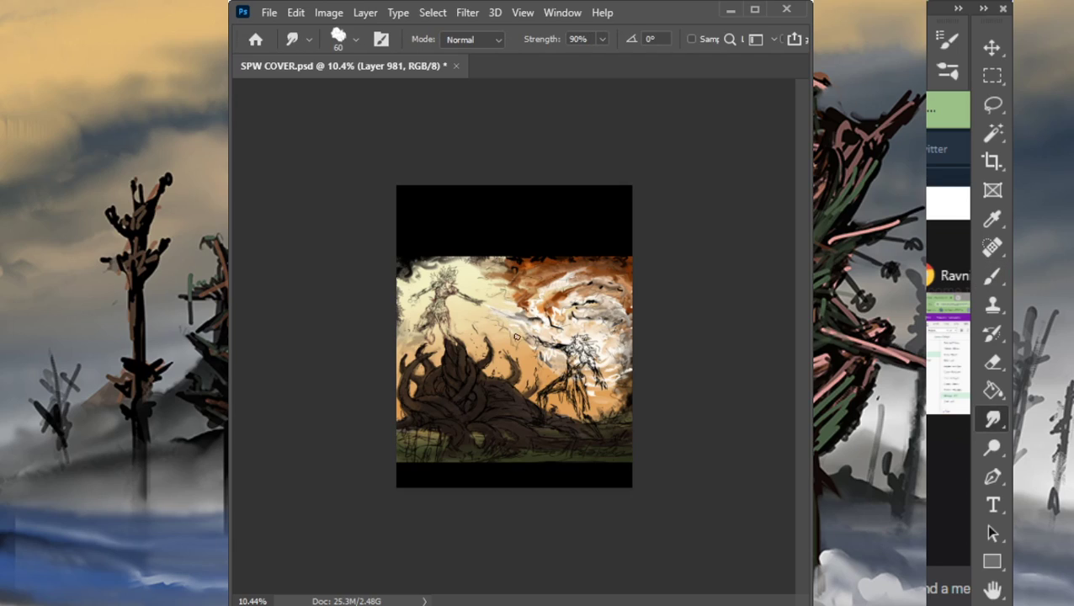
Step: Paint dark strokes around the lower figure's outstretched arm and smudge them into grey smoke
{"action": "key", "text": "b"}
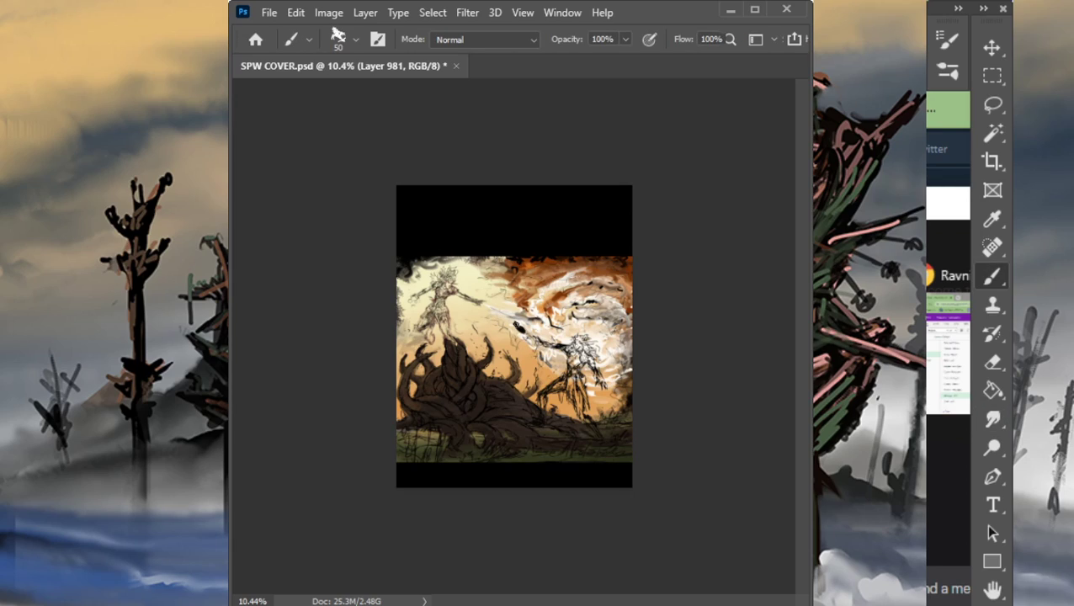
{"action": "key", "text": "r"}
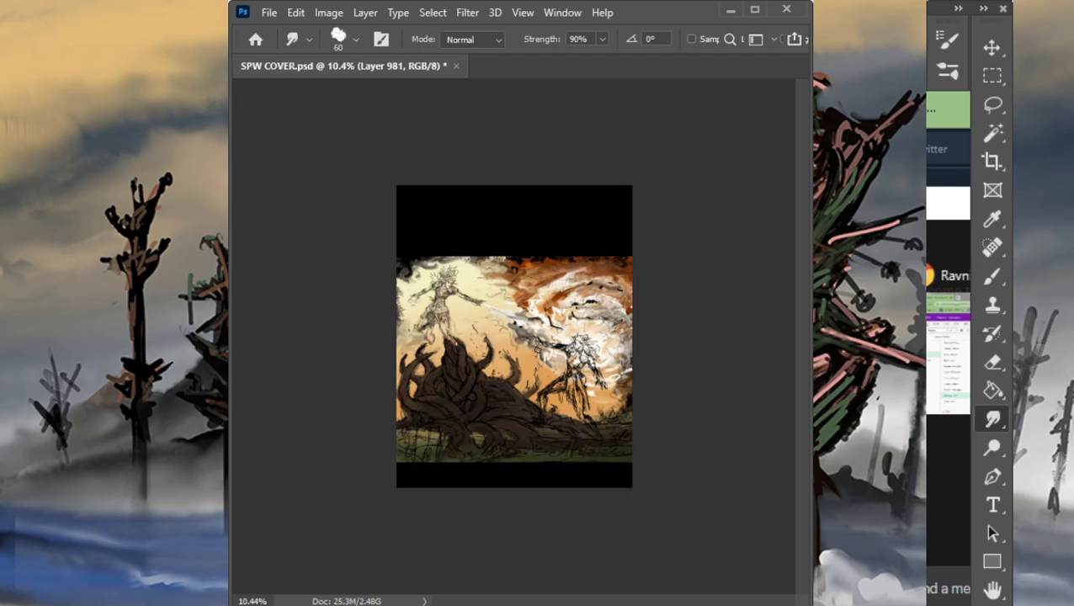
{"action": "key", "text": "b"}
{"action": "key", "text": "r"}
{"action": "key", "text": "b"}
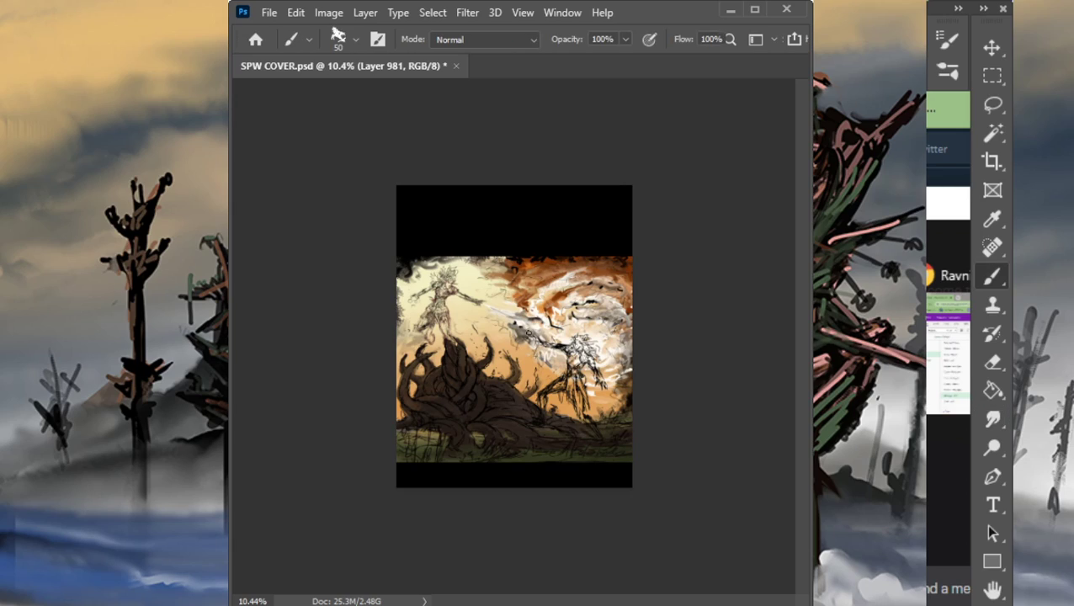
{"action": "key", "text": "r"}
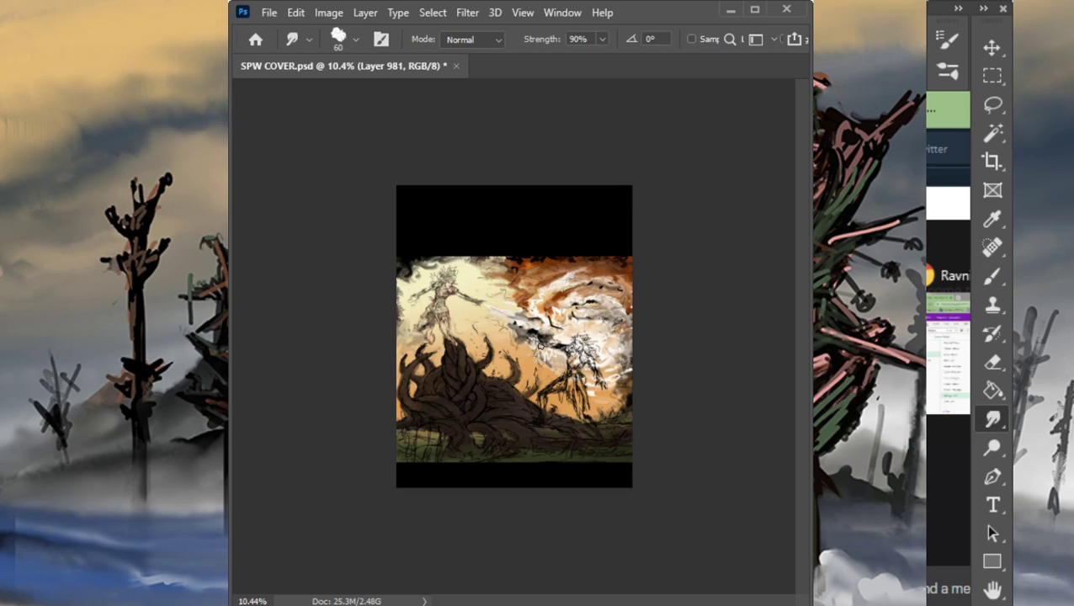
{"action": "left_click_drag", "start_coordinate": [534, 335], "coordinate": [545, 352]}
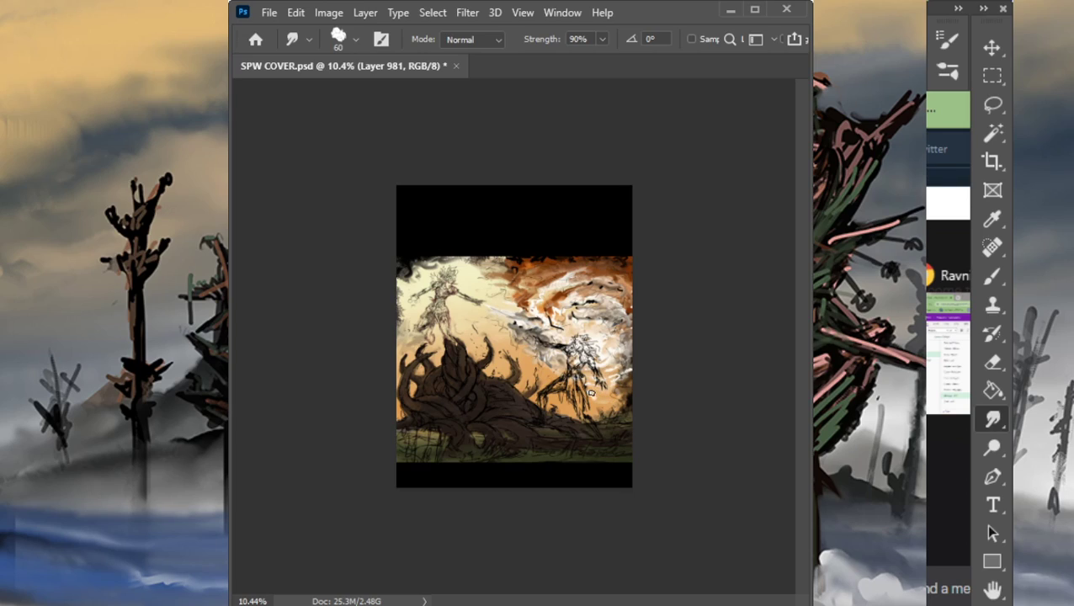
Step: Show the reference images over the canvas, compare them with the painting, and hide them again
{"action": "left_click", "coordinate": [1070, 346]}
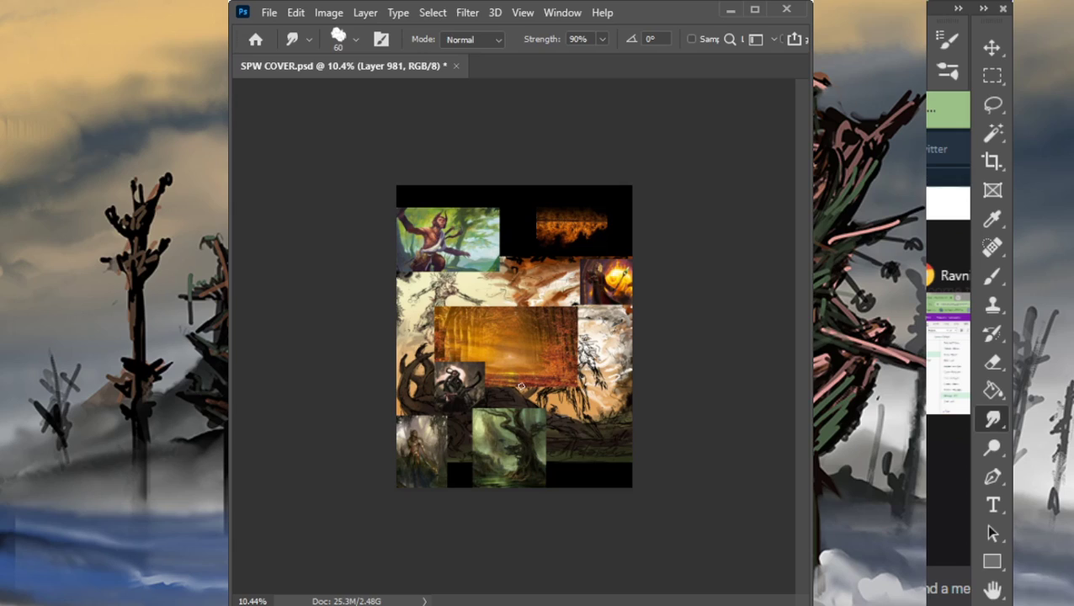
{"action": "key", "text": "ctrl+comma"}
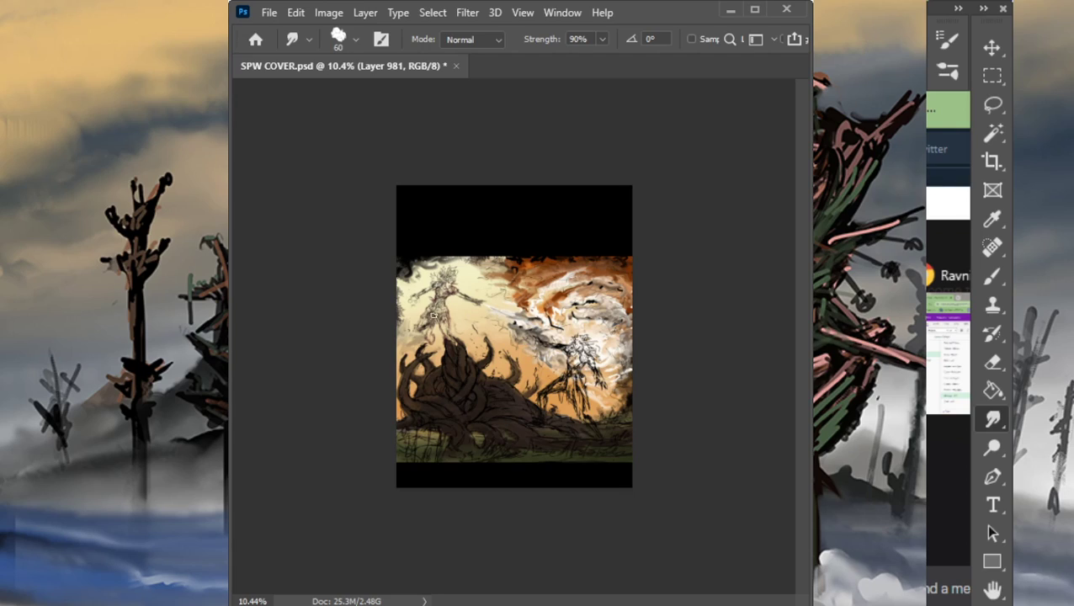
{"action": "key", "text": "b"}
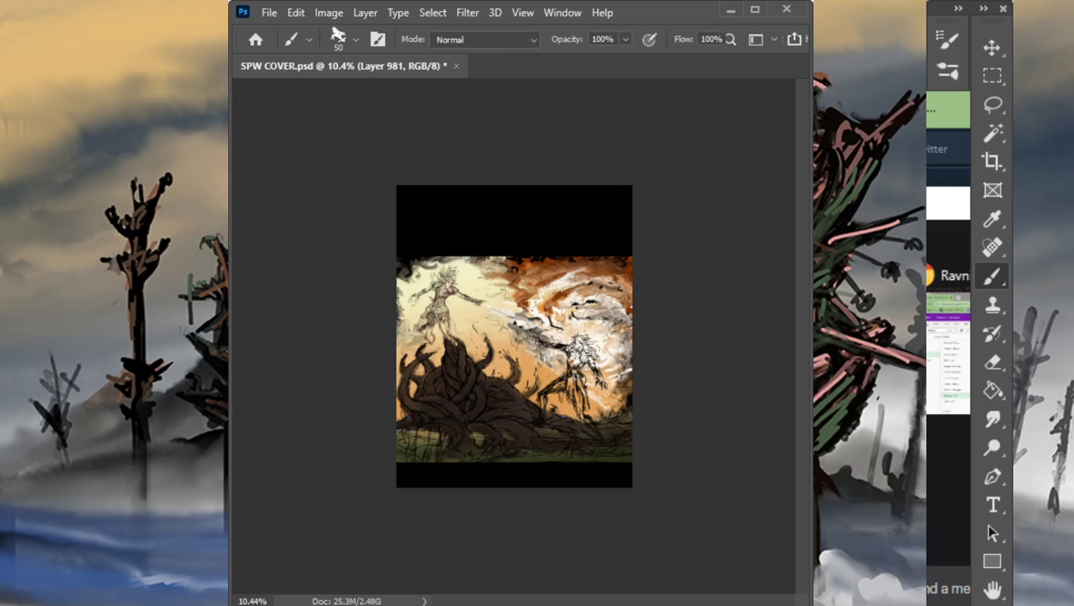
{"action": "mouse_move", "coordinate": [574, 378]}
{"action": "left_mouse_down"}
{"action": "mouse_move", "coordinate": [548, 389]}
{"action": "mouse_move", "coordinate": [566, 387]}
{"action": "mouse_move", "coordinate": [576, 359]}
{"action": "mouse_move", "coordinate": [581, 418]}
{"action": "left_mouse_up"}
{"action": "key", "text": "ctrl+z"}
{"action": "key", "text": "ctrl+z"}
{"action": "key", "text": "ctrl+z"}
Step: Smudge the strokes around the lower figure's body and merge the new layer into the HURL THROUGH HELL layer
{"action": "key", "text": "r"}
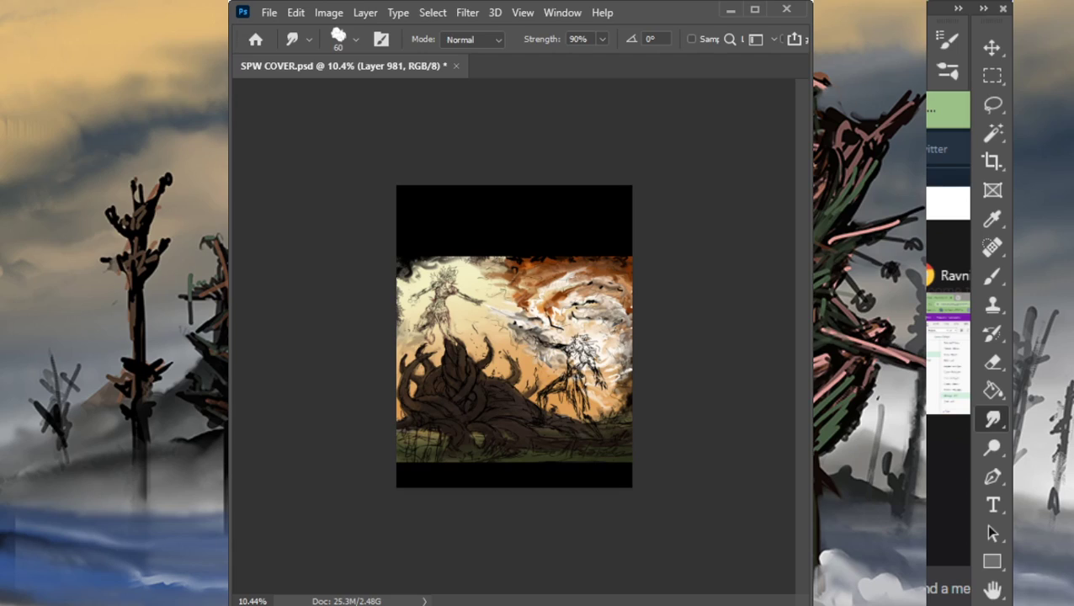
{"action": "key", "text": "ctrl+e"}
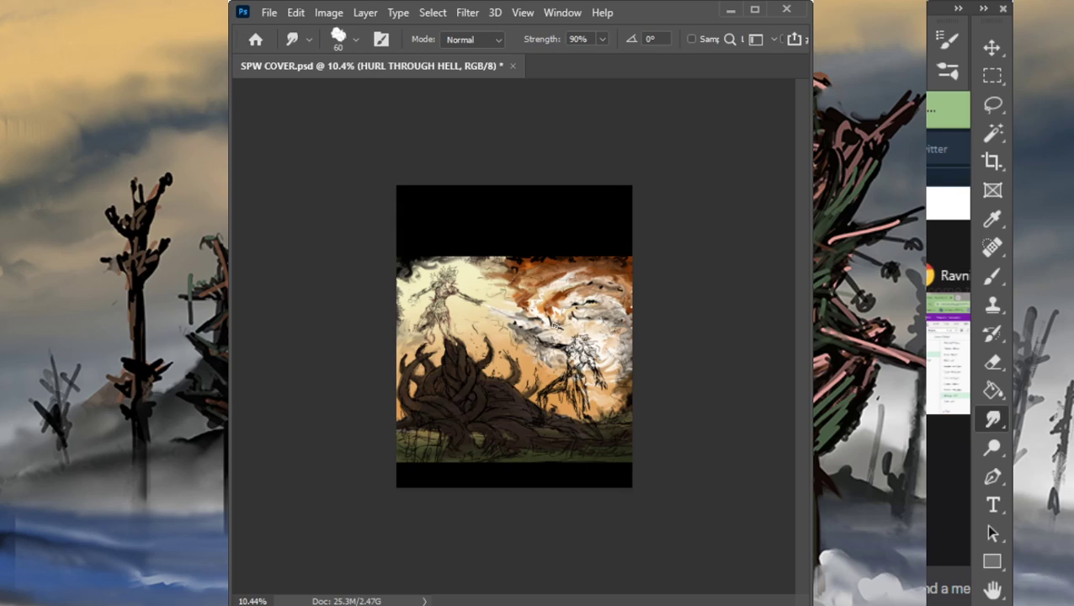
Step: Reduce the Smudge tool to size 40 and break up the orange and white sky into turbulent clouds, adding brush strokes and blending them
{"action": "key", "text": "bracketleft"}
{"action": "key", "text": "bracketleft"}
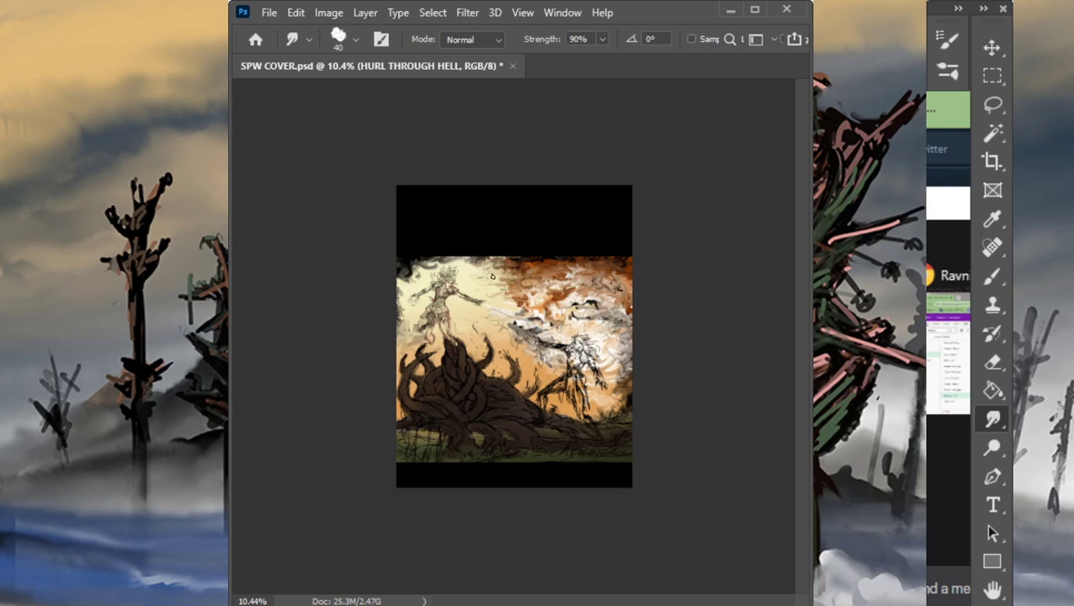
{"action": "key", "text": "b"}
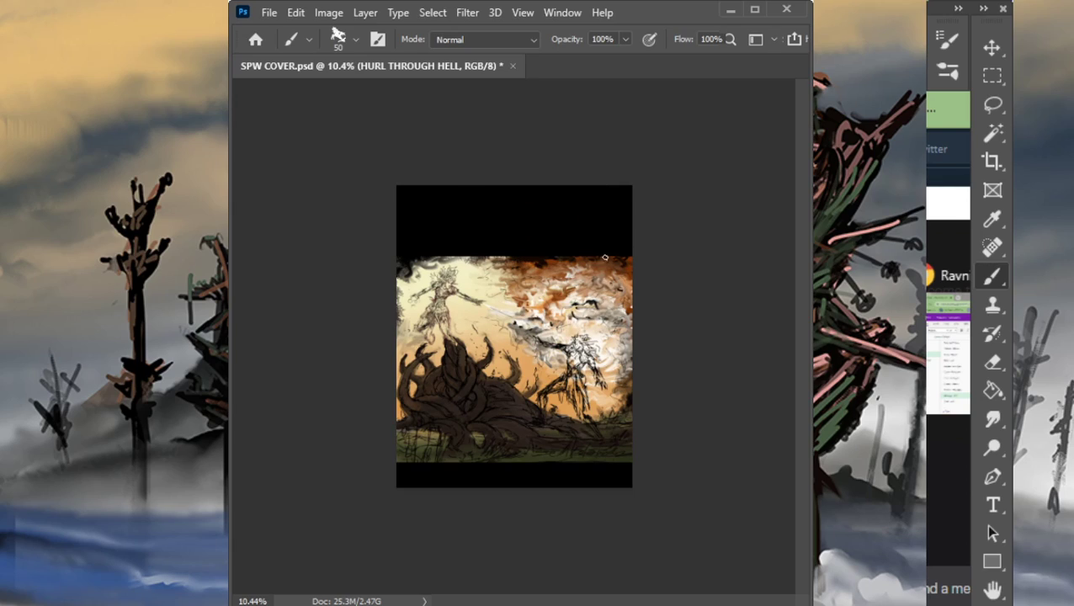
{"action": "key", "text": "r"}
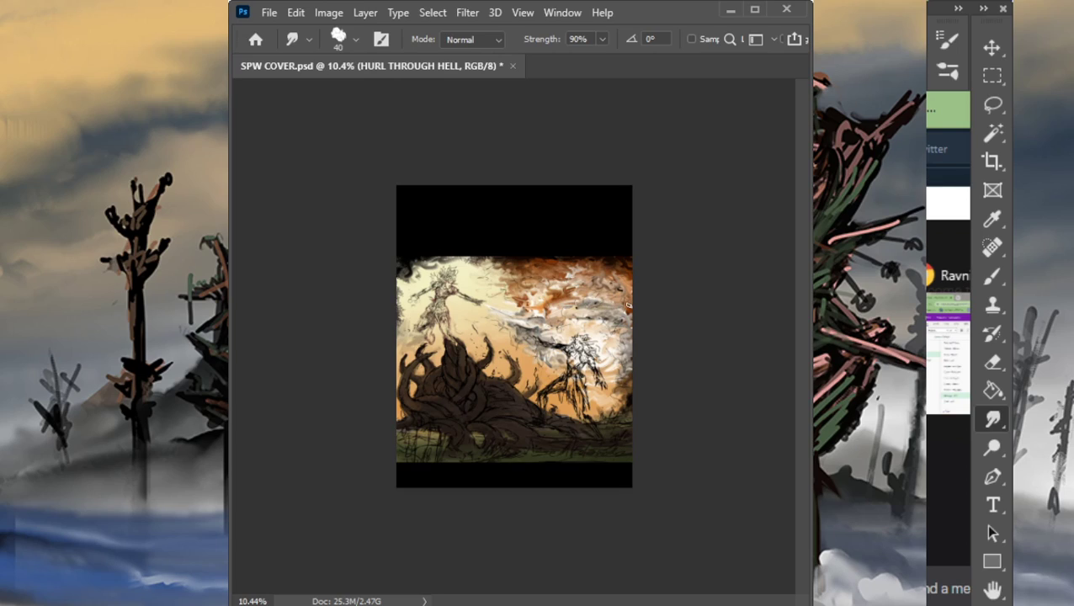
{"action": "key", "text": "b"}
{"action": "left_click_drag", "start_coordinate": [574, 310], "coordinate": [591, 309]}
{"action": "key", "text": "ctrl+z"}
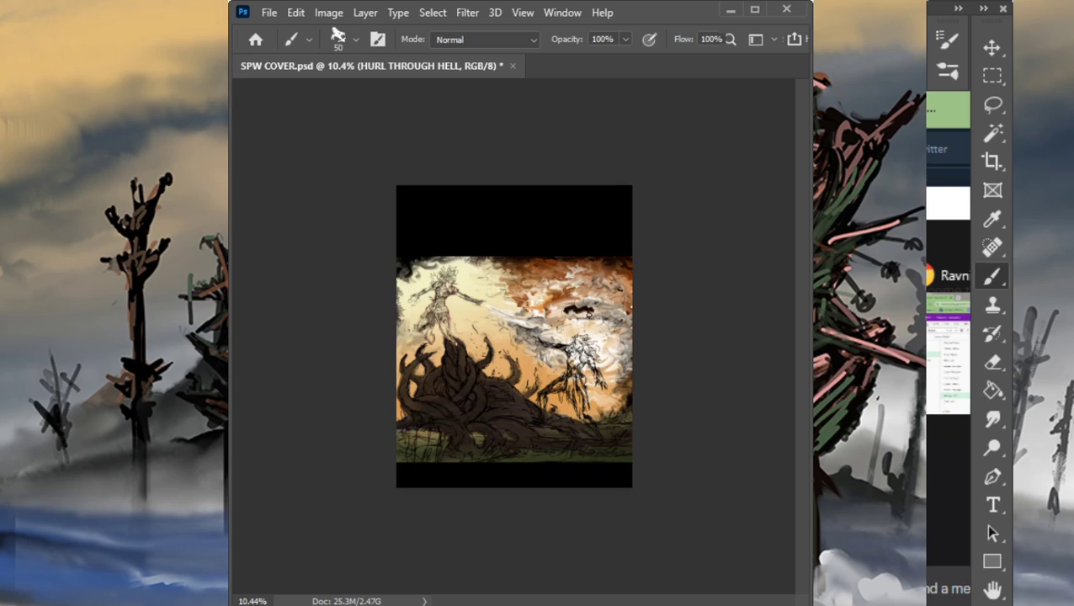
{"action": "key", "text": "ctrl+z"}
Step: Paint small strokes in the clouds above the lower figure and near the sky's outer corner, smudging them into the swirl
{"action": "mouse_move", "coordinate": [575, 310]}
{"action": "left_mouse_down"}
{"action": "mouse_move", "coordinate": [588, 309]}
{"action": "mouse_move", "coordinate": [563, 314]}
{"action": "left_mouse_up"}
{"action": "key", "text": "r"}
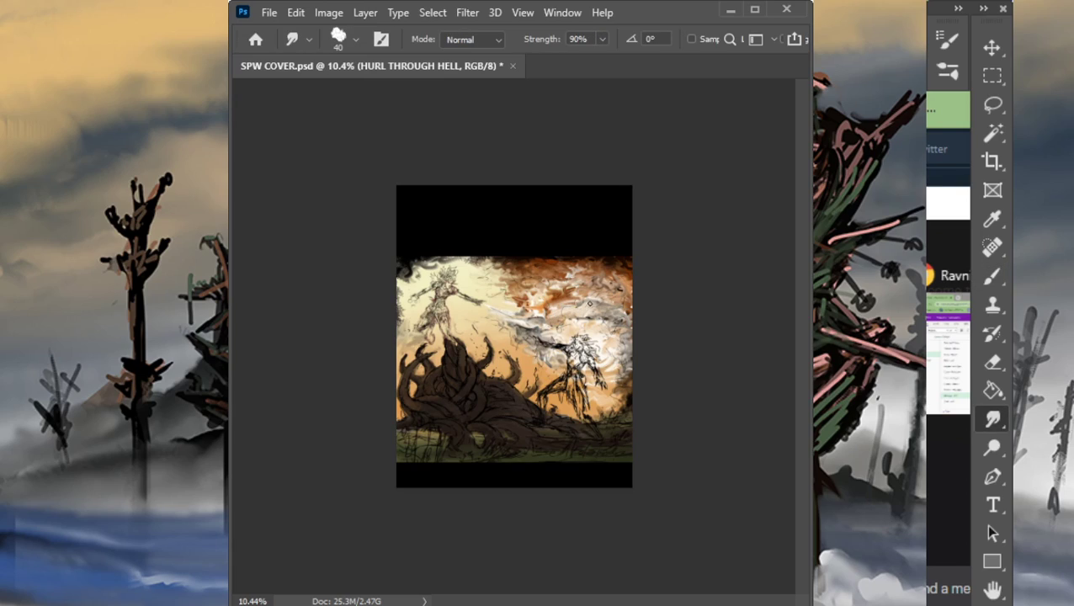
{"action": "key", "text": "b"}
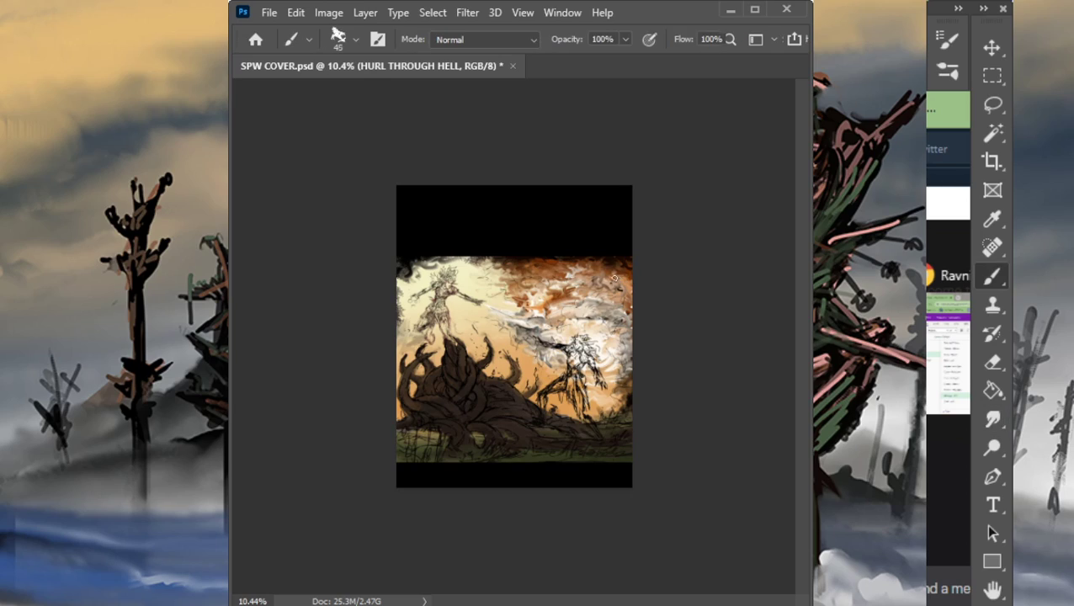
{"action": "key", "text": "r"}
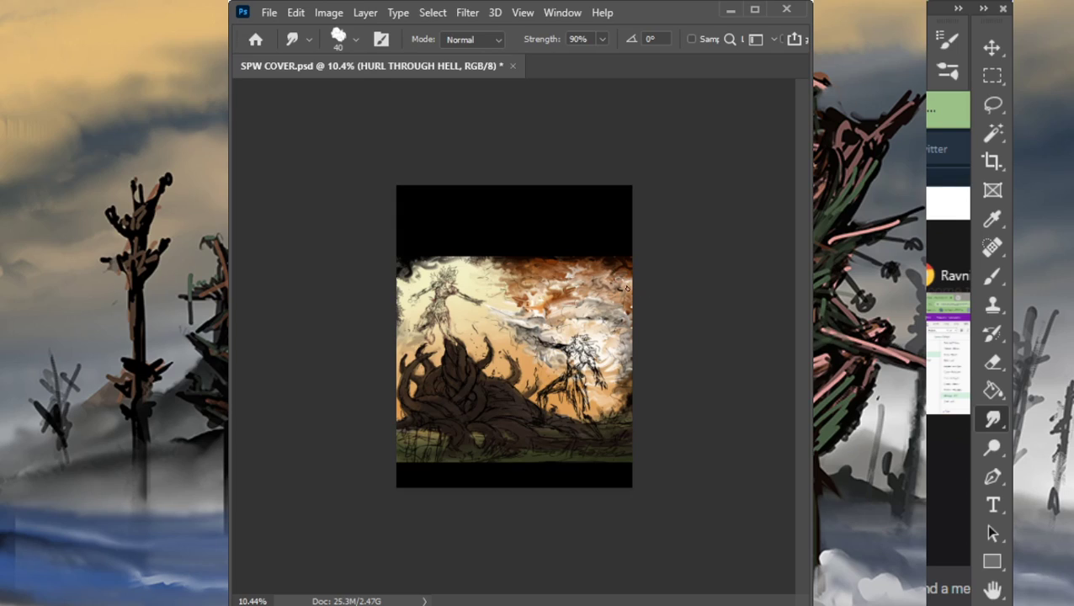
Step: Alternate brush and smudge strokes in the sky, blending the orange clouds toward the bright area between the figures
{"action": "key", "text": "b"}
{"action": "key", "text": "r"}
{"action": "key", "text": "b"}
{"action": "key", "text": "r"}
{"action": "left_click_drag", "start_coordinate": [540, 282], "coordinate": [521, 293]}
Step: Paint size 40 brush strokes over the orange patch at the centre of the sky and smudge them into the clouds
{"action": "key", "text": "b"}
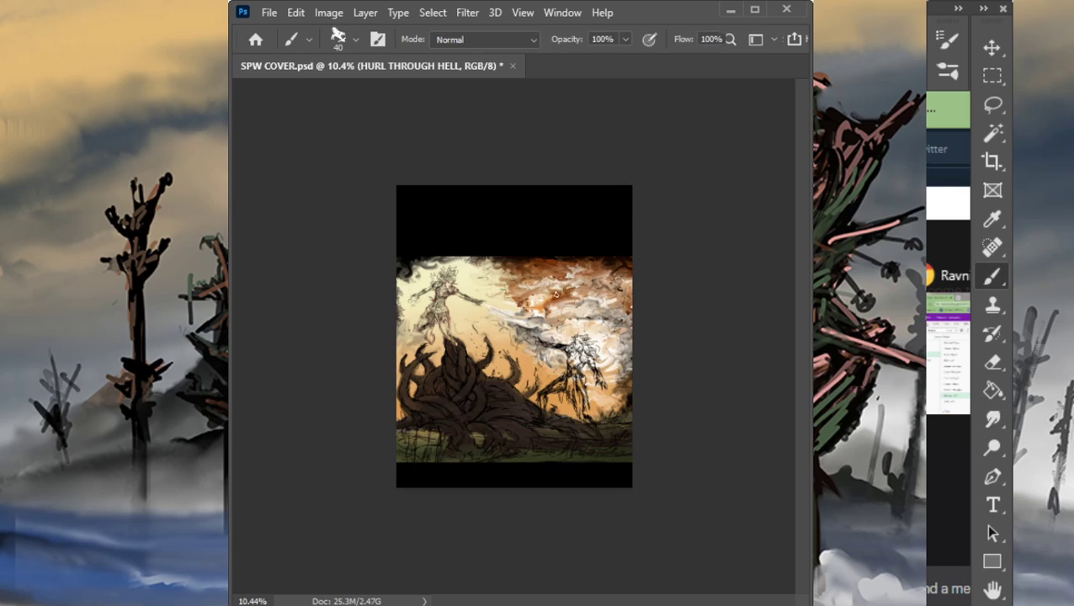
{"action": "key", "text": "r"}
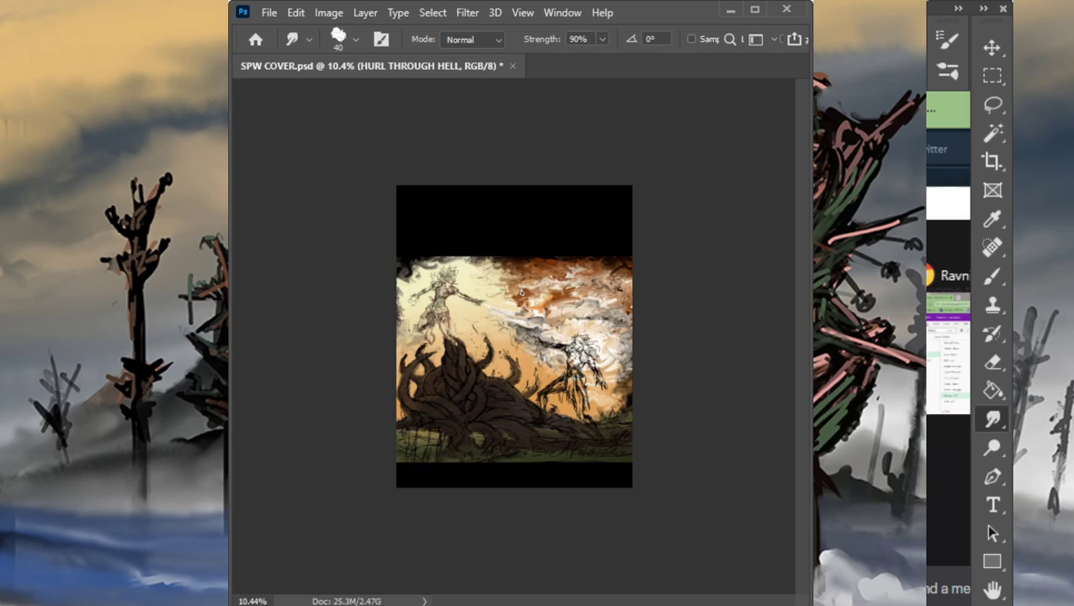
{"action": "key", "text": "b"}
{"action": "key", "text": "r"}
Step: Paint dark and light accents in the upper orange clouds and smudge them into curling wisps
{"action": "key", "text": "b"}
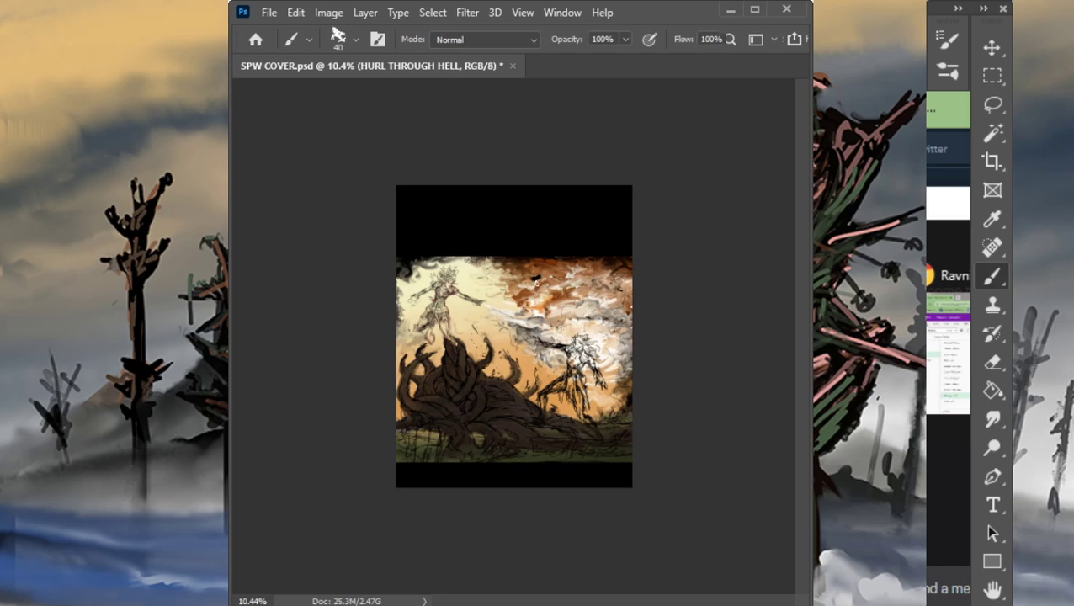
{"action": "key", "text": "r"}
{"action": "key", "text": "b"}
{"action": "key", "text": "r"}
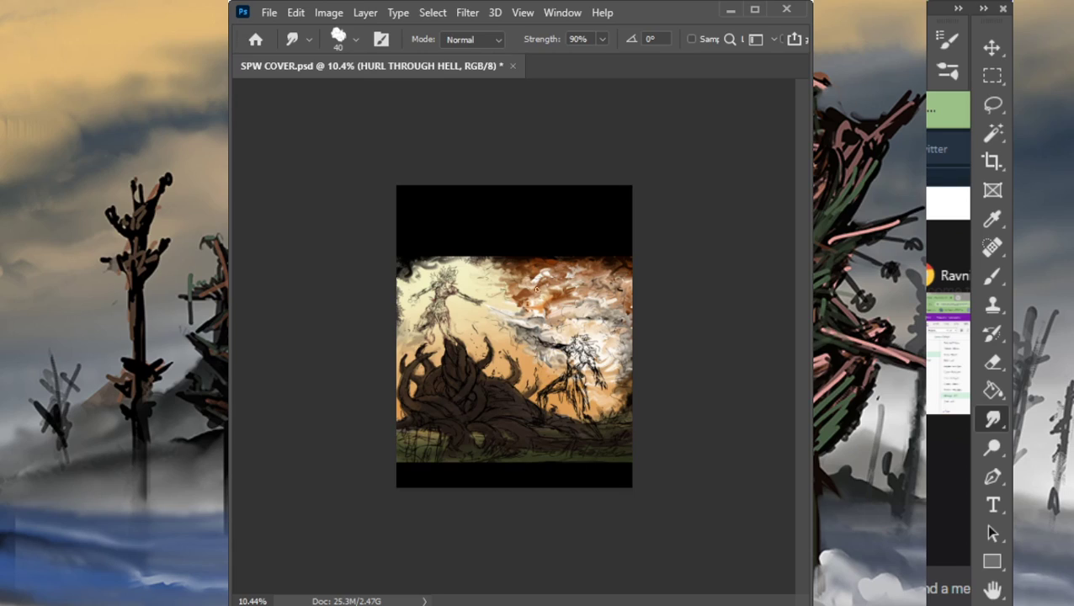
{"action": "left_click_drag", "start_coordinate": [537, 290], "coordinate": [522, 292]}
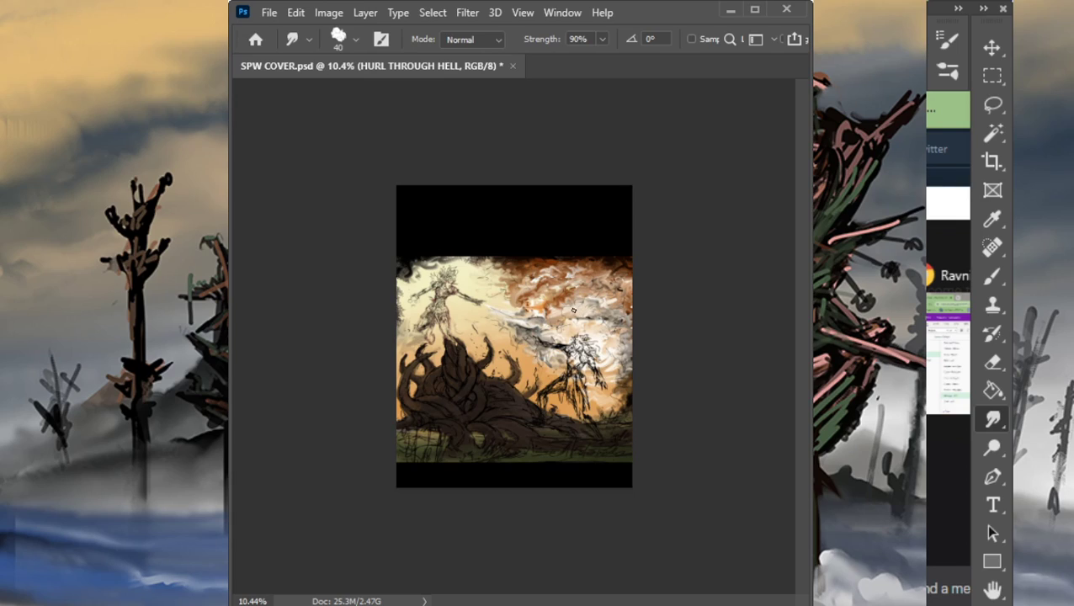
Step: Paint size 40 brush strokes in the clouds above the lower figure and smudge them toward the sky's outer edge
{"action": "key", "text": "b"}
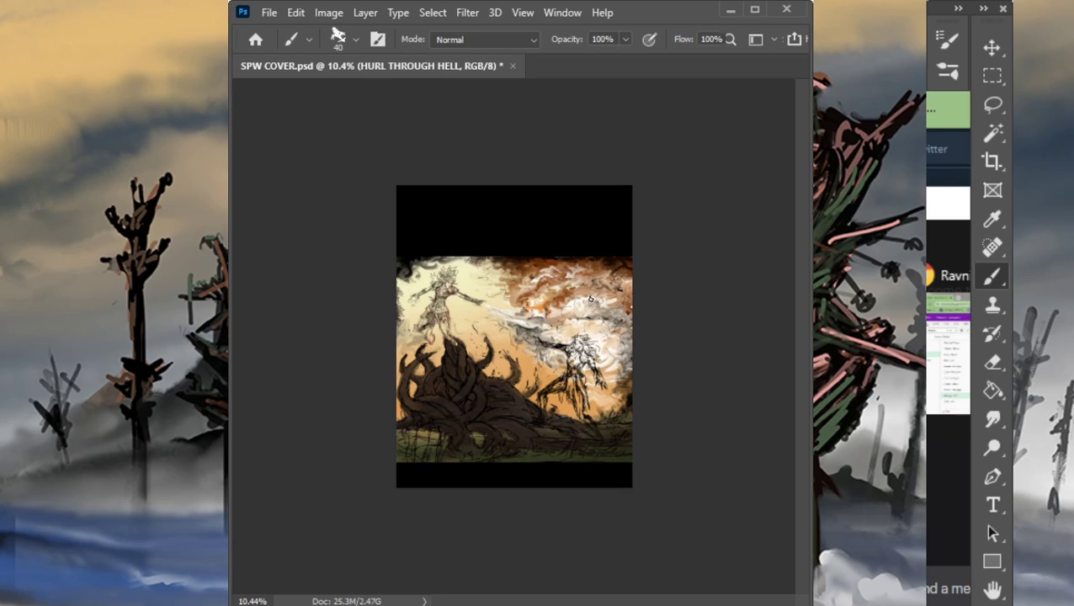
{"action": "key", "text": "r"}
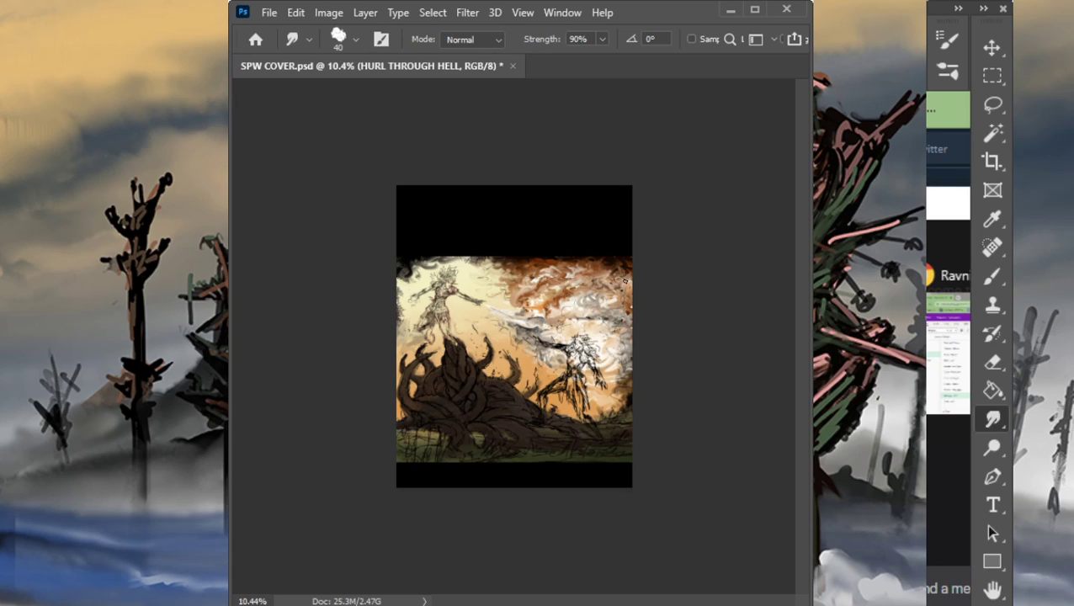
{"action": "key", "text": "b"}
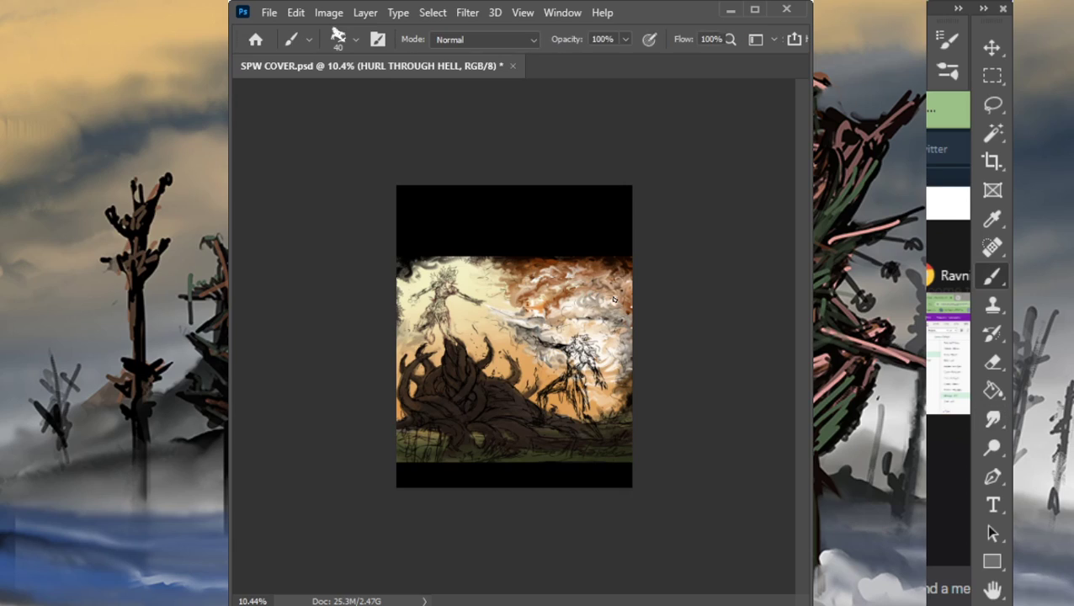
{"action": "key", "text": "r"}
{"action": "left_click_drag", "start_coordinate": [615, 301], "coordinate": [629, 307]}
{"action": "key", "text": "b"}
{"action": "key", "text": "r"}
{"action": "key", "text": "b"}
{"action": "key", "text": "r"}
{"action": "mouse_move", "coordinate": [594, 324]}
{"action": "left_mouse_down"}
{"action": "mouse_move", "coordinate": [565, 326]}
{"action": "mouse_move", "coordinate": [603, 327]}
{"action": "mouse_move", "coordinate": [588, 326]}
{"action": "left_mouse_up"}
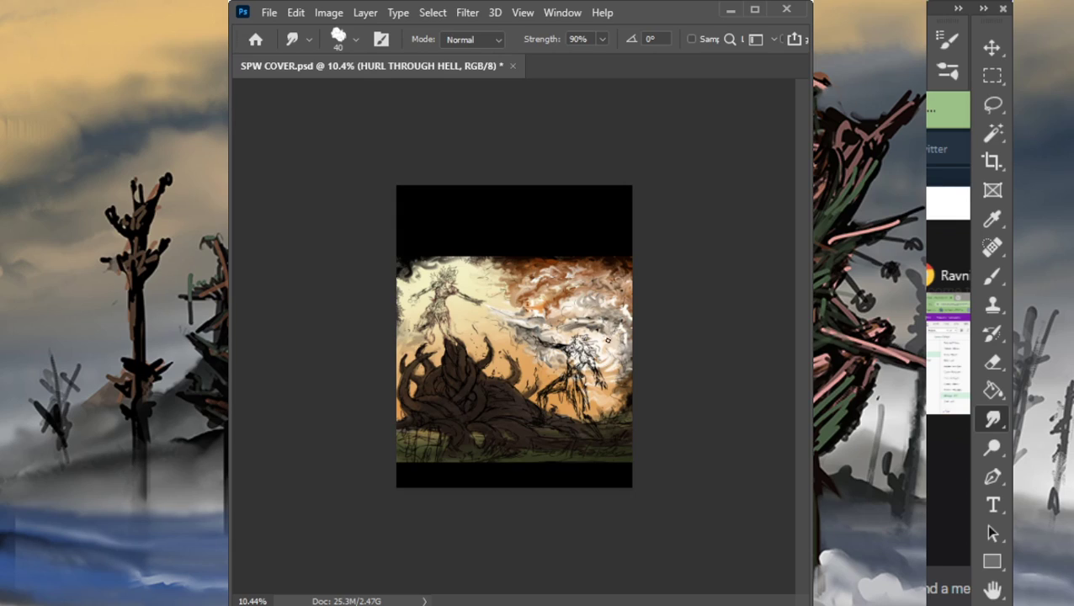
Step: Paint small dark accents in the clouds around the lower figure and smudge the orange and white swirls above it
{"action": "key", "text": "b"}
{"action": "key", "text": "r"}
{"action": "key", "text": "b"}
{"action": "key", "text": "r"}
{"action": "key", "text": "b"}
{"action": "mouse_move", "coordinate": [564, 290]}
{"action": "left_mouse_down"}
{"action": "mouse_move", "coordinate": [598, 291]}
{"action": "mouse_move", "coordinate": [573, 288]}
{"action": "left_mouse_up"}
{"action": "key", "text": "r"}
{"action": "left_click_drag", "start_coordinate": [569, 293], "coordinate": [588, 289]}
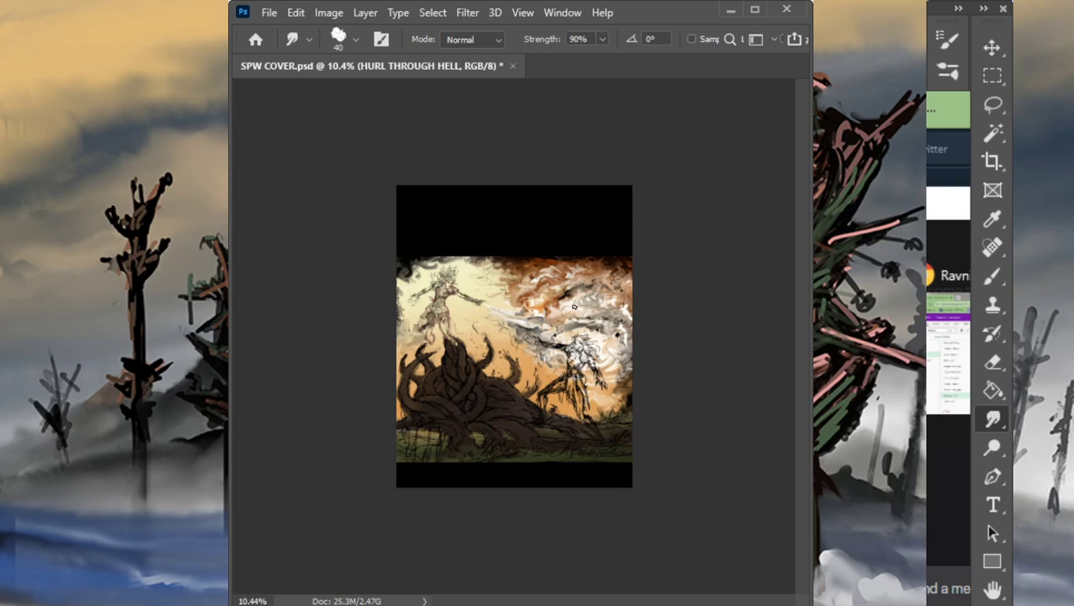
{"action": "left_click_drag", "start_coordinate": [563, 303], "coordinate": [573, 294]}
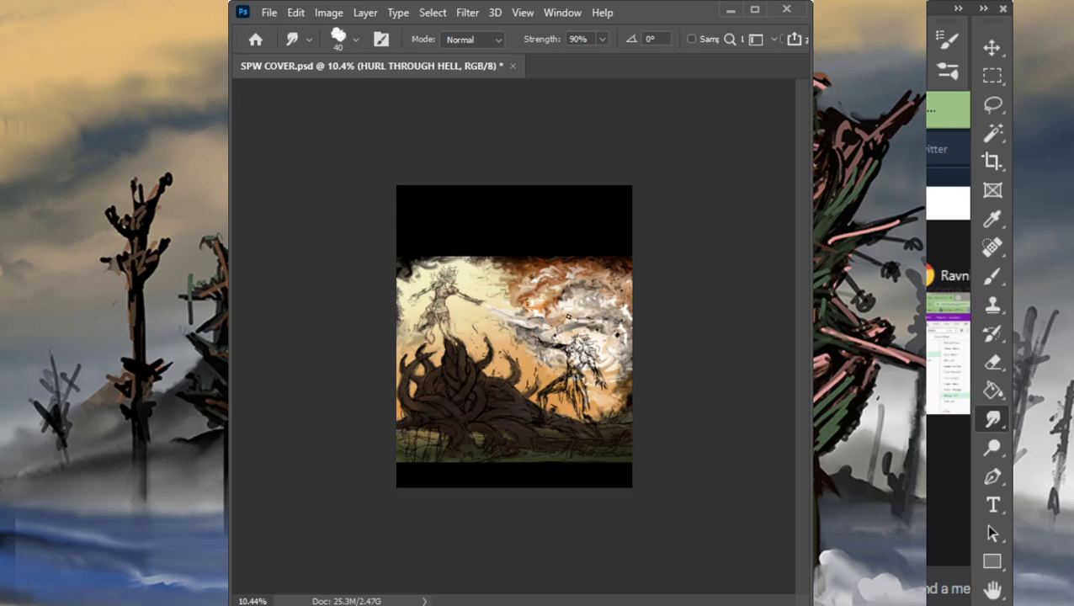
Step: Add strokes around the energy trail between the figures, smudging the trail and the orange clouds above it
{"action": "key", "text": "b"}
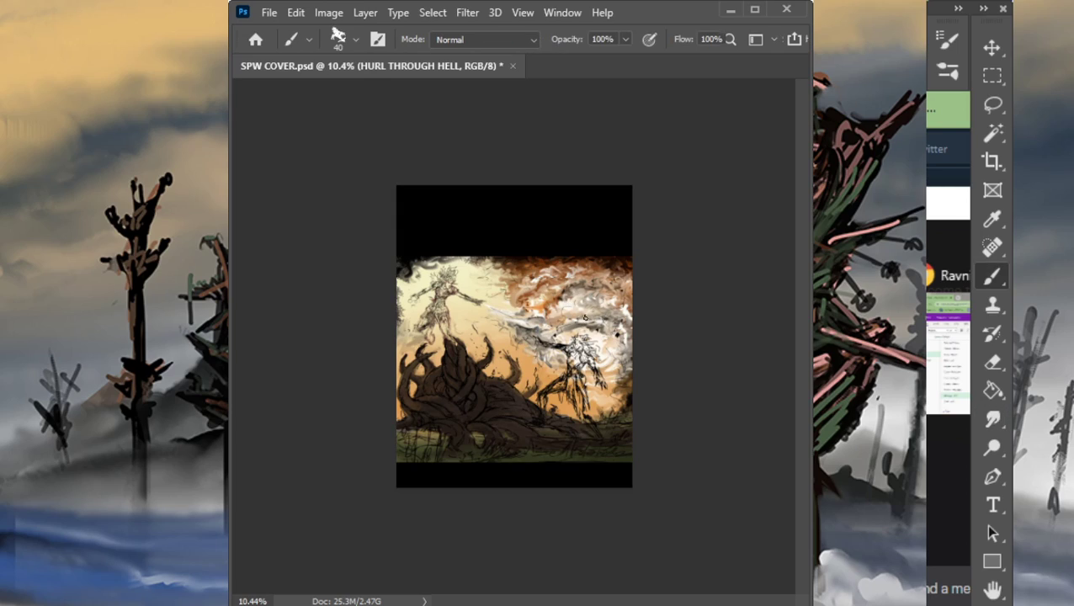
{"action": "key", "text": "r"}
{"action": "mouse_move", "coordinate": [581, 316]}
{"action": "left_mouse_down"}
{"action": "mouse_move", "coordinate": [591, 319]}
{"action": "mouse_move", "coordinate": [576, 317]}
{"action": "left_mouse_up"}
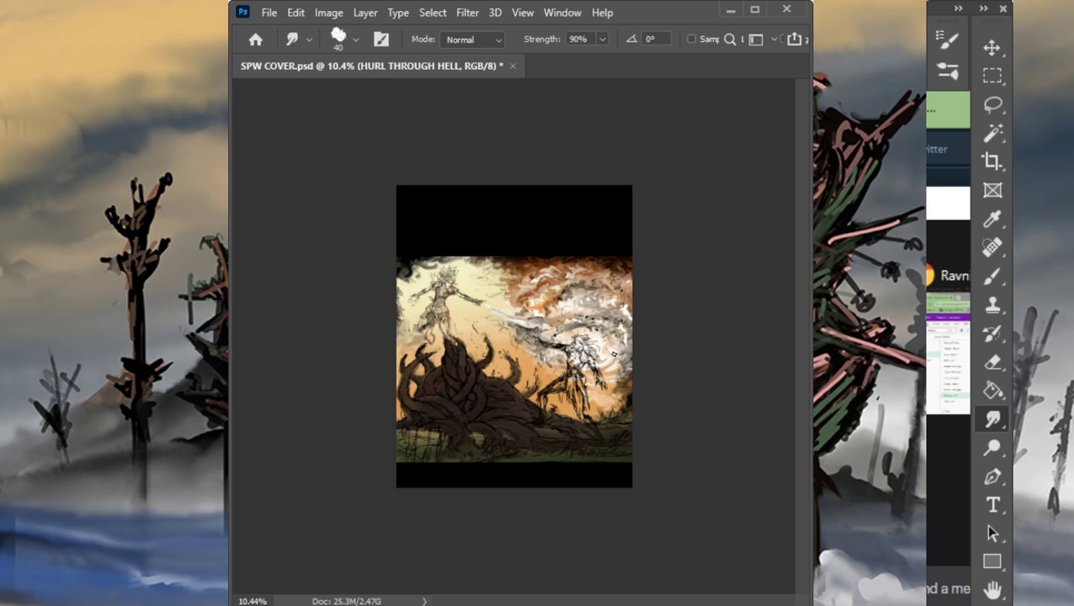
{"action": "key", "text": "b"}
{"action": "key", "text": "r"}
{"action": "key", "text": "b"}
{"action": "key", "text": "r"}
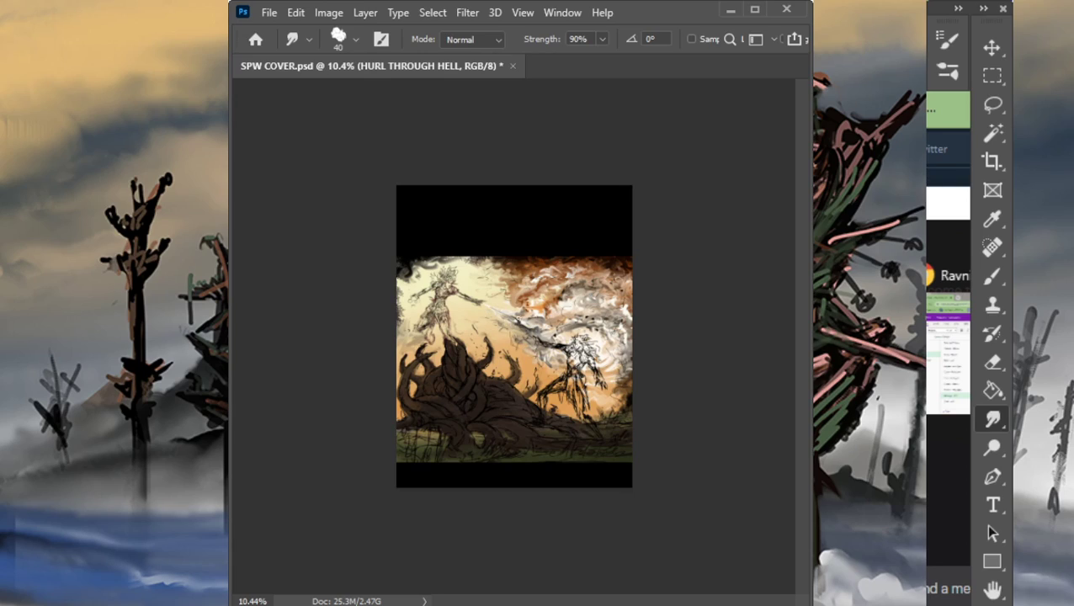
{"action": "left_click_drag", "start_coordinate": [513, 323], "coordinate": [541, 326]}
{"action": "left_click_drag", "start_coordinate": [553, 286], "coordinate": [542, 283]}
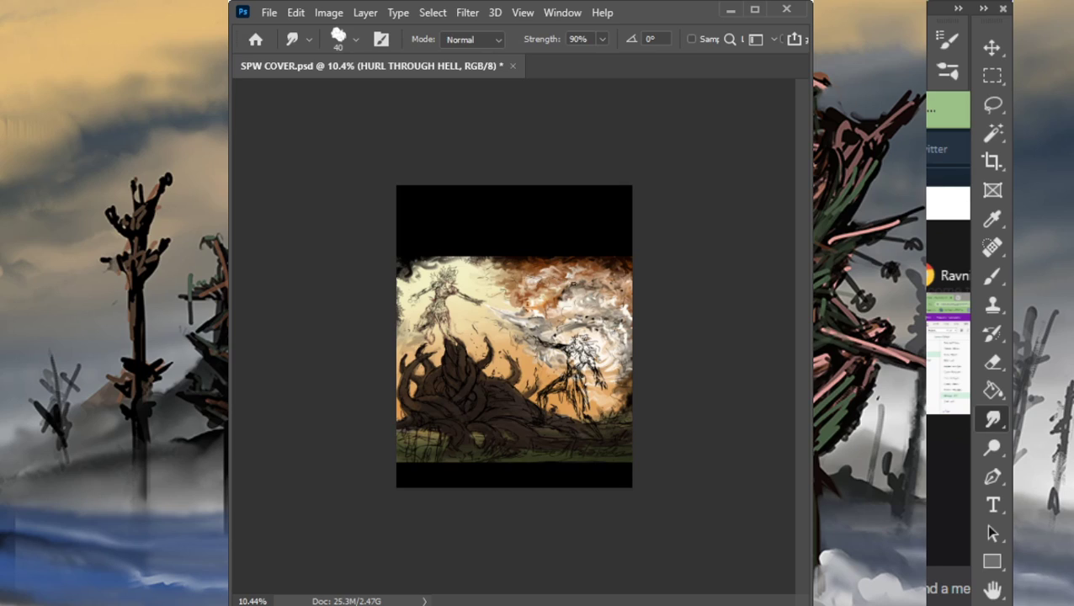
Step: Examine the whole cover illustration at thumbnail sizes, down to 1.5%, to judge how it reads when small
{"action": "key", "text": "z"}
{"action": "left_click_drag", "start_coordinate": [542, 366], "coordinate": [493, 333]}
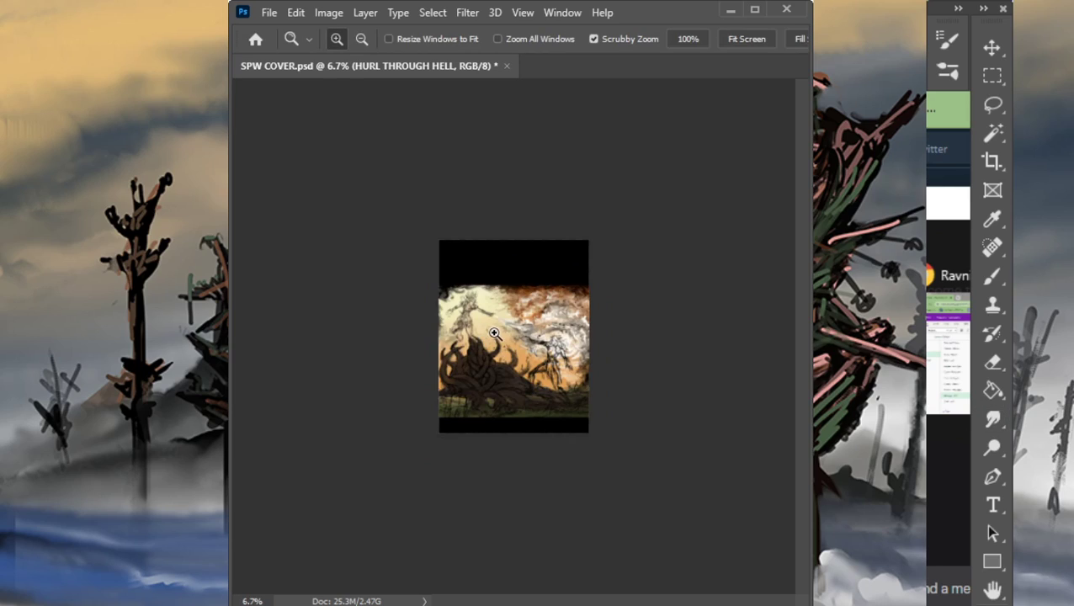
{"action": "mouse_move", "coordinate": [538, 373]}
{"action": "left_mouse_down"}
{"action": "mouse_move", "coordinate": [510, 367]}
{"action": "mouse_move", "coordinate": [480, 458]}
{"action": "left_mouse_up"}
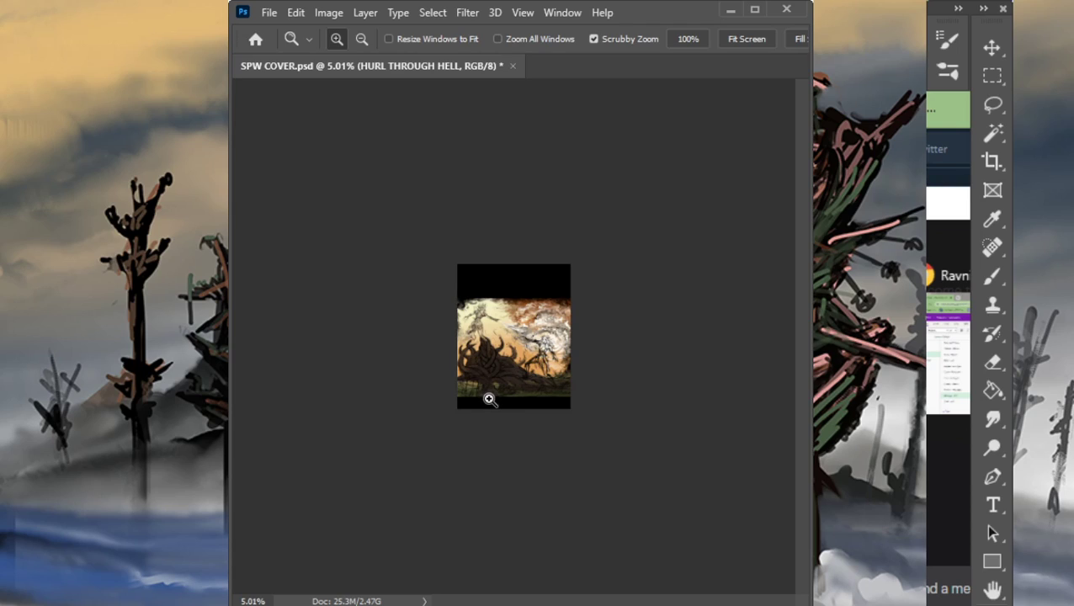
{"action": "left_click", "coordinate": [496, 341]}
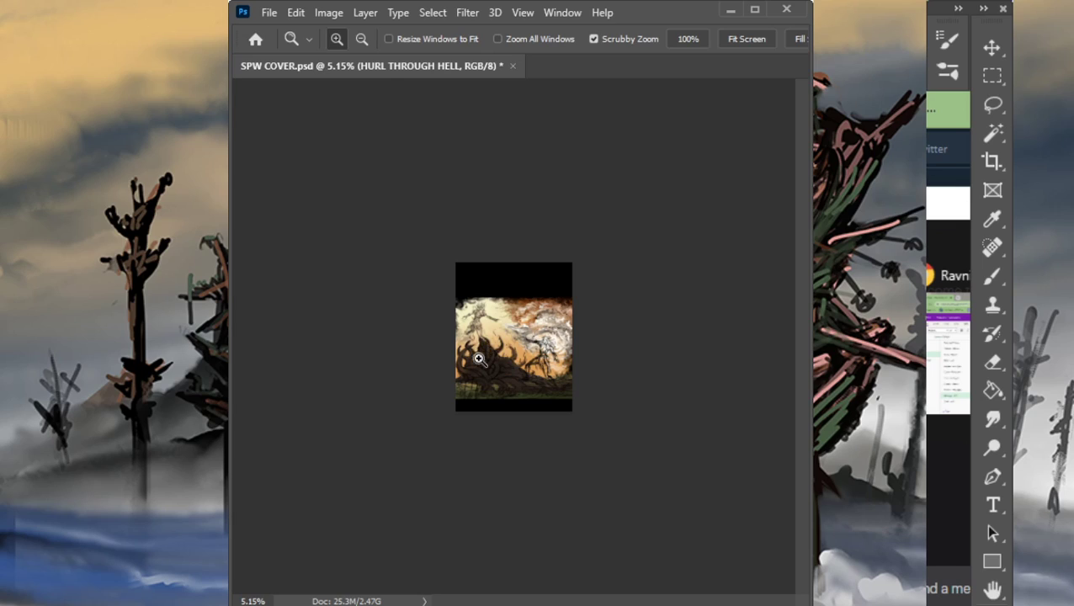
{"action": "left_click", "coordinate": [481, 360]}
{"action": "left_click", "coordinate": [505, 376], "text": "alt"}
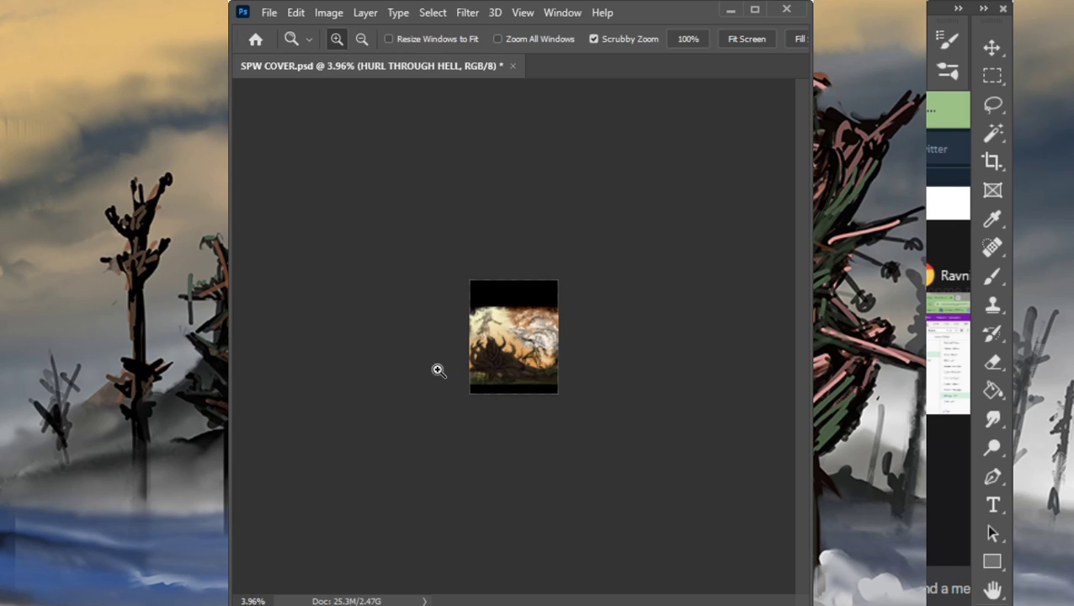
{"action": "left_click", "coordinate": [527, 382], "text": "alt"}
{"action": "left_click", "coordinate": [468, 388], "text": "alt"}
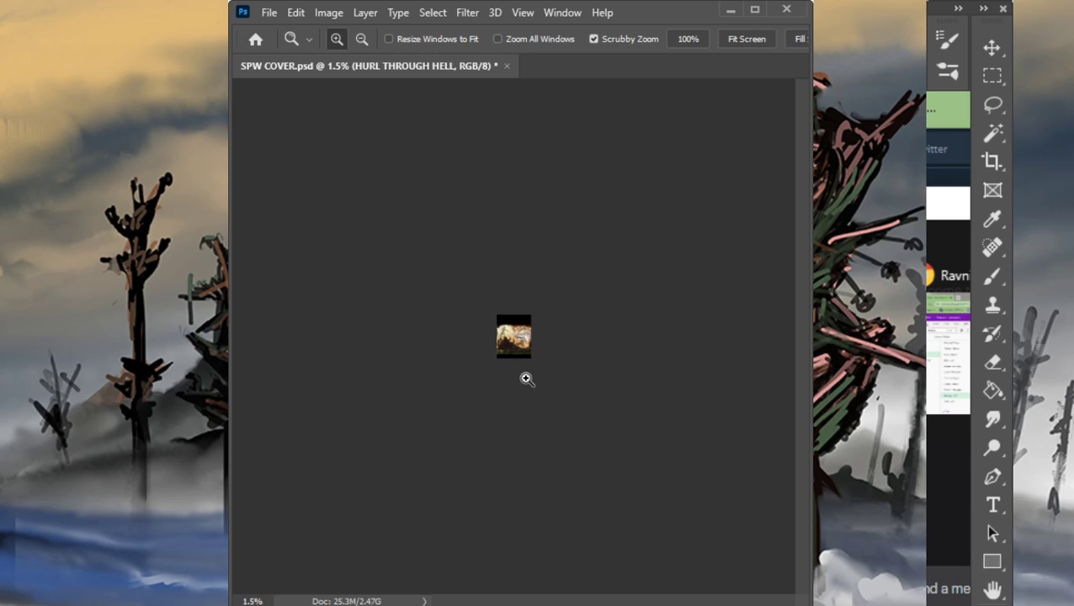
{"action": "left_click_drag", "start_coordinate": [525, 376], "coordinate": [623, 383]}
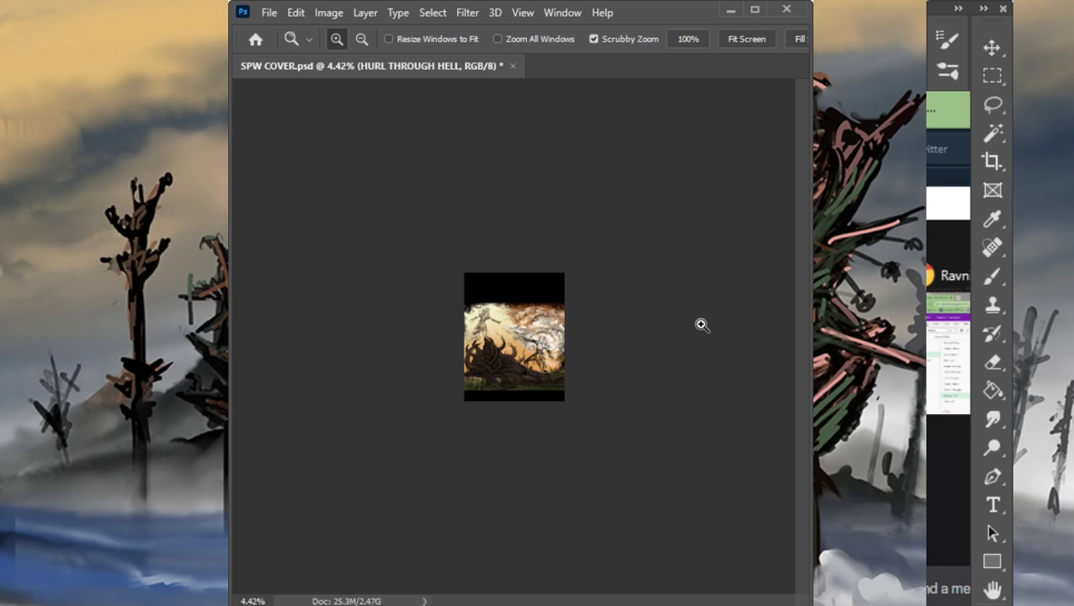
Step: Paste the copied Most Popular DMs Guild Titles screenshot over the illustration and inspect its book covers up close
{"action": "key", "text": "alt"}
{"action": "key", "text": "ctrl+v"}
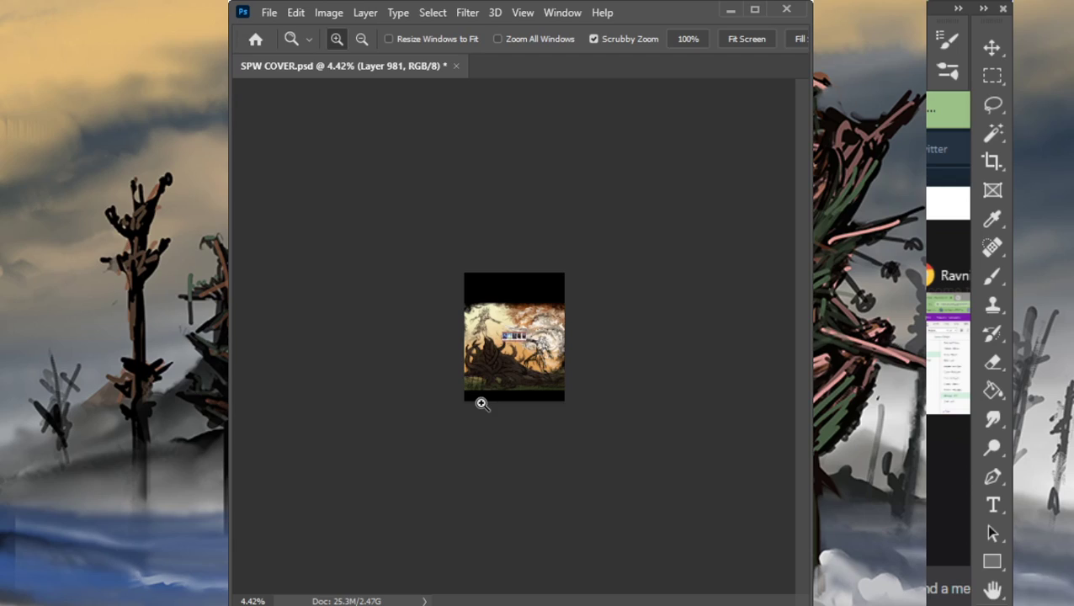
{"action": "left_click_drag", "start_coordinate": [481, 340], "coordinate": [620, 314]}
{"action": "left_click_drag", "start_coordinate": [683, 347], "coordinate": [492, 346]}
{"action": "left_click_drag", "start_coordinate": [515, 295], "coordinate": [606, 297]}
{"action": "left_click_drag", "start_coordinate": [601, 359], "coordinate": [557, 355]}
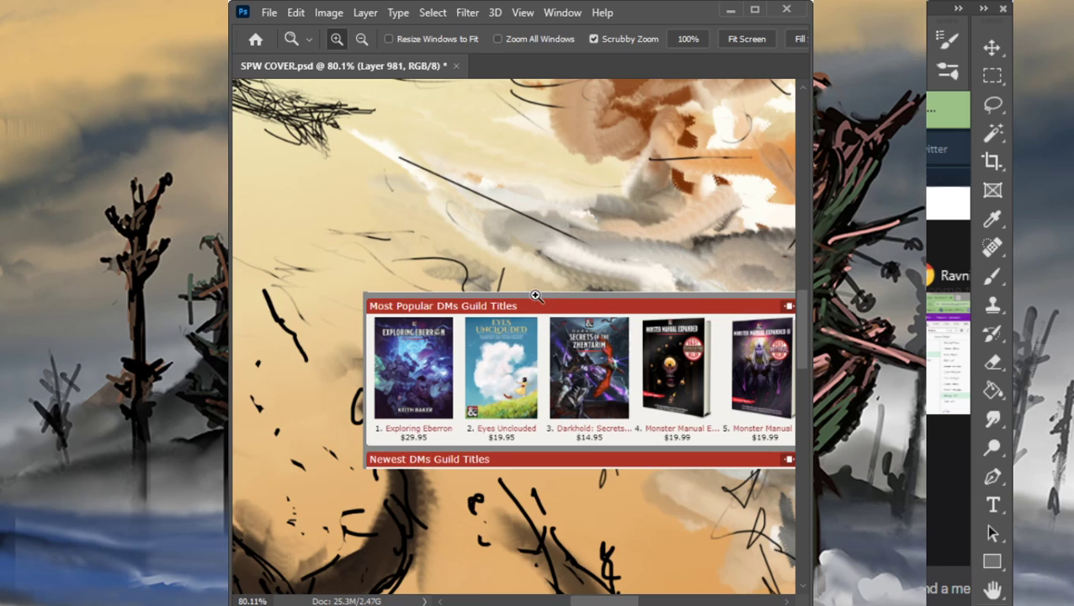
{"action": "mouse_move", "coordinate": [620, 379]}
{"action": "left_mouse_down"}
{"action": "mouse_move", "coordinate": [597, 395]}
{"action": "mouse_move", "coordinate": [628, 388]}
{"action": "mouse_move", "coordinate": [492, 383]}
{"action": "left_mouse_up"}
{"action": "key", "text": "l"}
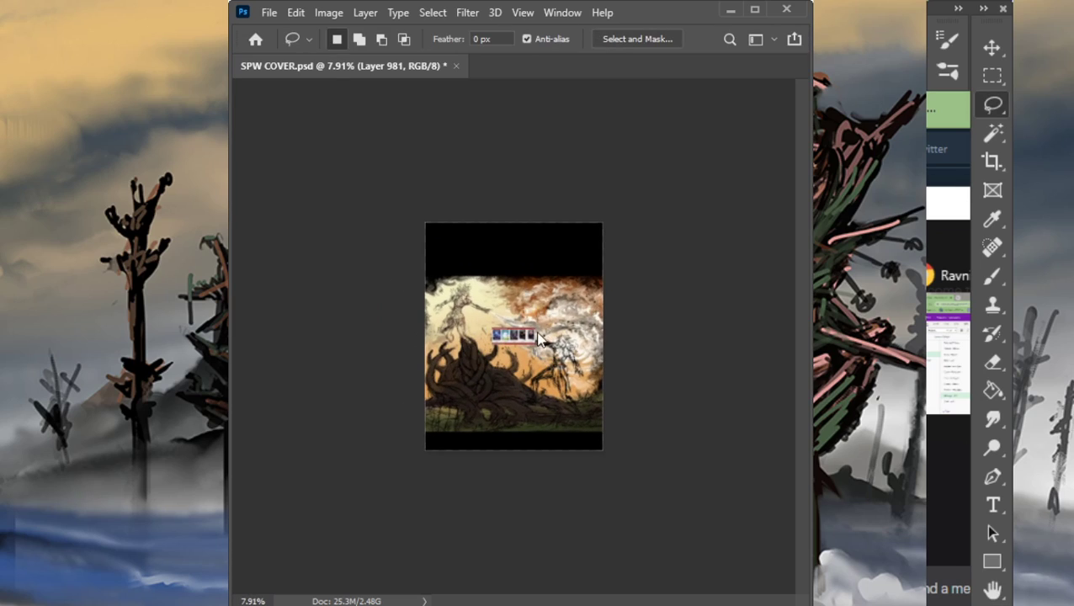
Step: Enlarge the pasted screenshot proportionally until it extends beyond the canvas and move the Eyes Unclouded cover to the canvas centre
{"action": "key", "text": "ctrl+t"}
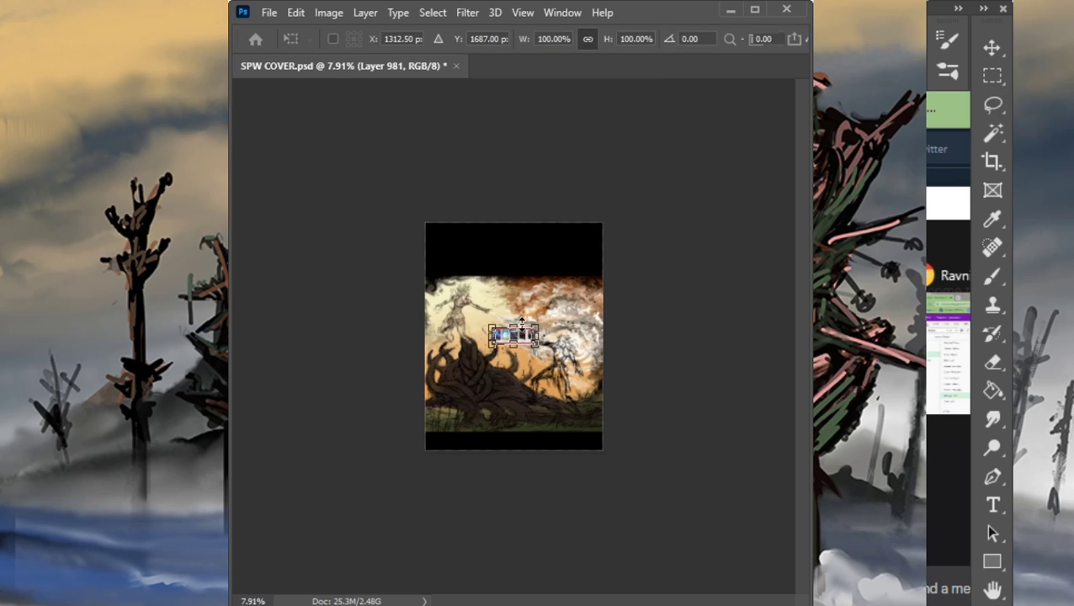
{"action": "left_click_drag", "start_coordinate": [533, 327], "coordinate": [727, 191]}
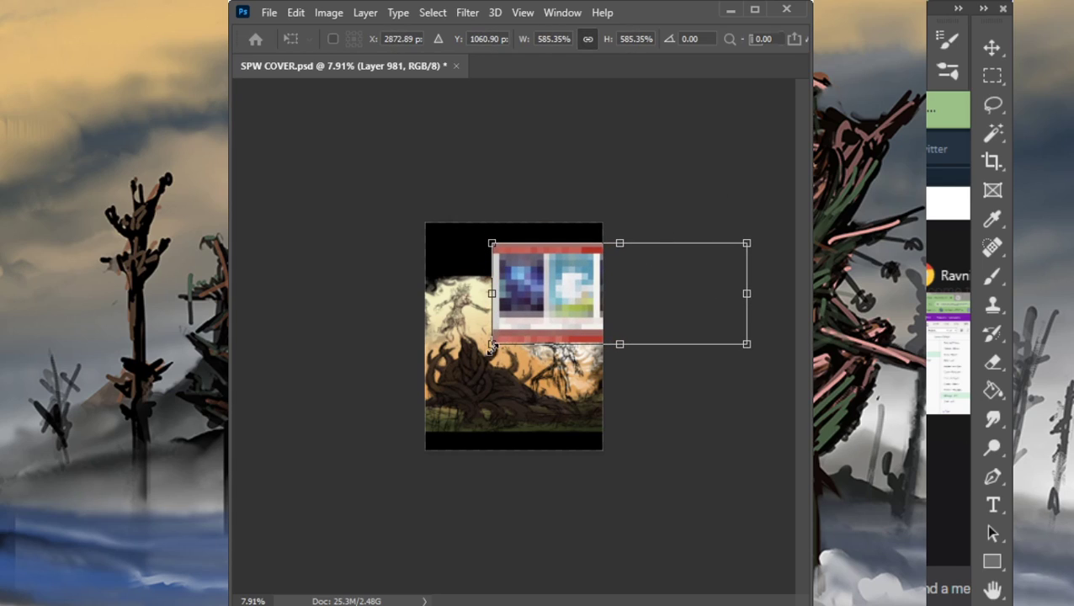
{"action": "left_click_drag", "start_coordinate": [493, 345], "coordinate": [313, 529]}
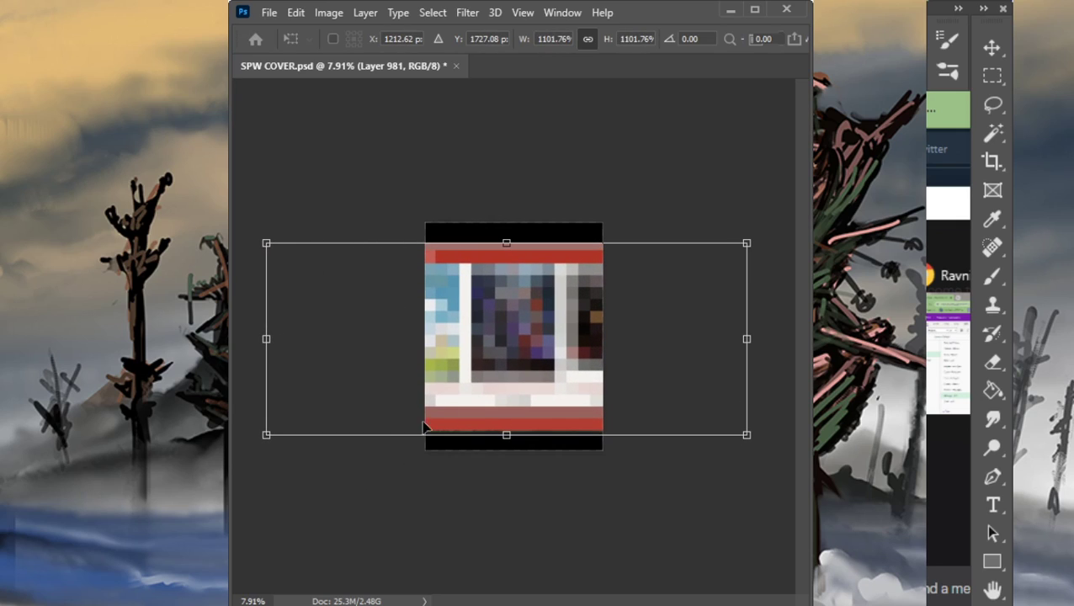
{"action": "left_click_drag", "start_coordinate": [746, 242], "coordinate": [861, 197]}
{"action": "key", "text": "Return"}
{"action": "key", "text": "l"}
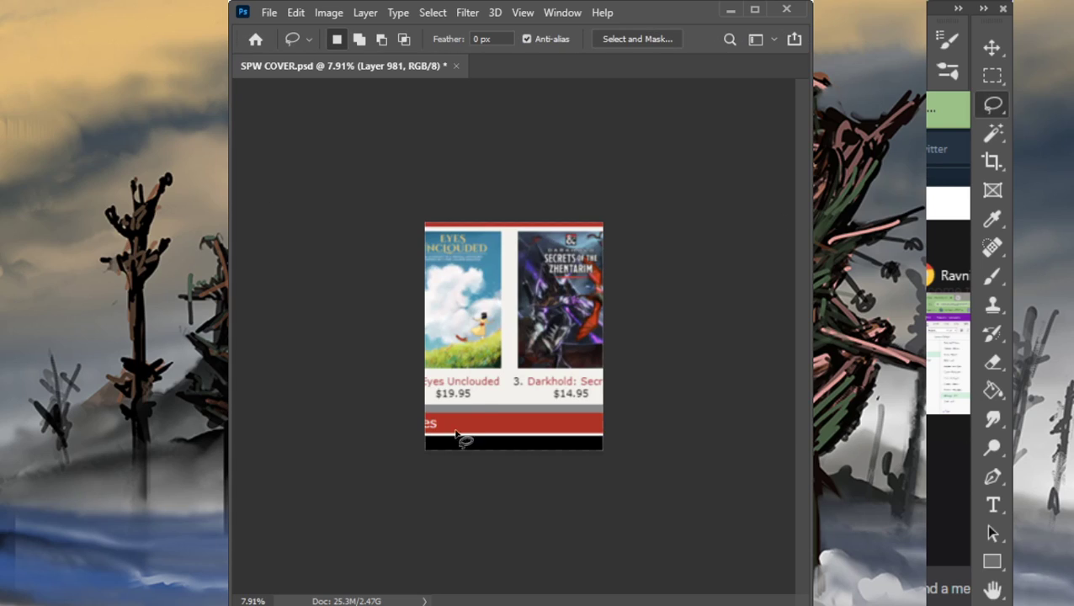
{"action": "key", "text": "v"}
{"action": "left_click_drag", "start_coordinate": [503, 375], "coordinate": [545, 392]}
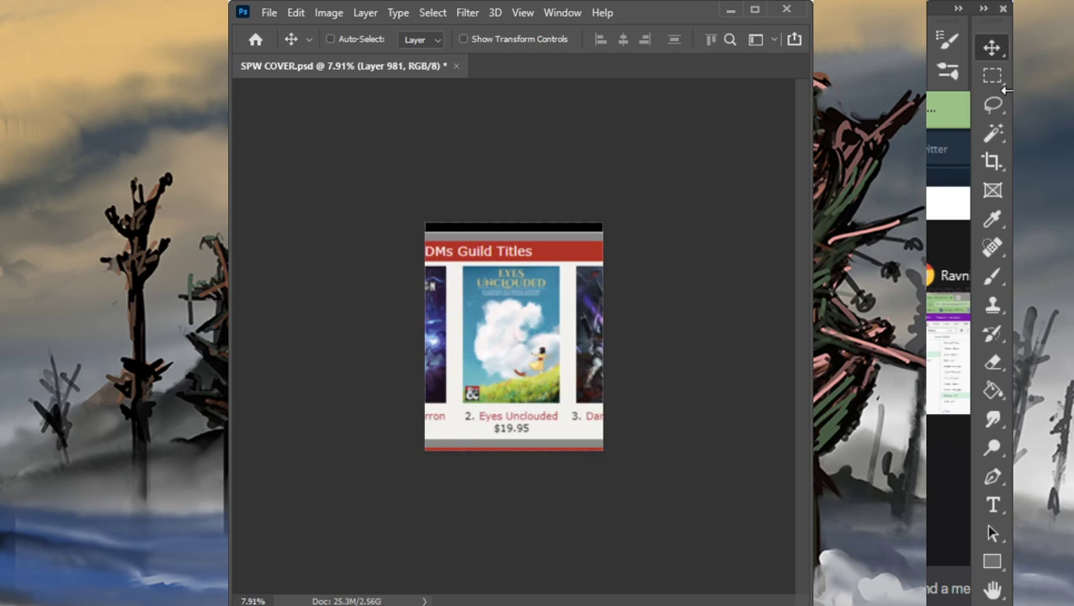
Step: Select the Eyes Unclouded cover with a rectangular marquee and widen the selected area to 102.67%
{"action": "left_click", "coordinate": [994, 78]}
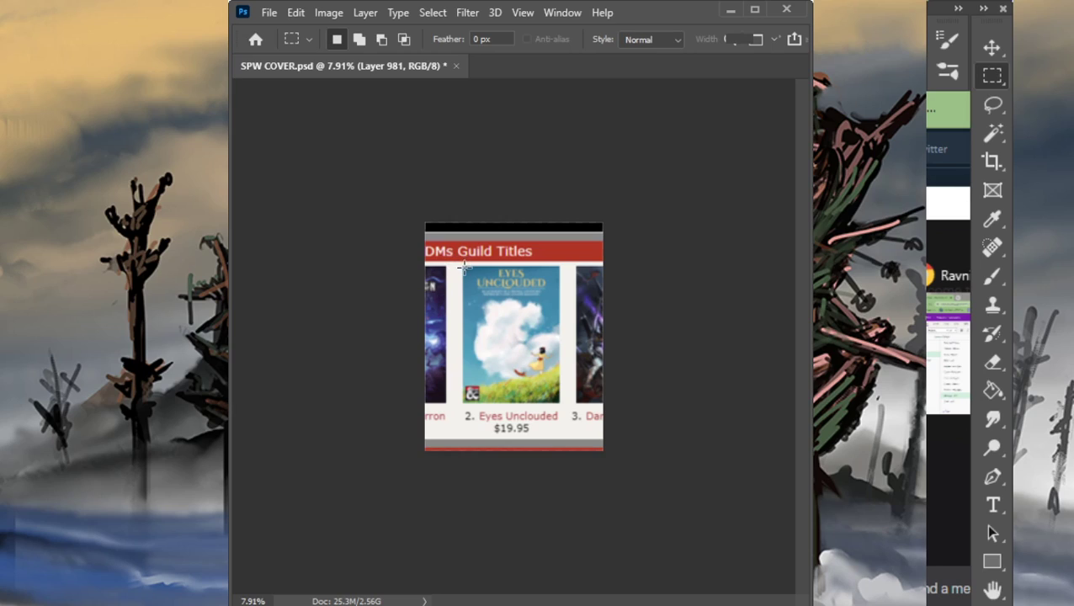
{"action": "left_click_drag", "start_coordinate": [461, 266], "coordinate": [558, 405]}
{"action": "key", "text": "ctrl+t"}
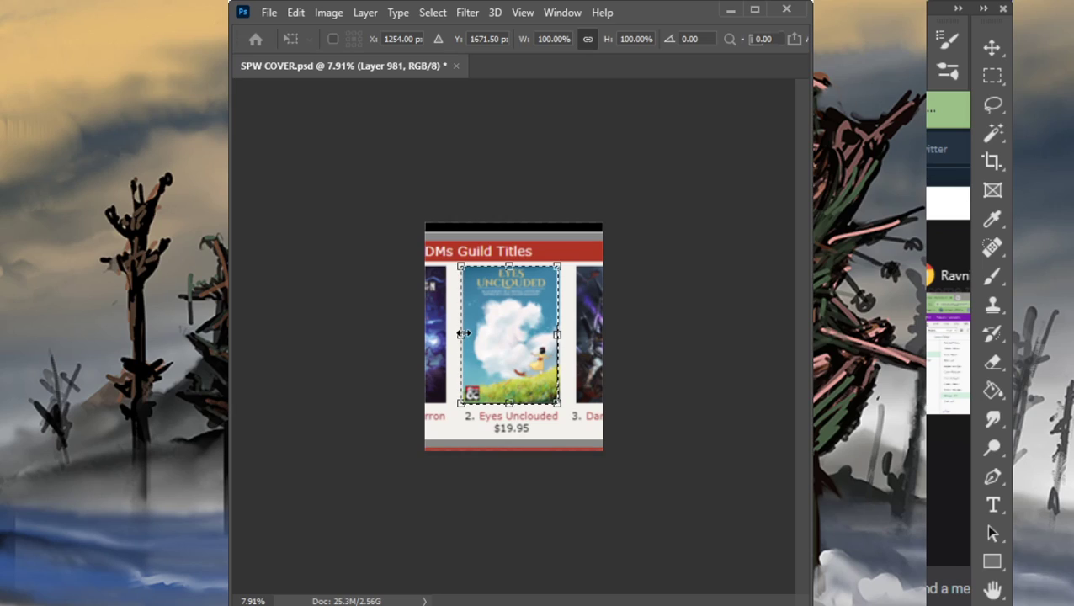
{"action": "left_click_drag", "start_coordinate": [461, 335], "coordinate": [460, 338]}
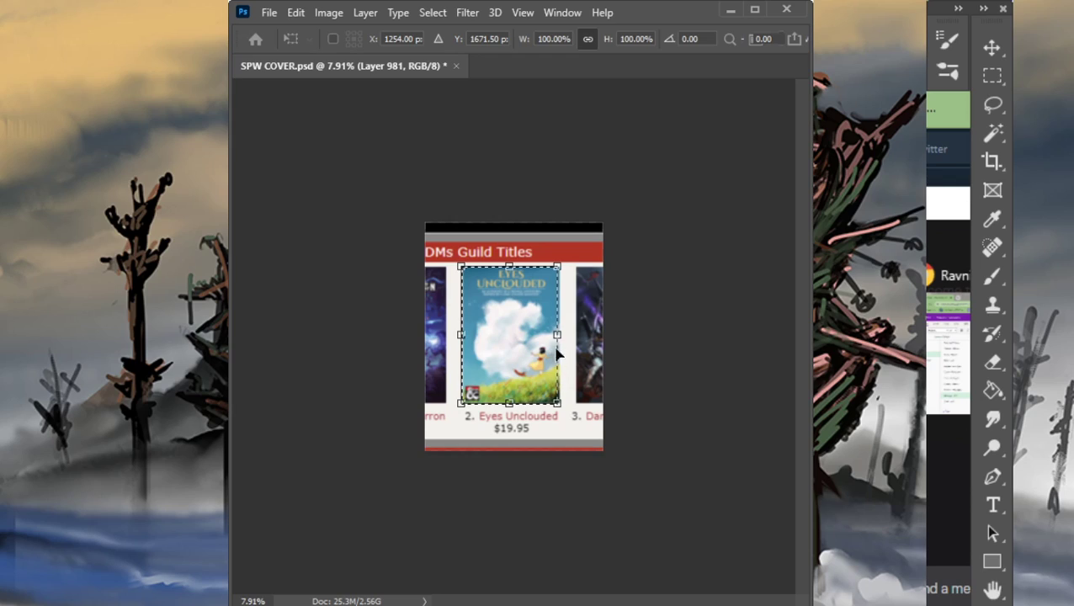
{"action": "left_click_drag", "start_coordinate": [555, 335], "coordinate": [558, 337]}
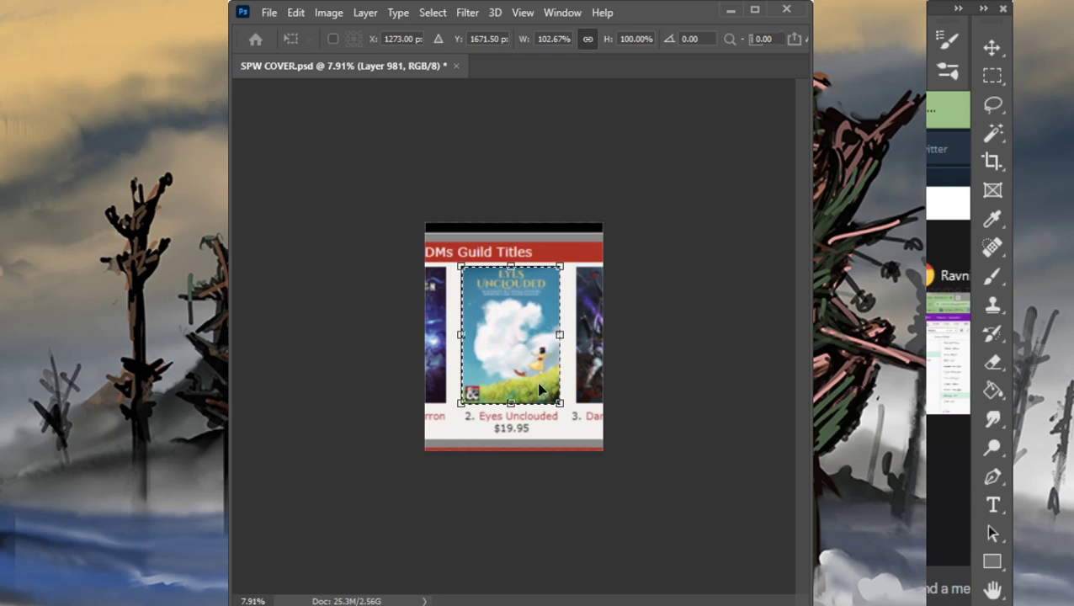
{"action": "key", "text": "Return"}
{"action": "key", "text": "m"}
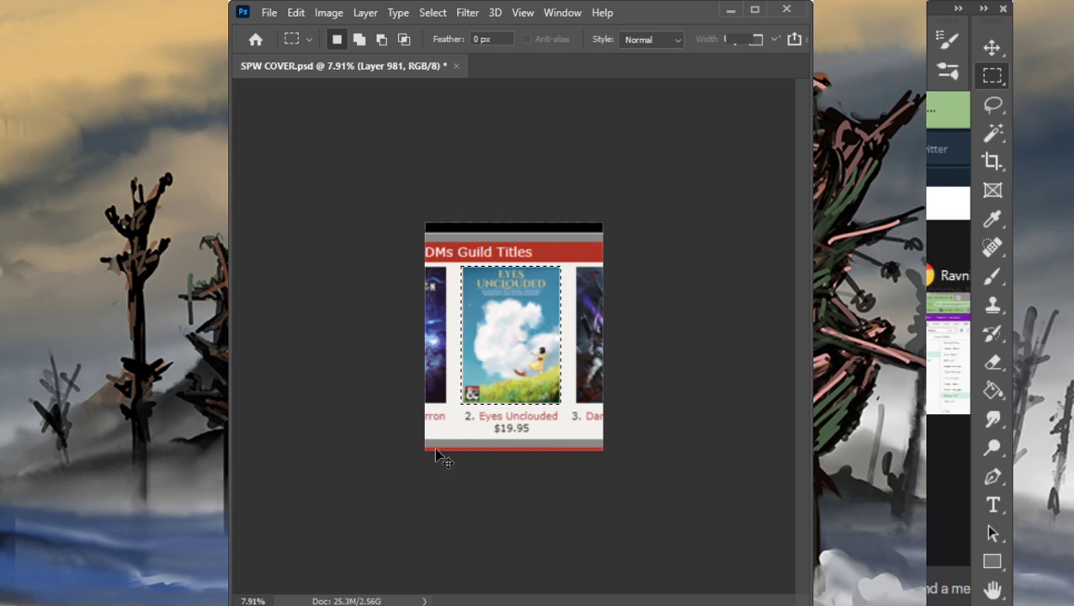
Step: Copy the selected Eyes Unclouded cover to a new layer and scale it proportionally to about the full canvas height, aligned with the canvas edge
{"action": "key", "text": "ctrl+j"}
{"action": "key", "text": "l"}
{"action": "key", "text": "ctrl+t"}
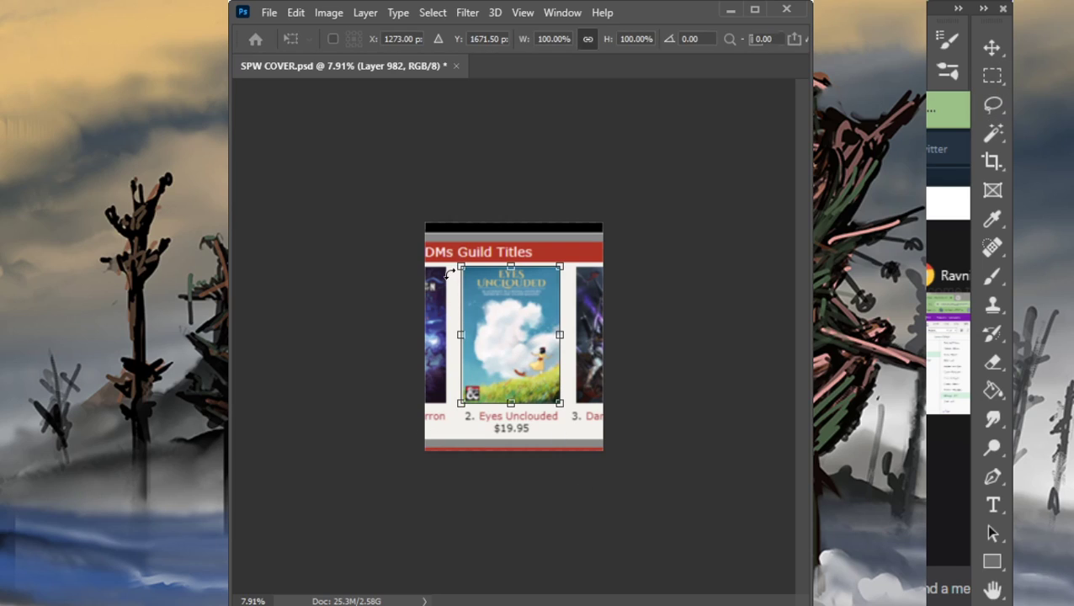
{"action": "left_click_drag", "start_coordinate": [455, 261], "coordinate": [431, 225]}
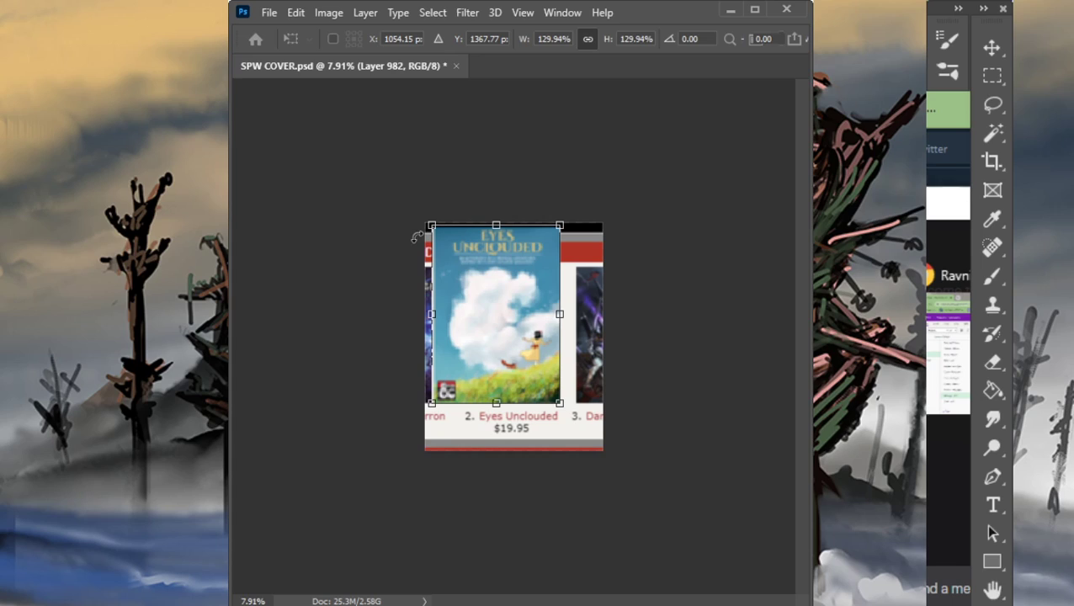
{"action": "left_click_drag", "start_coordinate": [472, 271], "coordinate": [468, 299]}
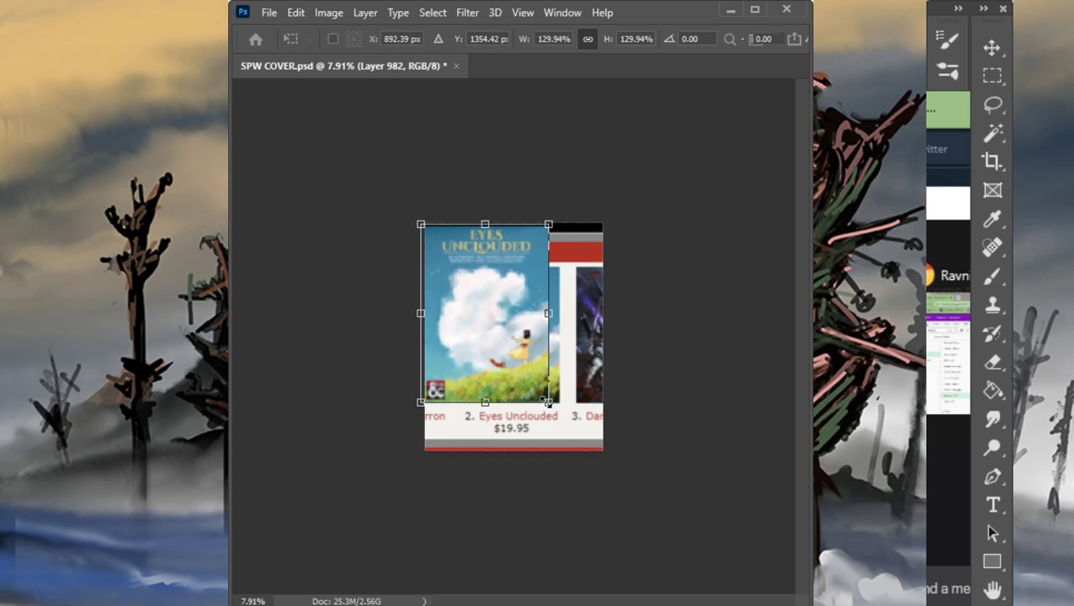
{"action": "left_click_drag", "start_coordinate": [547, 402], "coordinate": [599, 434]}
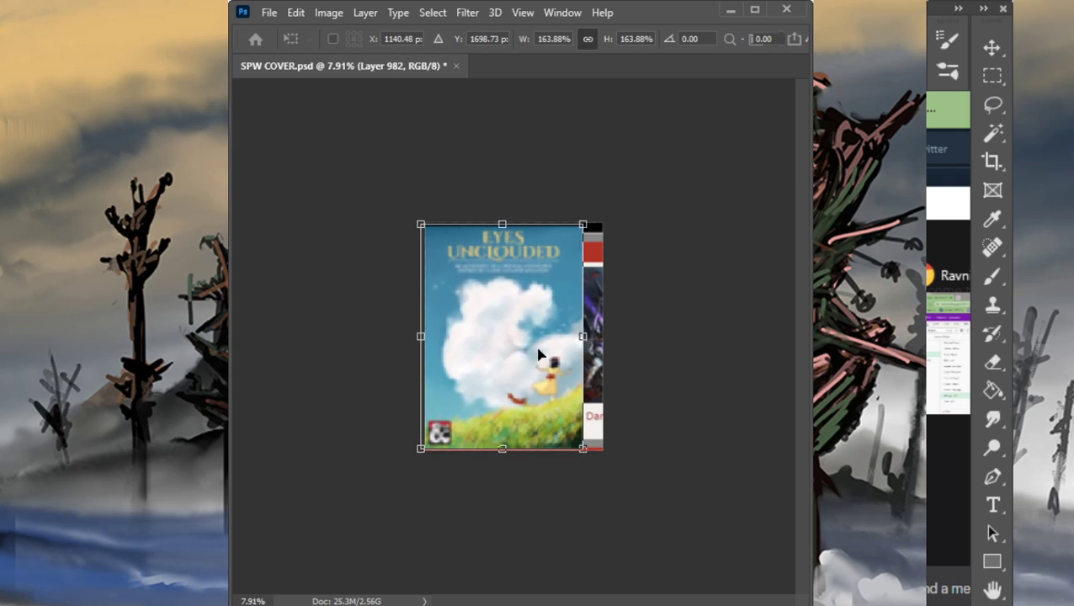
{"action": "left_click_drag", "start_coordinate": [539, 354], "coordinate": [561, 354]}
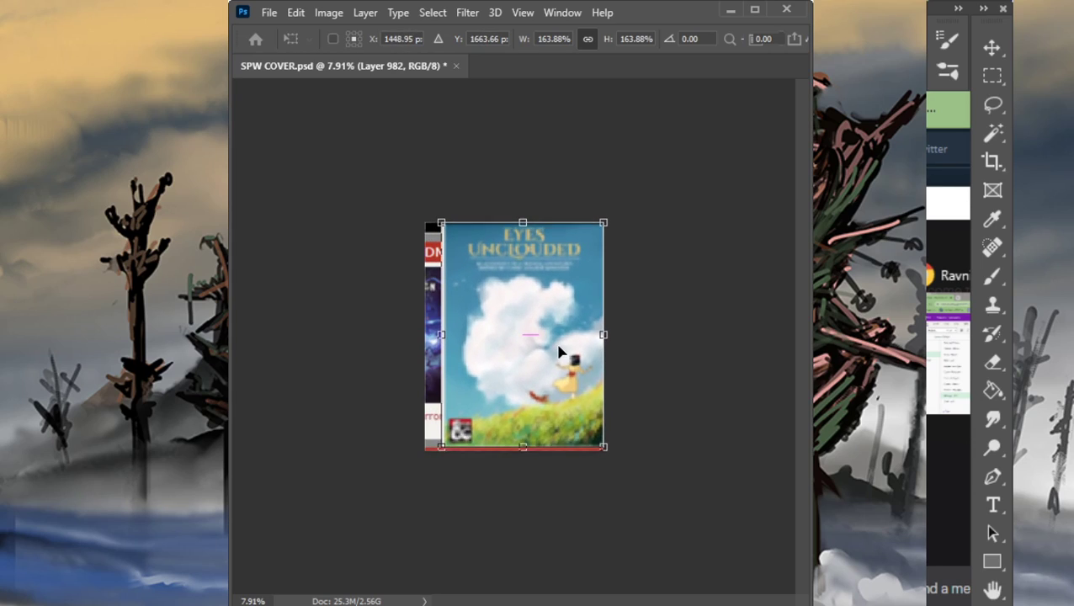
{"action": "mouse_move", "coordinate": [441, 446]}
{"action": "left_mouse_down"}
{"action": "mouse_move", "coordinate": [428, 458]}
{"action": "mouse_move", "coordinate": [436, 451]}
{"action": "left_mouse_up"}
{"action": "key", "text": "Return"}
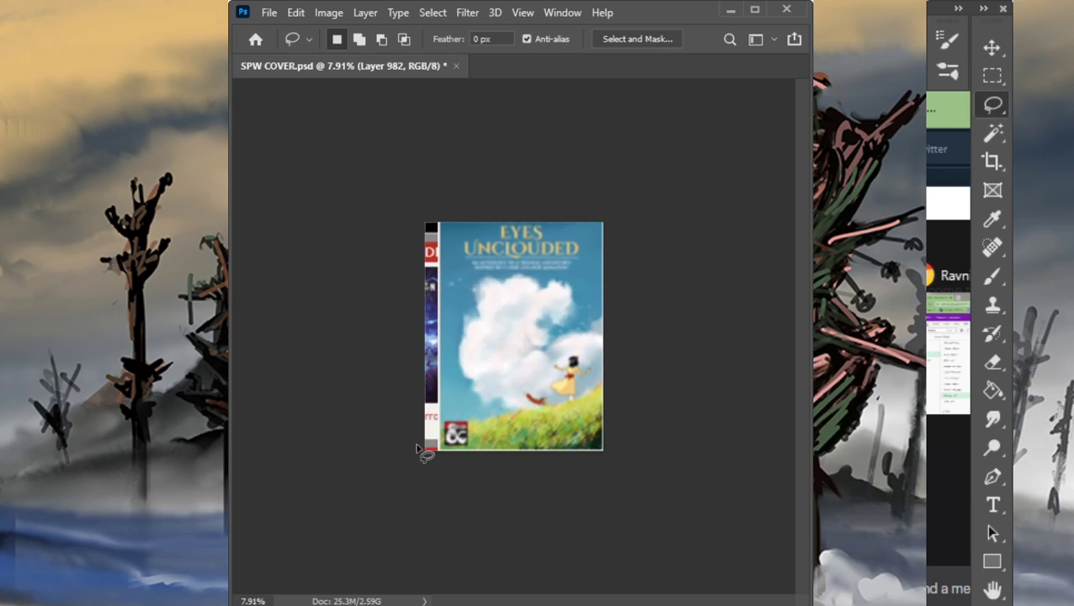
Step: Centre the enlarged Eyes Unclouded cover horizontally on the canvas and check the document's dimensions
{"action": "key", "text": "v"}
{"action": "left_click_drag", "start_coordinate": [546, 364], "coordinate": [530, 349]}
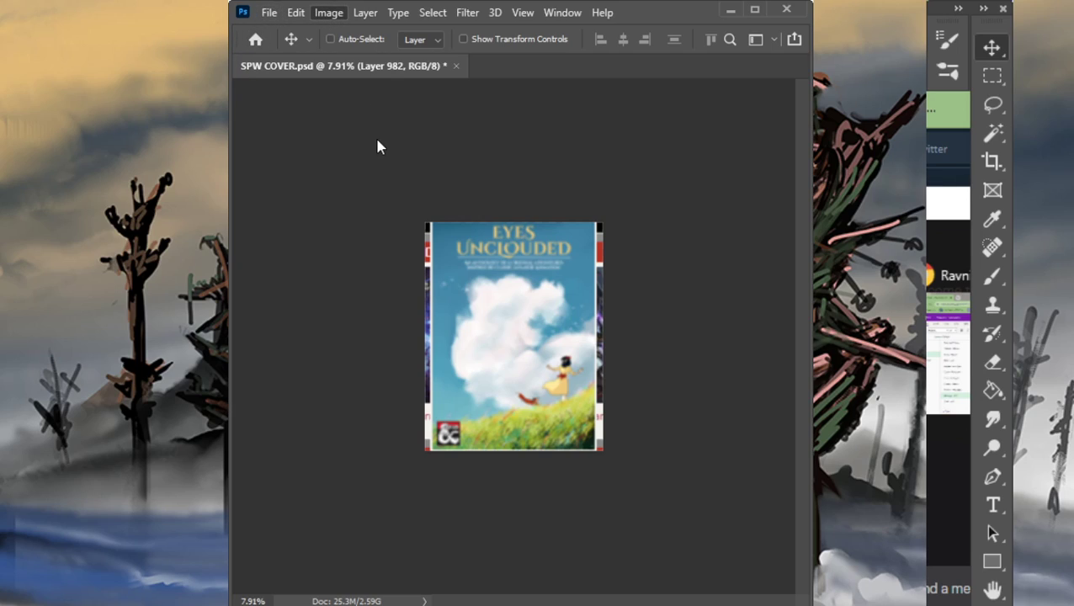
{"action": "key", "text": "h"}
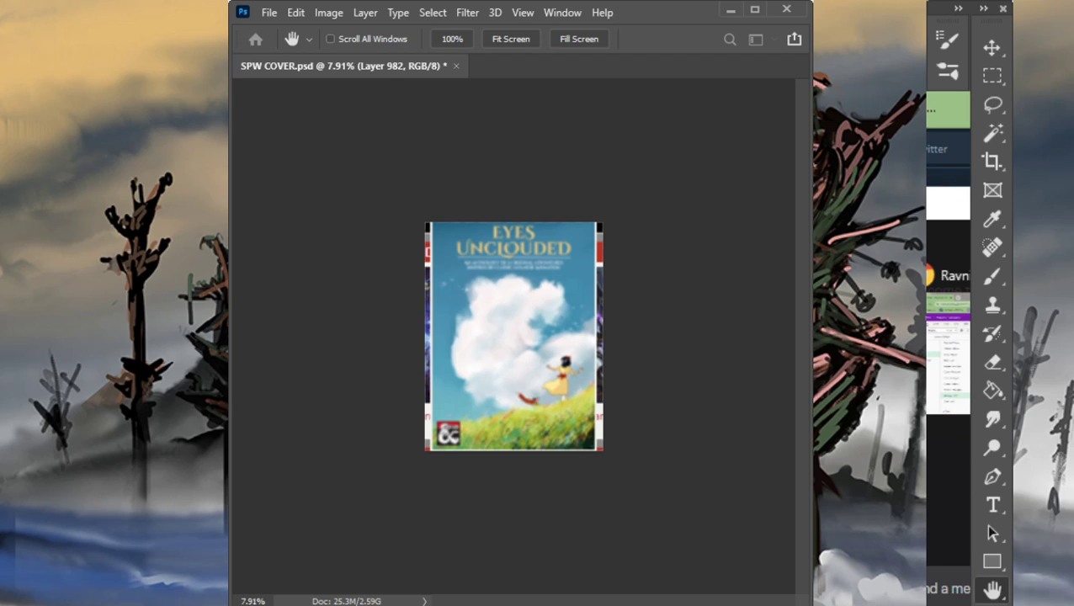
{"action": "key", "text": "v"}
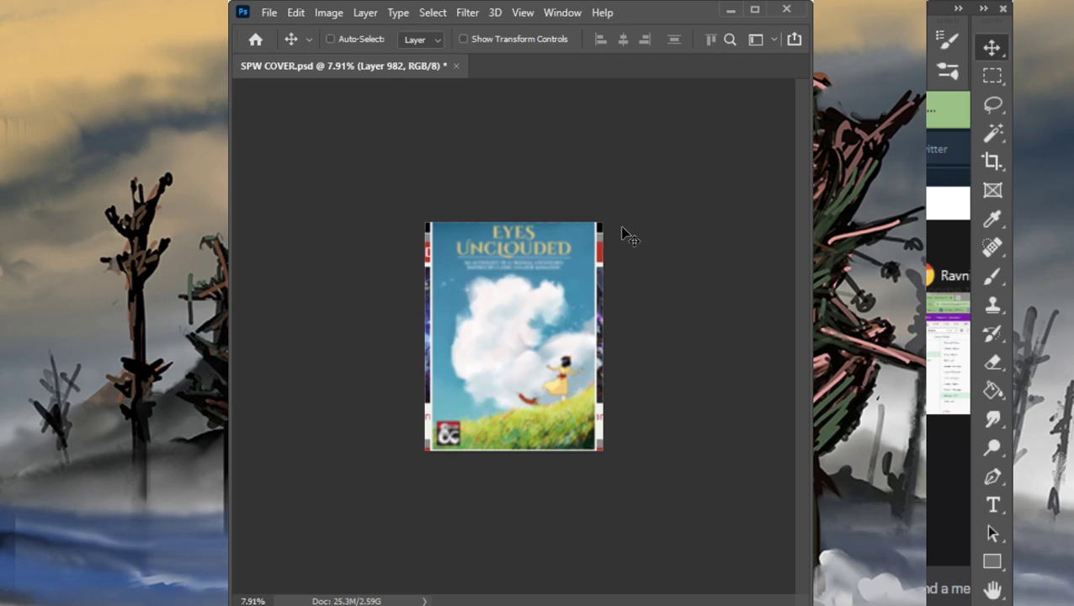
Step: Duplicate the Eyes Unclouded cover layer into a new document and crop that document to a rectangular selection around the cover
{"action": "key", "text": "ctrl"}
{"action": "left_click", "coordinate": [724, 148]}
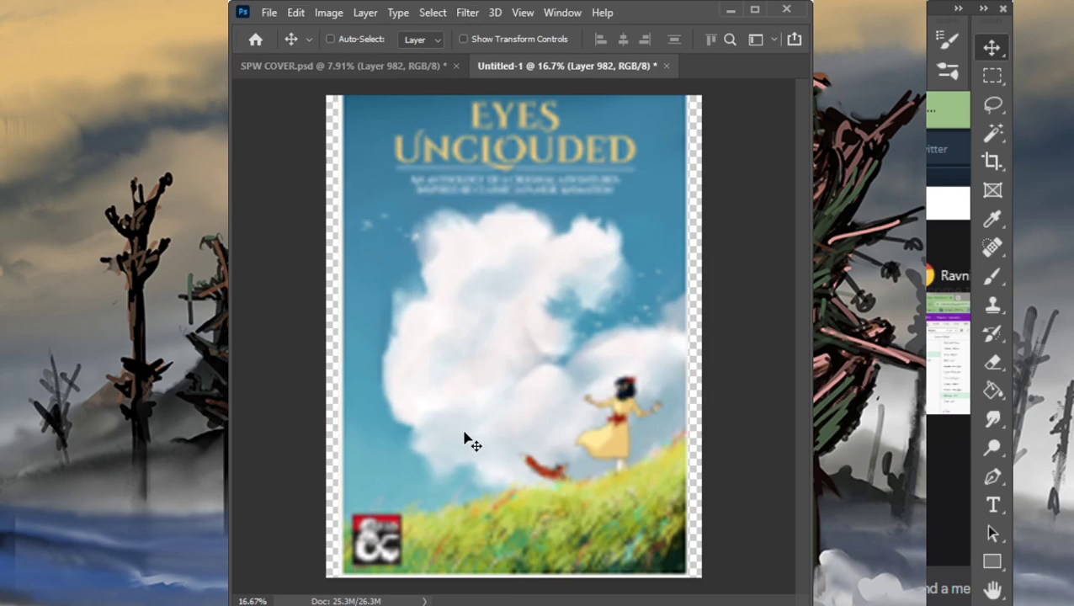
{"action": "left_click_drag", "start_coordinate": [512, 460], "coordinate": [493, 470]}
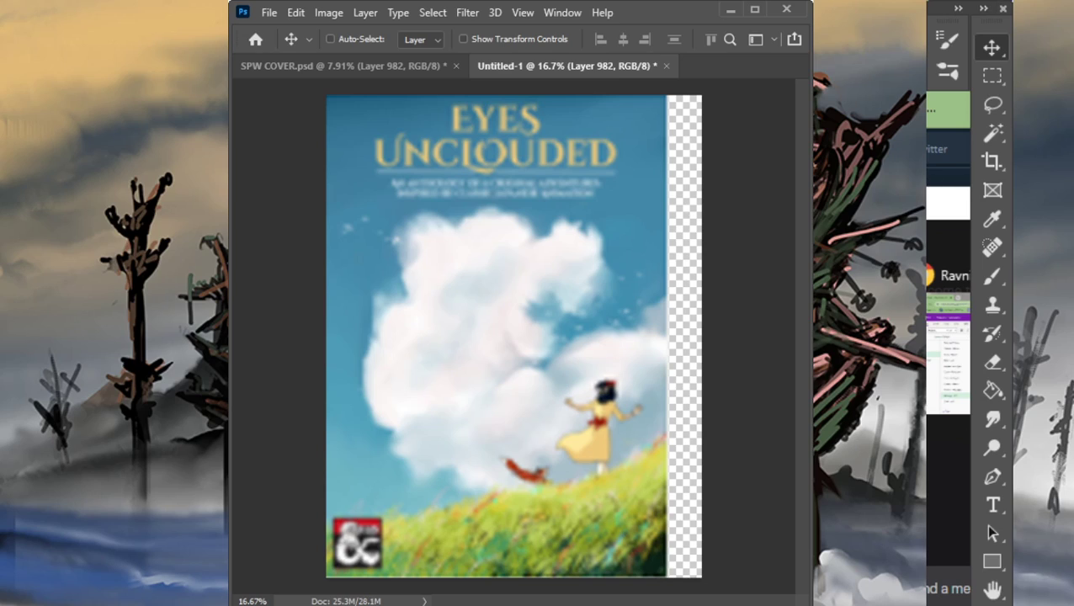
{"action": "left_click", "coordinate": [999, 80]}
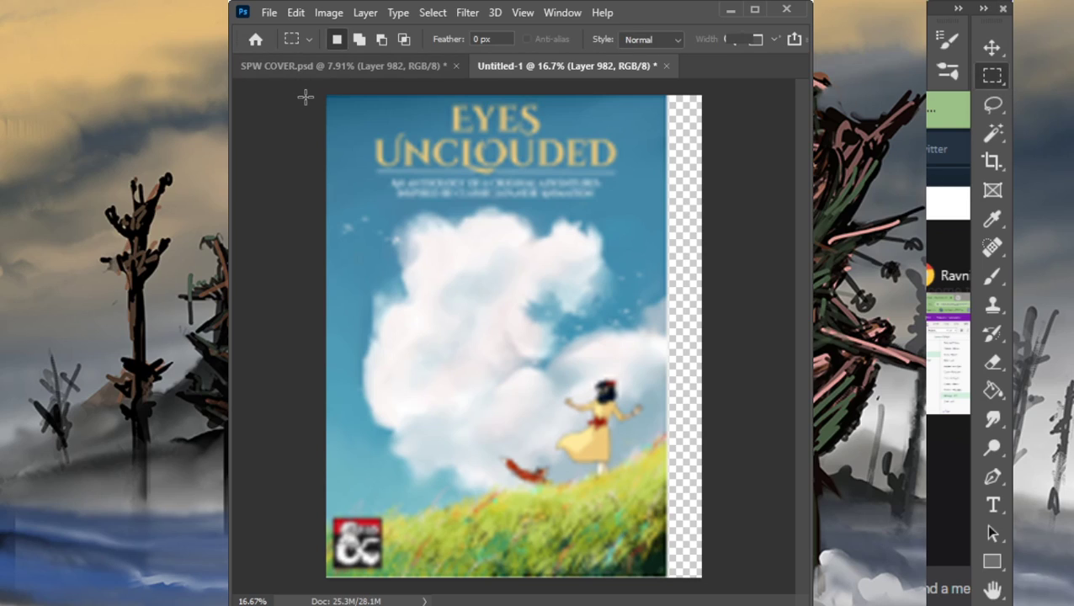
{"action": "left_click_drag", "start_coordinate": [303, 94], "coordinate": [668, 601]}
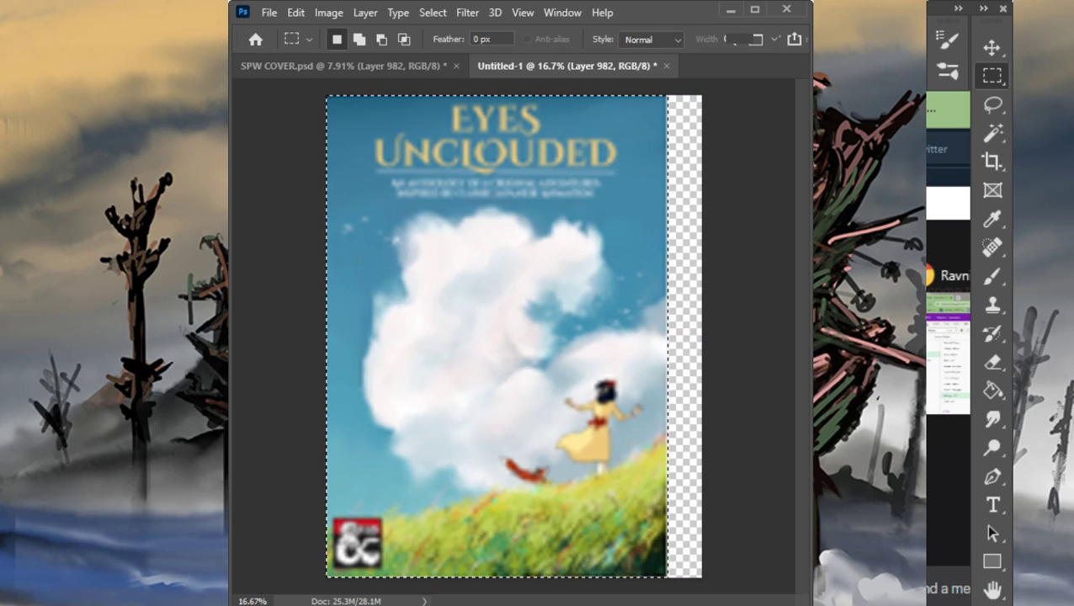
{"action": "left_click", "coordinate": [328, 19]}
{"action": "left_click", "coordinate": [409, 191]}
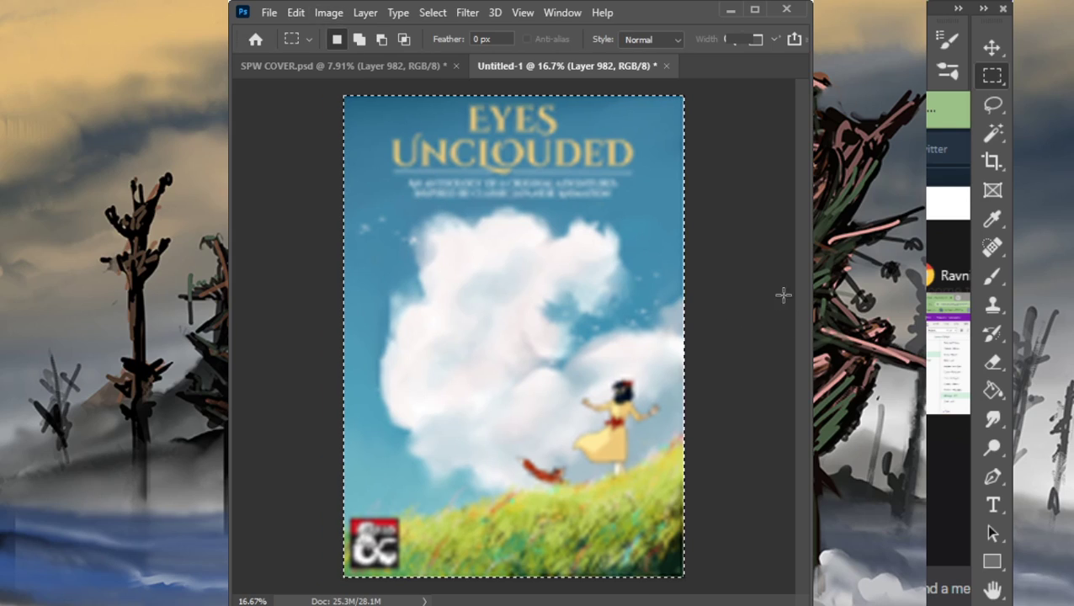
Step: Examine the image dimensions of the cropped Eyes Unclouded document, then close it without saving
{"action": "key", "text": "l"}
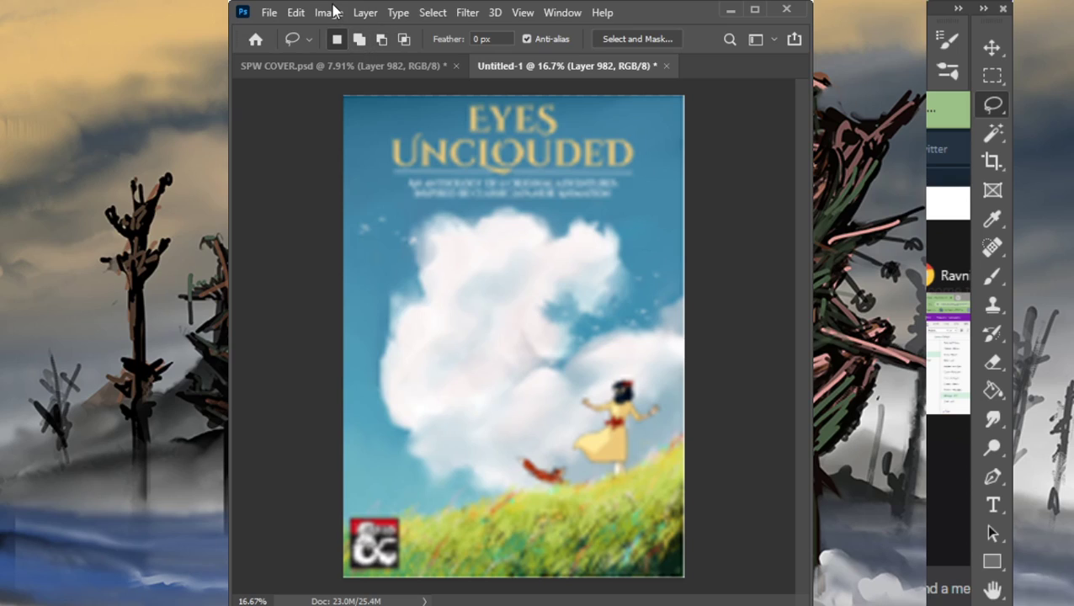
{"action": "left_click", "coordinate": [328, 15]}
{"action": "key", "text": "h"}
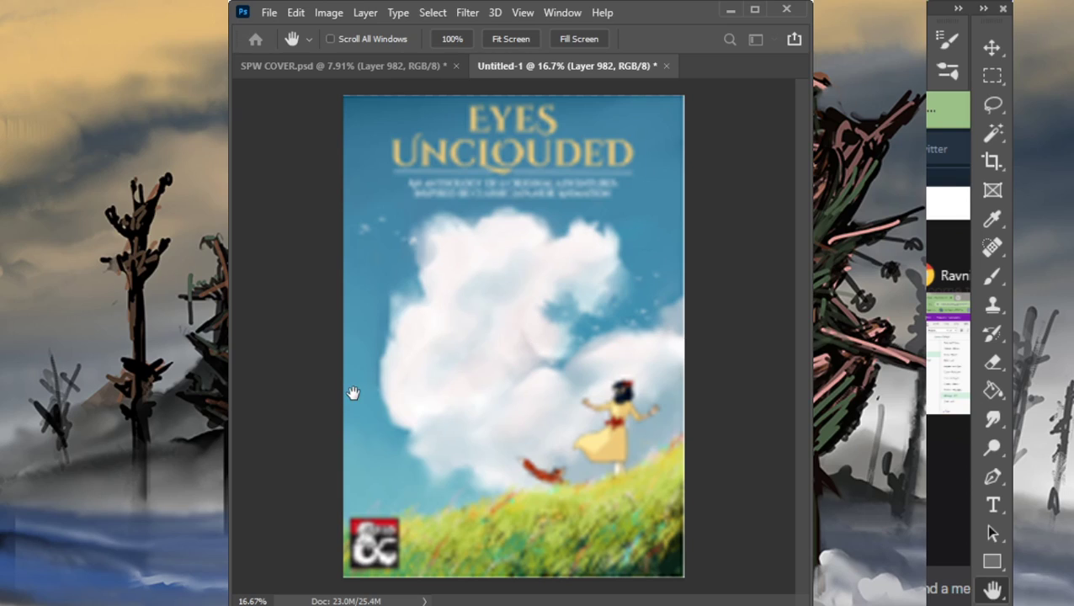
{"action": "key", "text": "l"}
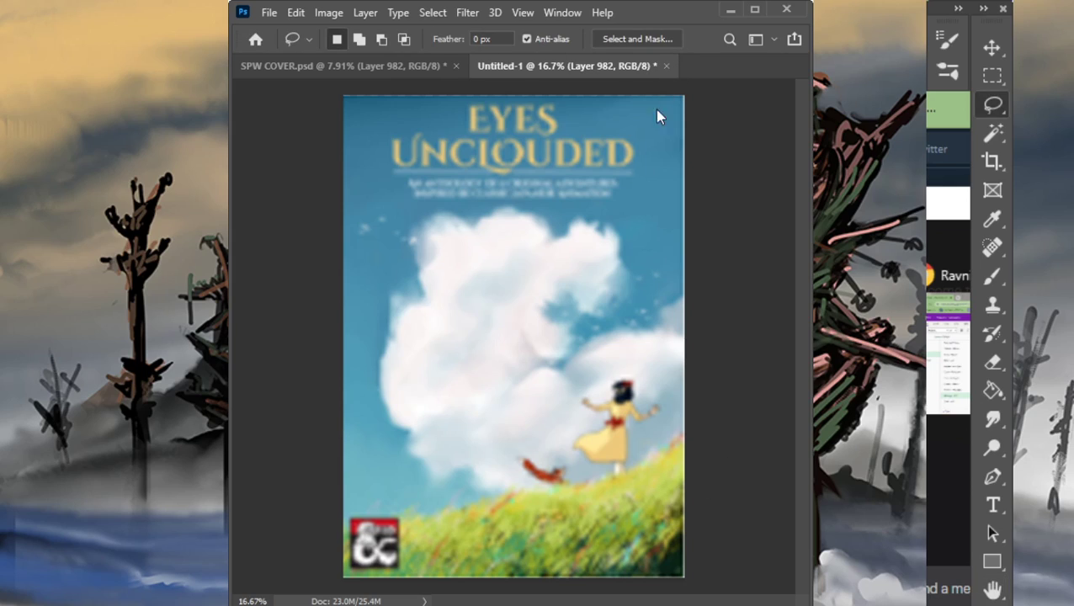
{"action": "key", "text": "ctrl+w"}
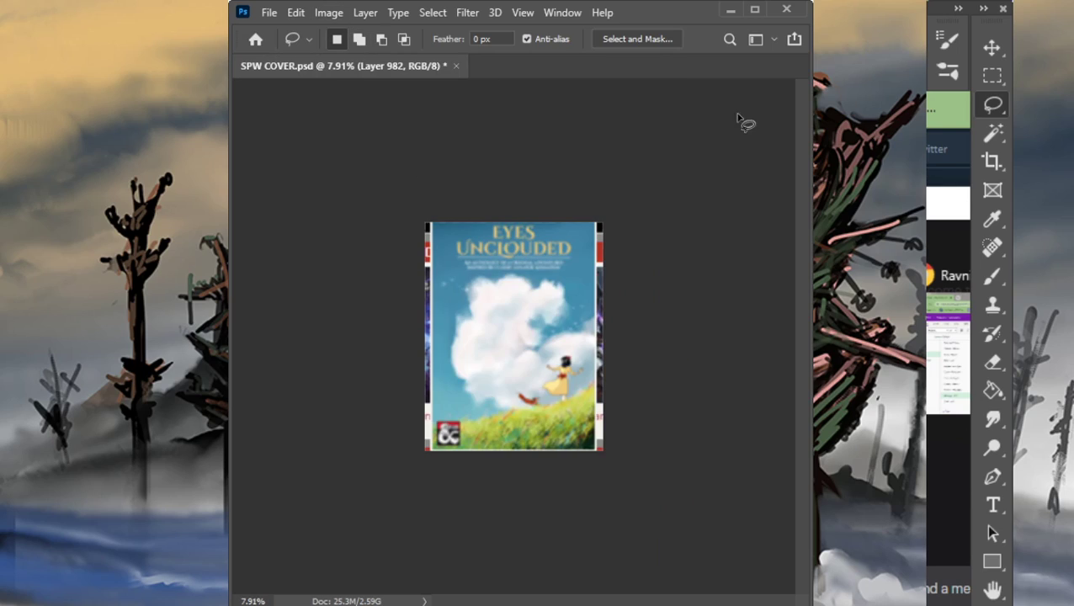
Step: Undo the Eyes Unclouded cover copy and the pasted screenshot, then check the illustration's dimensions
{"action": "key", "text": "ctrl+v"}
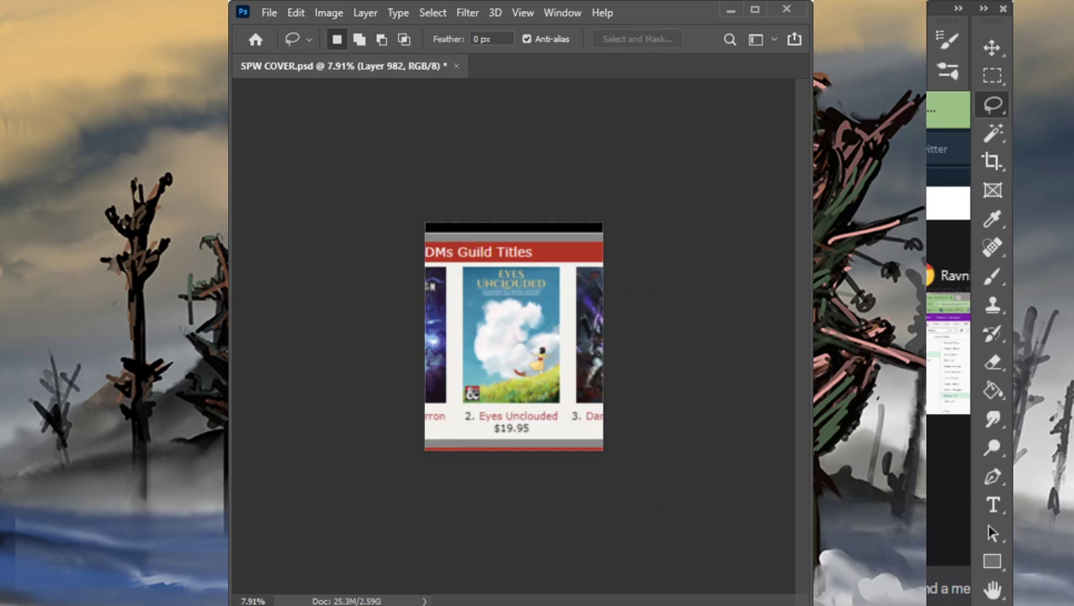
{"action": "key", "text": "ctrl+z"}
{"action": "key", "text": "ctrl+z"}
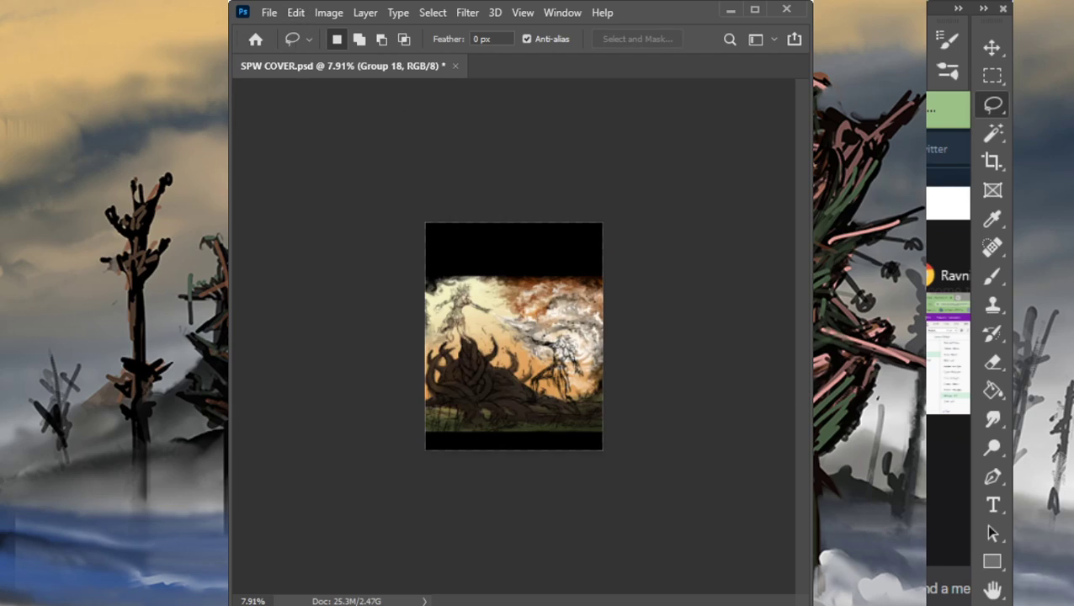
{"action": "left_click", "coordinate": [325, 15]}
{"action": "left_click", "coordinate": [387, 153]}
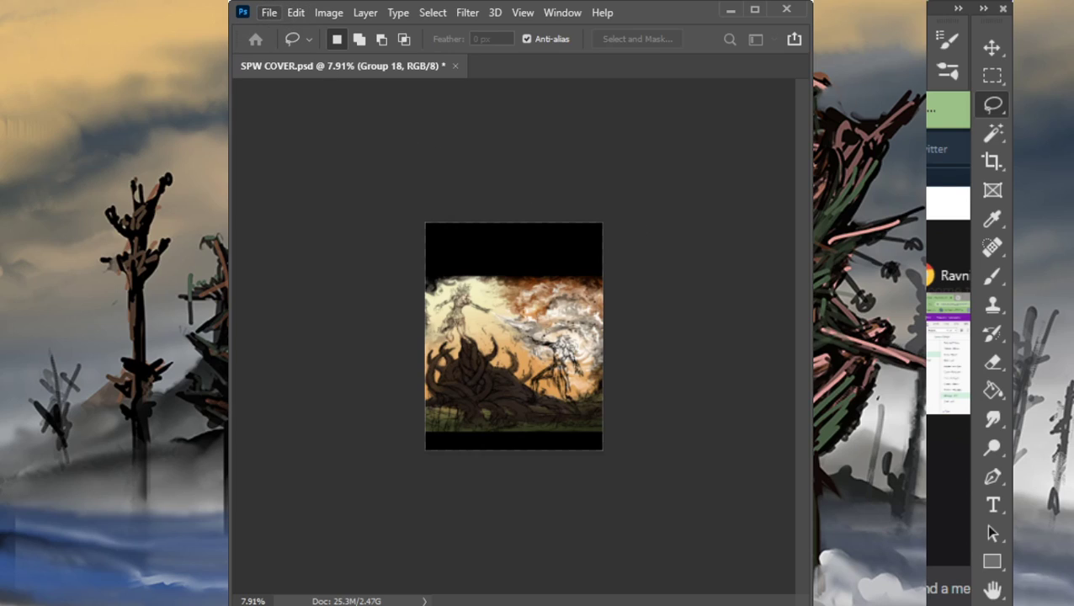
Step: Open COVER ART 5-12.tif, examine its image dimensions for comparison, and close it
{"action": "left_click", "coordinate": [267, 13]}
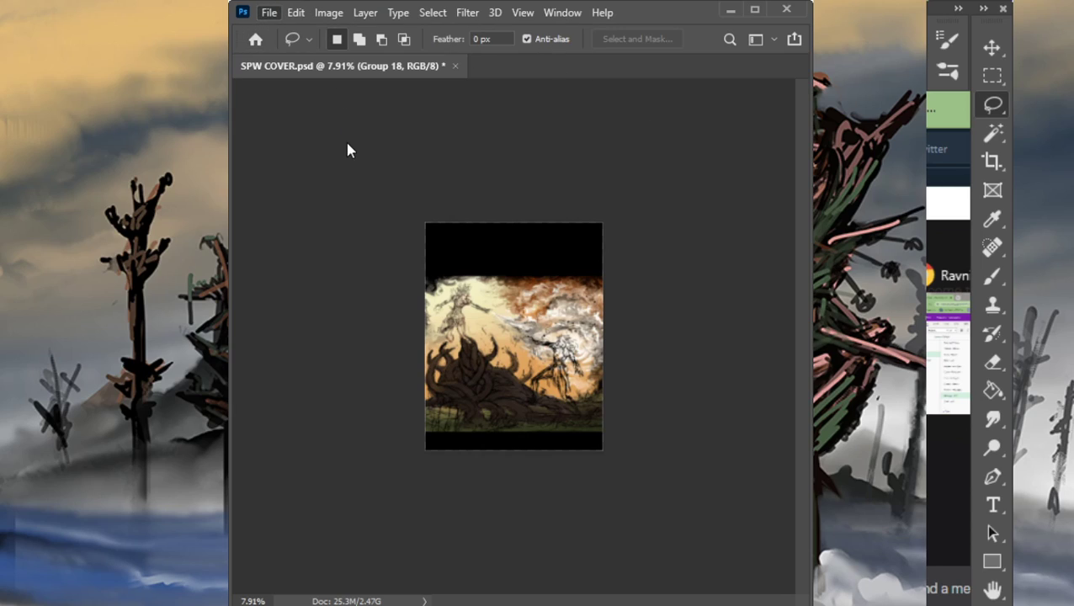
{"action": "left_click", "coordinate": [355, 47]}
{"action": "left_click", "coordinate": [333, 16]}
{"action": "key", "text": "h"}
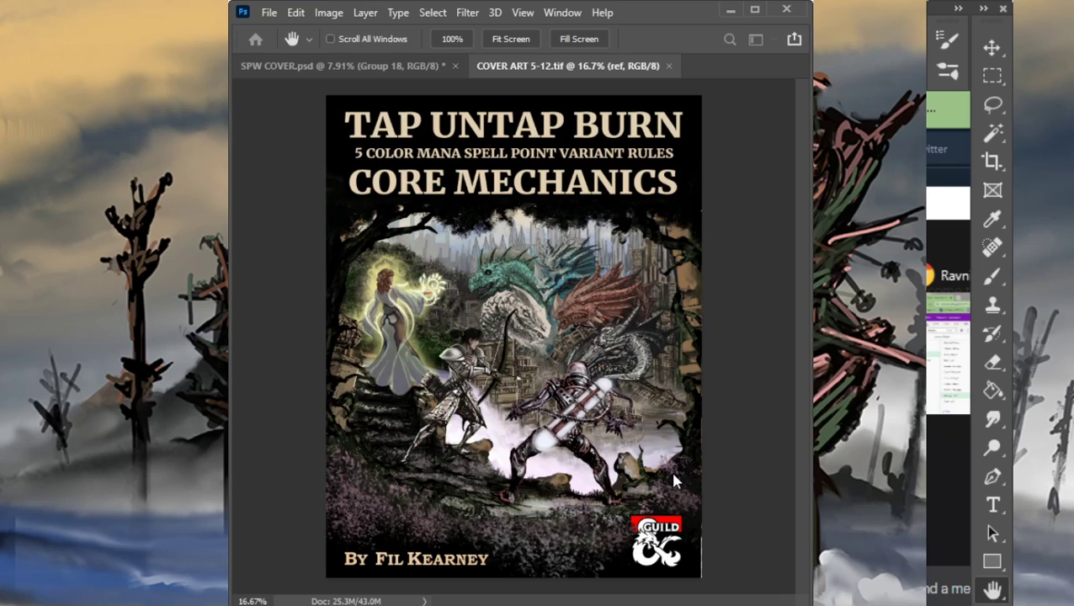
{"action": "key", "text": "l"}
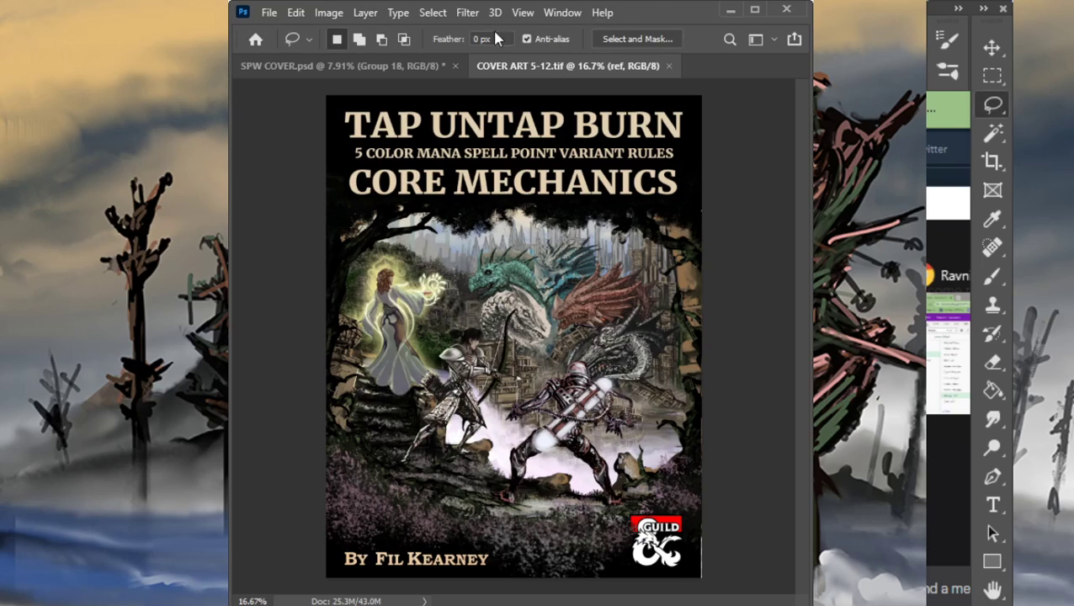
{"action": "left_click", "coordinate": [669, 68]}
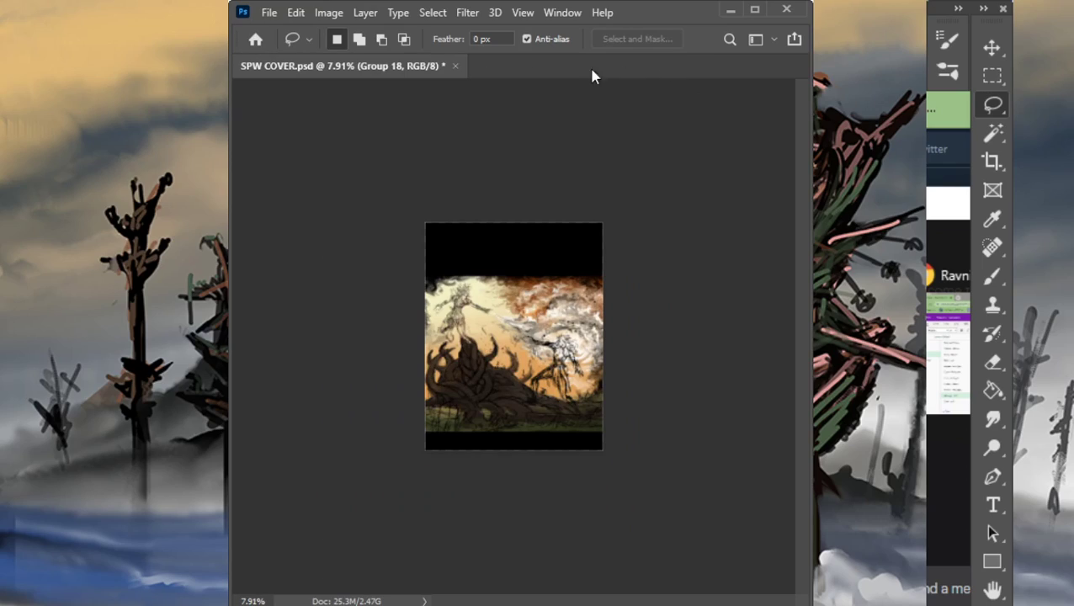
Step: Look at the new-document settings, cancel them, and check the SPW COVER illustration's dimensions again
{"action": "left_click", "coordinate": [269, 12]}
{"action": "left_click", "coordinate": [295, 48]}
{"action": "key", "text": "ctrl+n"}
{"action": "key", "text": "Escape"}
{"action": "left_click", "coordinate": [329, 17]}
{"action": "left_click", "coordinate": [412, 157]}
{"action": "key", "text": "h"}
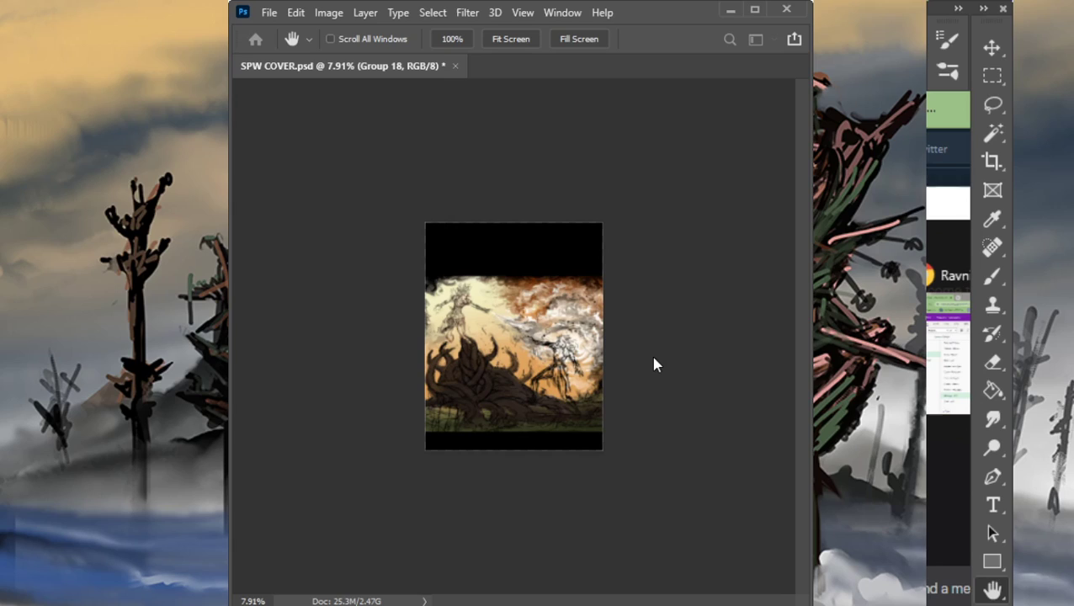
{"action": "key", "text": "l"}
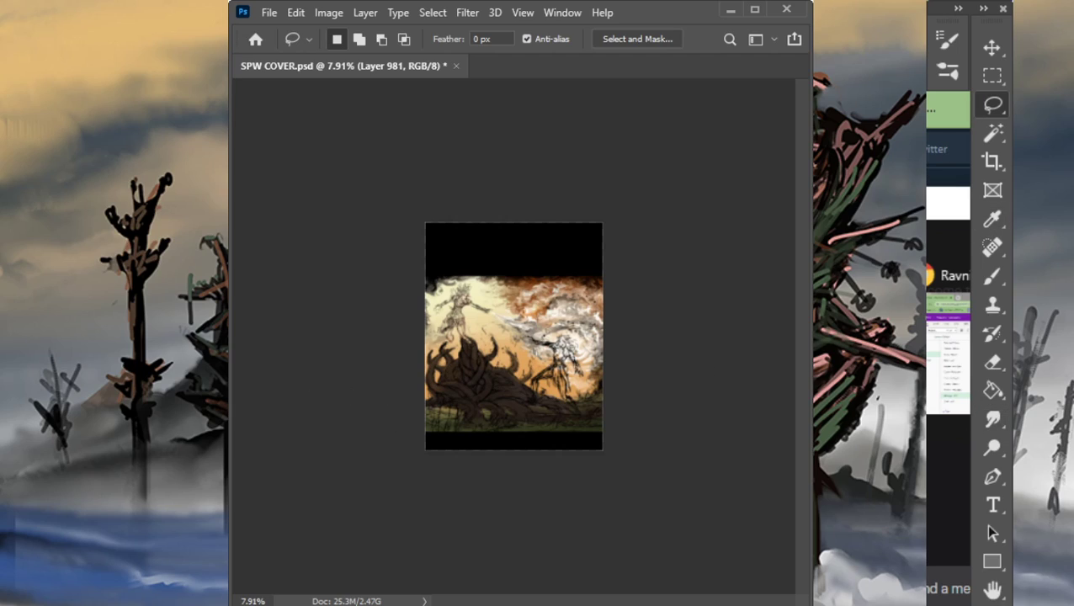
Step: Sample a green from the swamp forest reference and brush it across the grassy ground around the roots on Layer 981
{"action": "key", "text": "z"}
{"action": "left_click_drag", "start_coordinate": [478, 379], "coordinate": [556, 377]}
{"action": "mouse_move", "coordinate": [613, 443]}
{"action": "left_mouse_down"}
{"action": "mouse_move", "coordinate": [596, 360]}
{"action": "mouse_move", "coordinate": [618, 322]}
{"action": "left_mouse_up"}
{"action": "key", "text": "b"}
{"action": "left_click", "coordinate": [566, 450], "text": "alt"}
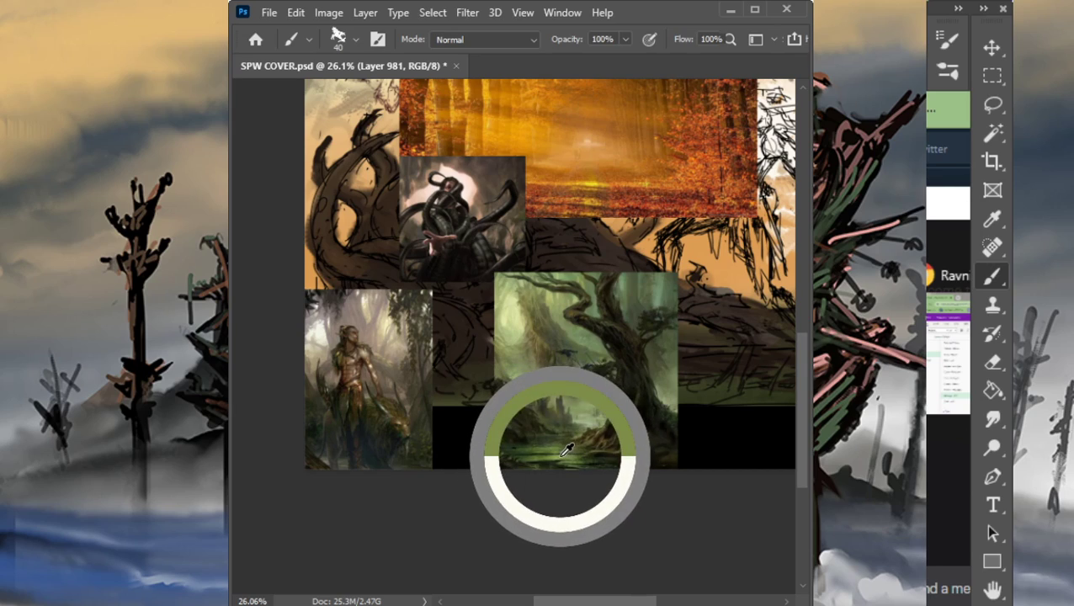
{"action": "left_click", "coordinate": [565, 442], "text": "alt"}
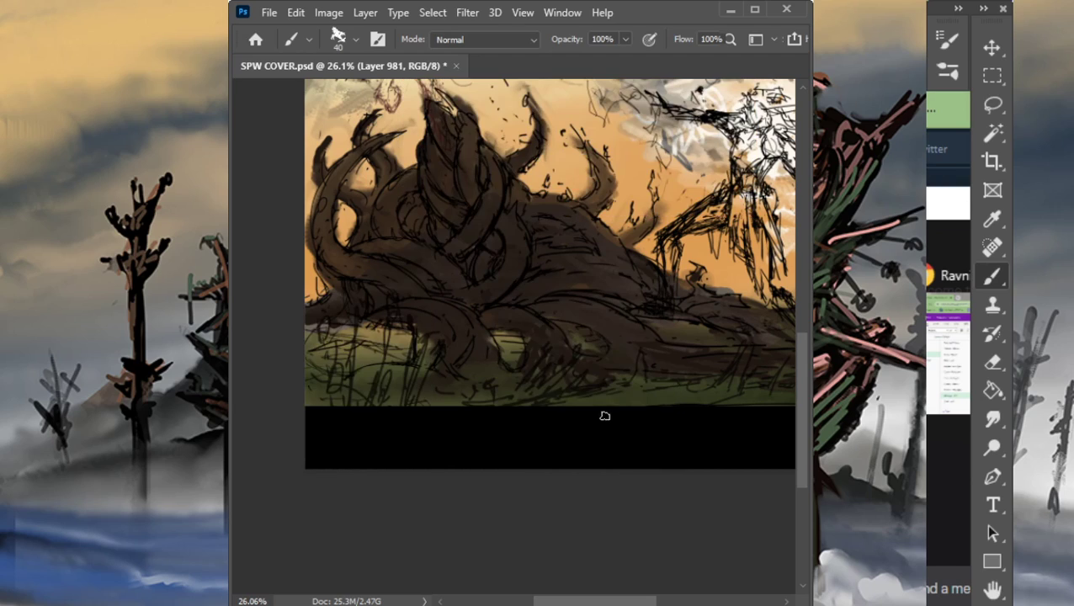
{"action": "left_click_drag", "start_coordinate": [603, 413], "coordinate": [575, 394]}
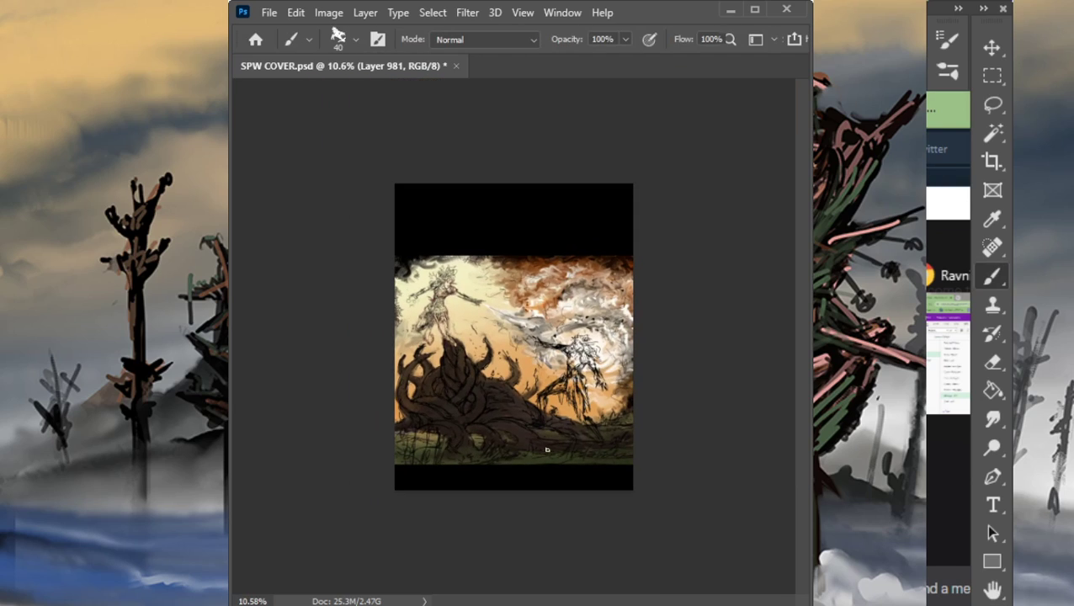
{"action": "mouse_move", "coordinate": [546, 449]}
{"action": "left_mouse_down"}
{"action": "mouse_move", "coordinate": [574, 454]}
{"action": "mouse_move", "coordinate": [516, 460]}
{"action": "left_mouse_up"}
{"action": "left_click_drag", "start_coordinate": [616, 455], "coordinate": [564, 450]}
{"action": "mouse_move", "coordinate": [463, 458]}
{"action": "left_mouse_down"}
{"action": "mouse_move", "coordinate": [415, 458]}
{"action": "mouse_move", "coordinate": [471, 455]}
{"action": "mouse_move", "coordinate": [412, 459]}
{"action": "mouse_move", "coordinate": [489, 459]}
{"action": "left_mouse_up"}
{"action": "mouse_move", "coordinate": [588, 453]}
{"action": "left_mouse_down"}
{"action": "mouse_move", "coordinate": [511, 457]}
{"action": "mouse_move", "coordinate": [627, 436]}
{"action": "left_mouse_up"}
Step: Smudge the green strokes across the ground with the Smudge tool at 90% strength and a 70 px brush
{"action": "key", "text": "r"}
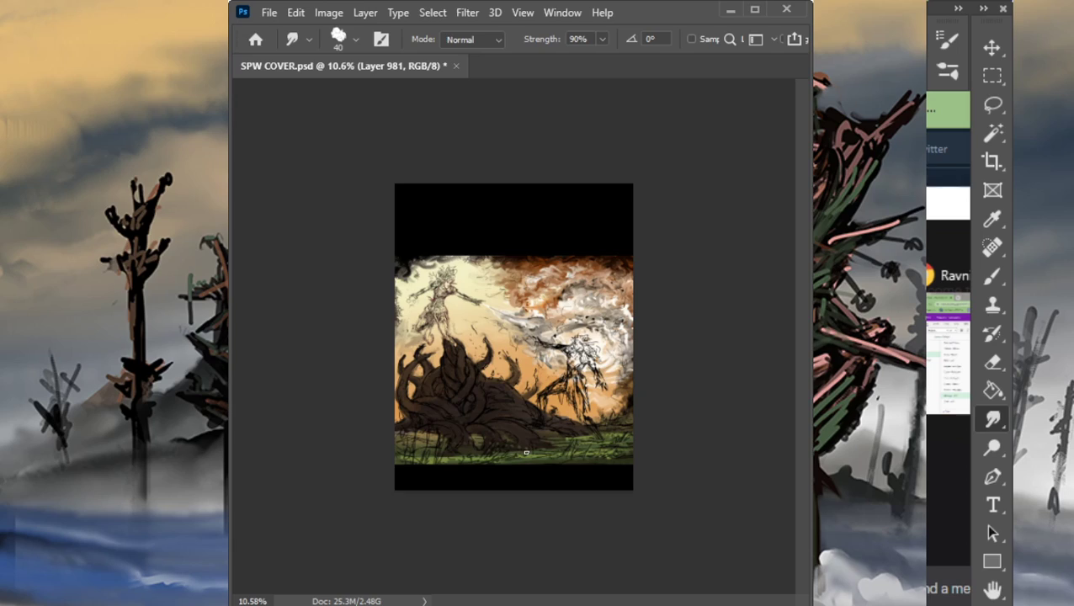
{"action": "key", "text": "bracketright"}
{"action": "key", "text": "bracketright"}
{"action": "key", "text": "bracketright"}
{"action": "key", "text": "bracketright"}
{"action": "left_click_drag", "start_coordinate": [539, 452], "coordinate": [468, 450]}
{"action": "mouse_move", "coordinate": [556, 458]}
{"action": "left_mouse_down"}
{"action": "mouse_move", "coordinate": [448, 454]}
{"action": "mouse_move", "coordinate": [611, 453]}
{"action": "mouse_move", "coordinate": [630, 450]}
{"action": "mouse_move", "coordinate": [631, 429]}
{"action": "mouse_move", "coordinate": [599, 425]}
{"action": "mouse_move", "coordinate": [593, 449]}
{"action": "mouse_move", "coordinate": [562, 461]}
{"action": "left_mouse_up"}
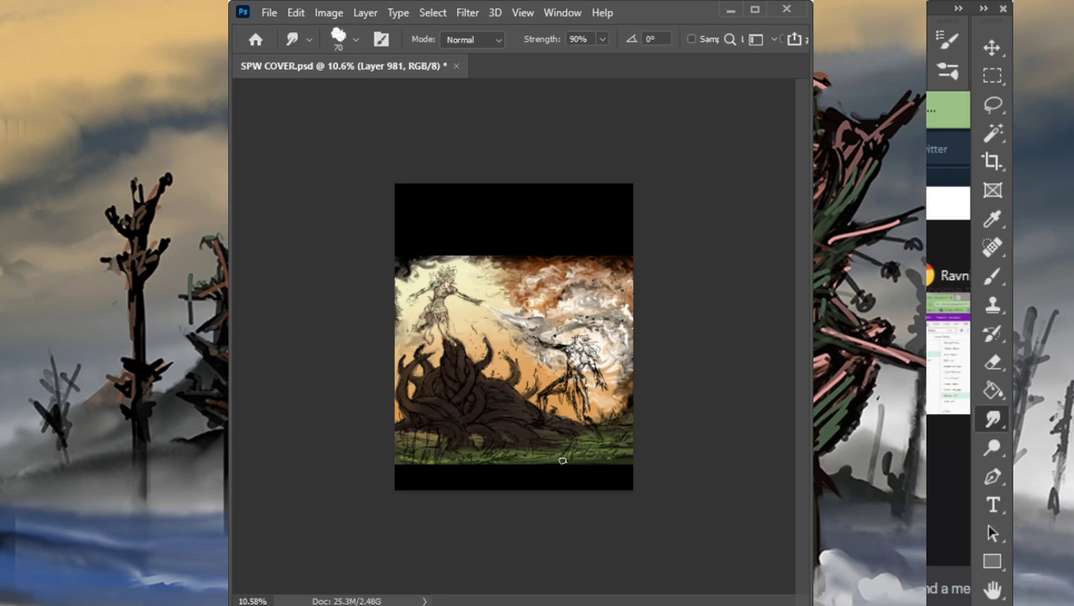
Step: Add a further green stroke to the ground below the roots and smudge the grass near the canvas edge
{"action": "key", "text": "b"}
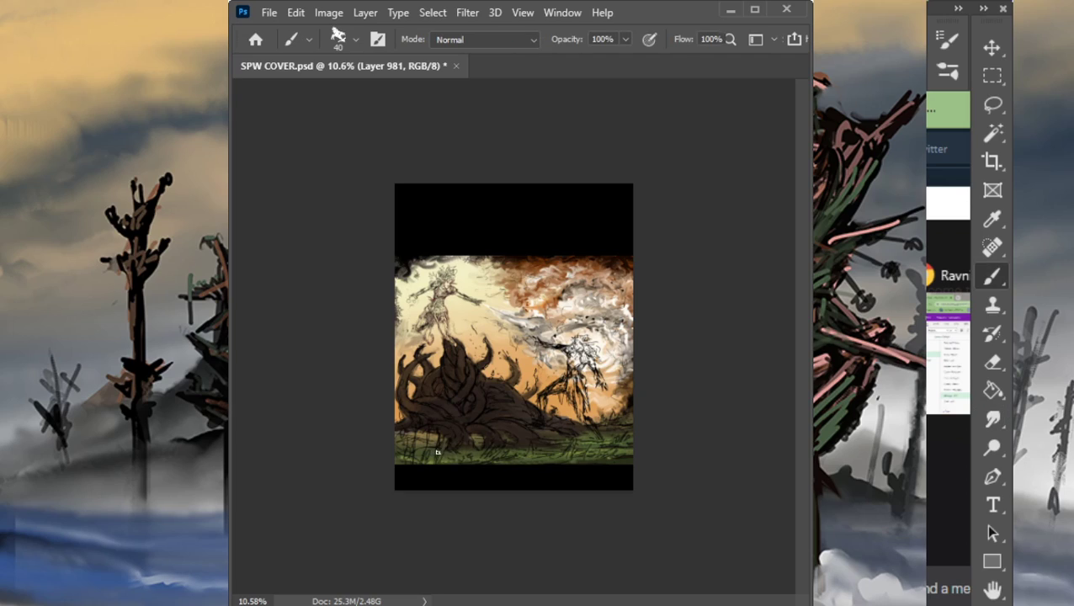
{"action": "left_click_drag", "start_coordinate": [452, 457], "coordinate": [476, 452]}
{"action": "key", "text": "r"}
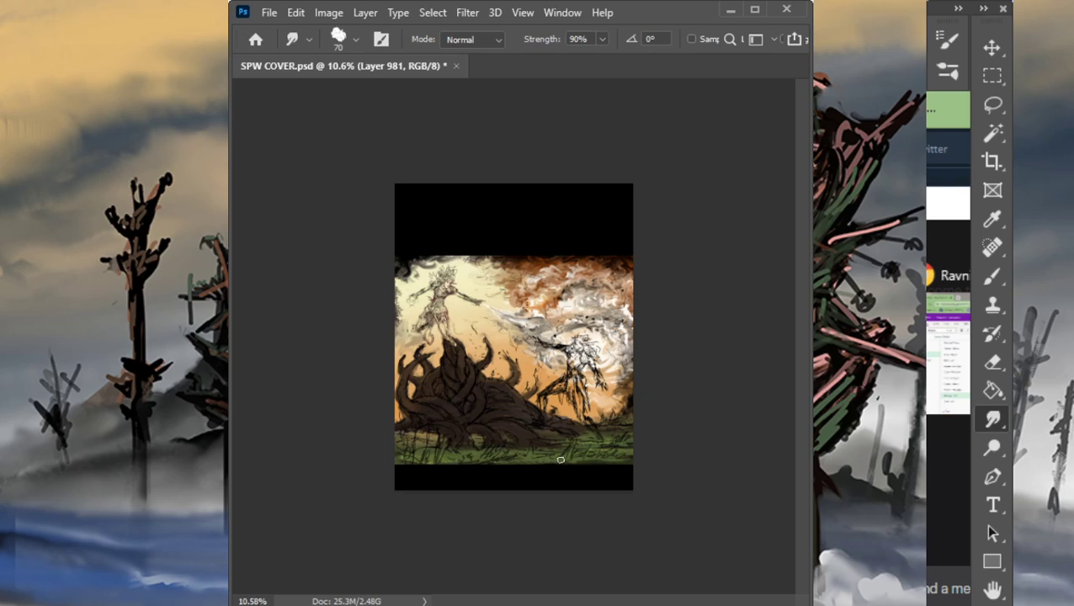
{"action": "left_click_drag", "start_coordinate": [627, 433], "coordinate": [587, 435]}
Step: Sample a dark tone from the swamp forest reference and paint shadows beneath the roots on a new layer
{"action": "key", "text": "ctrl+space"}
{"action": "mouse_move", "coordinate": [465, 359]}
{"action": "left_mouse_down"}
{"action": "mouse_move", "coordinate": [548, 355]}
{"action": "mouse_move", "coordinate": [581, 386]}
{"action": "left_mouse_up"}
{"action": "left_click_drag", "start_coordinate": [626, 471], "coordinate": [563, 282]}
{"action": "key", "text": "b"}
{"action": "left_click", "coordinate": [544, 374], "text": "alt"}
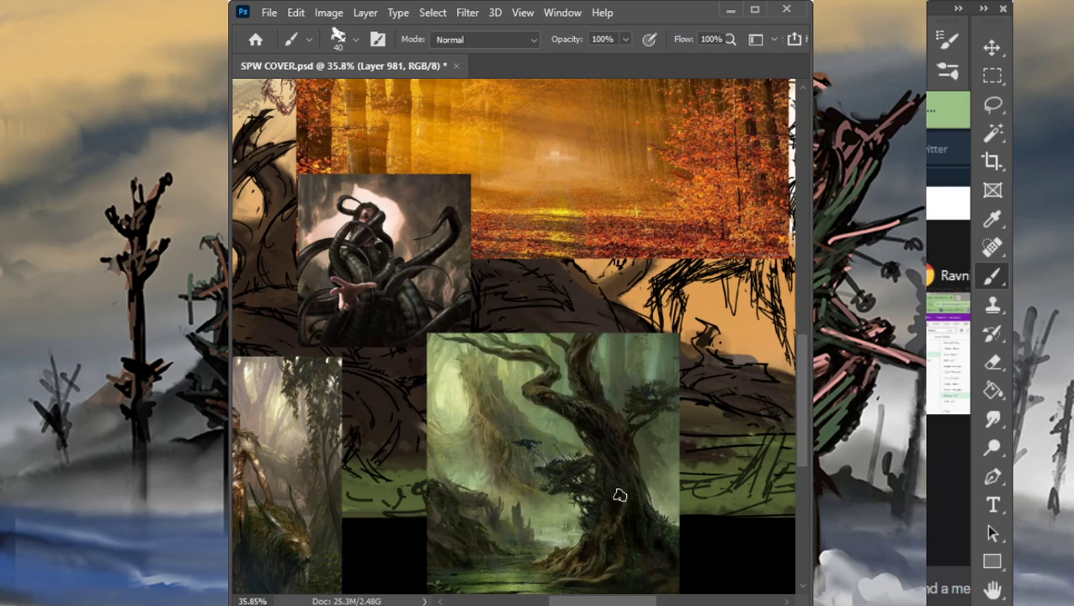
{"action": "left_click_drag", "start_coordinate": [624, 532], "coordinate": [639, 509]}
{"action": "key", "text": "z"}
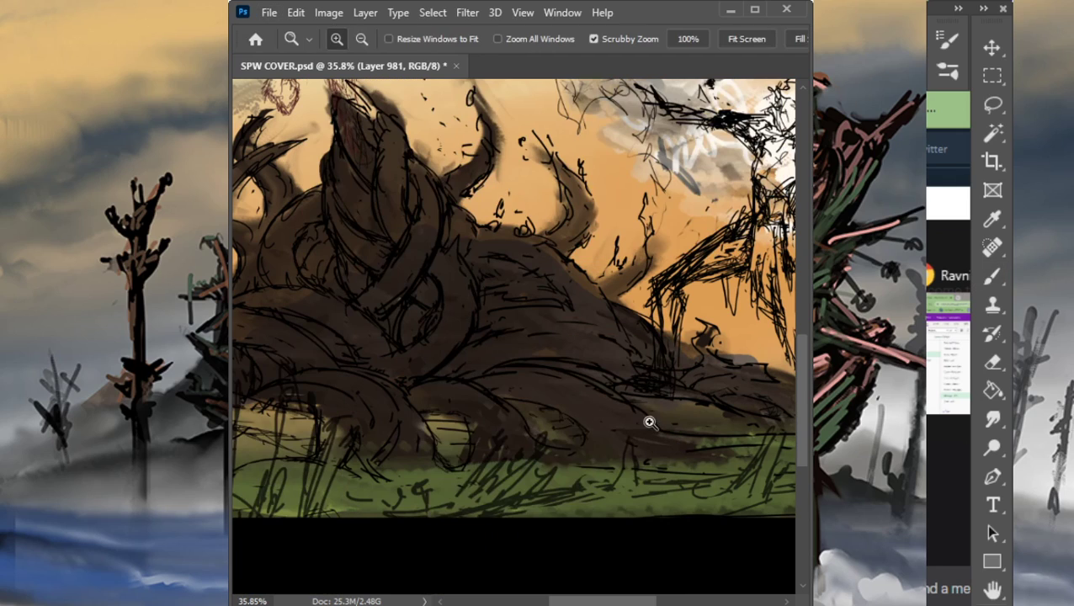
{"action": "left_click_drag", "start_coordinate": [648, 422], "coordinate": [552, 419]}
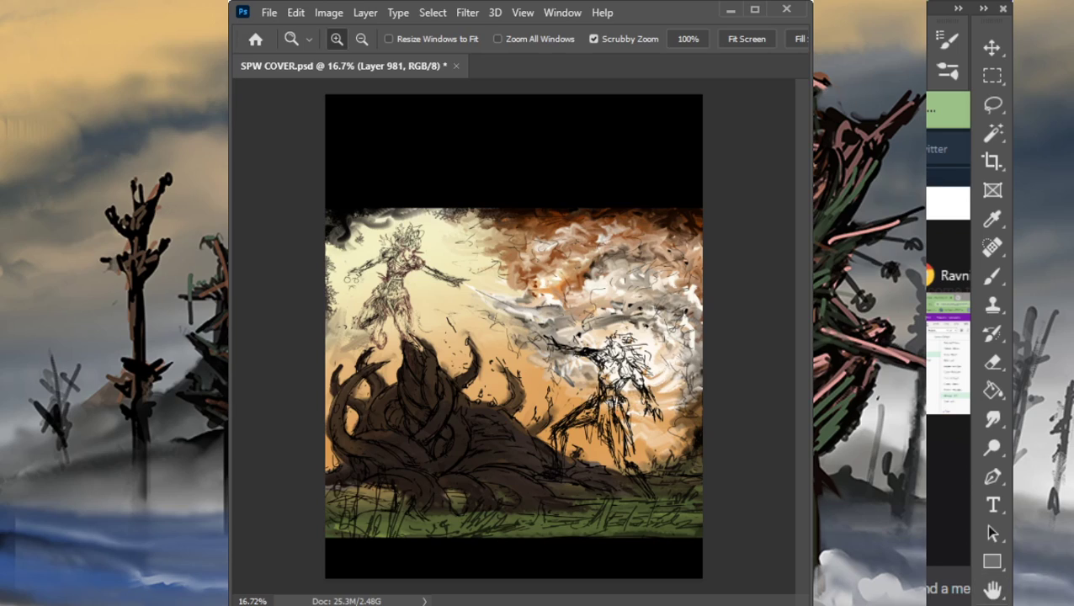
{"action": "key", "text": "ctrl+shift+alt+n"}
{"action": "key", "text": "b"}
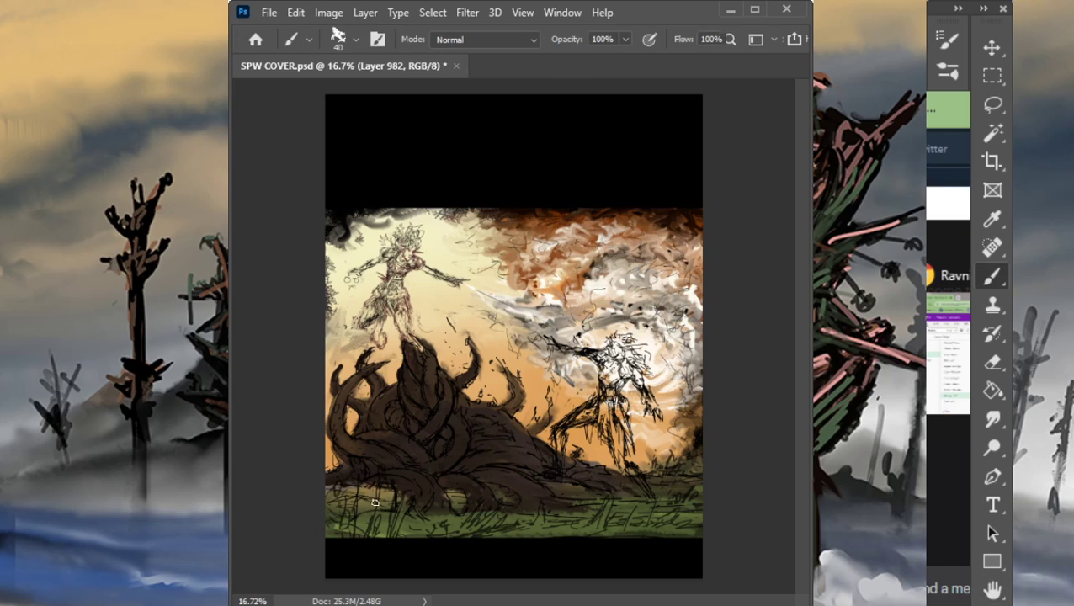
{"action": "mouse_move", "coordinate": [376, 496]}
{"action": "left_mouse_down"}
{"action": "mouse_move", "coordinate": [405, 492]}
{"action": "mouse_move", "coordinate": [362, 503]}
{"action": "mouse_move", "coordinate": [376, 495]}
{"action": "left_mouse_up"}
{"action": "mouse_move", "coordinate": [446, 498]}
{"action": "left_mouse_down"}
{"action": "mouse_move", "coordinate": [468, 495]}
{"action": "mouse_move", "coordinate": [432, 507]}
{"action": "mouse_move", "coordinate": [458, 510]}
{"action": "left_mouse_up"}
{"action": "mouse_move", "coordinate": [501, 498]}
{"action": "left_mouse_down"}
{"action": "mouse_move", "coordinate": [516, 497]}
{"action": "mouse_move", "coordinate": [491, 487]}
{"action": "mouse_move", "coordinate": [593, 494]}
{"action": "left_mouse_up"}
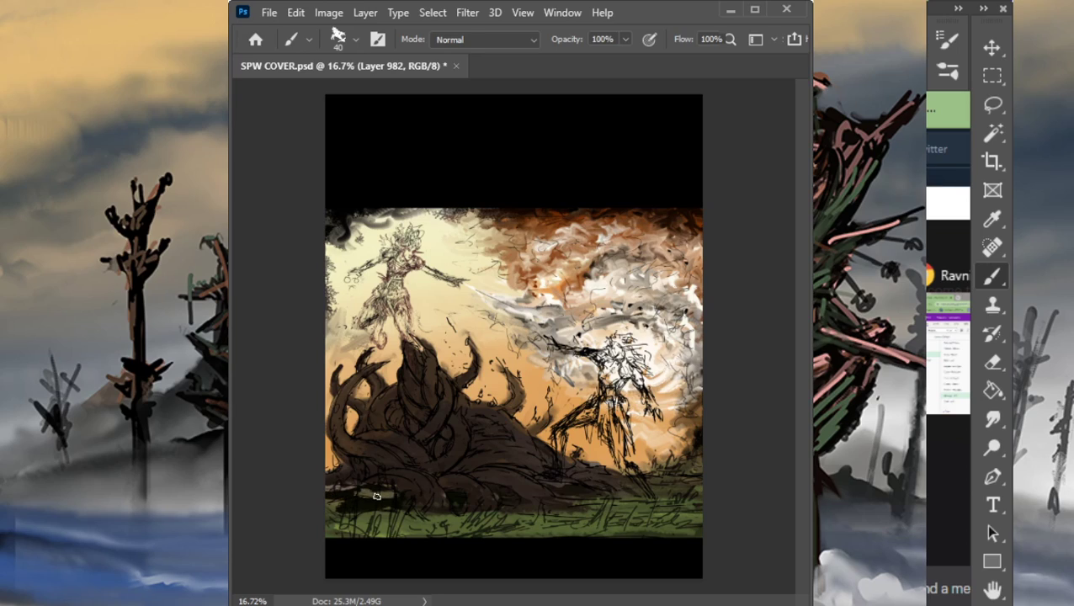
Step: Smudge the dark shadows beneath the roots and merge the painted layers down into the ground base layer
{"action": "key", "text": "r"}
{"action": "left_click_drag", "start_coordinate": [414, 497], "coordinate": [377, 491]}
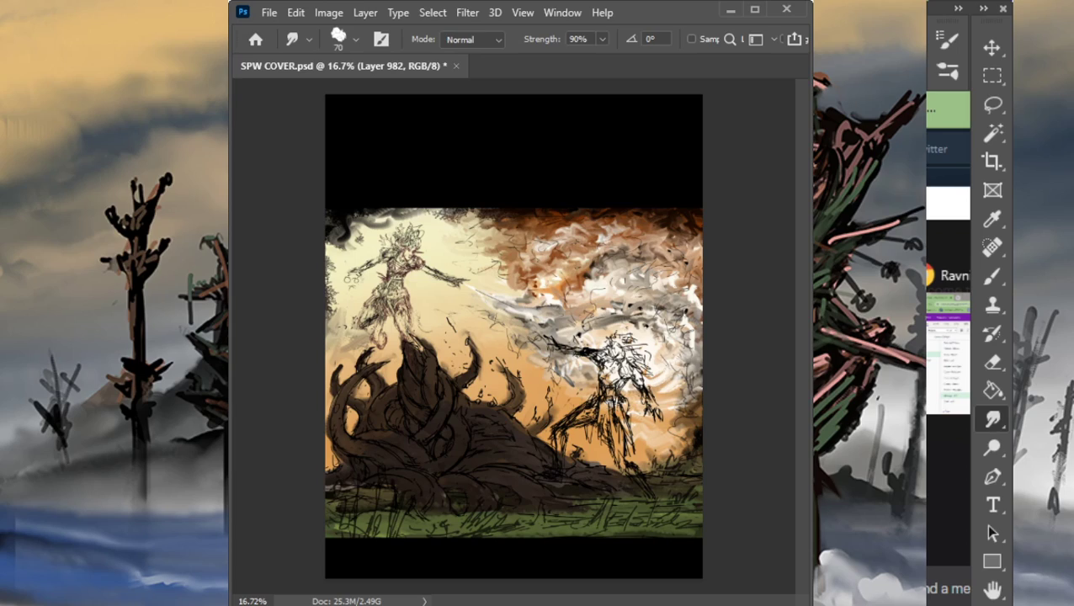
{"action": "key", "text": "ctrl+e"}
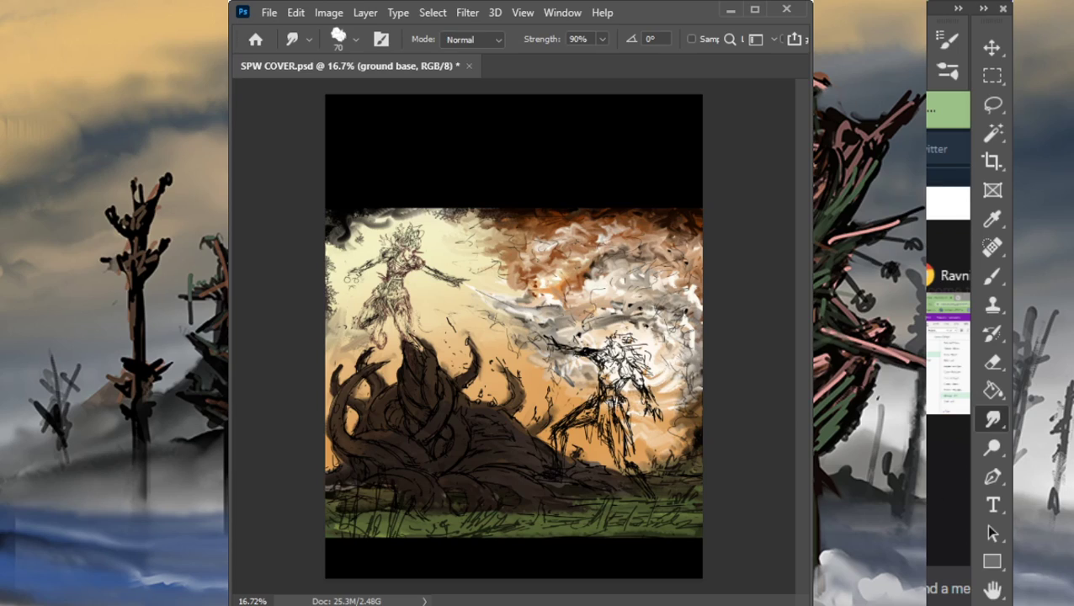
Step: Switch to Layer 978 and reduce the Eraser to 35 px
{"action": "key", "text": "e"}
{"action": "key", "text": "bracketleft"}
{"action": "key", "text": "bracketleft"}
{"action": "key", "text": "bracketleft"}
{"action": "key", "text": "bracketleft"}
{"action": "key", "text": "bracketleft"}
{"action": "key", "text": "bracketleft"}
{"action": "key", "text": "bracketleft"}
{"action": "key", "text": "bracketleft"}
{"action": "key", "text": "bracketleft"}
{"action": "key", "text": "bracketleft"}
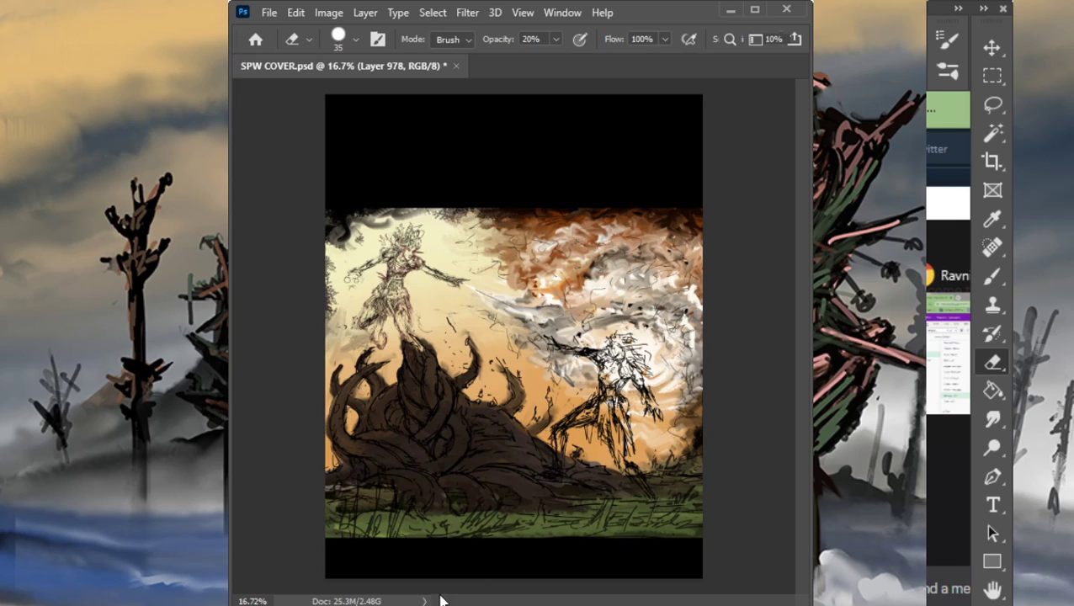
Step: Paint dark brown roots spreading over the grass below the mound on a new layer with a 40 px brush
{"action": "key", "text": "b"}
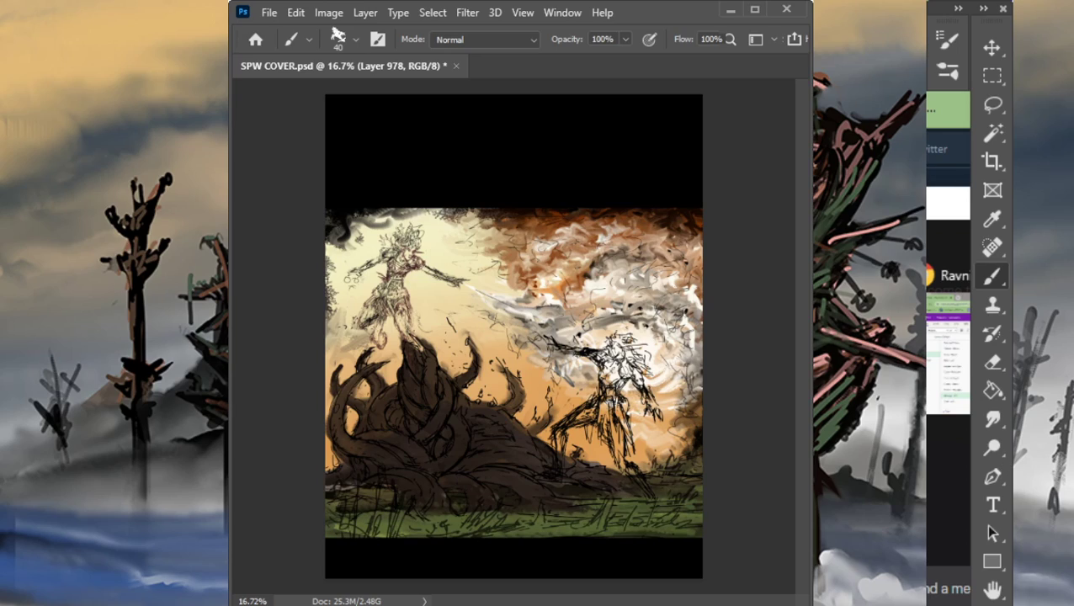
{"action": "key", "text": "alt+bracketright"}
{"action": "mouse_move", "coordinate": [404, 523]}
{"action": "left_mouse_down"}
{"action": "mouse_move", "coordinate": [488, 530]}
{"action": "mouse_move", "coordinate": [513, 523]}
{"action": "mouse_move", "coordinate": [509, 514]}
{"action": "mouse_move", "coordinate": [548, 514]}
{"action": "left_mouse_up"}
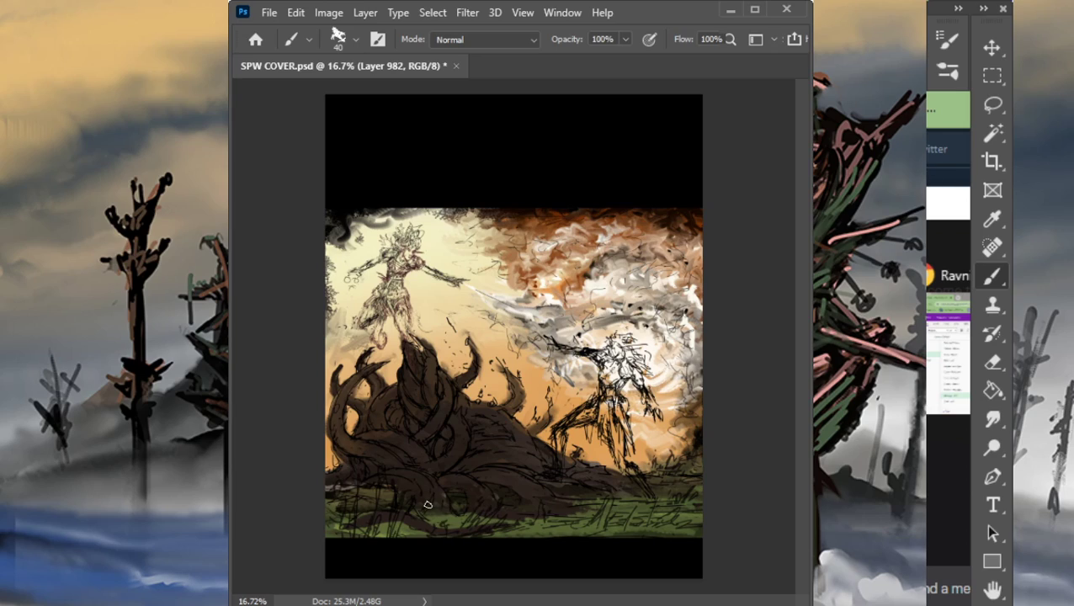
{"action": "left_click_drag", "start_coordinate": [429, 522], "coordinate": [563, 516]}
{"action": "key", "text": "r"}
{"action": "key", "text": "b"}
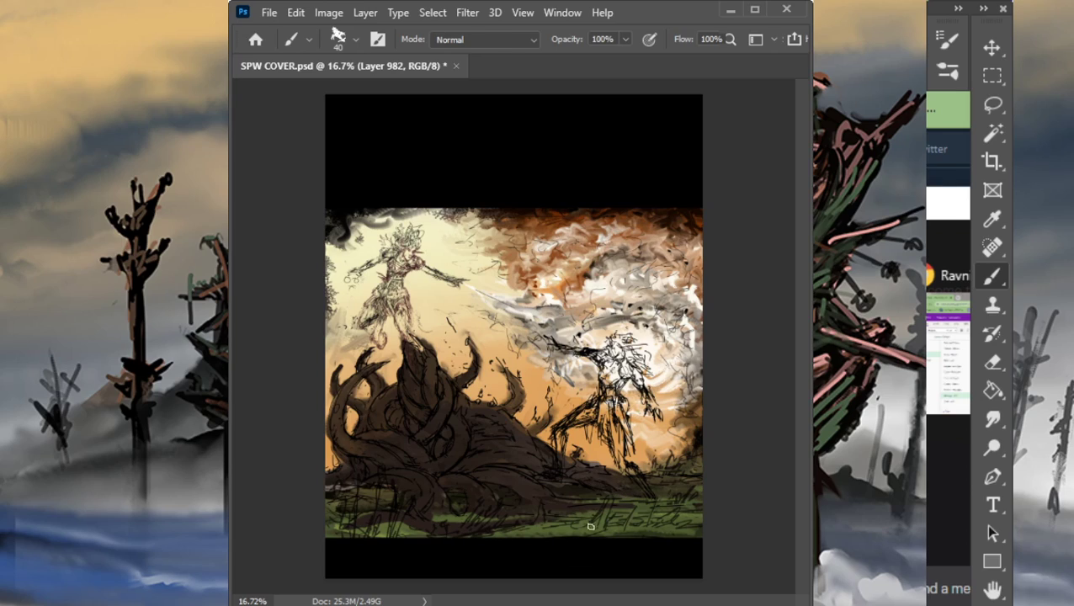
Step: Extend the foreground roots with further brown strokes and smudge them into the grass at 90% strength with a 70 px brush
{"action": "key", "text": "r"}
{"action": "key", "text": "b"}
{"action": "key", "text": "r"}
{"action": "left_click_drag", "start_coordinate": [623, 509], "coordinate": [492, 527]}
{"action": "key", "text": "b"}
{"action": "key", "text": "r"}
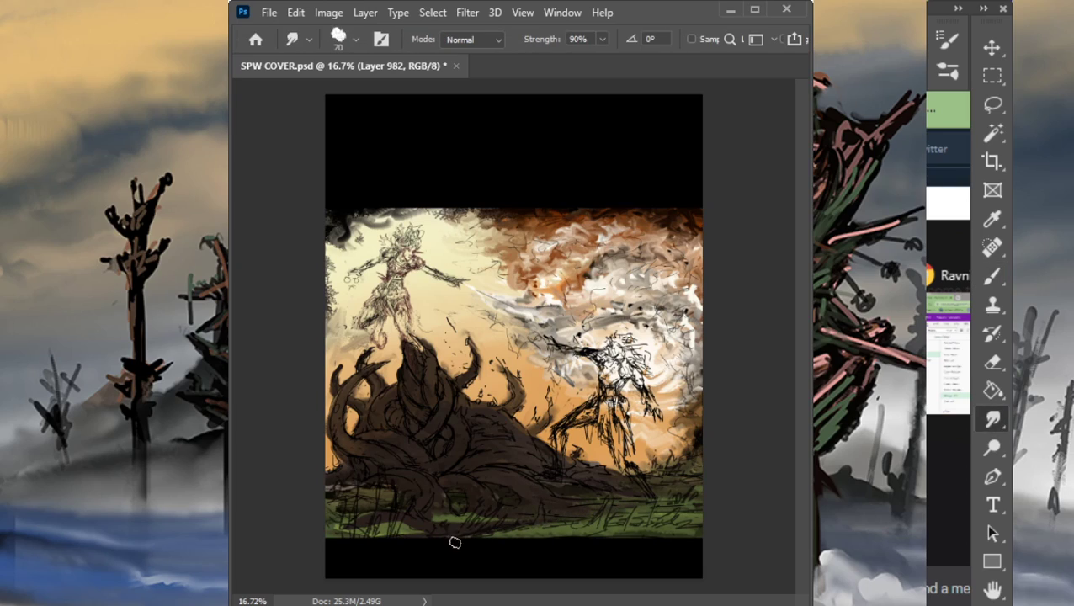
{"action": "key", "text": "b"}
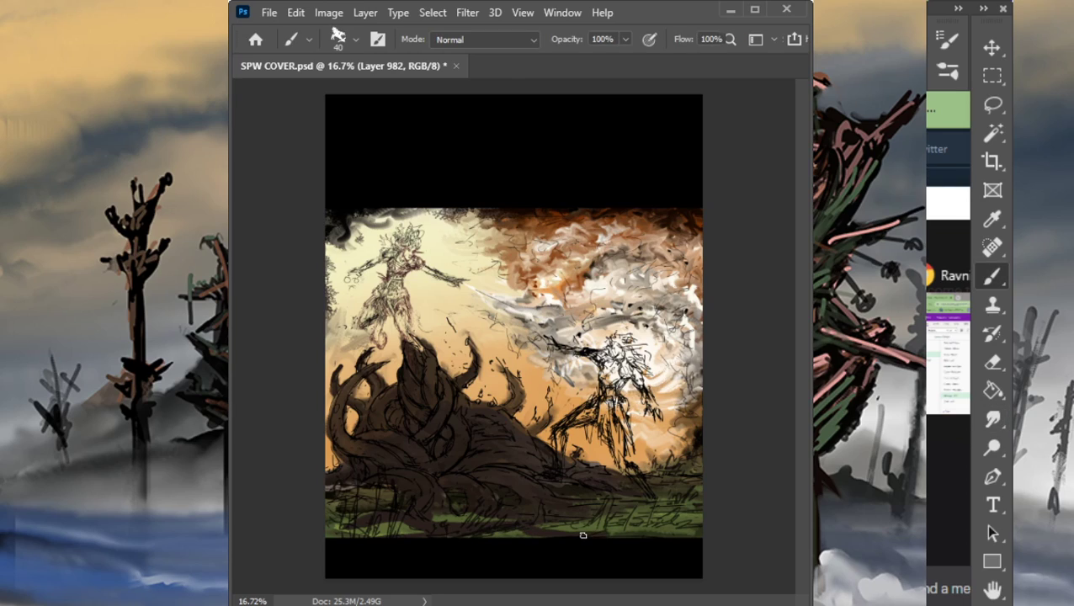
{"action": "key", "text": "r"}
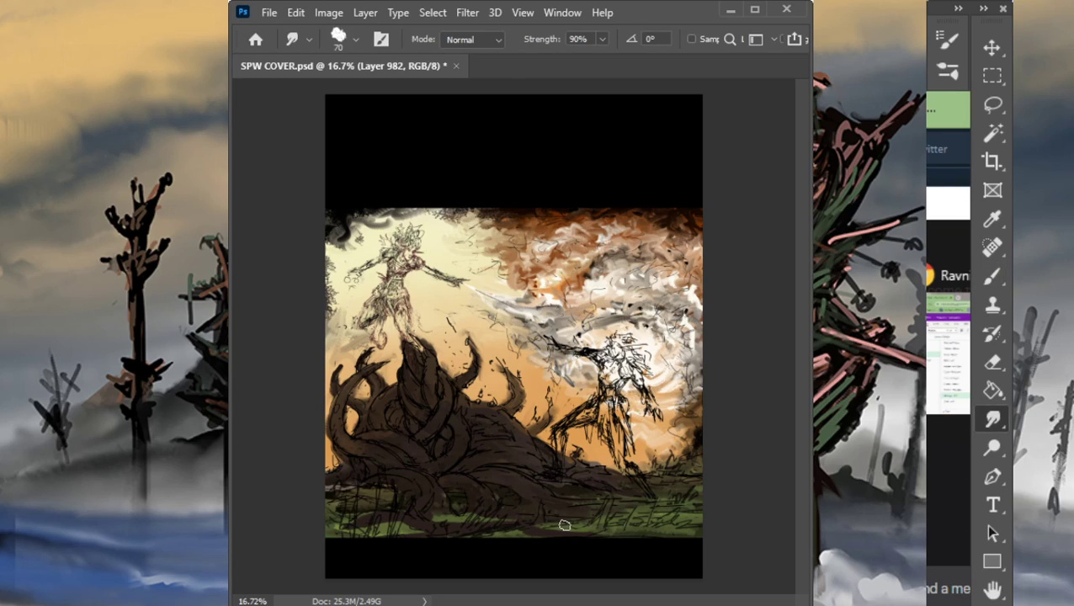
{"action": "key", "text": "b"}
{"action": "key", "text": "r"}
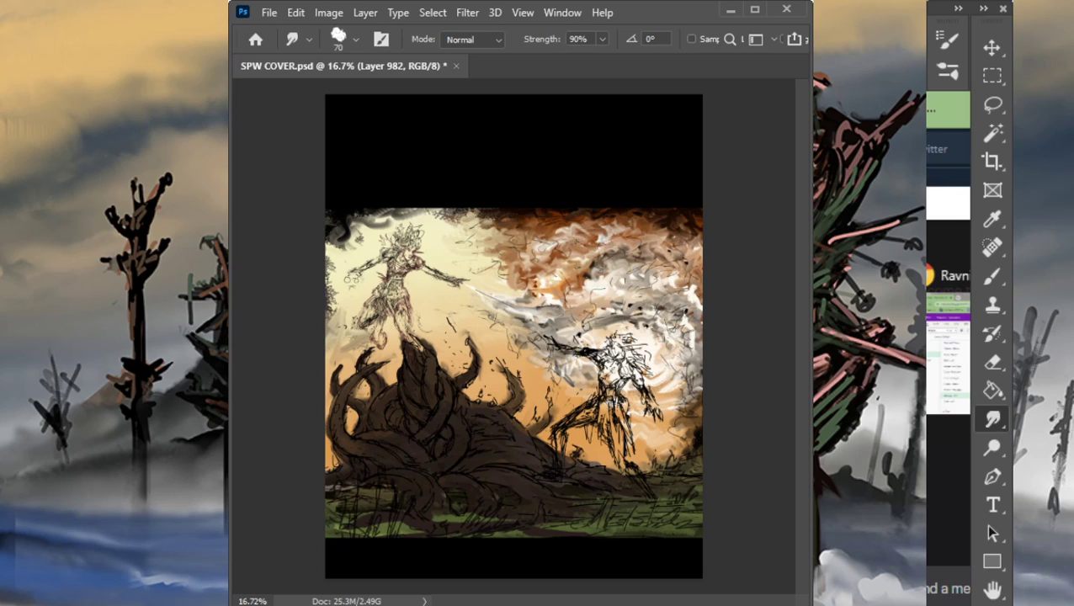
Step: Undo the darker ground shading and merge the painted roots down into the fronter layer
{"action": "key", "text": "ctrl+z"}
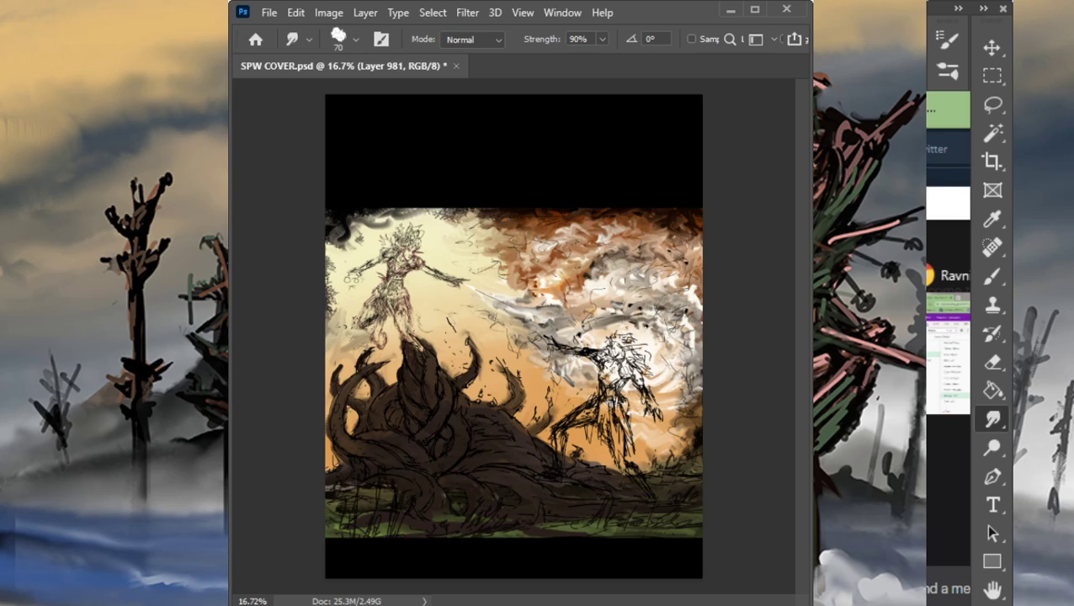
{"action": "key", "text": "ctrl+z"}
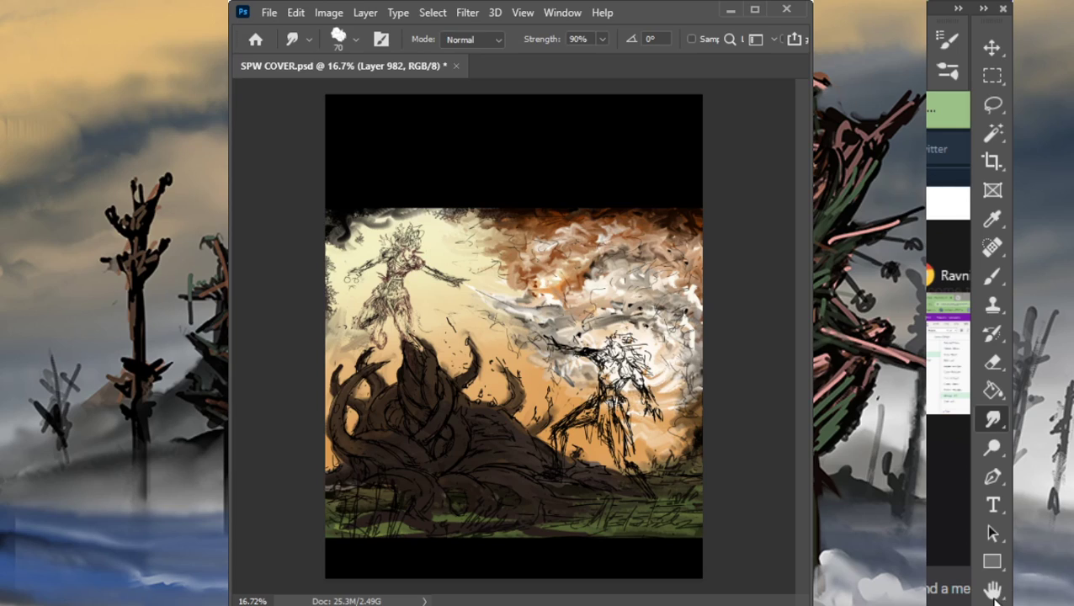
{"action": "key", "text": "ctrl+e"}
{"action": "key", "text": "ctrl+e"}
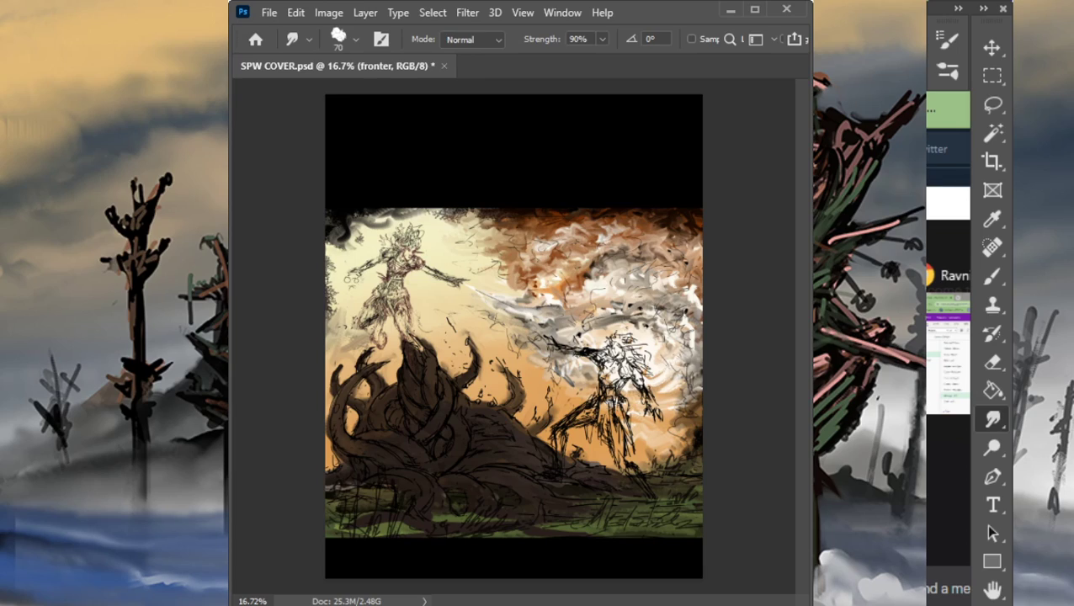
{"action": "key", "text": "ctrl+e"}
{"action": "key", "text": "ctrl+e"}
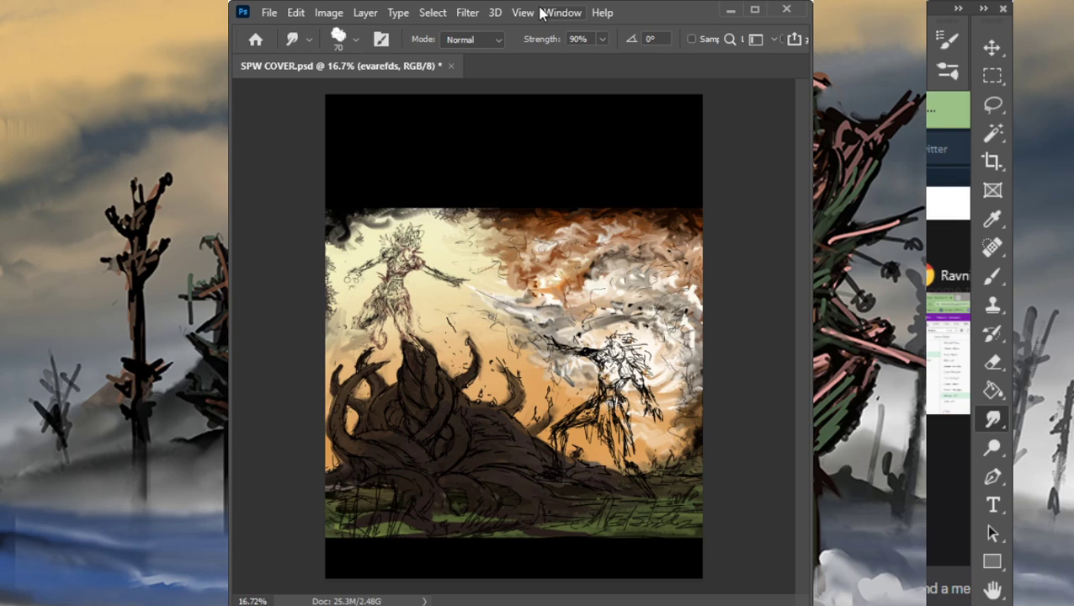
Step: Show the reference images and sample a reddish-brown tone from the horned satyr painting
{"action": "key", "text": "z"}
{"action": "left_click_drag", "start_coordinate": [636, 346], "coordinate": [579, 363]}
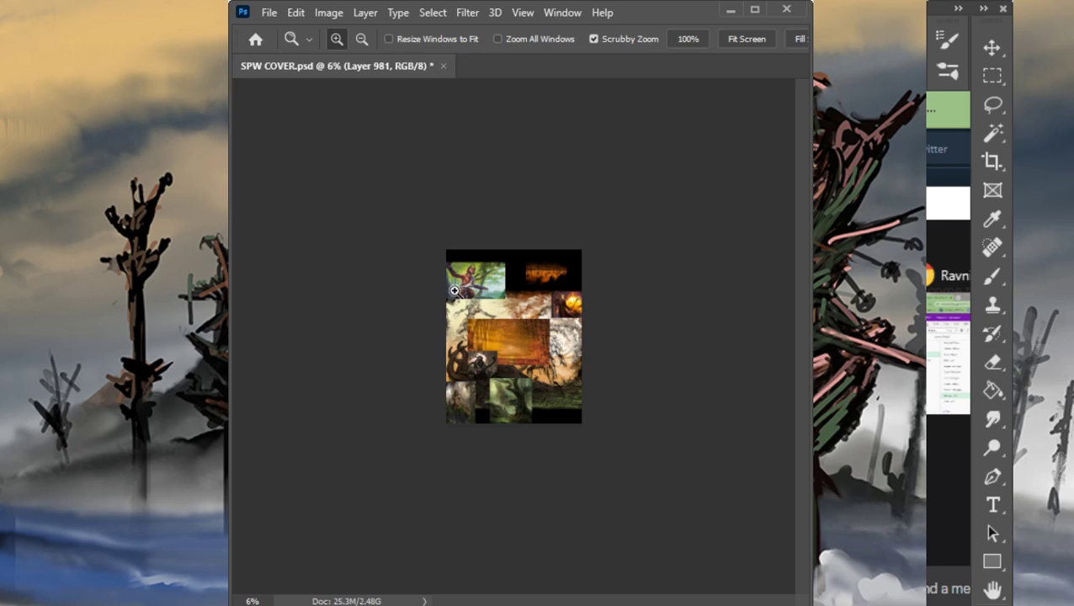
{"action": "left_click_drag", "start_coordinate": [454, 292], "coordinate": [619, 308]}
{"action": "left_click_drag", "start_coordinate": [626, 264], "coordinate": [636, 420]}
{"action": "key", "text": "b"}
{"action": "left_click", "coordinate": [632, 244], "text": "alt"}
{"action": "left_click_drag", "start_coordinate": [638, 238], "coordinate": [573, 288]}
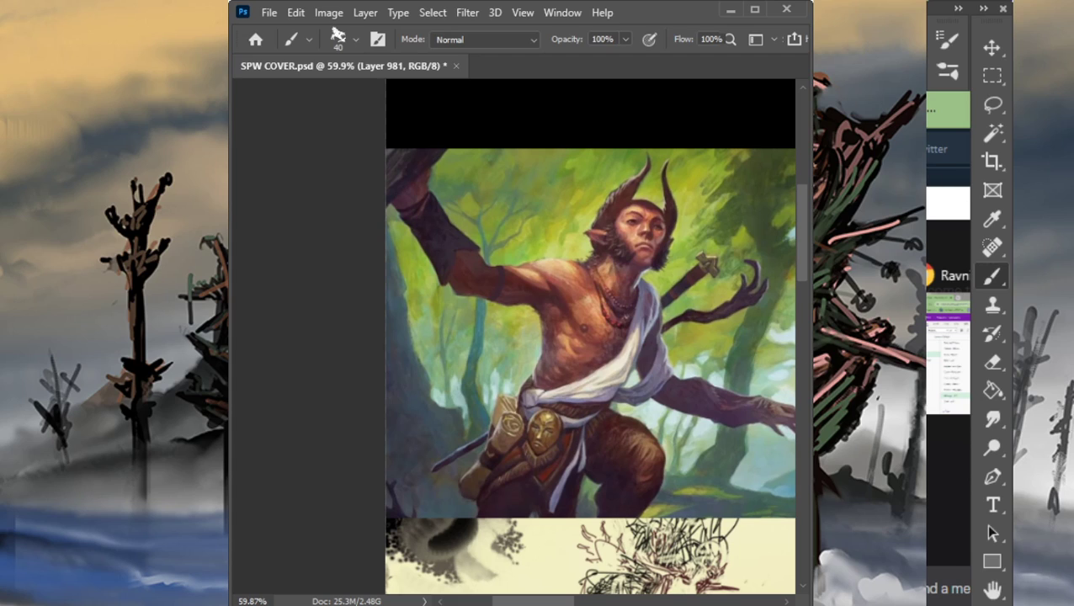
Step: Block in the torso, head and rear arm of the figure atop the roots in reddish brown, starting with a 90 px brush
{"action": "left_click_drag", "start_coordinate": [730, 421], "coordinate": [639, 401]}
{"action": "left_click_drag", "start_coordinate": [759, 509], "coordinate": [649, 362]}
{"action": "key", "text": "bracketright"}
{"action": "left_click_drag", "start_coordinate": [601, 330], "coordinate": [592, 354]}
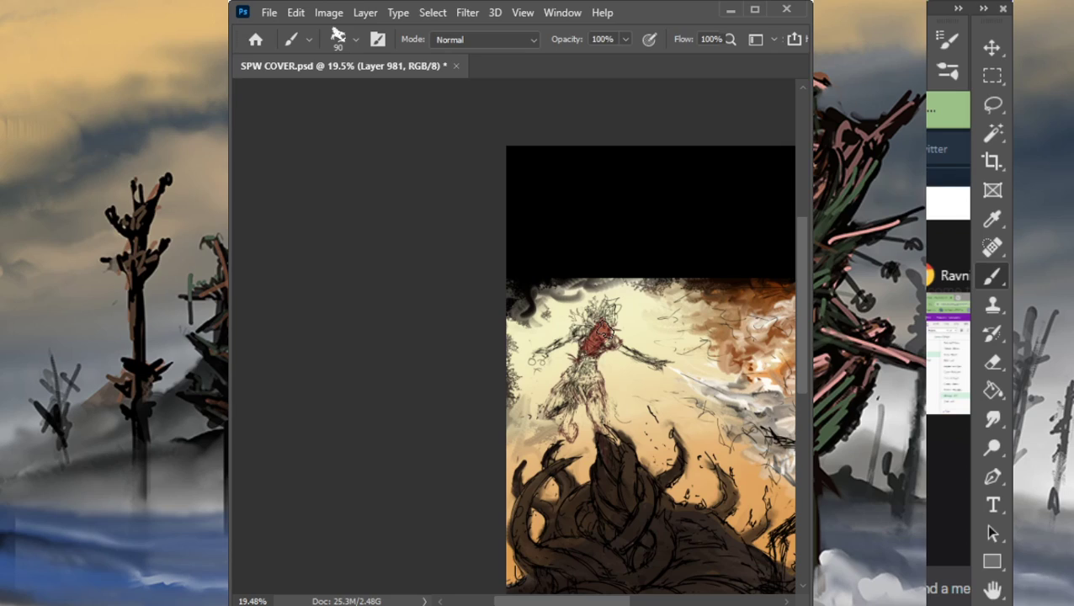
{"action": "mouse_move", "coordinate": [597, 310]}
{"action": "left_mouse_down"}
{"action": "mouse_move", "coordinate": [588, 329]}
{"action": "mouse_move", "coordinate": [543, 353]}
{"action": "left_mouse_up"}
Step: Fill the figure's outstretched arm, hips and both legs in reddish brown with a 35 px brush
{"action": "key", "text": "bracketleft"}
{"action": "key", "text": "bracketleft"}
{"action": "key", "text": "bracketleft"}
{"action": "key", "text": "bracketleft"}
{"action": "key", "text": "bracketleft"}
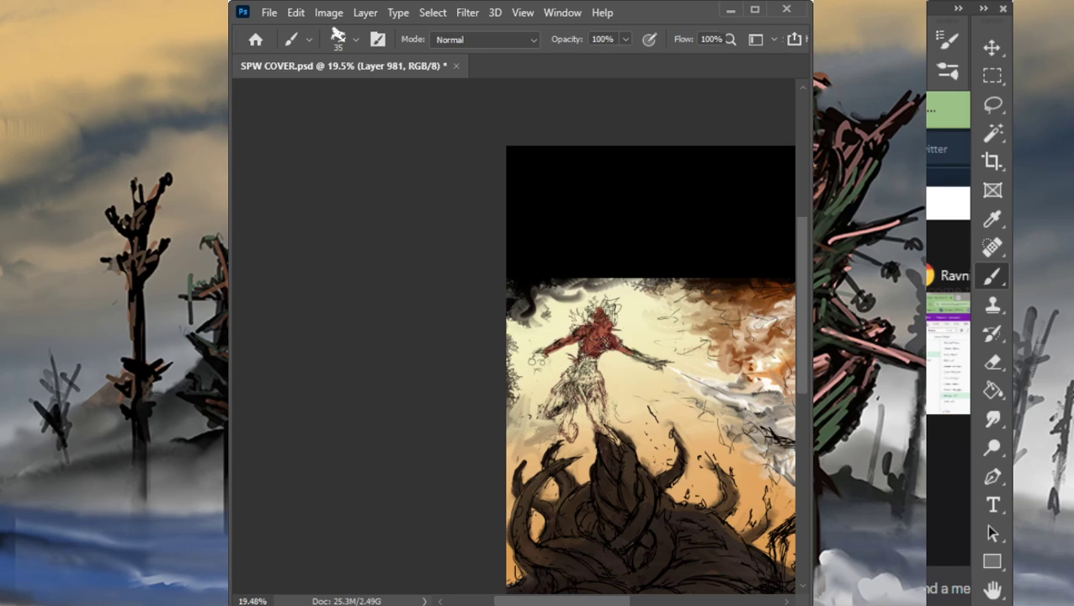
{"action": "mouse_move", "coordinate": [626, 347]}
{"action": "left_mouse_down"}
{"action": "mouse_move", "coordinate": [656, 364]}
{"action": "mouse_move", "coordinate": [590, 377]}
{"action": "mouse_move", "coordinate": [584, 357]}
{"action": "left_mouse_up"}
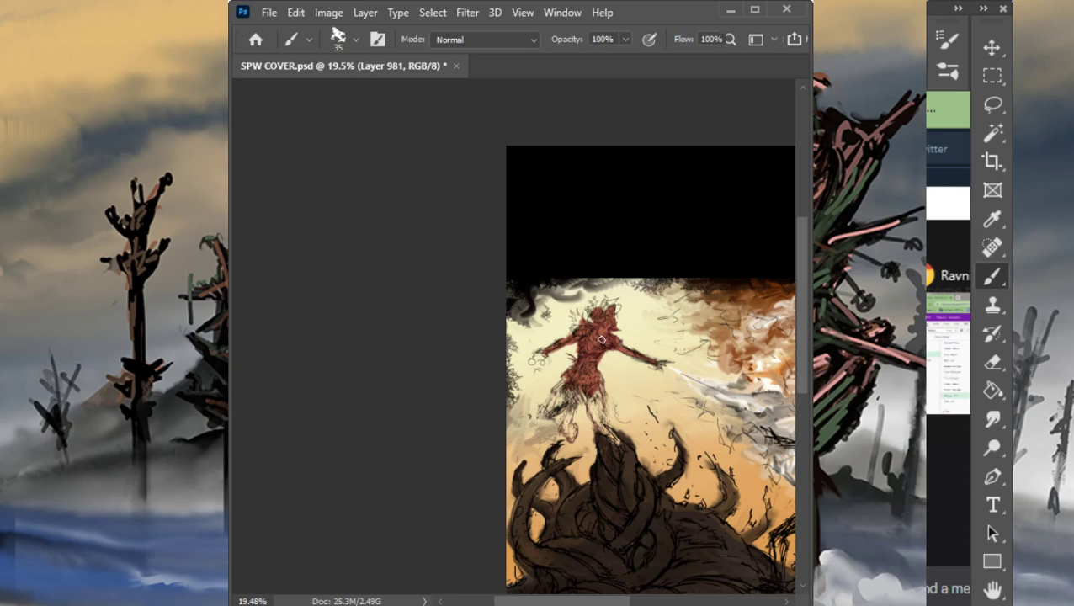
{"action": "left_click_drag", "start_coordinate": [563, 381], "coordinate": [548, 415]}
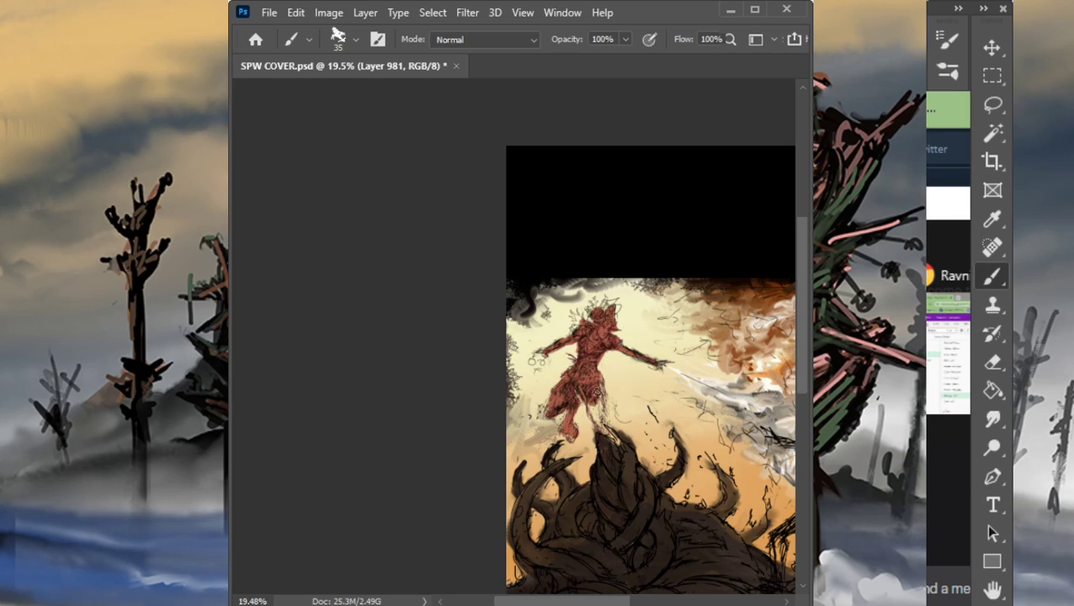
{"action": "left_click_drag", "start_coordinate": [599, 386], "coordinate": [596, 416]}
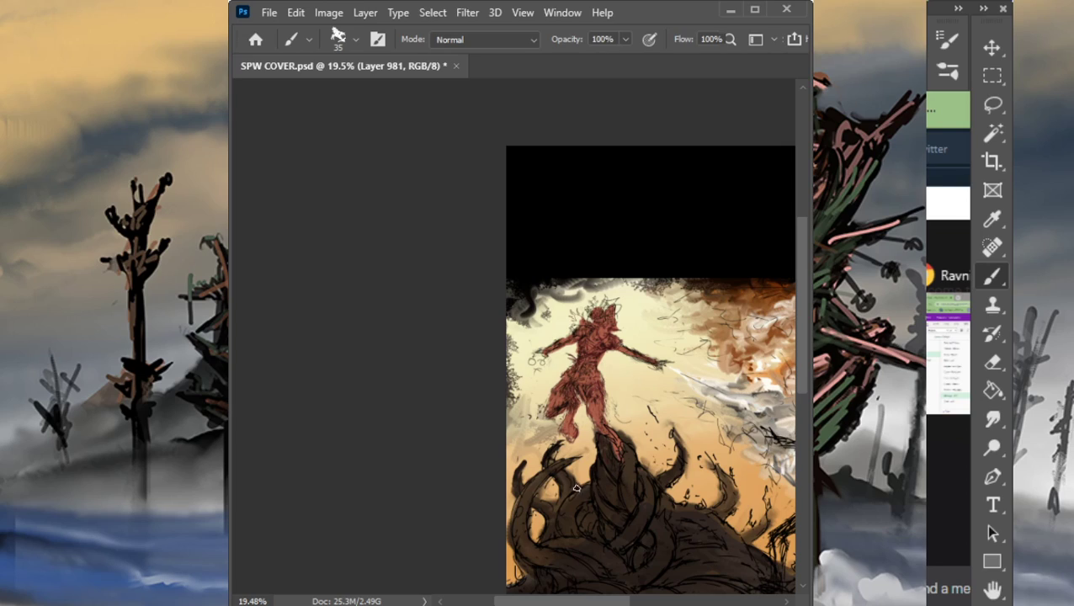
Step: Smudge the reddish-brown base of the figure to blend the edges of the head and legs
{"action": "key", "text": "r"}
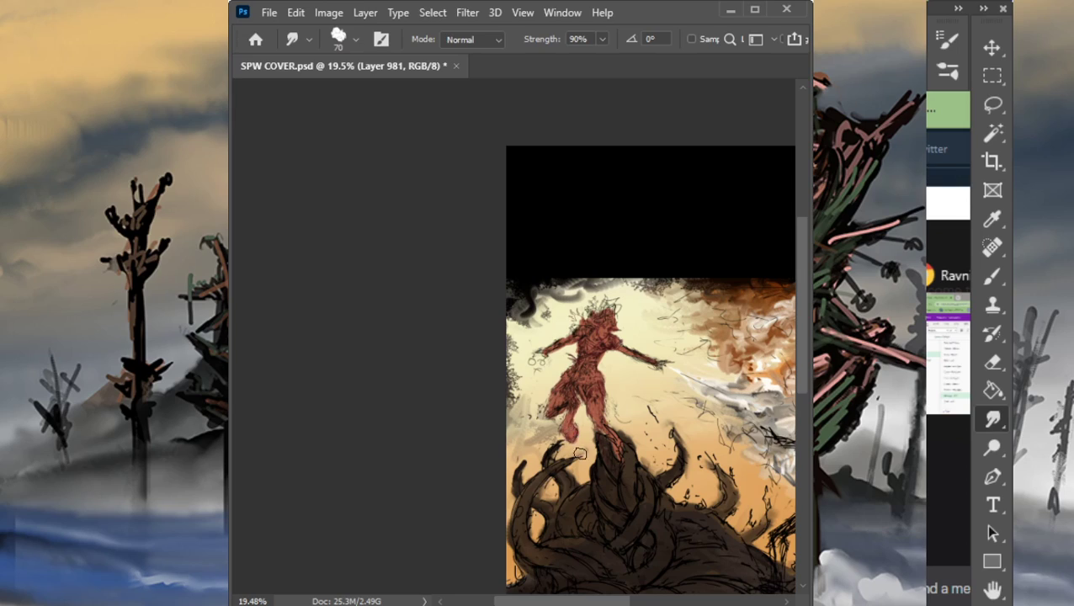
{"action": "left_click_drag", "start_coordinate": [552, 400], "coordinate": [540, 423]}
{"action": "left_click_drag", "start_coordinate": [694, 362], "coordinate": [510, 289]}
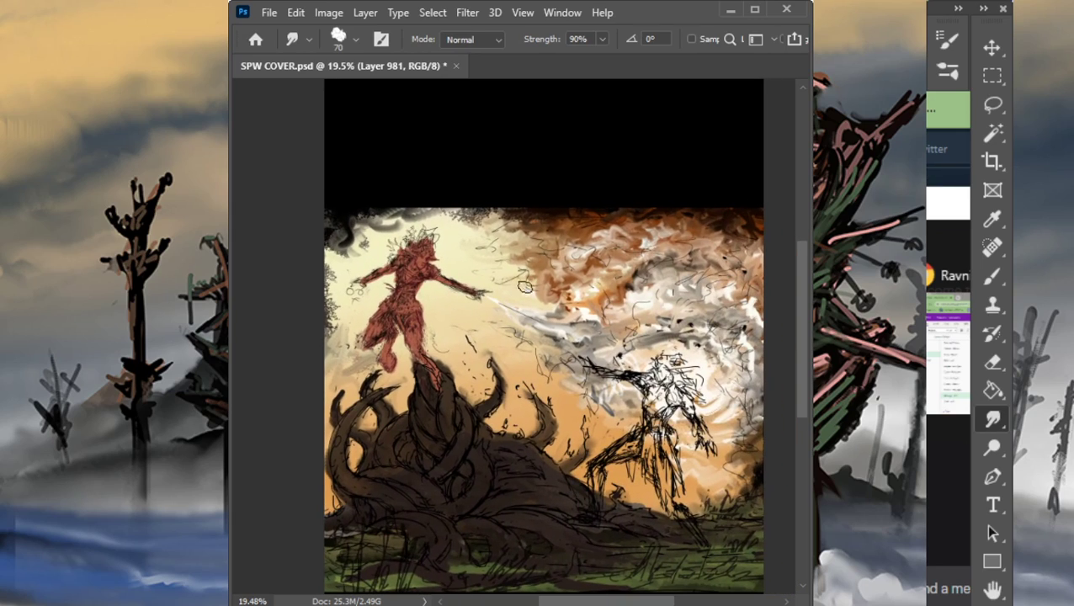
Step: Sample a skin tone from the satyr reference's chest and hide the reference images again
{"action": "left_click_drag", "start_coordinate": [530, 399], "coordinate": [469, 425]}
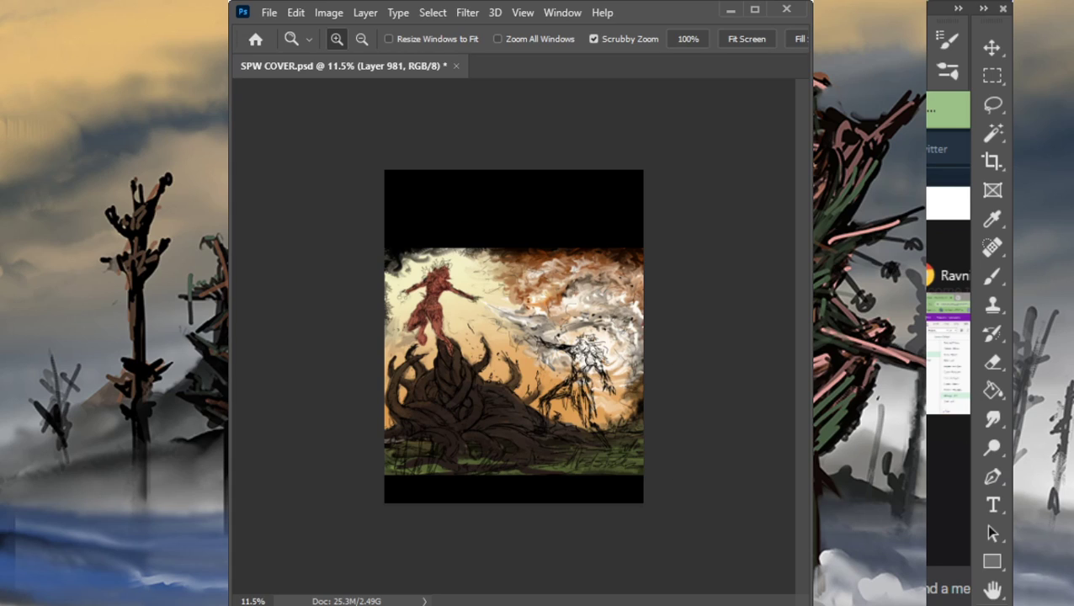
{"action": "left_click", "coordinate": [1071, 399]}
{"action": "left_click_drag", "start_coordinate": [414, 224], "coordinate": [576, 232]}
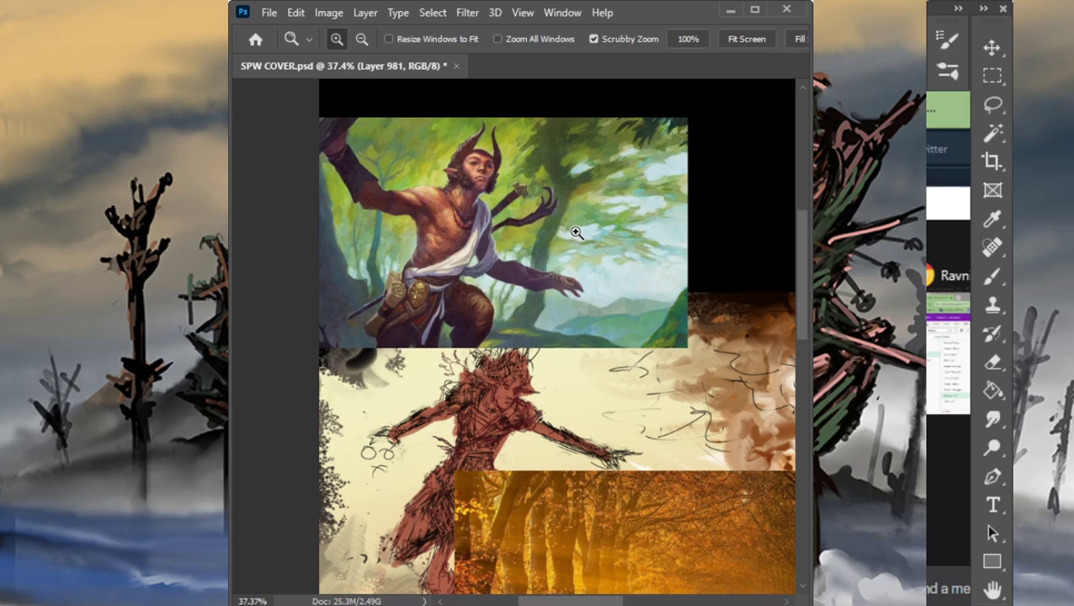
{"action": "key", "text": "b"}
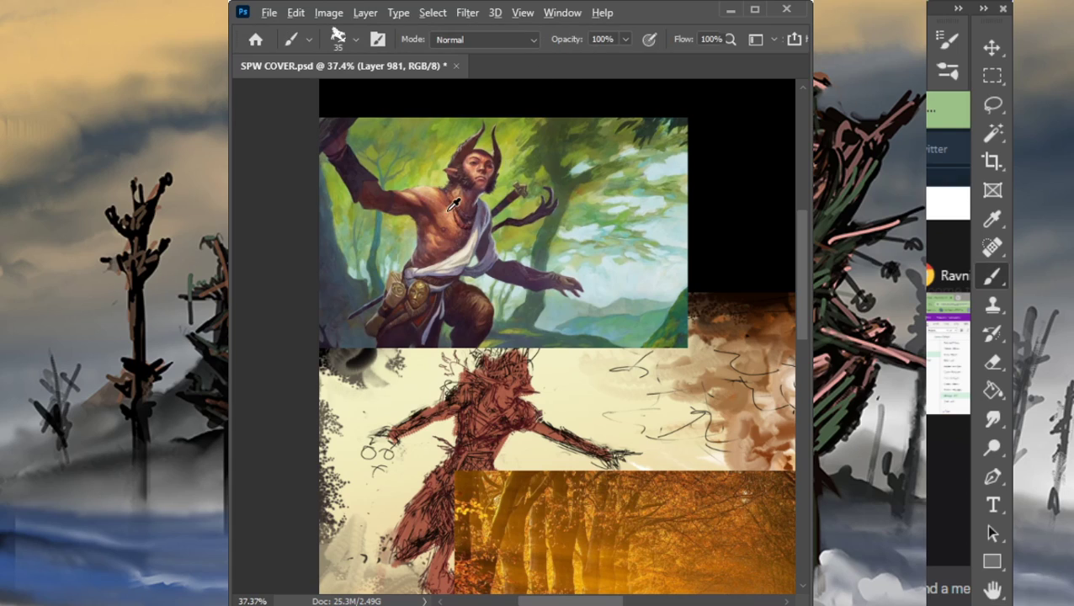
{"action": "left_click", "coordinate": [445, 215], "text": "alt"}
{"action": "left_click", "coordinate": [1070, 387]}
Step: Paint the skin tone onto the figure's two forearms with a 20 px brush
{"action": "key", "text": "["}
{"action": "key", "text": "bracketleft"}
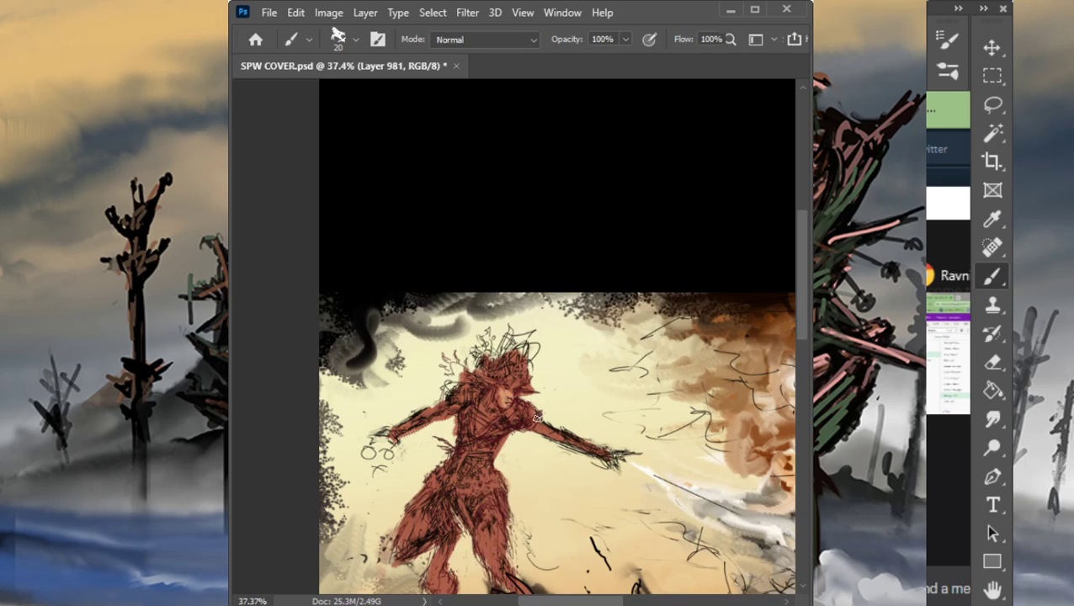
{"action": "left_click_drag", "start_coordinate": [544, 433], "coordinate": [574, 440]}
{"action": "left_click_drag", "start_coordinate": [441, 409], "coordinate": [398, 434]}
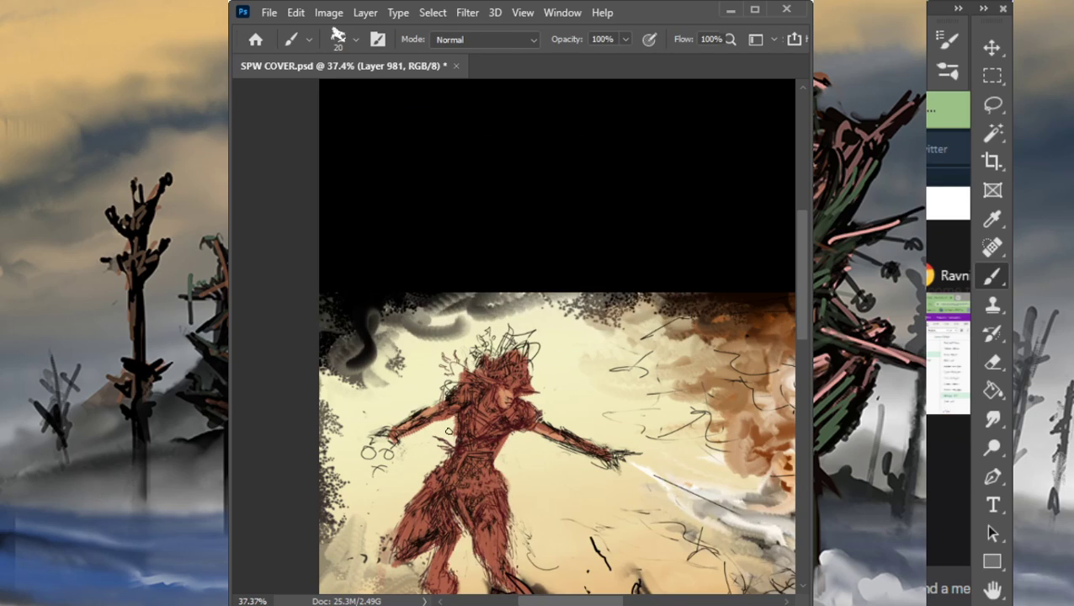
Step: Bring the satyr reference back into view and sample a dark purple tone from it for the figure's legs
{"action": "key", "text": "r"}
{"action": "left_click_drag", "start_coordinate": [437, 532], "coordinate": [539, 391]}
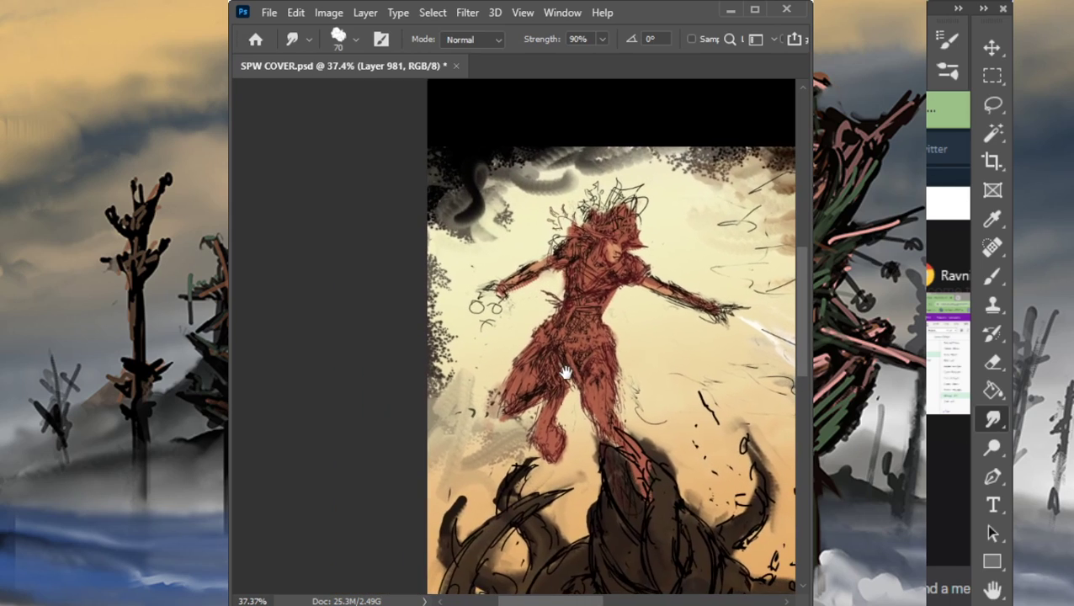
{"action": "key", "text": "b"}
{"action": "left_click_drag", "start_coordinate": [569, 263], "coordinate": [596, 341]}
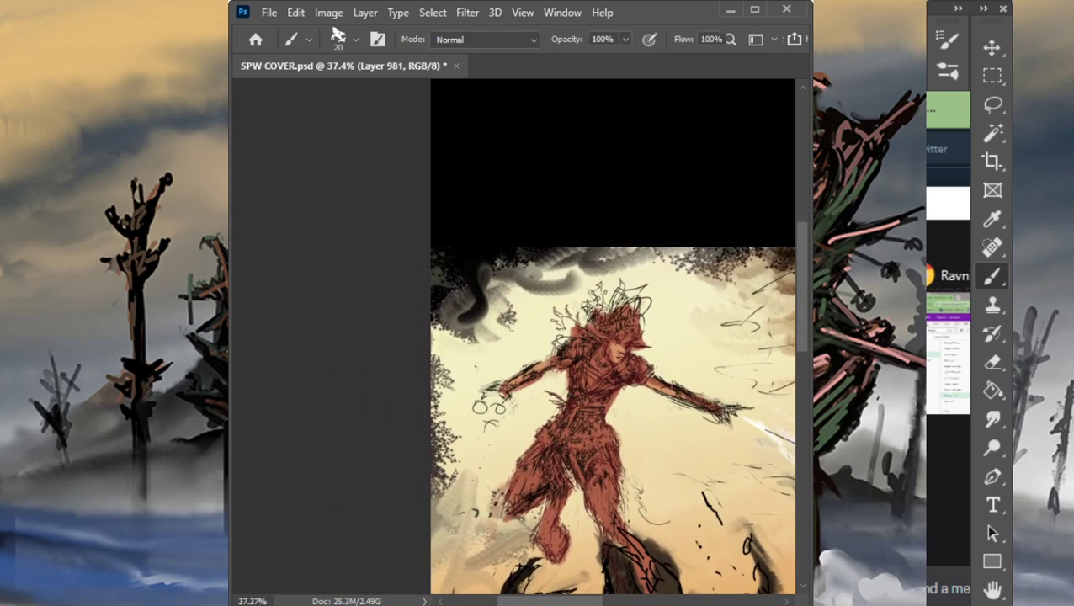
{"action": "left_click", "coordinate": [576, 290], "text": "alt"}
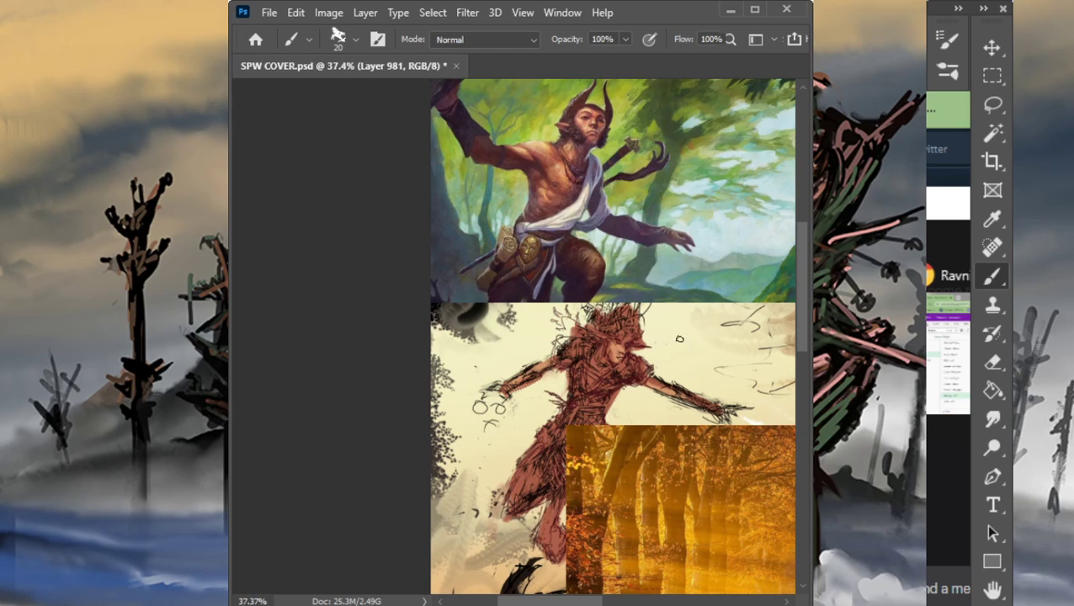
{"action": "left_click", "coordinate": [593, 257], "text": "alt"}
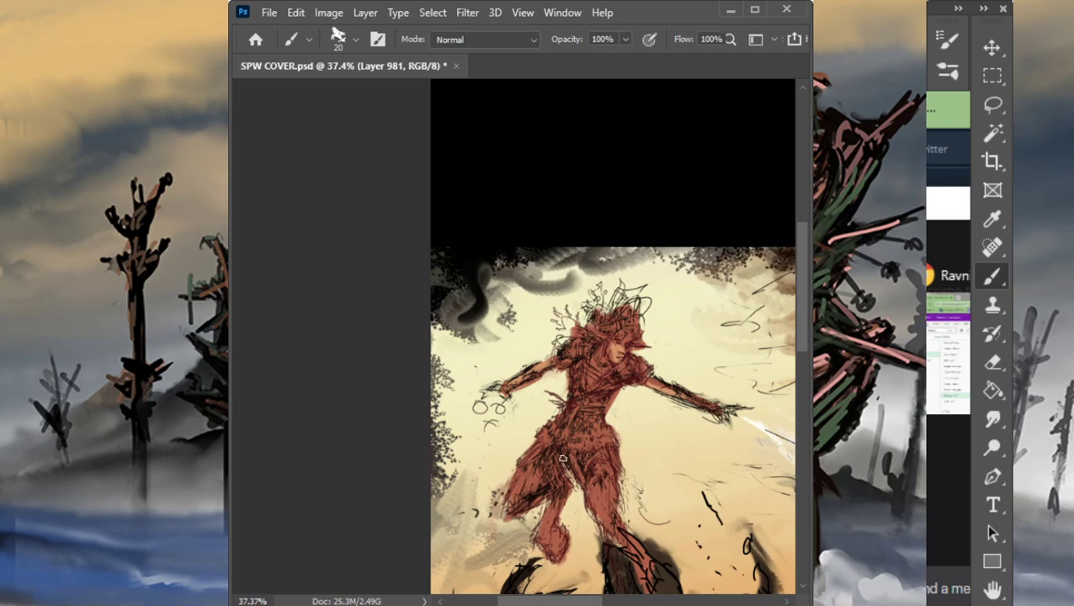
Step: Paint the figure's lower legs and feet dark purple with the 20 px brush
{"action": "left_click_drag", "start_coordinate": [592, 501], "coordinate": [635, 372]}
{"action": "mouse_move", "coordinate": [572, 346]}
{"action": "left_mouse_down"}
{"action": "mouse_move", "coordinate": [553, 379]}
{"action": "mouse_move", "coordinate": [579, 358]}
{"action": "mouse_move", "coordinate": [604, 374]}
{"action": "left_mouse_up"}
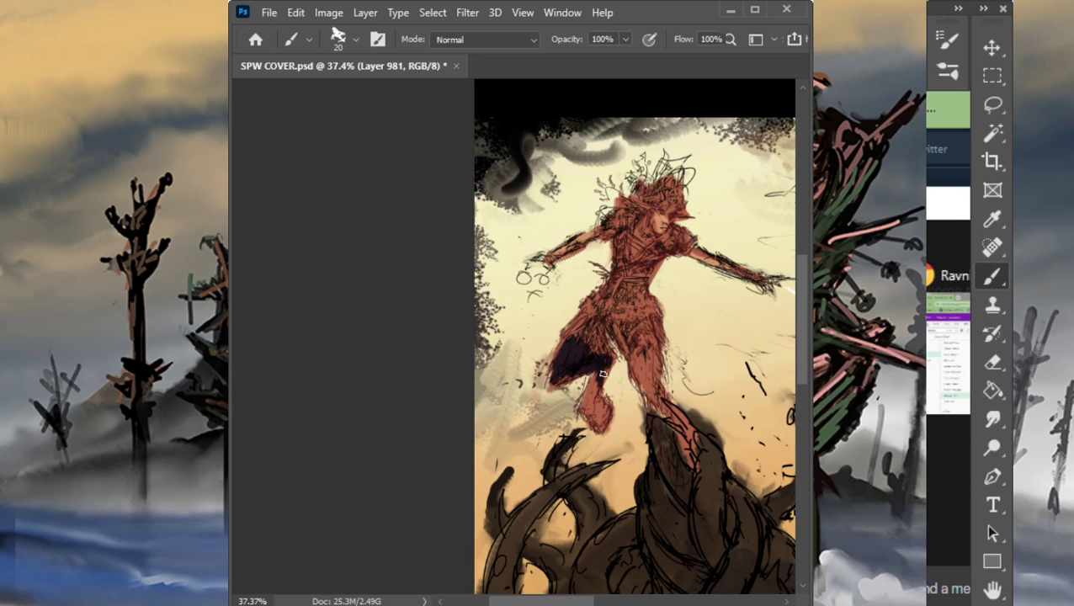
{"action": "key", "text": "r"}
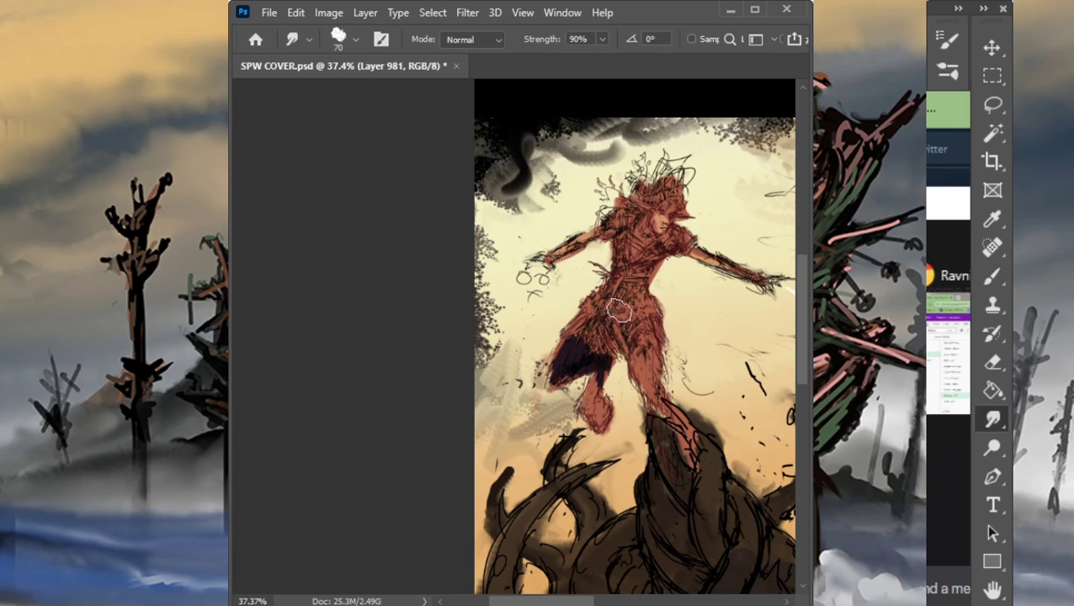
{"action": "key", "text": "b"}
{"action": "mouse_move", "coordinate": [596, 381]}
{"action": "left_mouse_down"}
{"action": "mouse_move", "coordinate": [589, 411]}
{"action": "mouse_move", "coordinate": [601, 375]}
{"action": "mouse_move", "coordinate": [650, 384]}
{"action": "mouse_move", "coordinate": [656, 356]}
{"action": "mouse_move", "coordinate": [656, 394]}
{"action": "mouse_move", "coordinate": [695, 463]}
{"action": "left_mouse_up"}
Step: Try smudging the dark purple foot resting on the roots and undo the strokes
{"action": "key", "text": "r"}
{"action": "left_click_drag", "start_coordinate": [674, 428], "coordinate": [686, 461]}
{"action": "key", "text": "ctrl+z"}
{"action": "key", "text": "ctrl+z"}
{"action": "key", "text": "ctrl+z"}
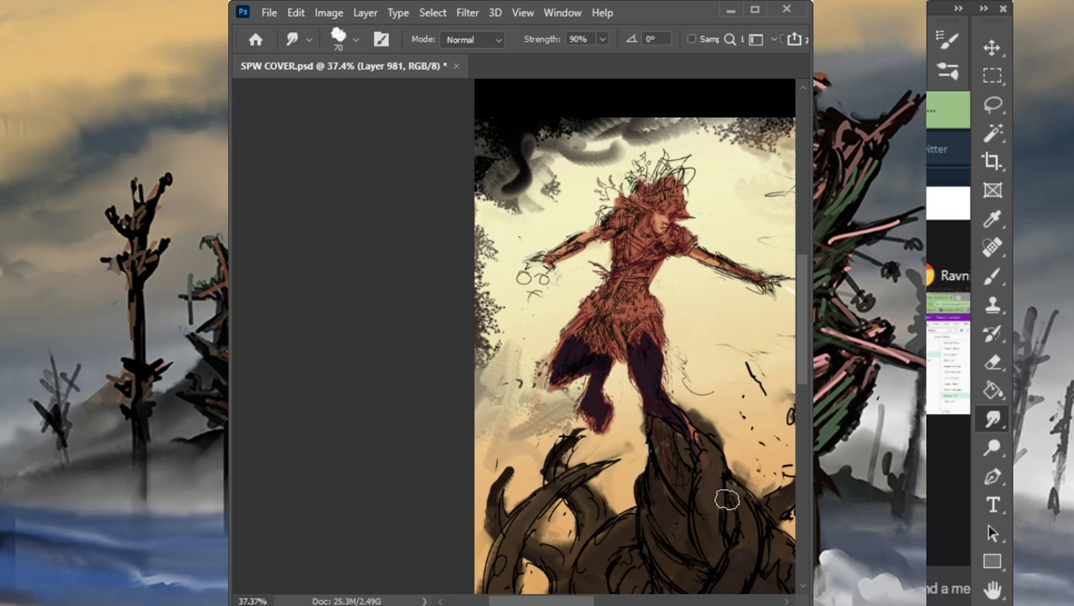
Step: Smudge the dark purple foot into the top of the roots, reducing the Smudge size to 50 px
{"action": "key", "text": "b"}
{"action": "key", "text": "r"}
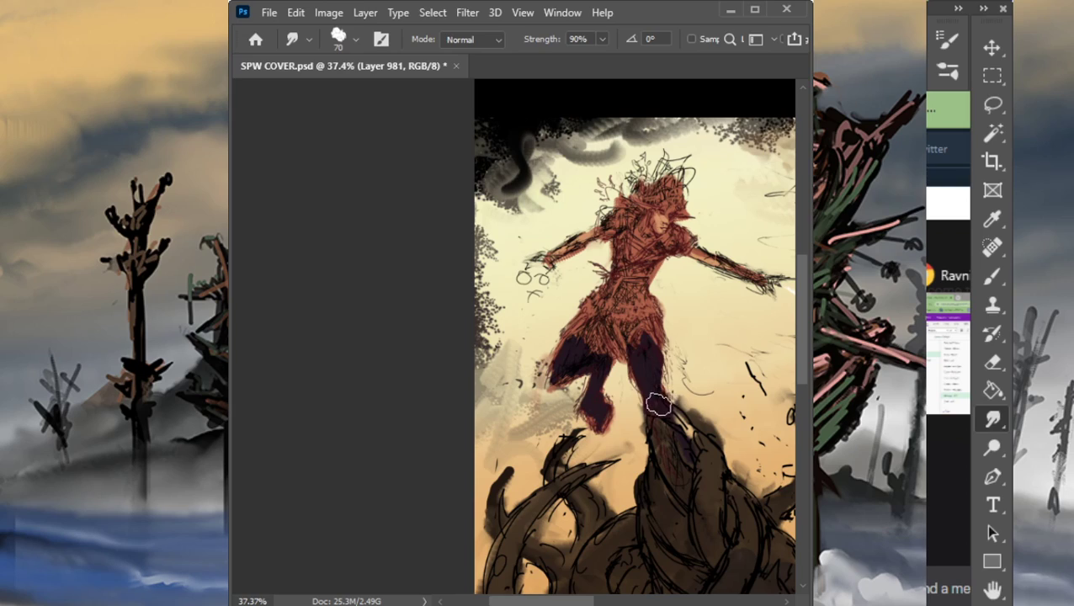
{"action": "key", "text": "bracketleft"}
{"action": "key", "text": "bracketleft"}
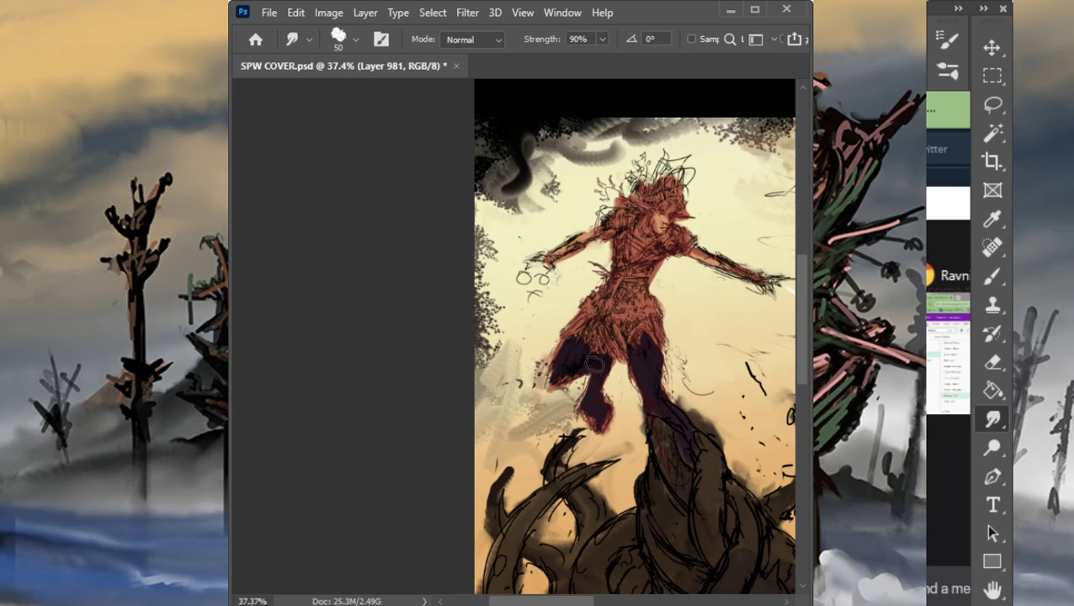
Step: Paint a tan highlight on the figure's bent leg and reduce the Smudge size to 30 px for blending
{"action": "key", "text": "bracketleft"}
{"action": "key", "text": "bracketleft"}
{"action": "key", "text": "bracketleft"}
{"action": "key", "text": "bracketleft"}
{"action": "key", "text": "b"}
{"action": "key", "text": "r"}
{"action": "left_click_drag", "start_coordinate": [576, 351], "coordinate": [570, 365]}
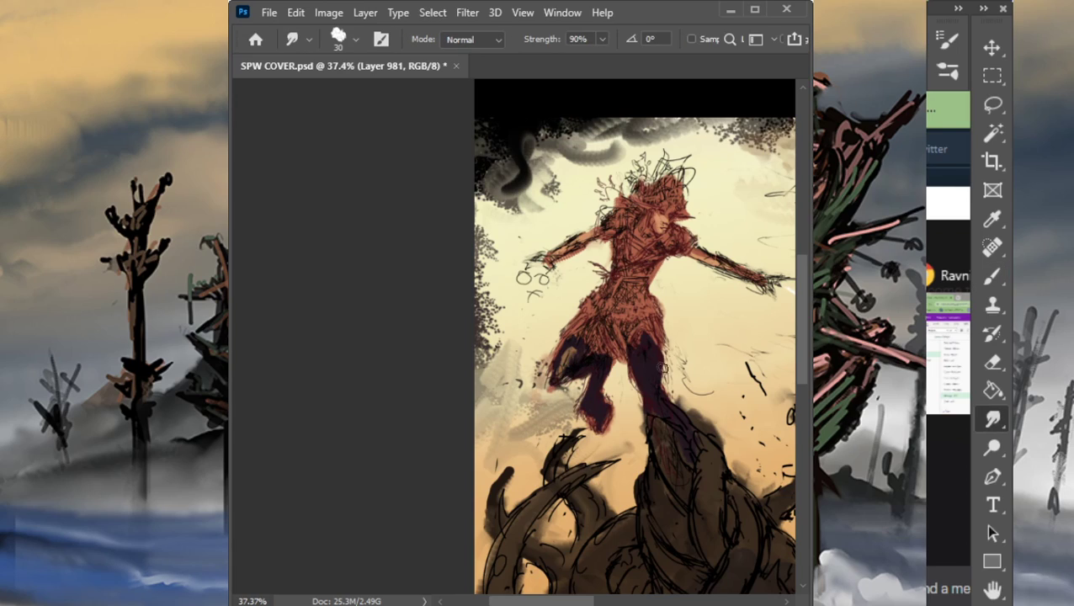
Step: Paint tan highlights on the standing leg and the raised foot, and smudge them into the dark purple
{"action": "key", "text": "b"}
{"action": "left_click_drag", "start_coordinate": [647, 350], "coordinate": [657, 410]}
{"action": "key", "text": "r"}
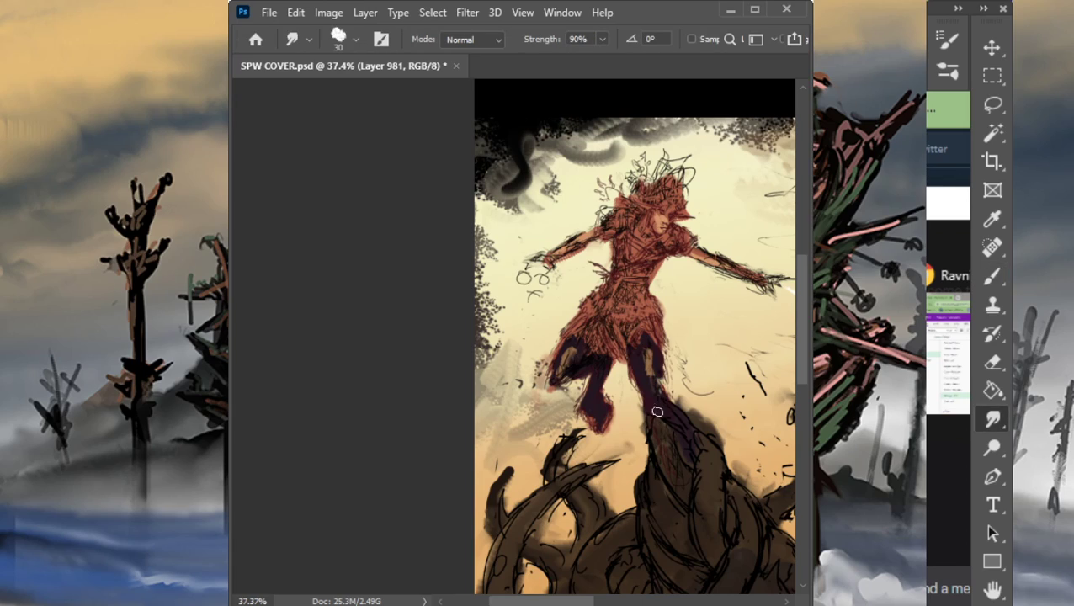
{"action": "mouse_move", "coordinate": [647, 359]}
{"action": "left_mouse_down"}
{"action": "mouse_move", "coordinate": [674, 433]}
{"action": "mouse_move", "coordinate": [625, 421]}
{"action": "left_mouse_up"}
{"action": "key", "text": "b"}
{"action": "key", "text": "r"}
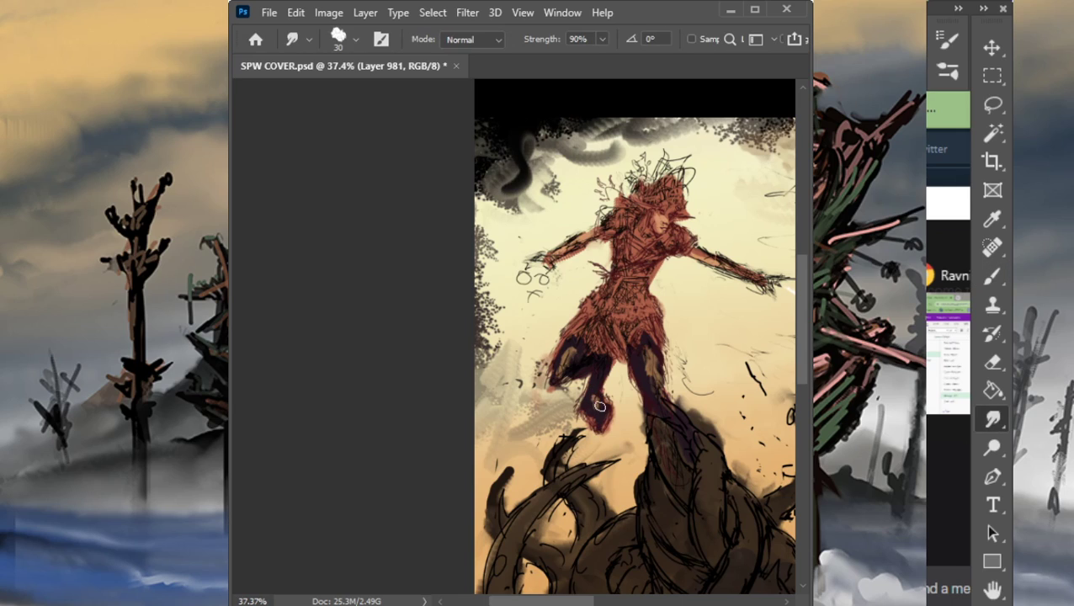
Step: Bring the reference images into view and sample a colour from the pouch at the satyr's hip
{"action": "key", "text": "z"}
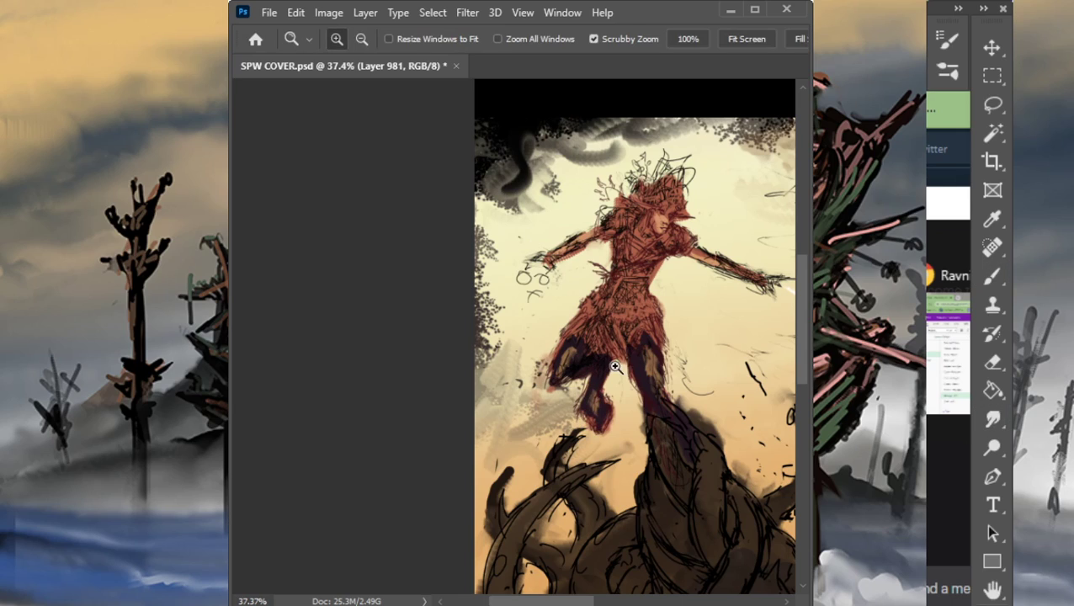
{"action": "left_click_drag", "start_coordinate": [471, 439], "coordinate": [434, 513]}
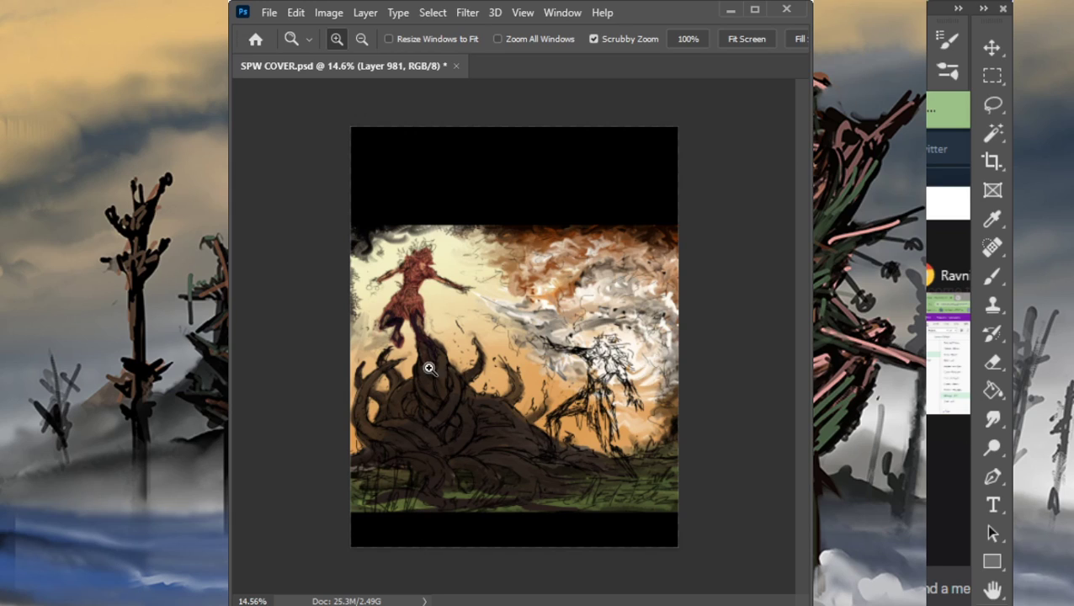
{"action": "left_click", "coordinate": [1071, 361]}
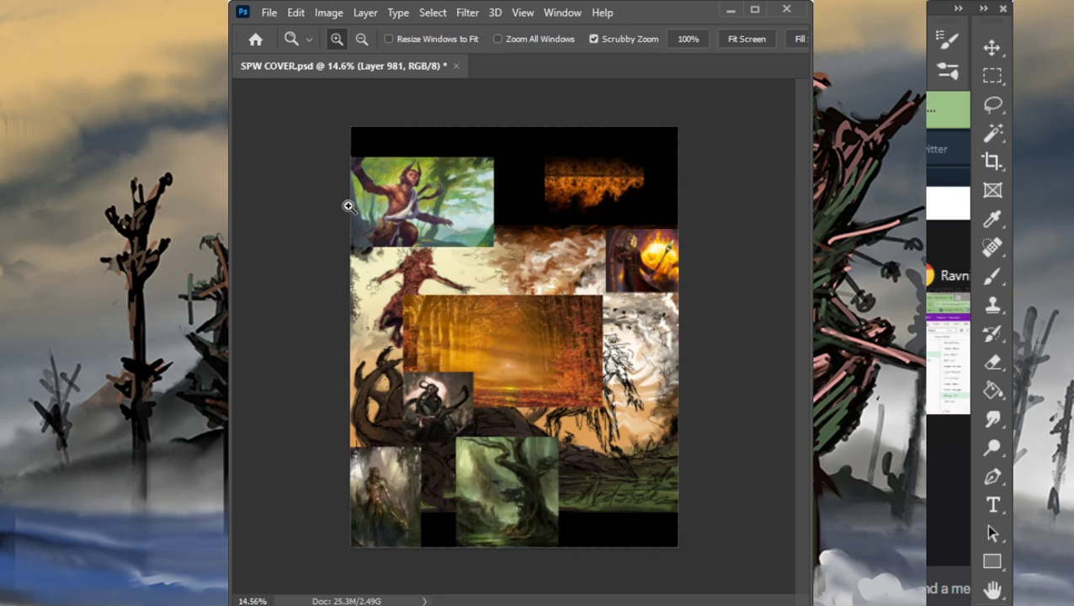
{"action": "left_click_drag", "start_coordinate": [384, 218], "coordinate": [478, 221]}
{"action": "left_click_drag", "start_coordinate": [353, 210], "coordinate": [436, 204]}
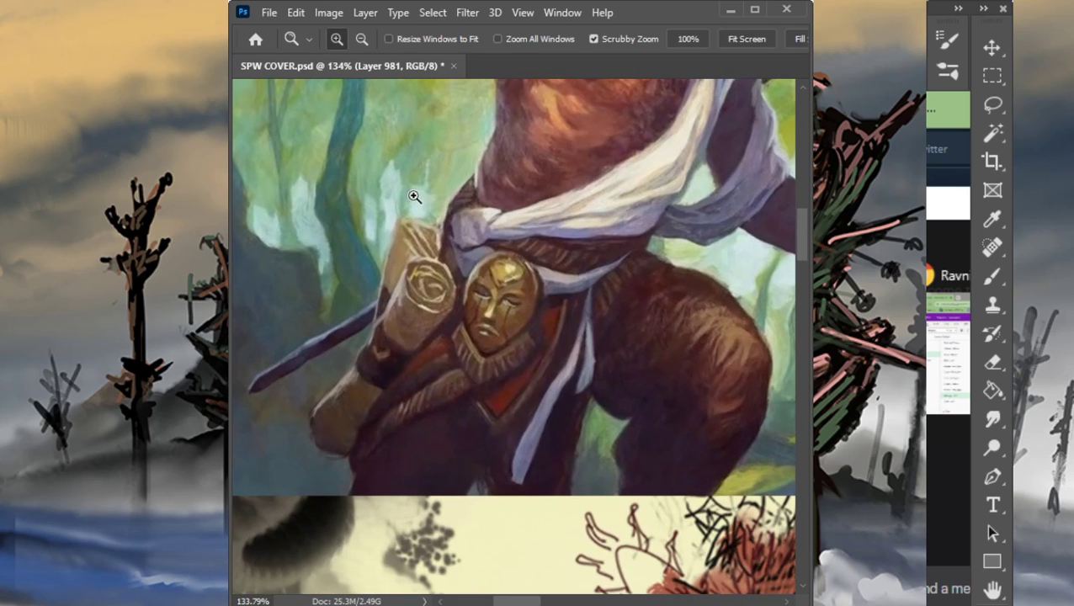
{"action": "left_click_drag", "start_coordinate": [515, 234], "coordinate": [456, 222]}
{"action": "key", "text": "b"}
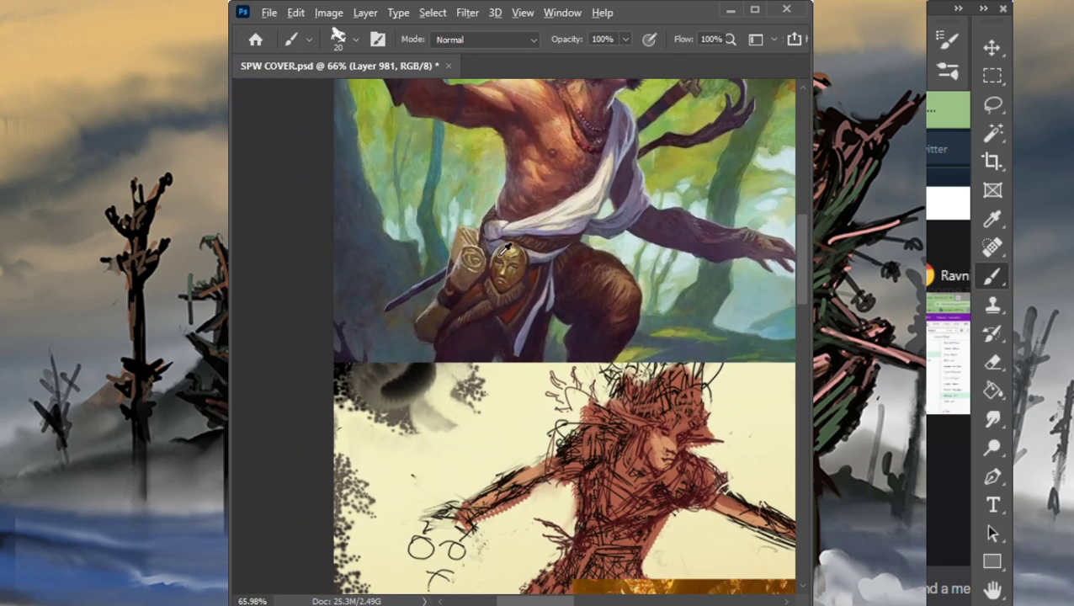
{"action": "left_click", "coordinate": [477, 291], "text": "alt"}
Step: Sample a dark brown from the fur belt at the satyr's waist
{"action": "key", "text": "z"}
{"action": "left_click_drag", "start_coordinate": [489, 261], "coordinate": [515, 267]}
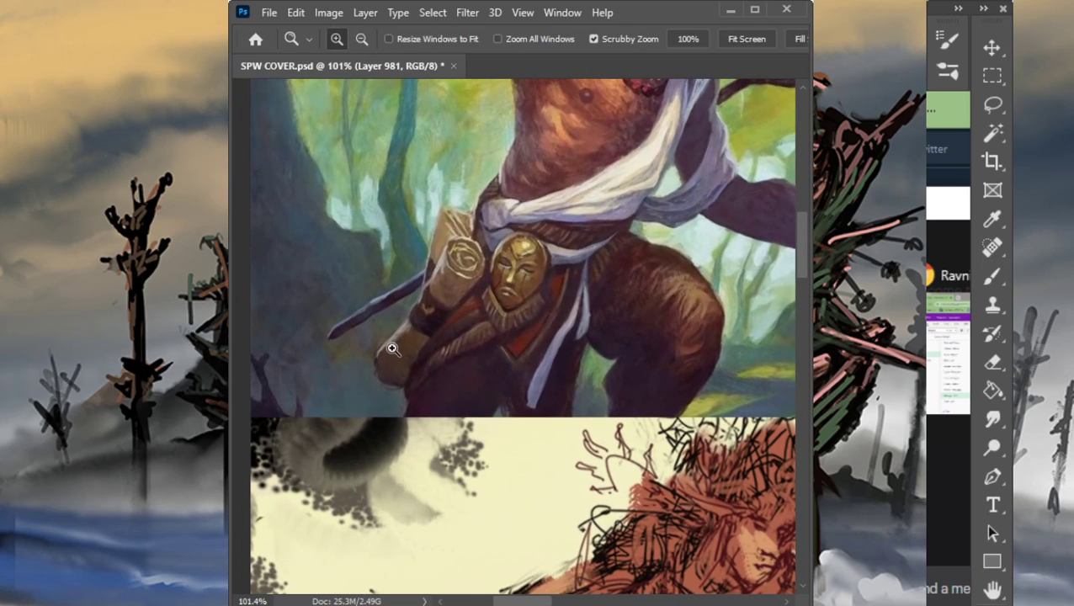
{"action": "key", "text": "b"}
{"action": "left_click", "coordinate": [572, 235], "text": "alt"}
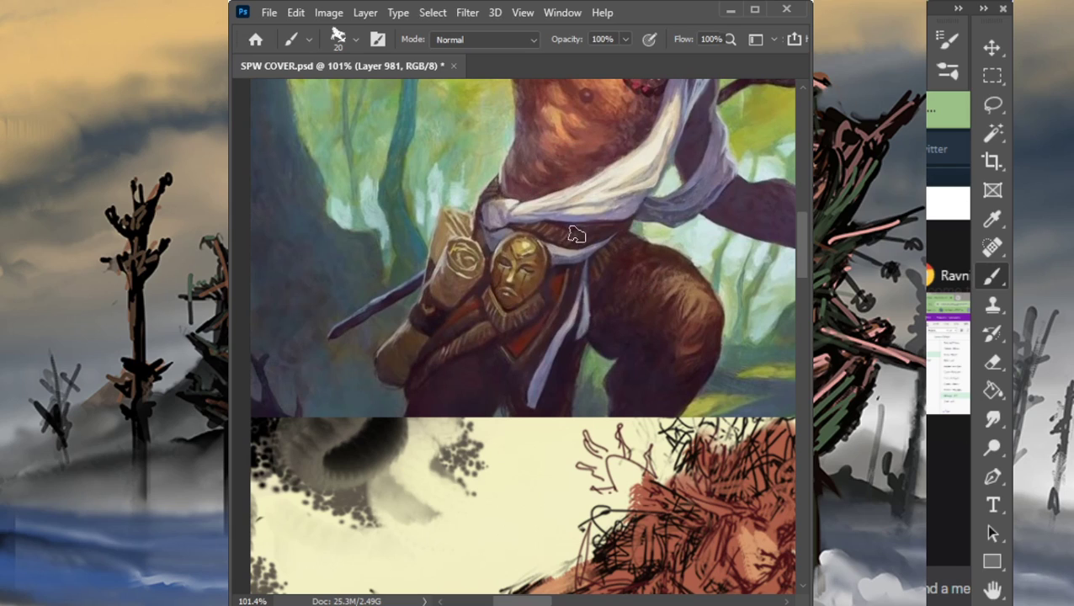
{"action": "left_click", "coordinate": [606, 229], "text": "alt"}
Step: Hide the reference images and paint the figure's skirt dark brown with the 20 px brush
{"action": "key", "text": "z"}
{"action": "left_click_drag", "start_coordinate": [566, 288], "coordinate": [496, 307]}
{"action": "left_click_drag", "start_coordinate": [419, 314], "coordinate": [494, 315]}
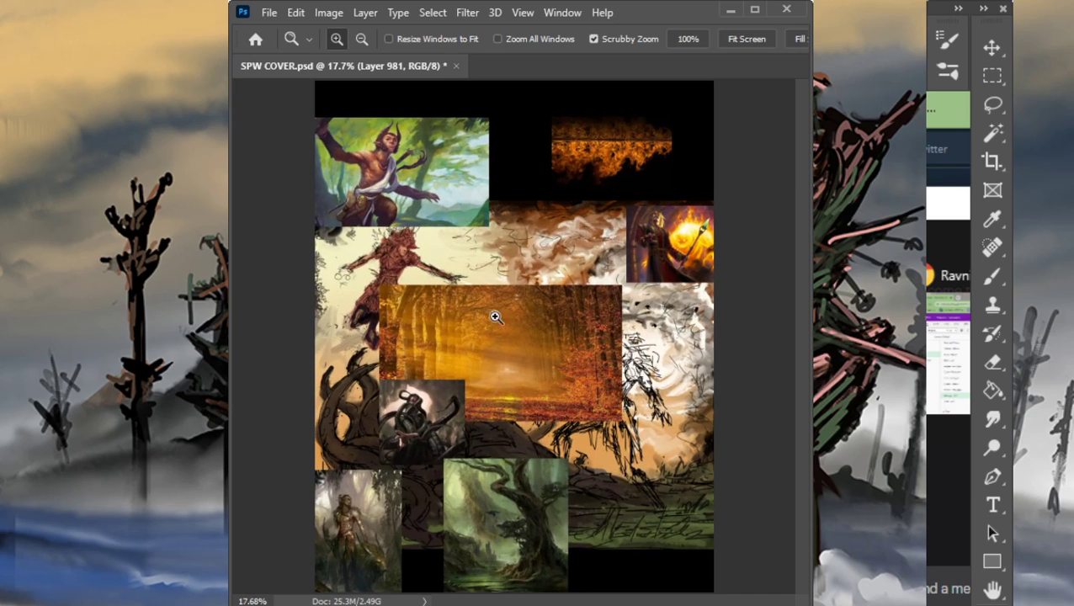
{"action": "left_click", "coordinate": [1073, 351]}
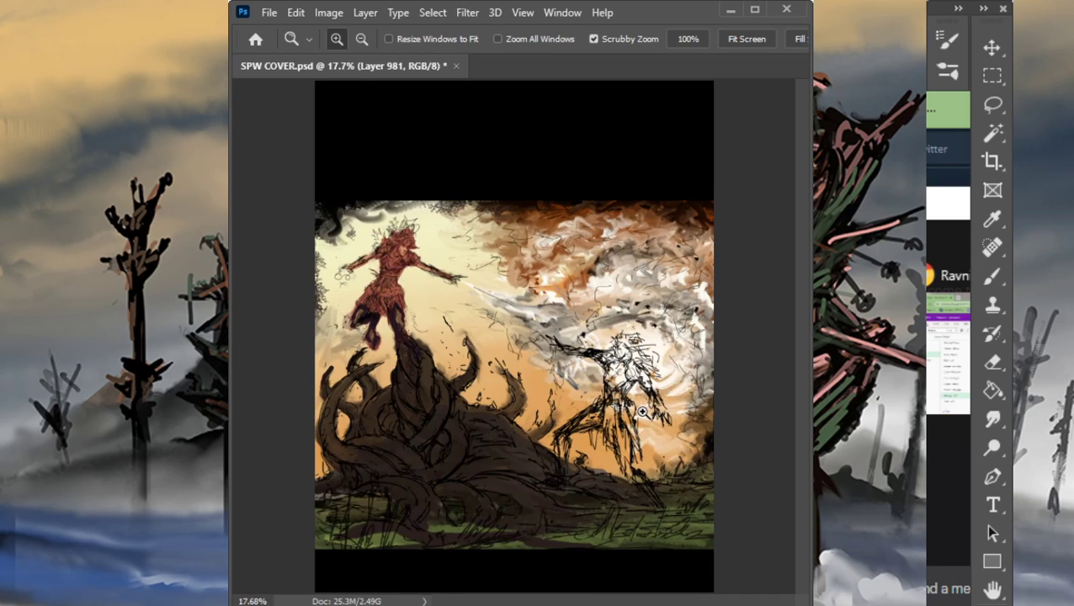
{"action": "left_click_drag", "start_coordinate": [360, 284], "coordinate": [379, 286]}
{"action": "key", "text": "b"}
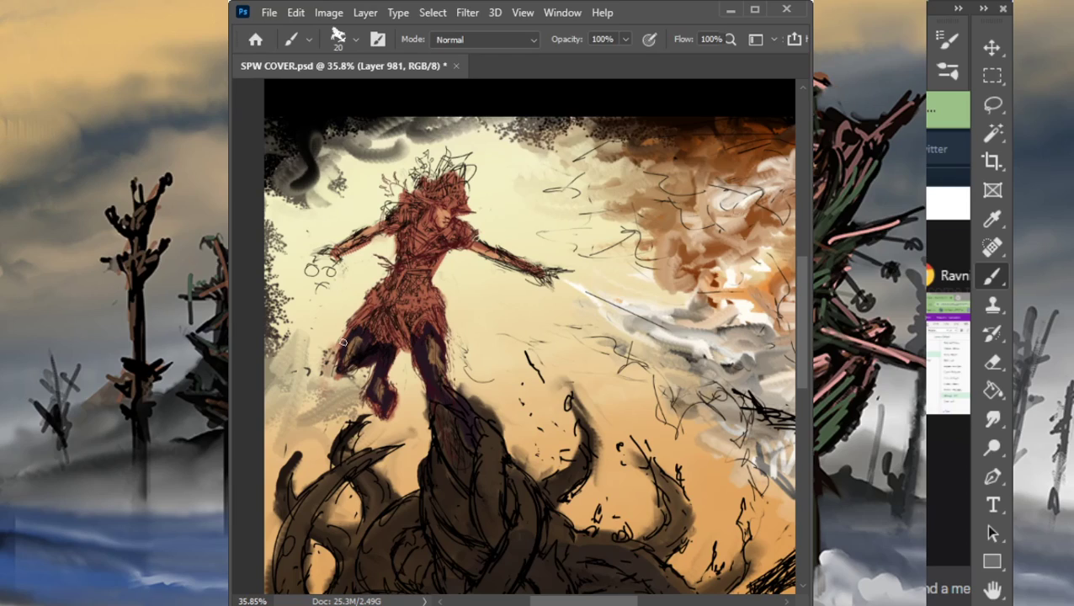
{"action": "mouse_move", "coordinate": [400, 298]}
{"action": "left_mouse_down"}
{"action": "mouse_move", "coordinate": [364, 303]}
{"action": "mouse_move", "coordinate": [394, 330]}
{"action": "left_mouse_up"}
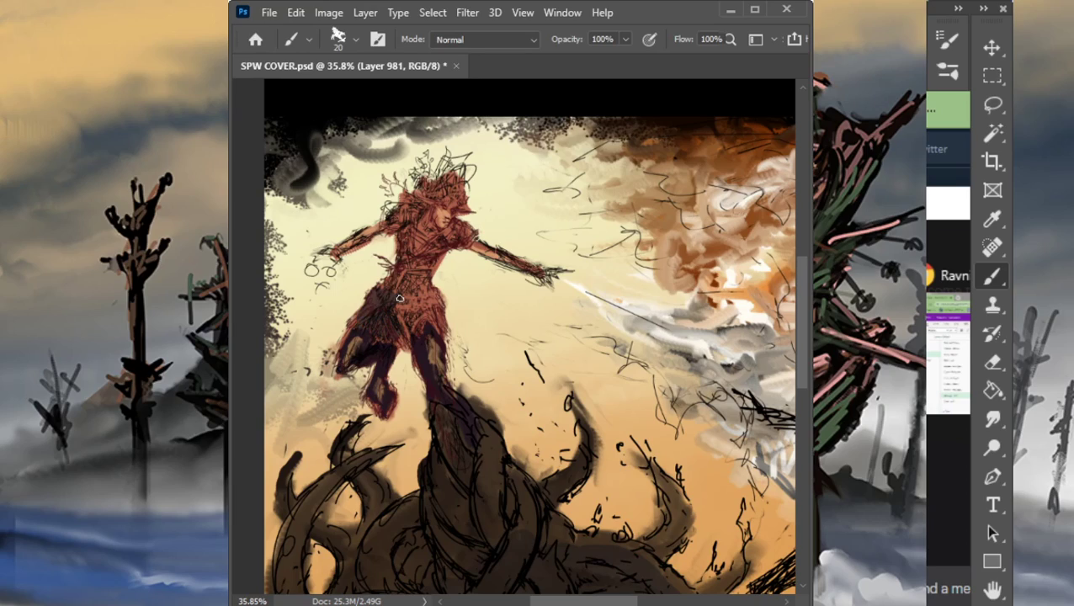
{"action": "key", "text": "r"}
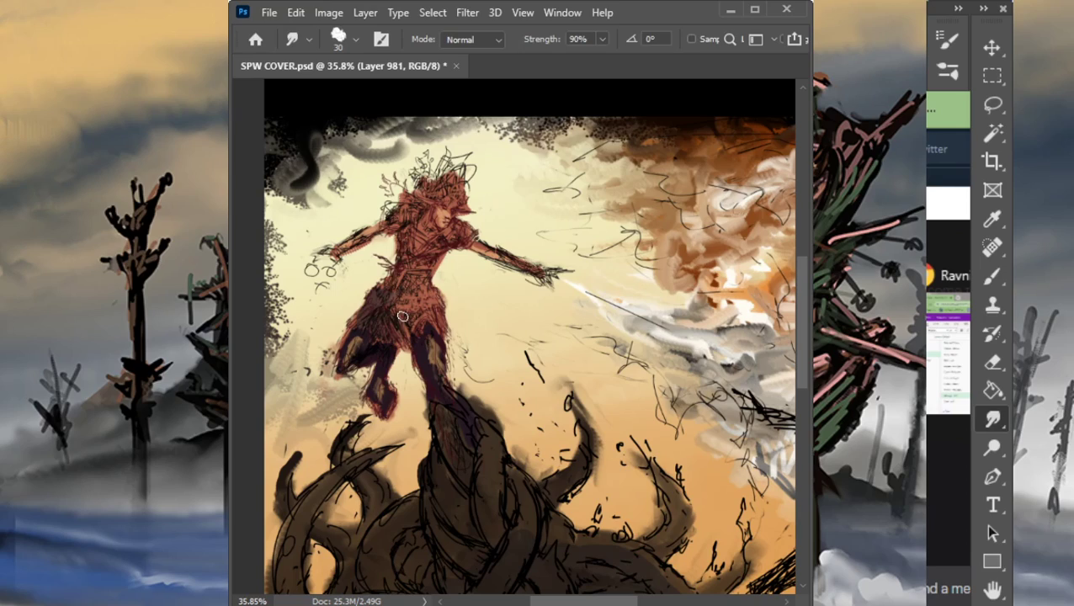
{"action": "key", "text": "b"}
{"action": "left_click_drag", "start_coordinate": [404, 270], "coordinate": [404, 341]}
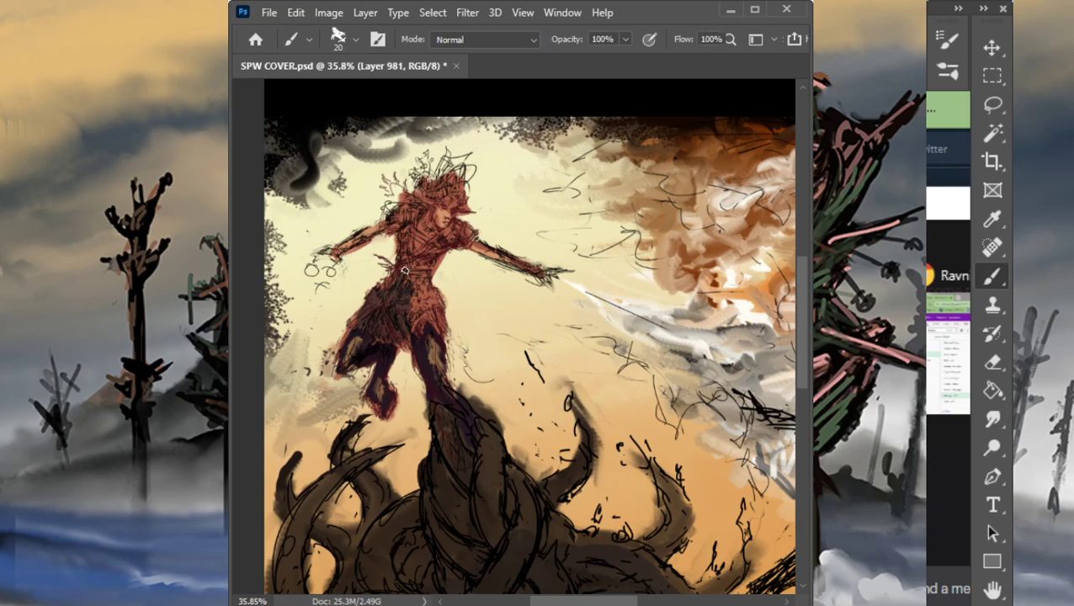
{"action": "left_click_drag", "start_coordinate": [407, 304], "coordinate": [417, 325]}
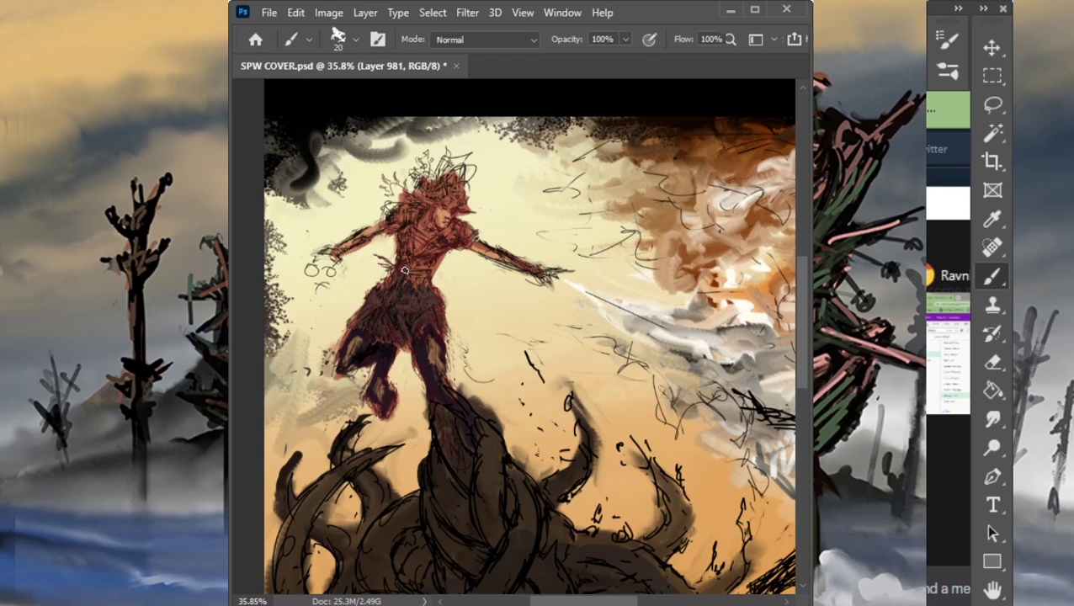
{"action": "key", "text": "r"}
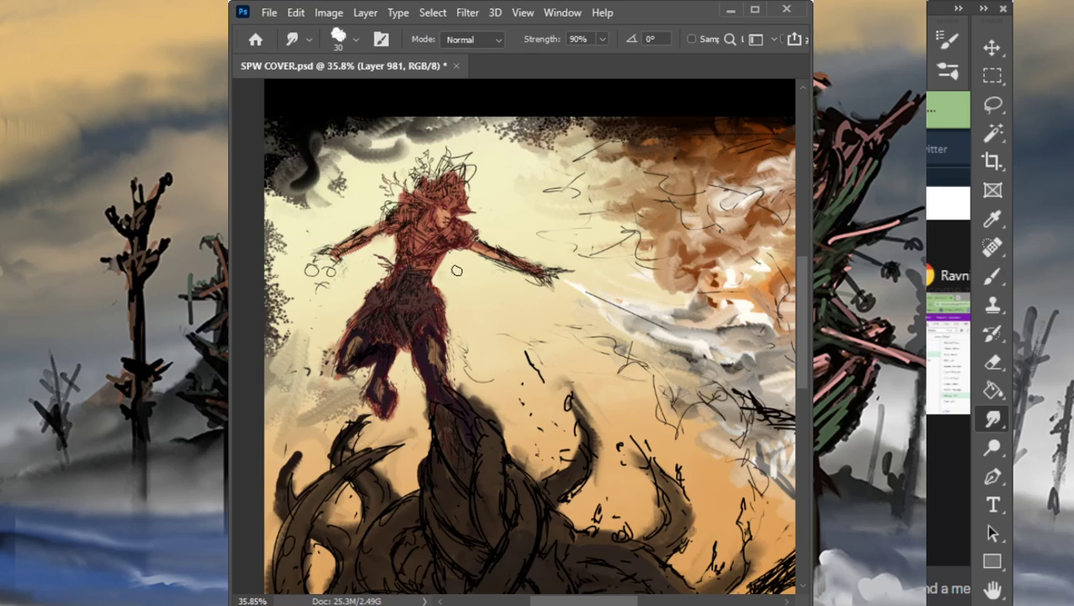
Step: Paint the figure's torso and short sleeves dark brown, and darken the loose sash end at the waist
{"action": "mouse_move", "coordinate": [453, 272]}
{"action": "left_mouse_down"}
{"action": "mouse_move", "coordinate": [436, 276]}
{"action": "mouse_move", "coordinate": [442, 247]}
{"action": "mouse_move", "coordinate": [401, 213]}
{"action": "mouse_move", "coordinate": [405, 197]}
{"action": "left_mouse_up"}
{"action": "key", "text": "b"}
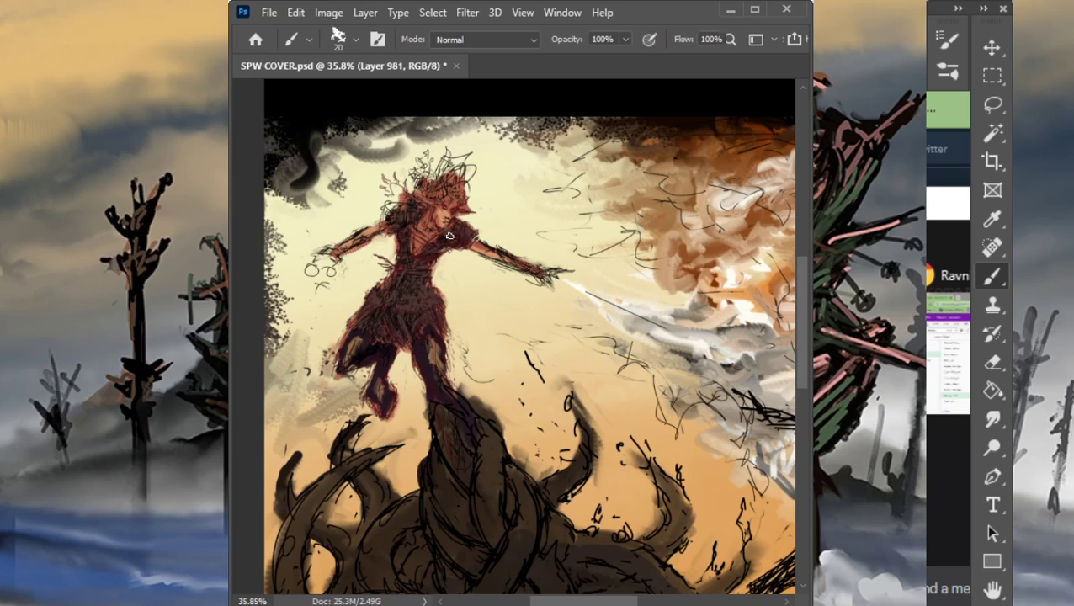
{"action": "left_click_drag", "start_coordinate": [398, 277], "coordinate": [375, 258]}
{"action": "left_click_drag", "start_coordinate": [427, 286], "coordinate": [433, 274]}
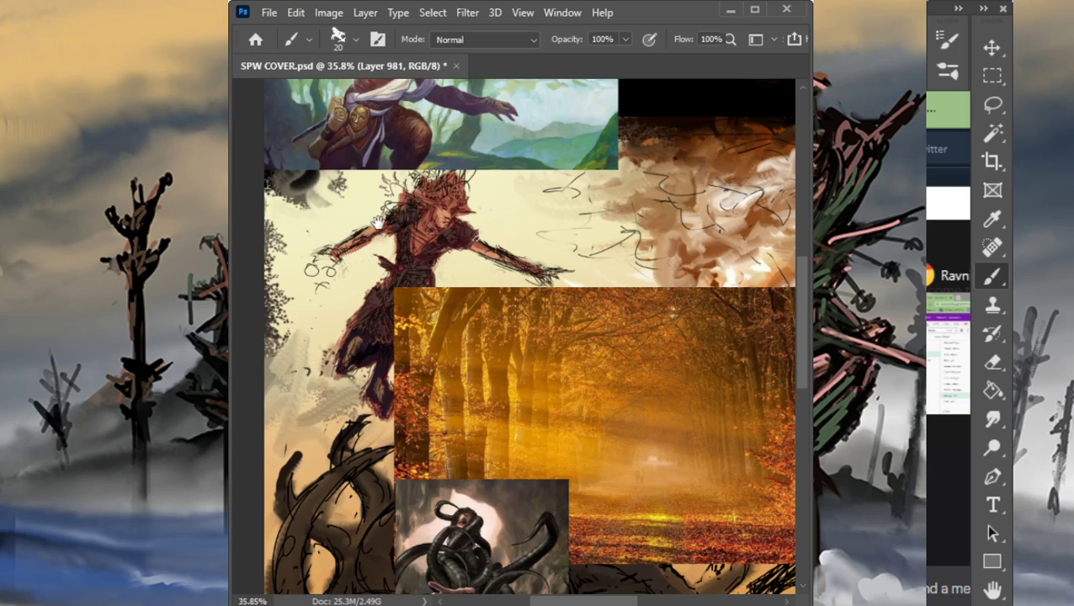
Step: Bring the satyr reference back into view and sample a pale lavender from its white sash
{"action": "left_click_drag", "start_coordinate": [378, 222], "coordinate": [471, 396]}
{"action": "left_click", "coordinate": [511, 266], "text": "alt"}
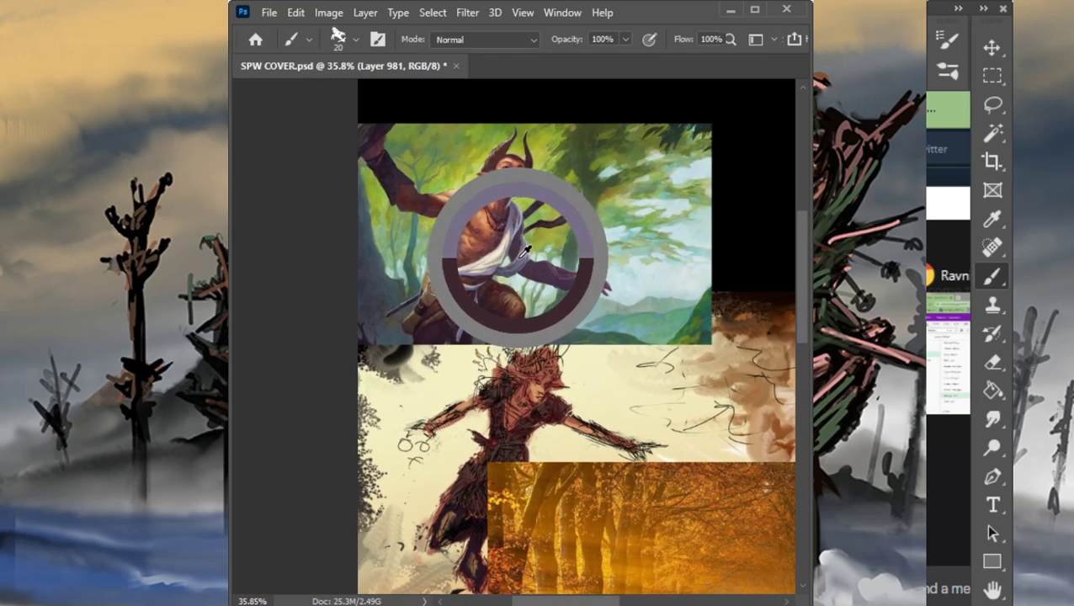
{"action": "left_click", "coordinate": [490, 256], "text": "alt"}
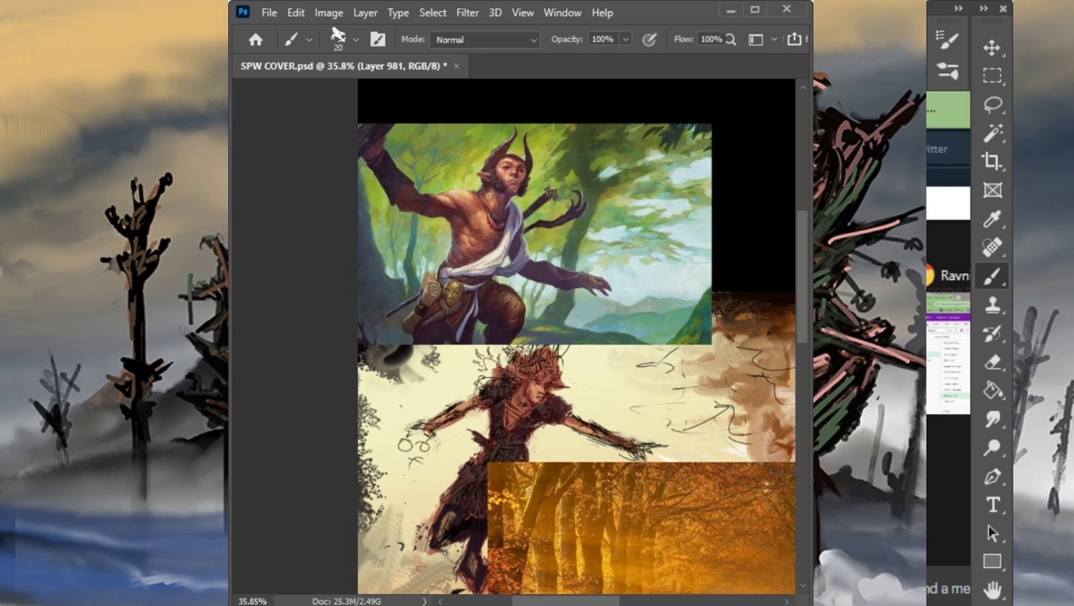
Step: Hide the references, paint the figure's bodice and waist lavender, and smudge the colour at the skirt edge and chest
{"action": "mouse_move", "coordinate": [565, 468]}
{"action": "left_mouse_down"}
{"action": "mouse_move", "coordinate": [568, 439]}
{"action": "mouse_move", "coordinate": [625, 333]}
{"action": "left_mouse_up"}
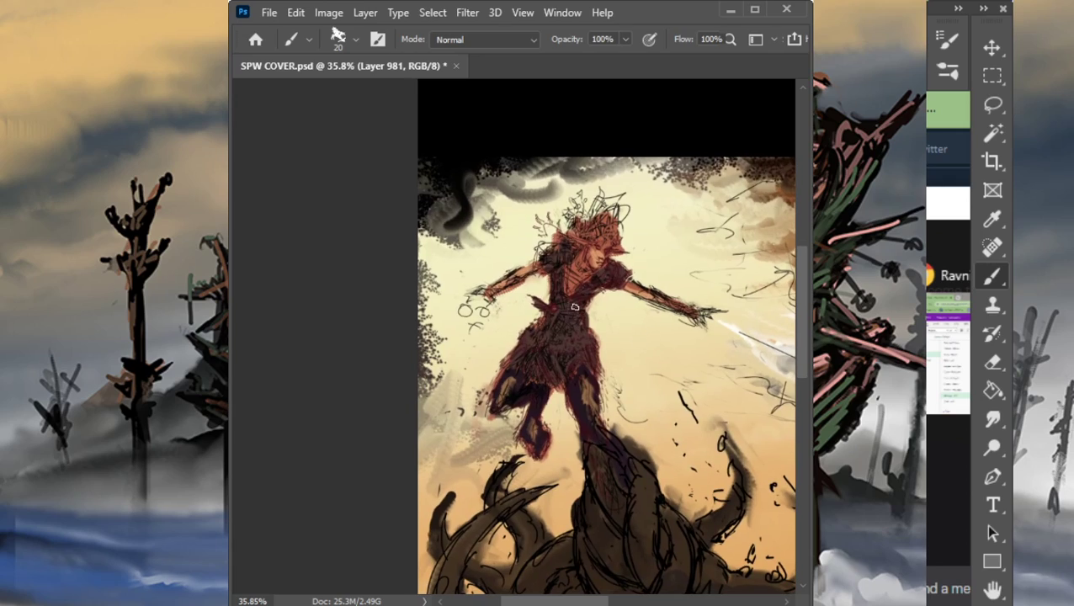
{"action": "mouse_move", "coordinate": [557, 318]}
{"action": "left_mouse_down"}
{"action": "mouse_move", "coordinate": [537, 372]}
{"action": "mouse_move", "coordinate": [553, 331]}
{"action": "mouse_move", "coordinate": [572, 318]}
{"action": "mouse_move", "coordinate": [547, 338]}
{"action": "left_mouse_up"}
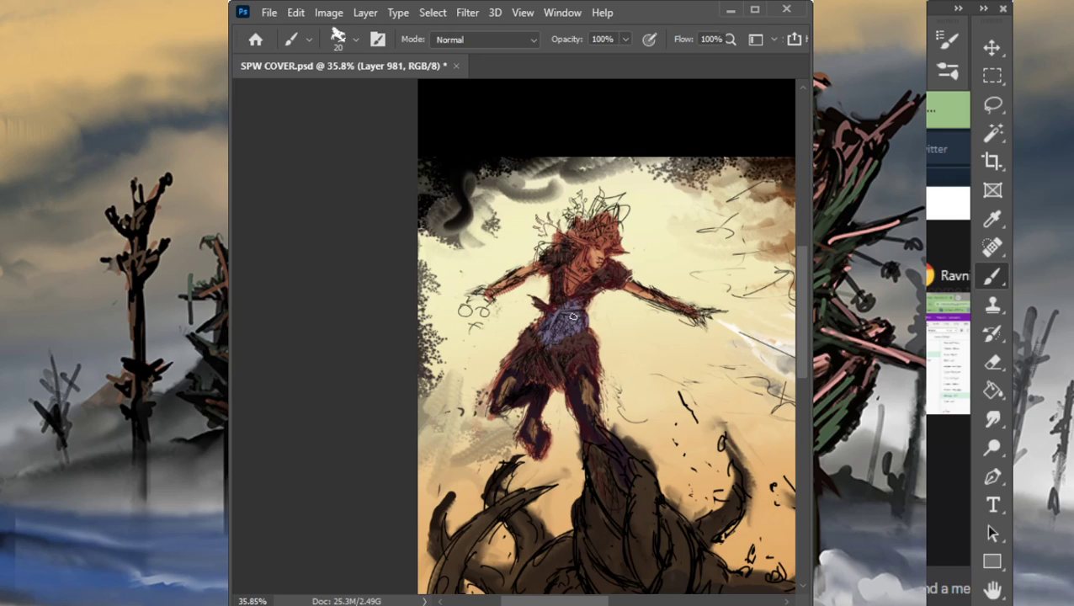
{"action": "mouse_move", "coordinate": [563, 305]}
{"action": "left_mouse_down"}
{"action": "mouse_move", "coordinate": [548, 296]}
{"action": "mouse_move", "coordinate": [588, 284]}
{"action": "mouse_move", "coordinate": [556, 275]}
{"action": "mouse_move", "coordinate": [551, 305]}
{"action": "left_mouse_up"}
{"action": "key", "text": "r"}
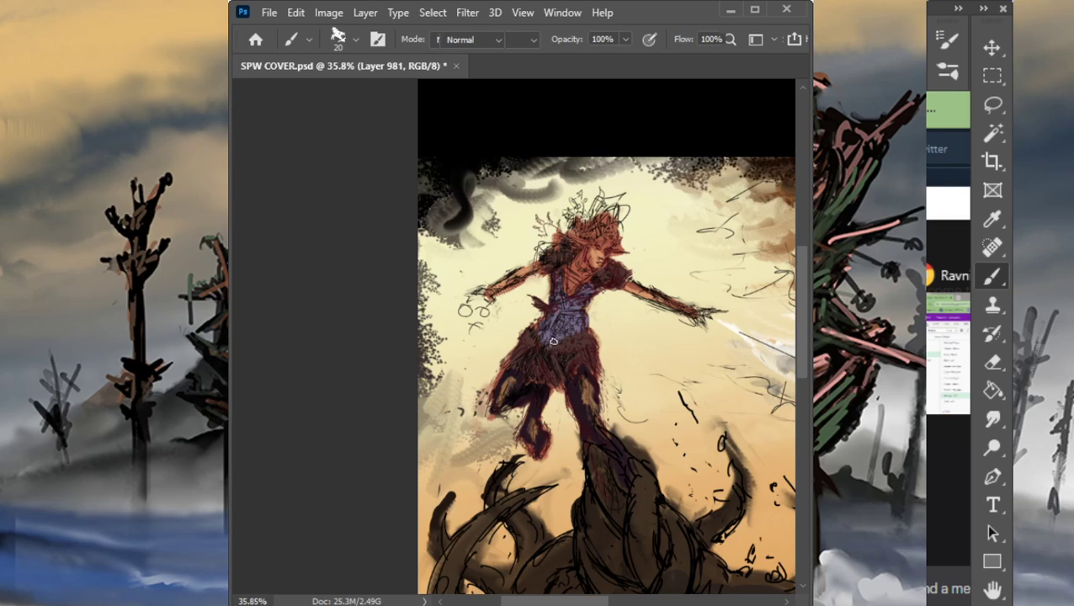
{"action": "left_click_drag", "start_coordinate": [548, 360], "coordinate": [547, 343]}
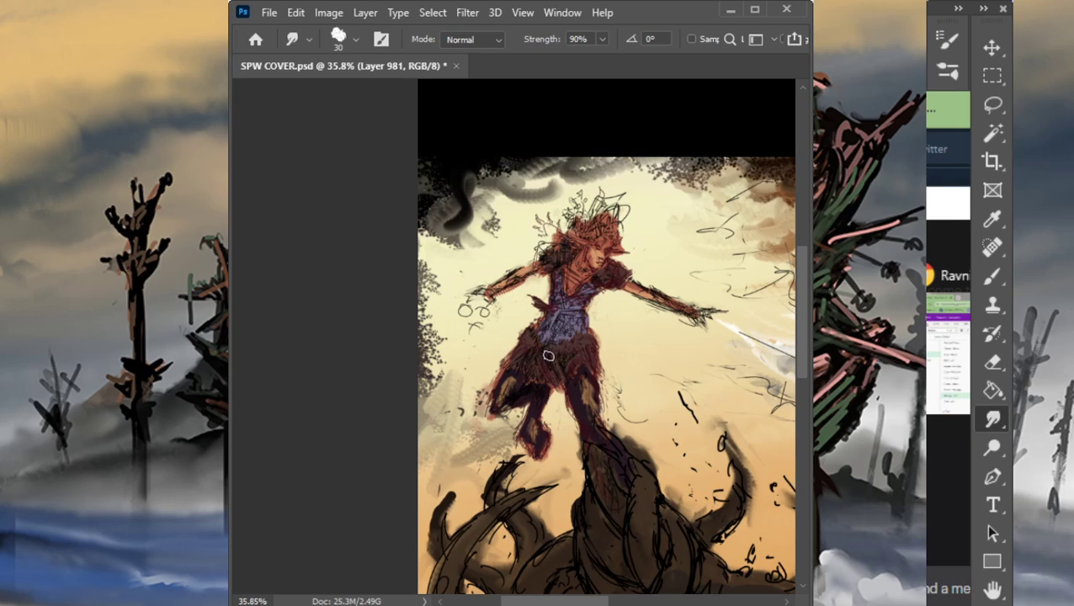
{"action": "left_click_drag", "start_coordinate": [548, 300], "coordinate": [555, 275]}
{"action": "key", "text": "b"}
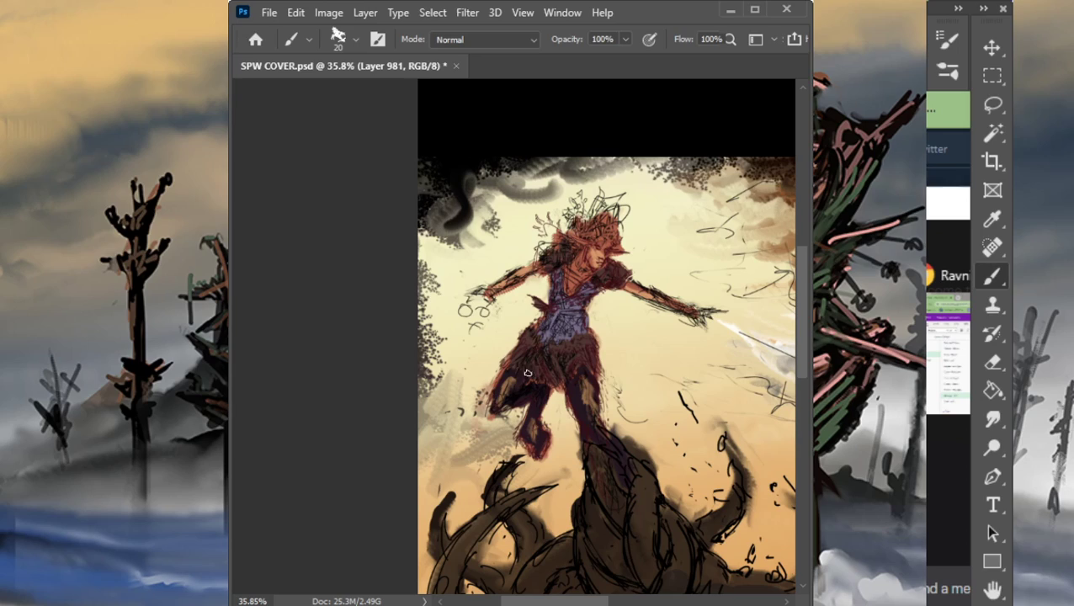
Step: Paint an off-white fur trim along the top of the skirt with a 9 px brush and smudge it downwards
{"action": "key", "text": "bracketleft"}
{"action": "key", "text": "bracketleft"}
{"action": "key", "text": "bracketleft"}
{"action": "mouse_move", "coordinate": [593, 338]}
{"action": "left_mouse_down"}
{"action": "mouse_move", "coordinate": [556, 347]}
{"action": "mouse_move", "coordinate": [596, 345]}
{"action": "mouse_move", "coordinate": [527, 341]}
{"action": "mouse_move", "coordinate": [528, 330]}
{"action": "left_mouse_up"}
{"action": "left_click_drag", "start_coordinate": [606, 276], "coordinate": [606, 281]}
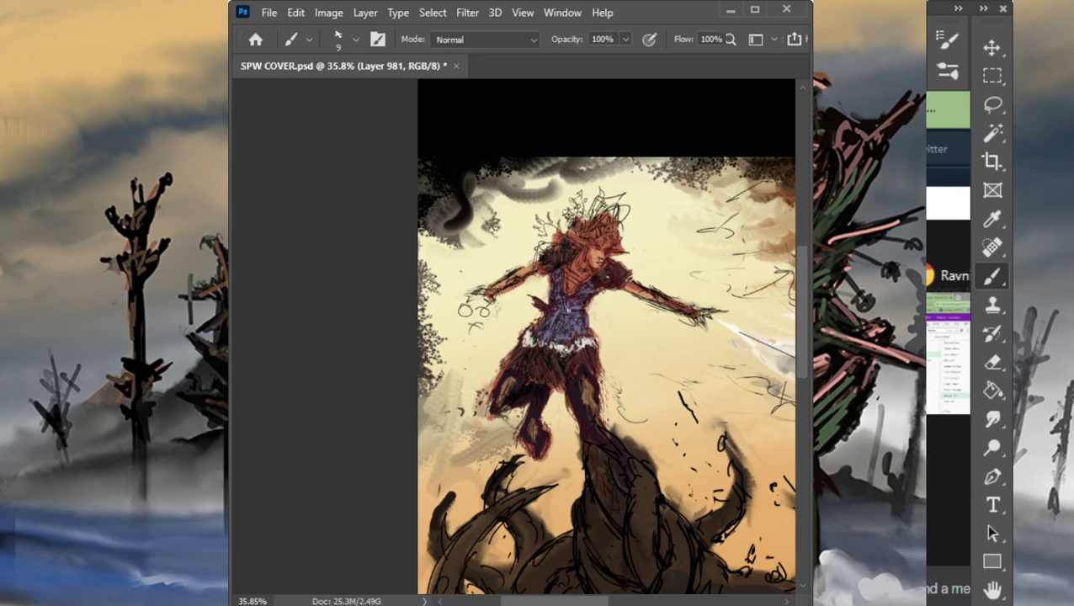
{"action": "key", "text": "r"}
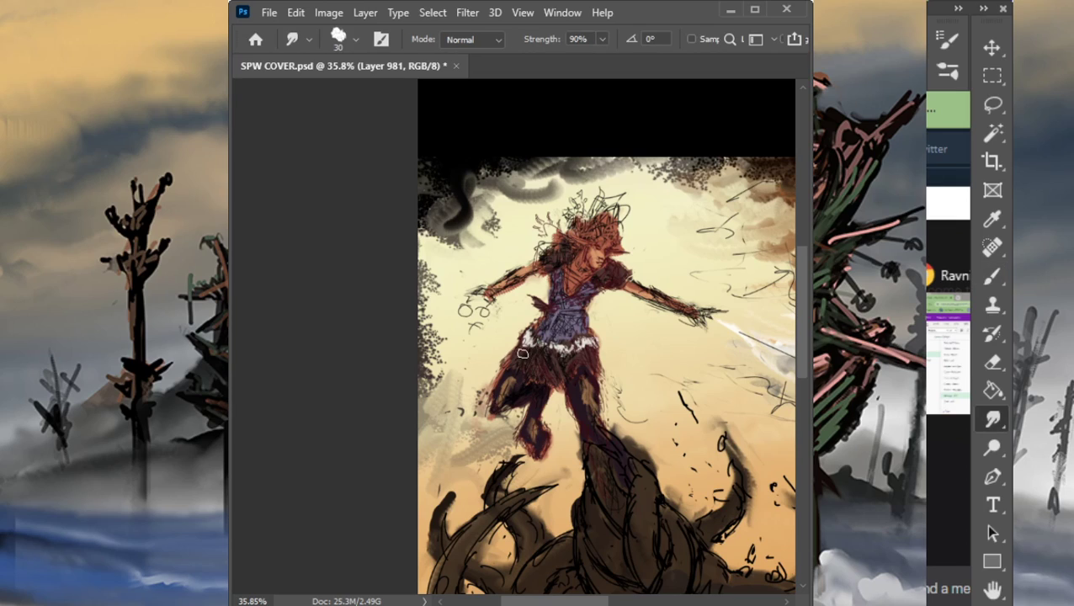
{"action": "mouse_move", "coordinate": [528, 341]}
{"action": "left_mouse_down"}
{"action": "mouse_move", "coordinate": [564, 352]}
{"action": "mouse_move", "coordinate": [543, 297]}
{"action": "mouse_move", "coordinate": [558, 256]}
{"action": "mouse_move", "coordinate": [536, 328]}
{"action": "mouse_move", "coordinate": [496, 304]}
{"action": "mouse_move", "coordinate": [462, 347]}
{"action": "left_mouse_up"}
Step: Extend the off-white fur strokes down the front of the skirt and blend them with the Smudge tool at 20 px
{"action": "key", "text": "z"}
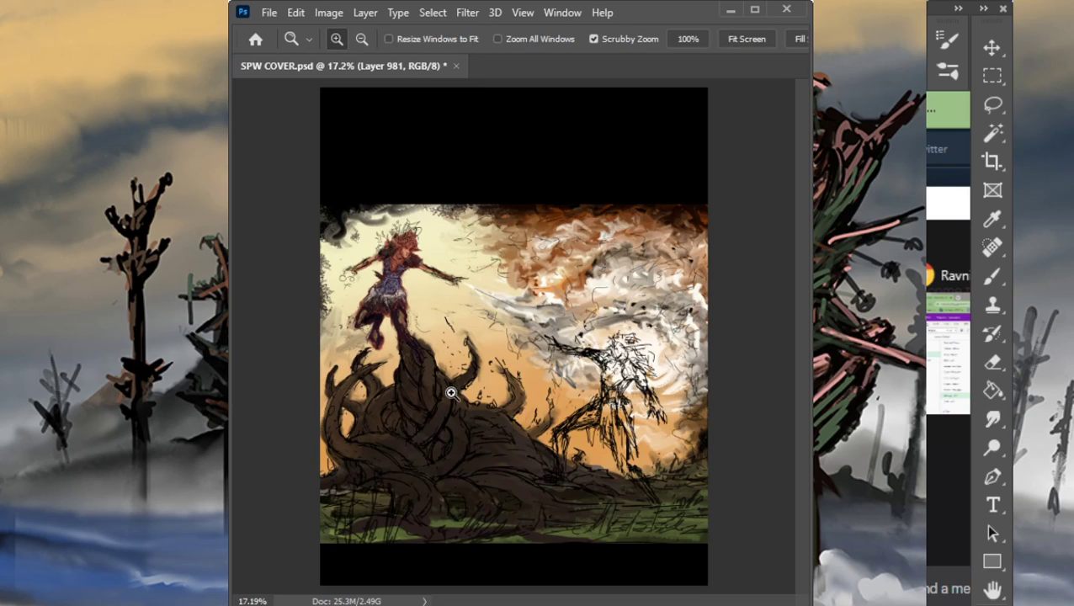
{"action": "left_click_drag", "start_coordinate": [425, 292], "coordinate": [479, 297]}
{"action": "left_click_drag", "start_coordinate": [355, 322], "coordinate": [363, 339]}
{"action": "mouse_move", "coordinate": [368, 319]}
{"action": "left_mouse_down"}
{"action": "mouse_move", "coordinate": [374, 348]}
{"action": "mouse_move", "coordinate": [405, 323]}
{"action": "left_mouse_up"}
{"action": "mouse_move", "coordinate": [334, 312]}
{"action": "left_mouse_down"}
{"action": "mouse_move", "coordinate": [308, 333]}
{"action": "mouse_move", "coordinate": [341, 339]}
{"action": "mouse_move", "coordinate": [312, 335]}
{"action": "left_mouse_up"}
{"action": "key", "text": "b"}
{"action": "mouse_move", "coordinate": [333, 321]}
{"action": "left_mouse_down"}
{"action": "mouse_move", "coordinate": [335, 356]}
{"action": "mouse_move", "coordinate": [335, 327]}
{"action": "mouse_move", "coordinate": [305, 341]}
{"action": "mouse_move", "coordinate": [297, 329]}
{"action": "mouse_move", "coordinate": [317, 305]}
{"action": "mouse_move", "coordinate": [310, 336]}
{"action": "mouse_move", "coordinate": [338, 325]}
{"action": "mouse_move", "coordinate": [300, 342]}
{"action": "left_mouse_up"}
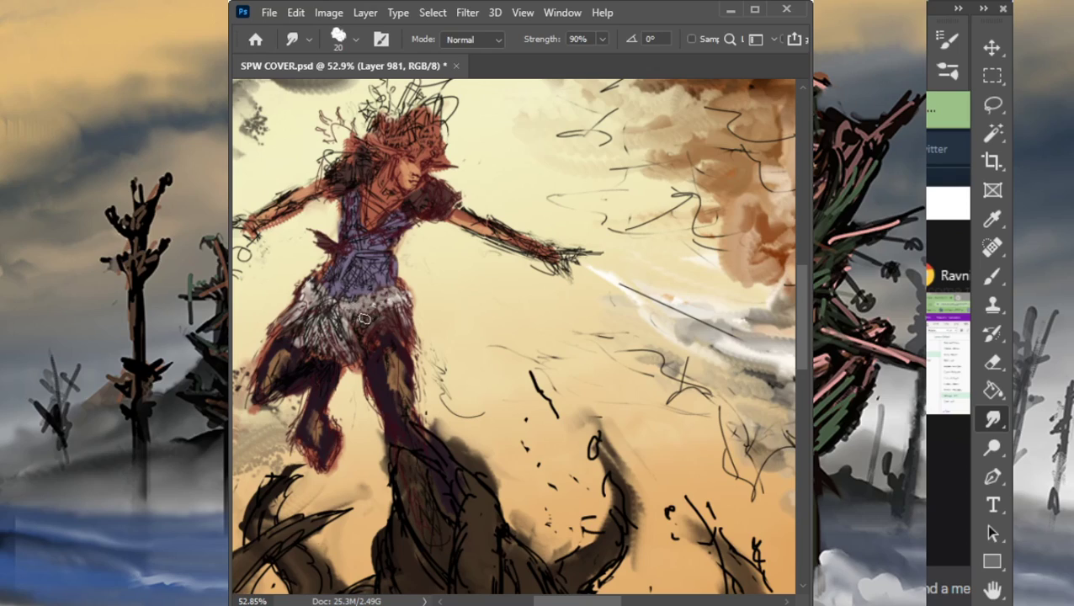
{"action": "mouse_move", "coordinate": [365, 317]}
{"action": "left_mouse_down"}
{"action": "mouse_move", "coordinate": [359, 329]}
{"action": "mouse_move", "coordinate": [402, 314]}
{"action": "left_mouse_up"}
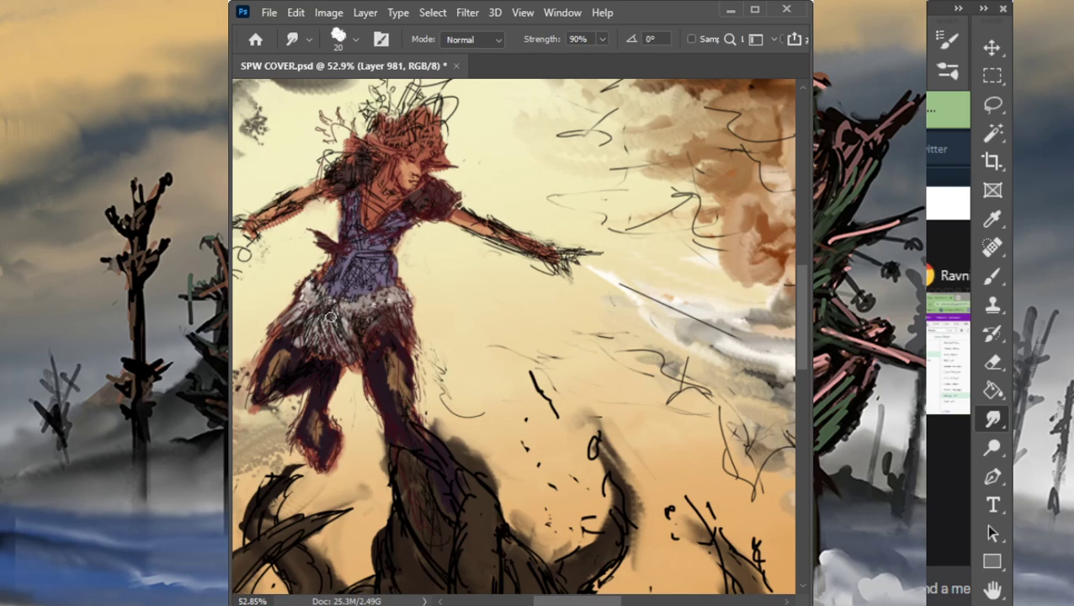
{"action": "left_click_drag", "start_coordinate": [326, 335], "coordinate": [469, 383]}
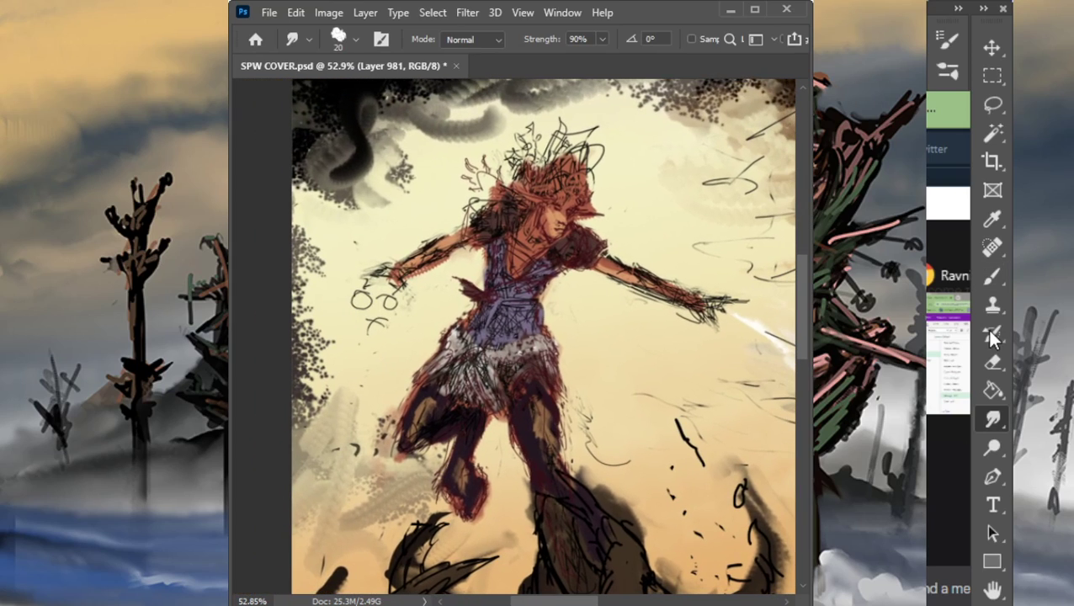
Step: Sample a dark colour from the satyr reference with the Brush tool active and hide the references
{"action": "left_click_drag", "start_coordinate": [474, 208], "coordinate": [614, 501]}
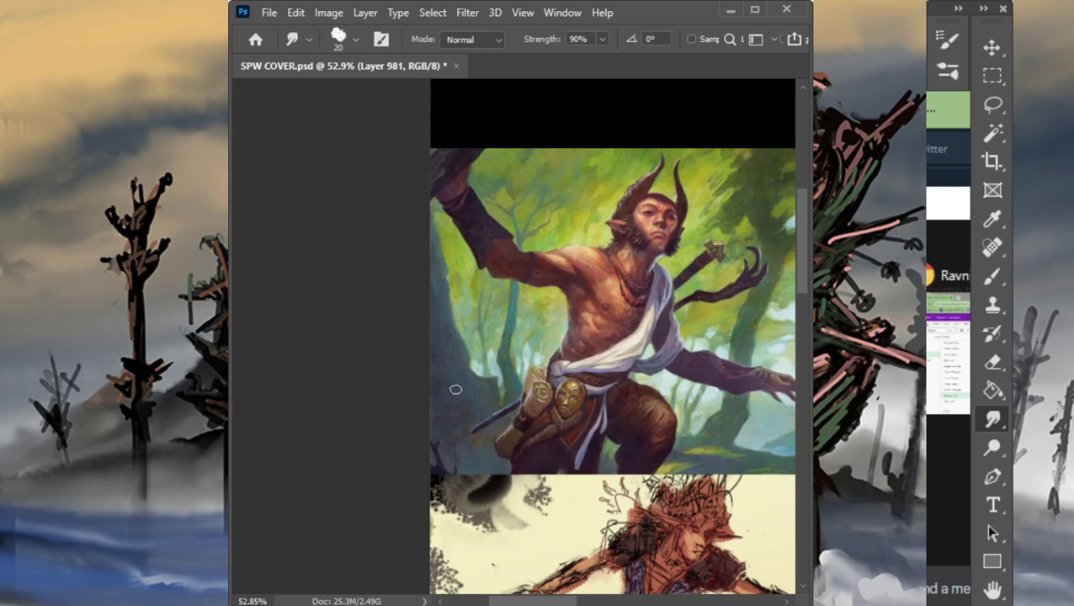
{"action": "key", "text": "b"}
{"action": "left_click", "coordinate": [701, 261], "text": "alt"}
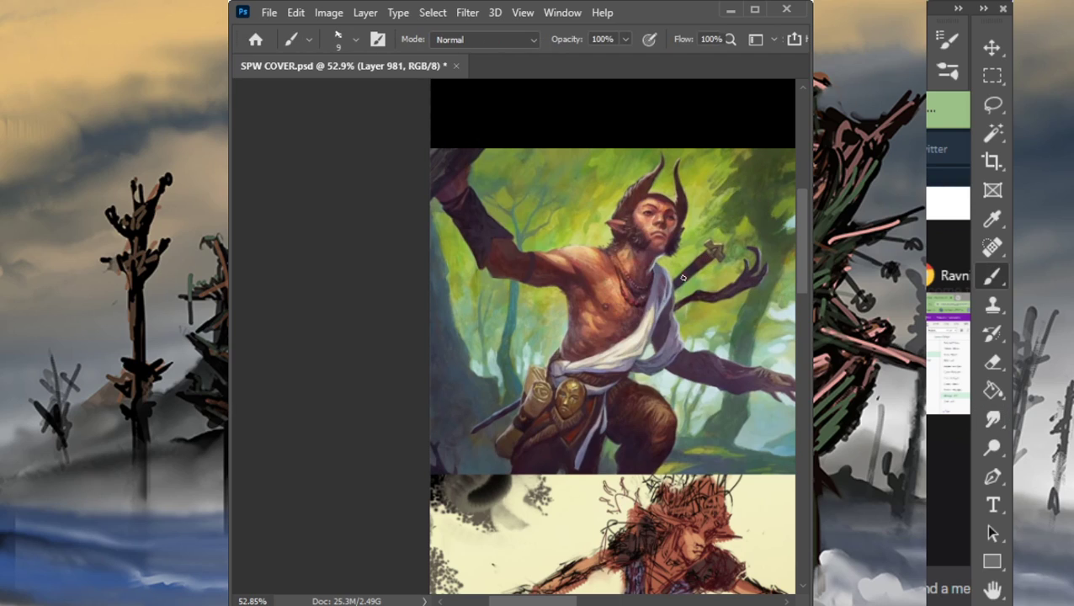
{"action": "left_click", "coordinate": [1013, 362]}
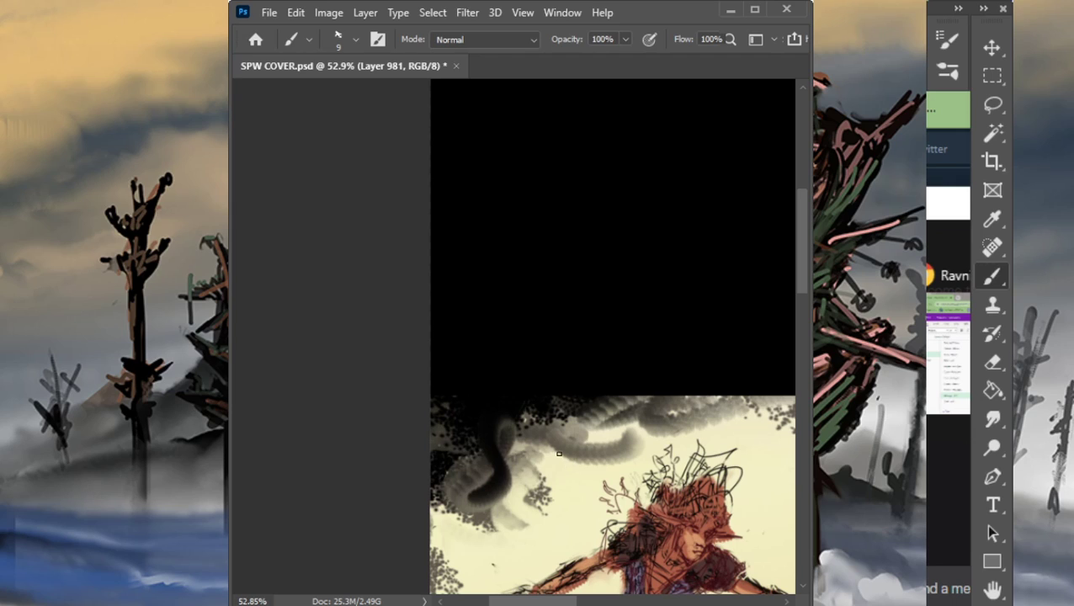
Step: Paint dark coverings over both of the figure's forearms with the 9 px brush
{"action": "key", "text": "z"}
{"action": "mouse_move", "coordinate": [659, 520]}
{"action": "left_mouse_down"}
{"action": "mouse_move", "coordinate": [592, 283]}
{"action": "mouse_move", "coordinate": [581, 279]}
{"action": "left_mouse_up"}
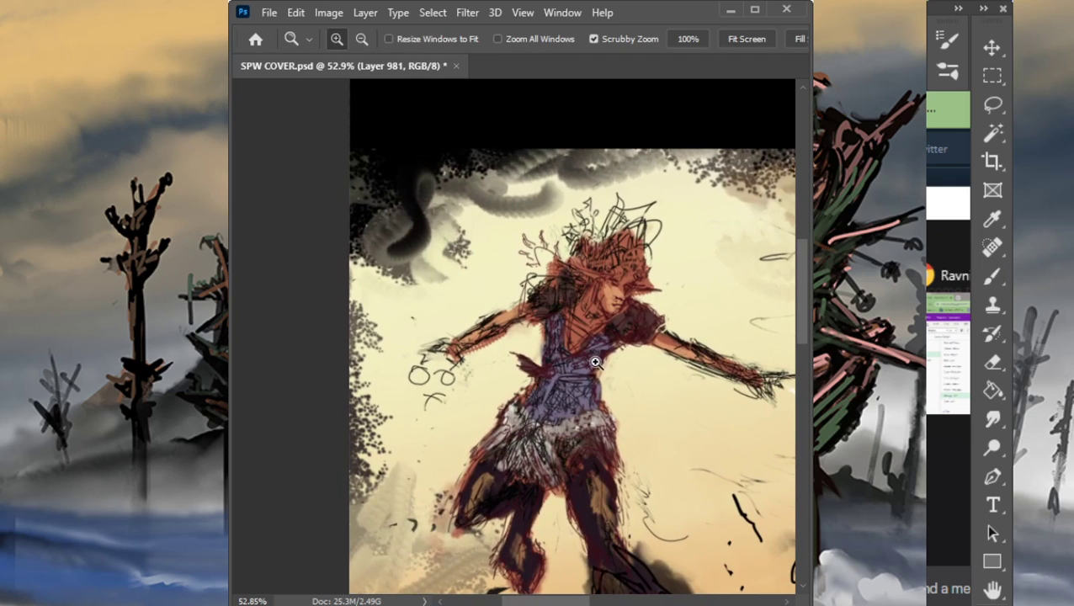
{"action": "mouse_move", "coordinate": [595, 362]}
{"action": "left_mouse_down"}
{"action": "mouse_move", "coordinate": [541, 346]}
{"action": "mouse_move", "coordinate": [510, 352]}
{"action": "mouse_move", "coordinate": [534, 337]}
{"action": "left_mouse_up"}
{"action": "key", "text": "b"}
{"action": "left_click_drag", "start_coordinate": [658, 352], "coordinate": [696, 373]}
{"action": "left_click_drag", "start_coordinate": [525, 342], "coordinate": [507, 352]}
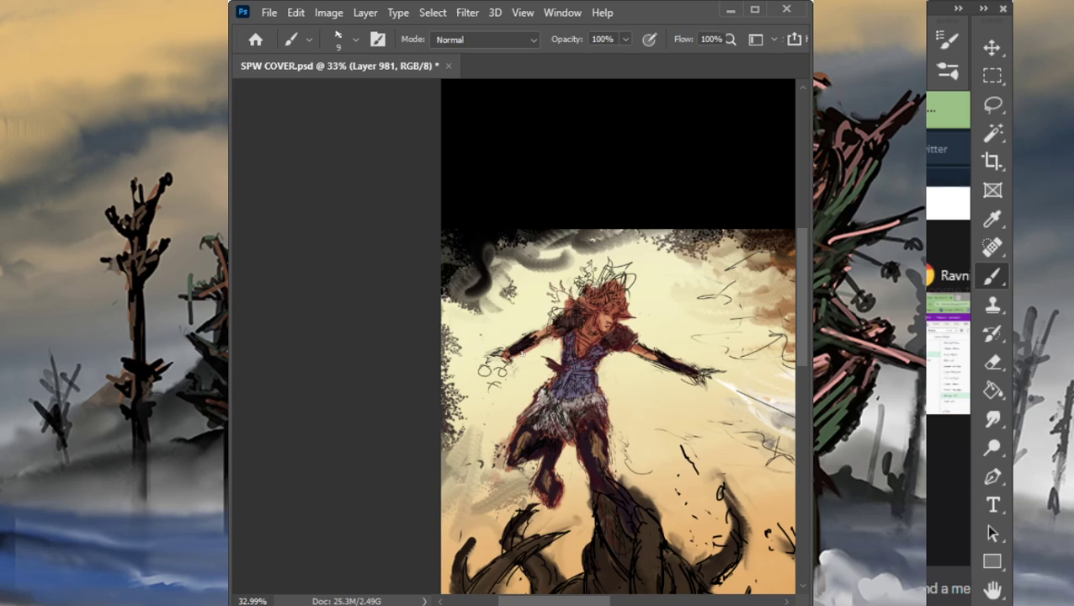
Step: Undo the stray stroke, sample a dark reddish brown from the satyr's hair in the reference, and hide the references
{"action": "mouse_move", "coordinate": [599, 301]}
{"action": "left_mouse_down"}
{"action": "mouse_move", "coordinate": [585, 291]}
{"action": "mouse_move", "coordinate": [601, 301]}
{"action": "left_mouse_up"}
{"action": "key", "text": "ctrl+z"}
{"action": "left_click", "coordinate": [978, 343]}
{"action": "left_click_drag", "start_coordinate": [565, 269], "coordinate": [618, 368]}
{"action": "left_click", "coordinate": [623, 209], "text": "alt"}
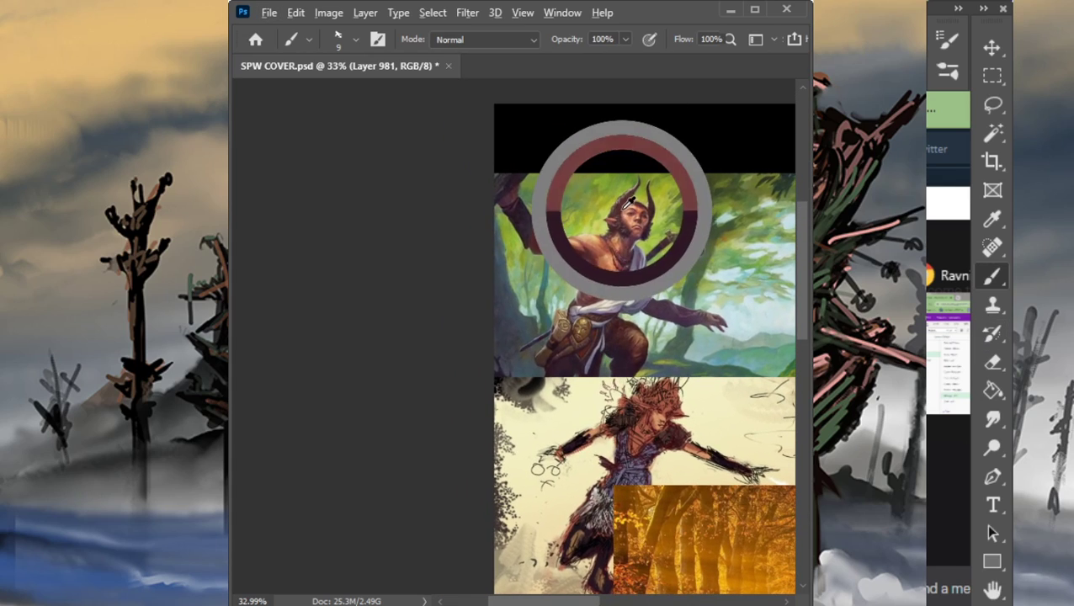
{"action": "left_click", "coordinate": [999, 346]}
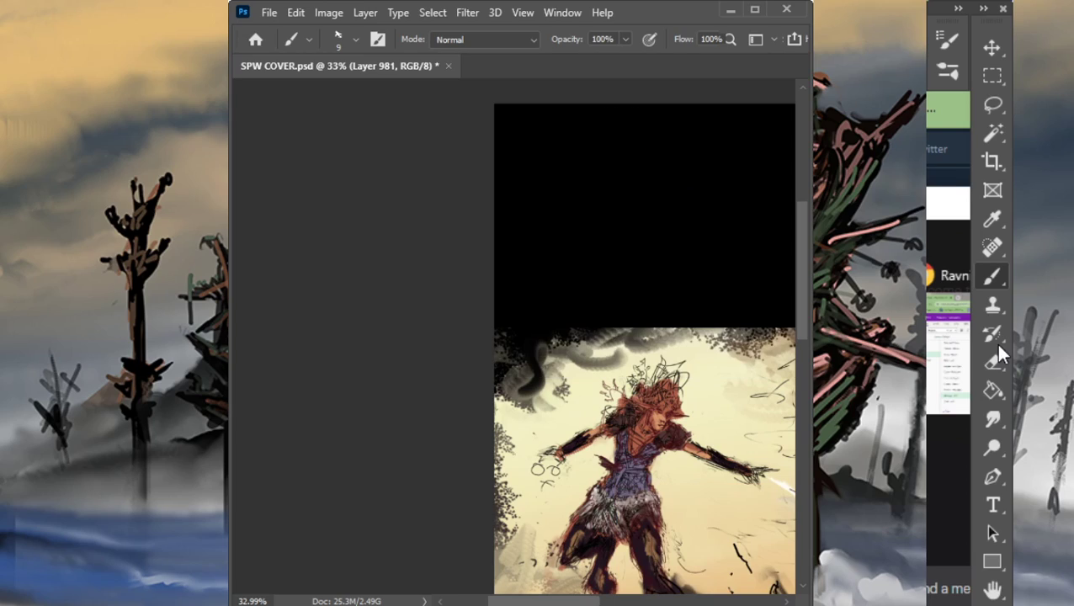
Step: Paint dark reddish-brown locks through the figure's hair and touch up the side of the head with the 9 px brush
{"action": "mouse_move", "coordinate": [645, 402]}
{"action": "left_mouse_down"}
{"action": "mouse_move", "coordinate": [656, 395]}
{"action": "mouse_move", "coordinate": [631, 399]}
{"action": "mouse_move", "coordinate": [645, 388]}
{"action": "mouse_move", "coordinate": [667, 392]}
{"action": "left_mouse_up"}
{"action": "mouse_move", "coordinate": [646, 398]}
{"action": "left_mouse_down"}
{"action": "mouse_move", "coordinate": [689, 405]}
{"action": "mouse_move", "coordinate": [683, 414]}
{"action": "mouse_move", "coordinate": [699, 401]}
{"action": "mouse_move", "coordinate": [684, 401]}
{"action": "left_mouse_up"}
{"action": "key", "text": "e"}
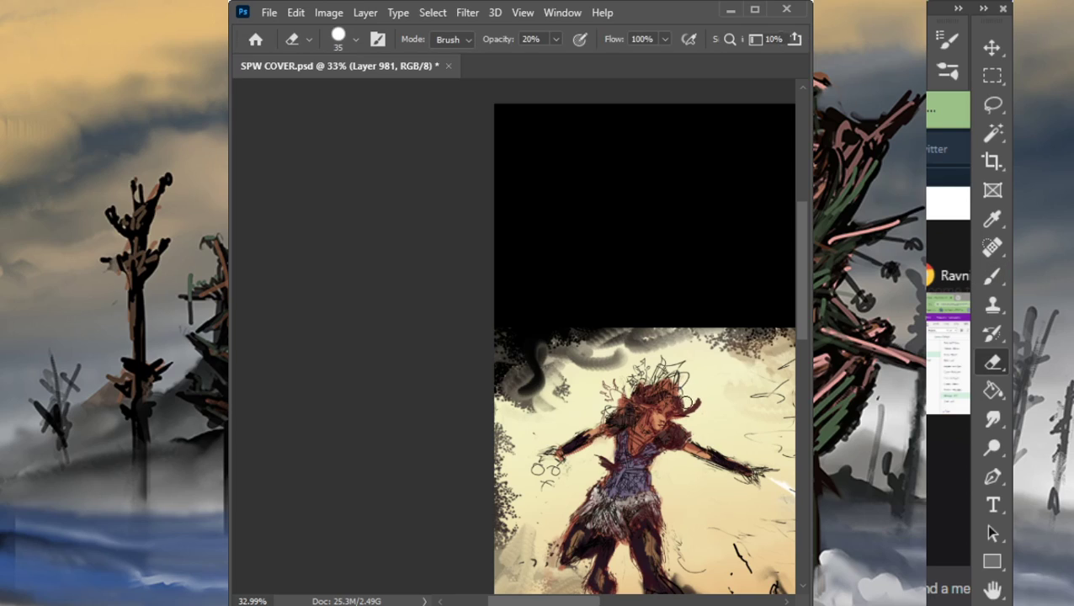
{"action": "key", "text": "b"}
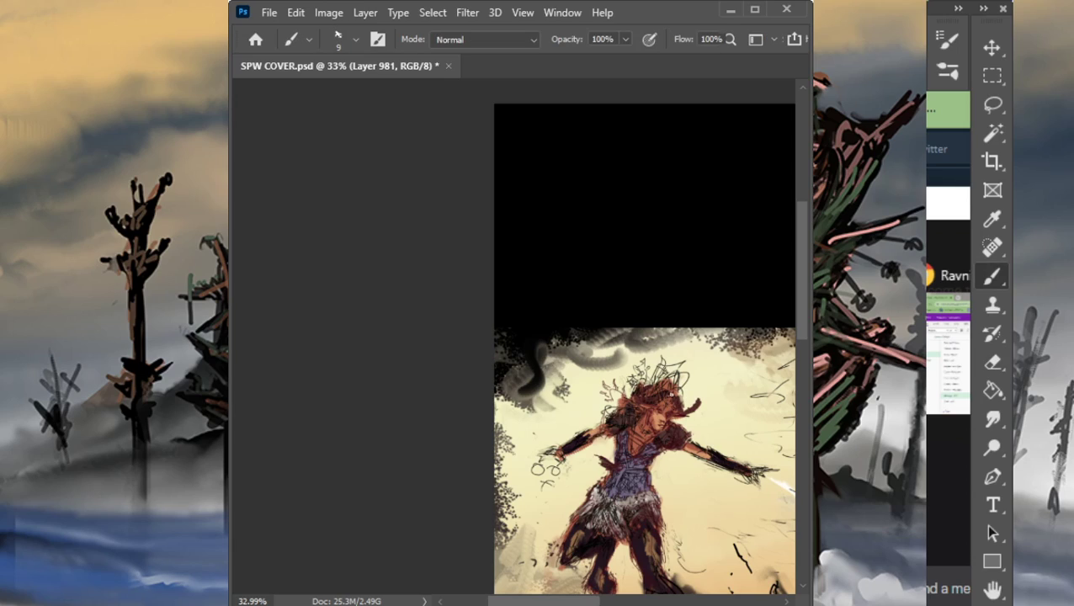
{"action": "mouse_move", "coordinate": [632, 385]}
{"action": "left_mouse_down"}
{"action": "mouse_move", "coordinate": [628, 394]}
{"action": "mouse_move", "coordinate": [669, 408]}
{"action": "mouse_move", "coordinate": [637, 401]}
{"action": "left_mouse_up"}
{"action": "left_click", "coordinate": [657, 418], "text": "alt"}
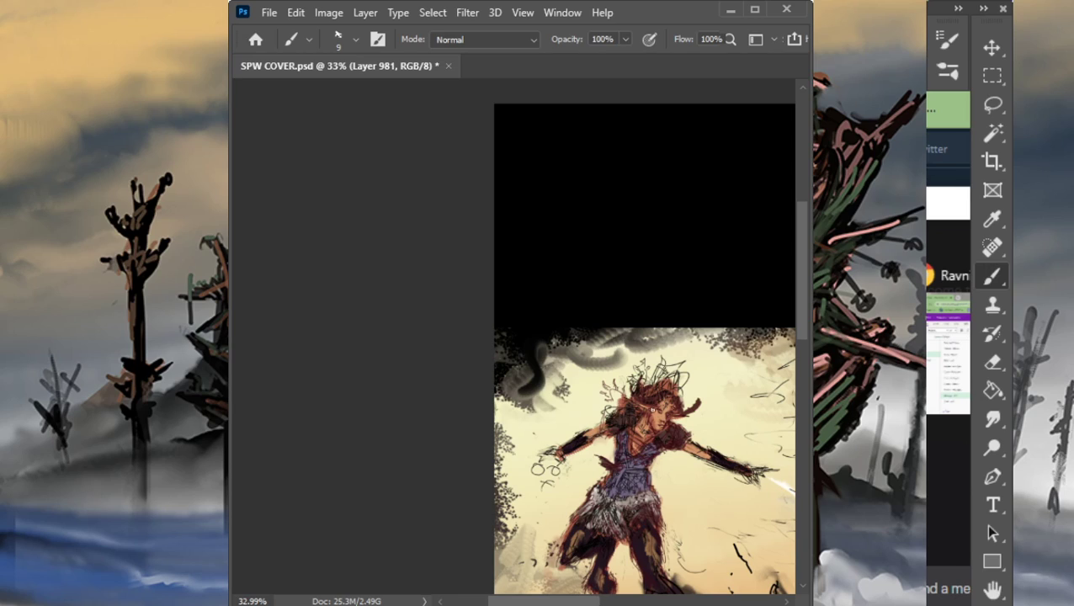
Step: Examine the whole illustration at small sizes to judge how the coloured figure reads against the roots and sky
{"action": "key", "text": "z"}
{"action": "key", "text": "ctrl+0"}
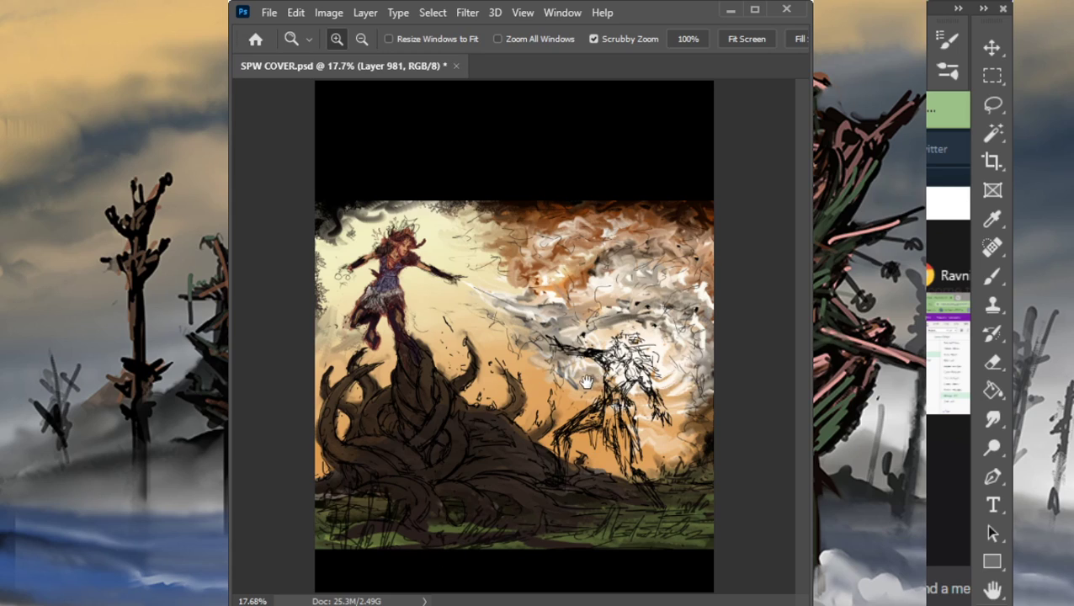
{"action": "left_click_drag", "start_coordinate": [606, 376], "coordinate": [505, 397]}
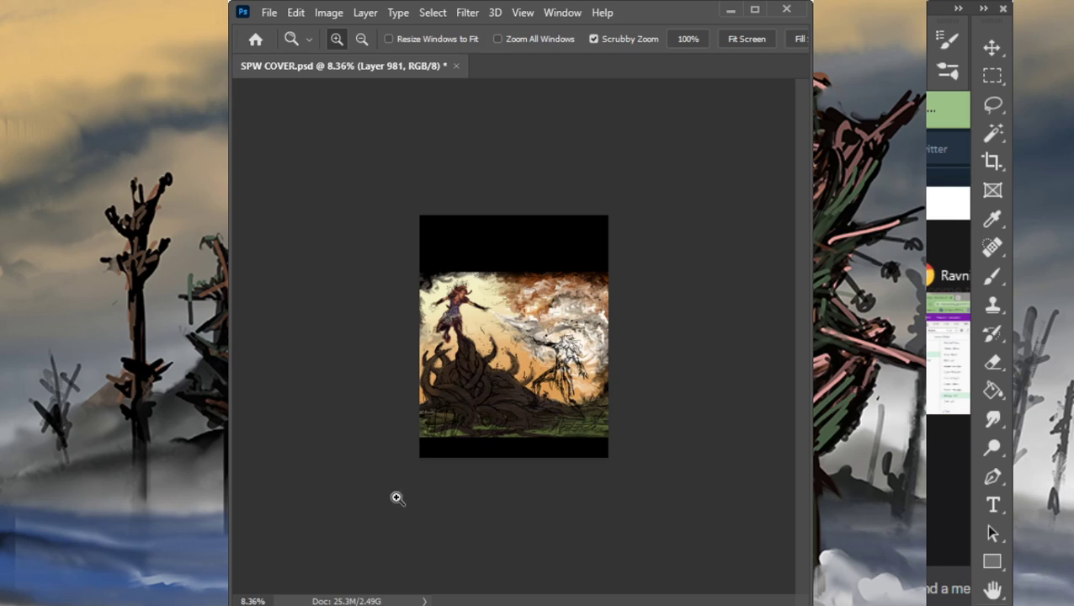
{"action": "left_click_drag", "start_coordinate": [458, 382], "coordinate": [402, 498]}
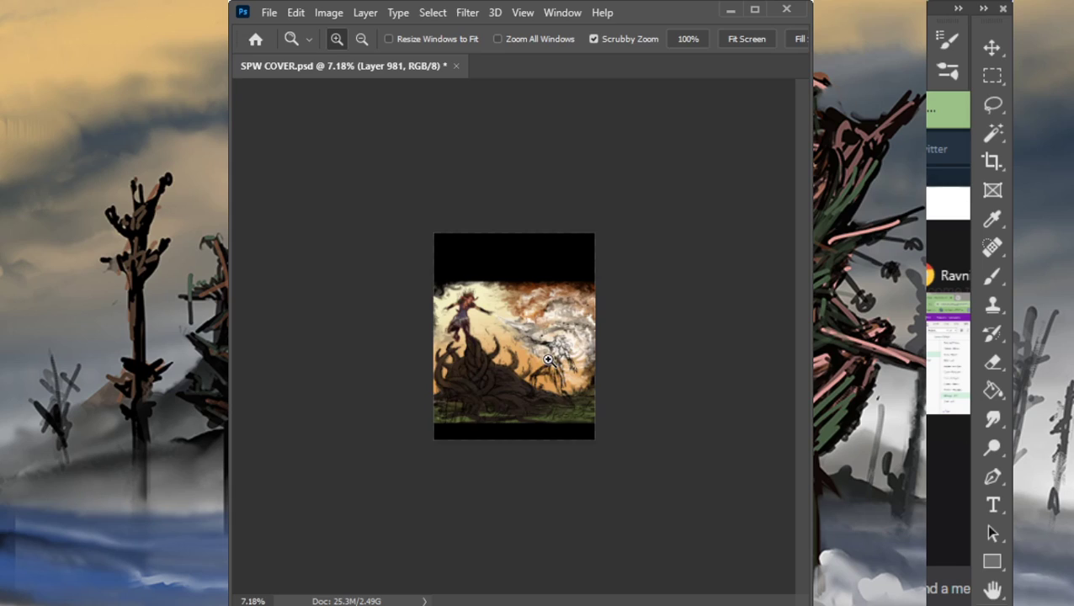
{"action": "key", "text": "ctrl+0"}
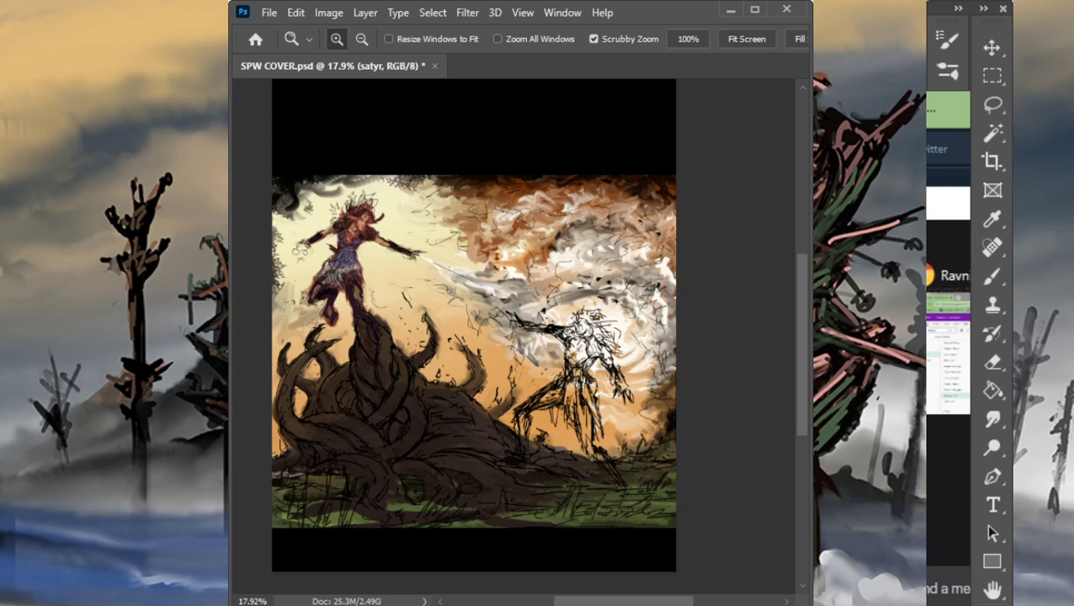
{"action": "key", "text": "alt"}
{"action": "left_click_drag", "start_coordinate": [508, 291], "coordinate": [492, 247]}
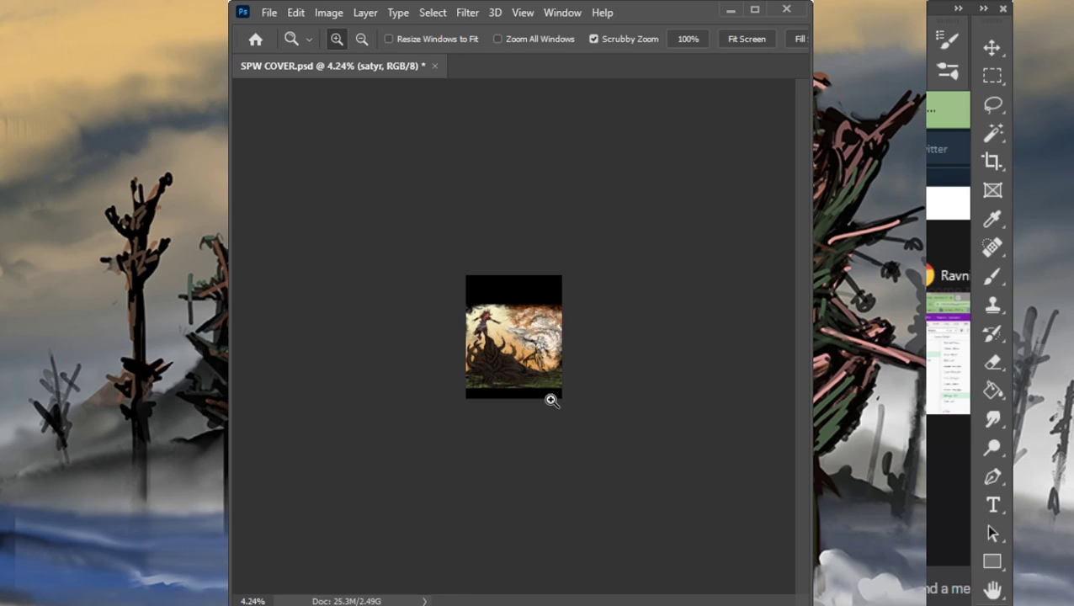
{"action": "left_click_drag", "start_coordinate": [604, 358], "coordinate": [639, 383]}
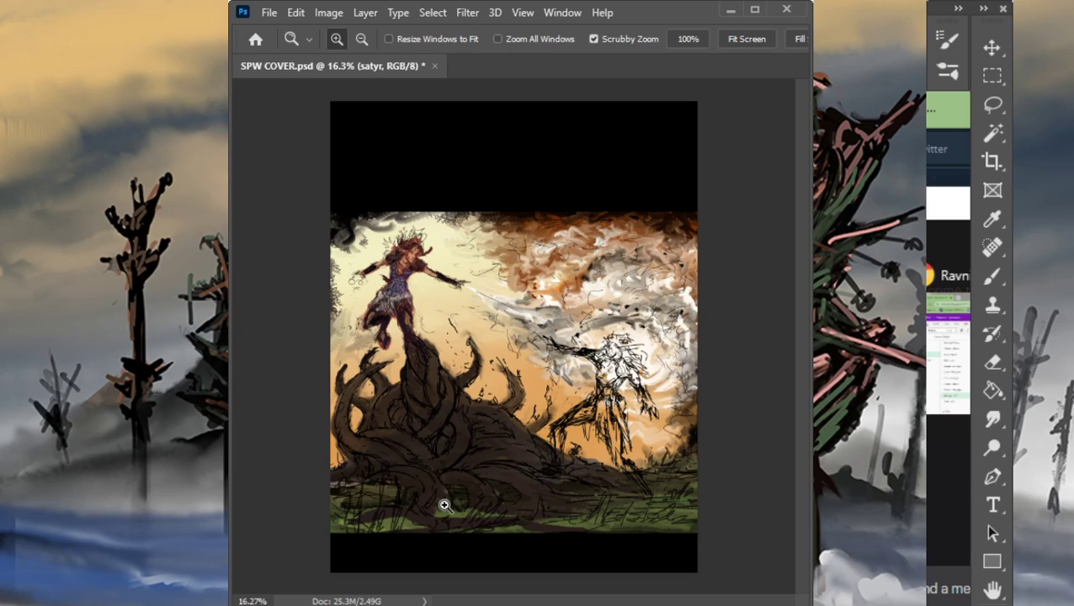
Step: Paste the green forest character image as a reference and position it over the roots
{"action": "key", "text": "alt"}
{"action": "key", "text": "ctrl+g"}
{"action": "key", "text": "ctrl+v"}
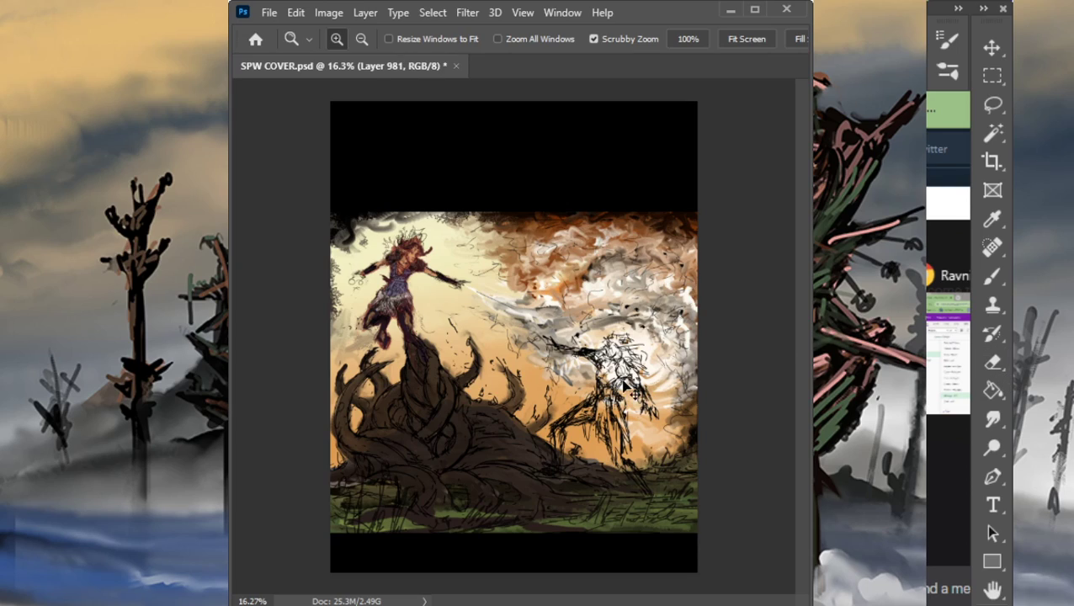
{"action": "key", "text": "v"}
{"action": "left_click_drag", "start_coordinate": [528, 373], "coordinate": [495, 431]}
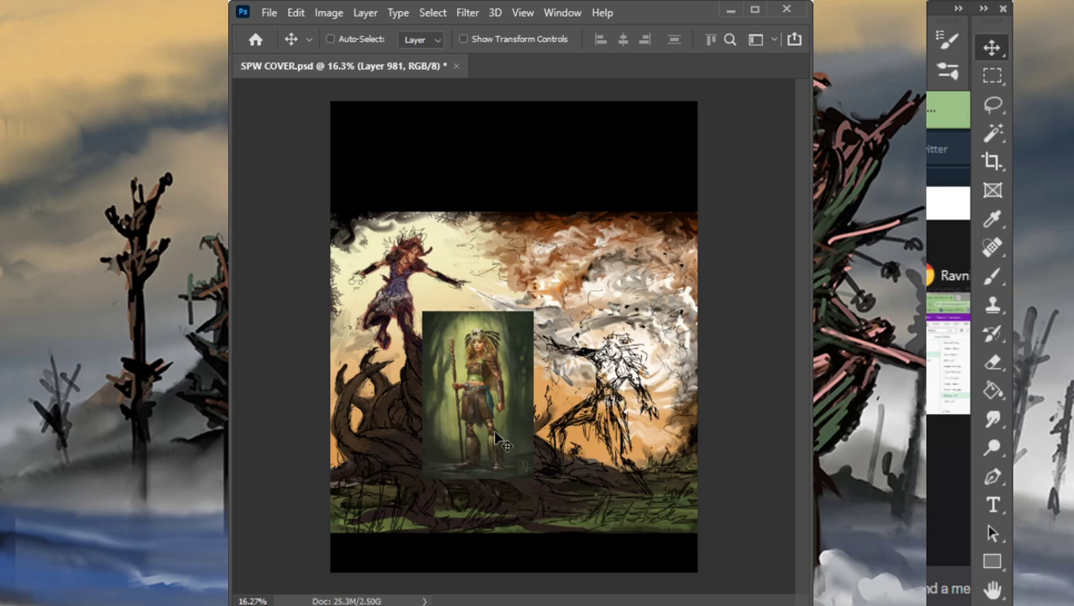
Step: Sample a brown from the pasted forest character's clothing and delete that reference layer
{"action": "key", "text": "b"}
{"action": "left_click", "coordinate": [487, 404], "text": "alt"}
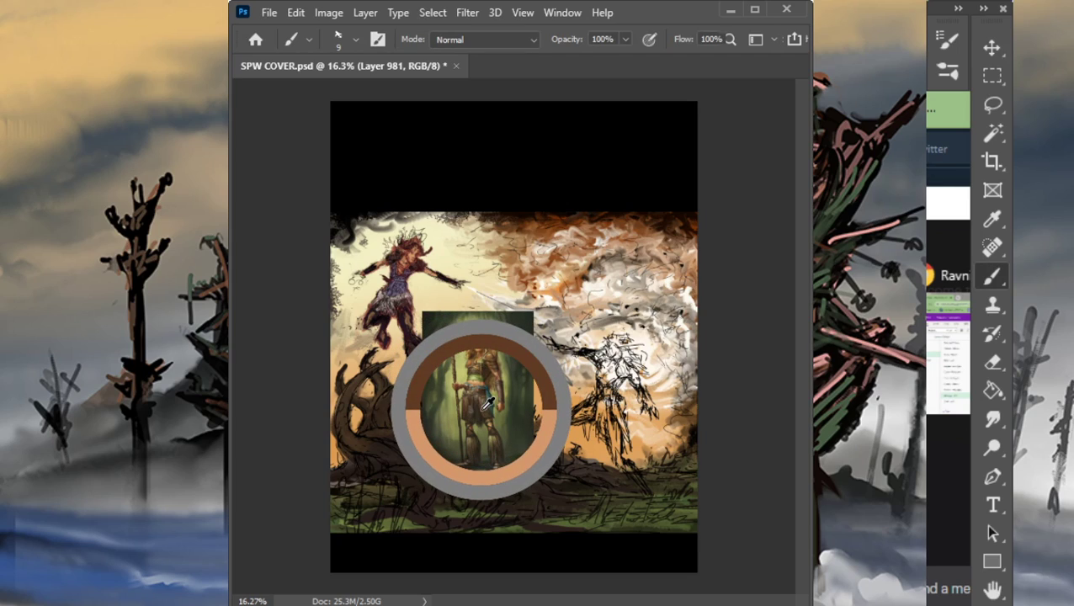
{"action": "mouse_move", "coordinate": [487, 404]}
{"action": "left_mouse_down"}
{"action": "mouse_move", "coordinate": [497, 352]}
{"action": "mouse_move", "coordinate": [650, 293]}
{"action": "mouse_move", "coordinate": [709, 315]}
{"action": "mouse_move", "coordinate": [679, 292]}
{"action": "mouse_move", "coordinate": [673, 257]}
{"action": "mouse_move", "coordinate": [553, 301]}
{"action": "mouse_move", "coordinate": [477, 341]}
{"action": "mouse_move", "coordinate": [491, 419]}
{"action": "left_mouse_up"}
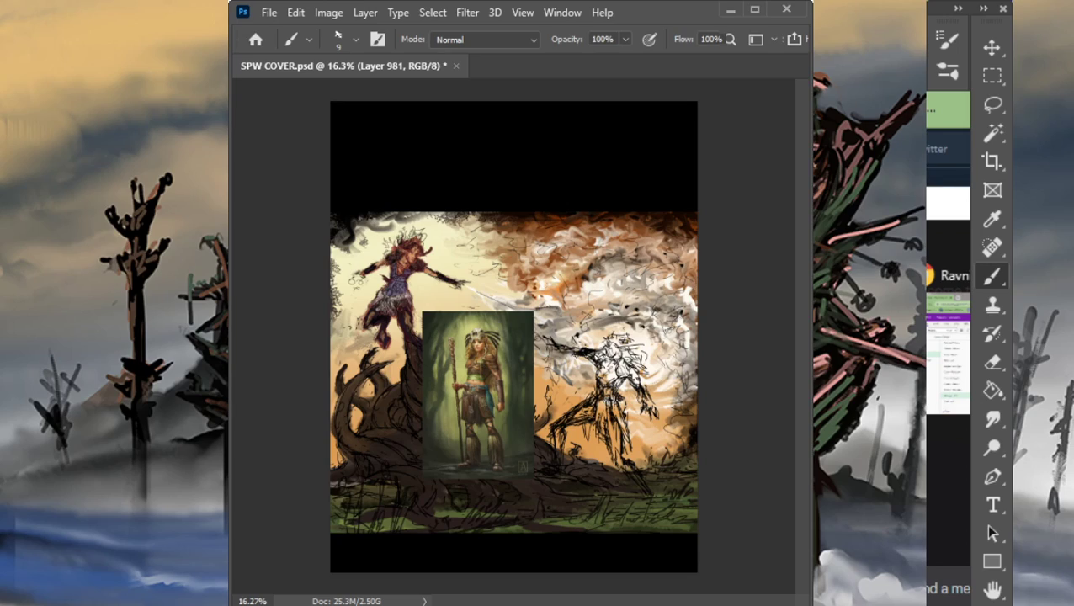
{"action": "key", "text": "Delete"}
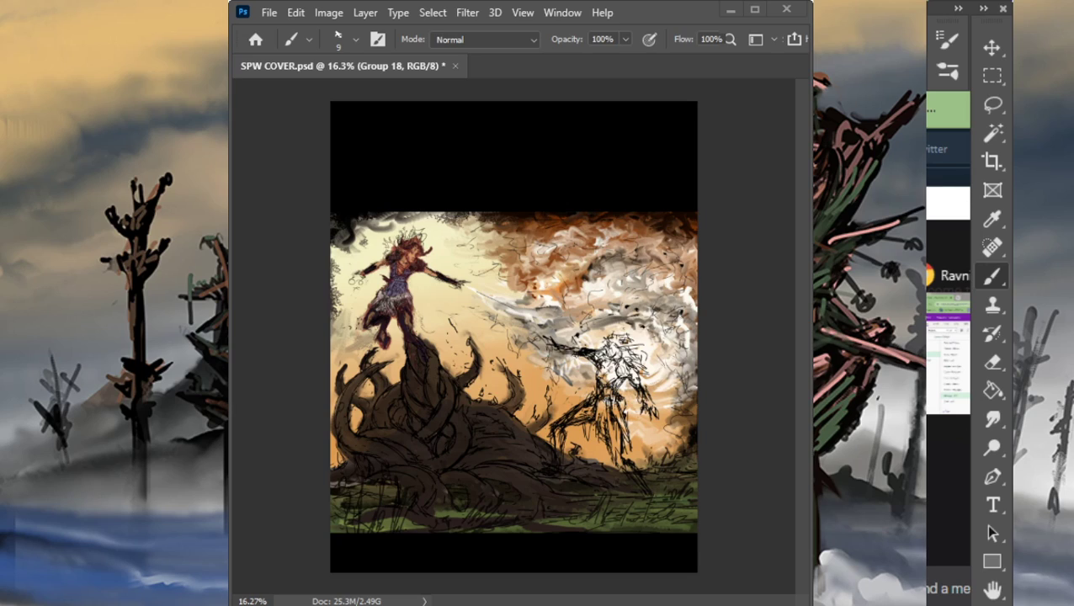
Step: Paste the Bramblewood Paragon card as a reference and sample a colour from the elf's armour
{"action": "key", "text": "ctrl+v"}
{"action": "key", "text": "z"}
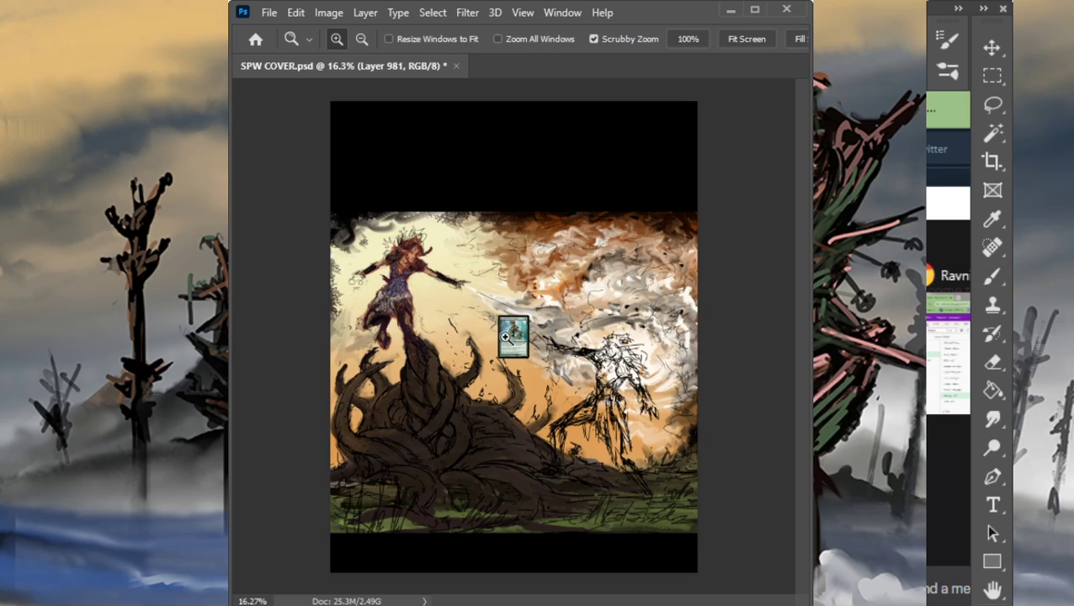
{"action": "left_click_drag", "start_coordinate": [505, 337], "coordinate": [701, 396]}
{"action": "left_click_drag", "start_coordinate": [686, 338], "coordinate": [449, 503]}
{"action": "key", "text": "b"}
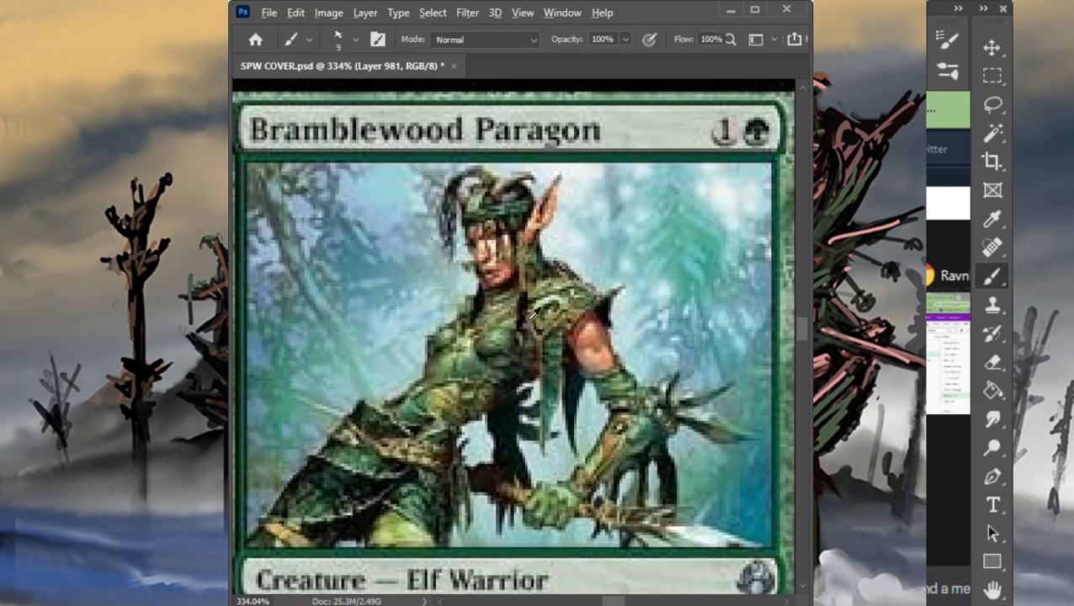
{"action": "left_click", "coordinate": [539, 335], "text": "alt"}
{"action": "left_click_drag", "start_coordinate": [561, 346], "coordinate": [465, 349]}
Step: Move the Bramblewood Paragon card onto the black band above the illustration
{"action": "key", "text": "z"}
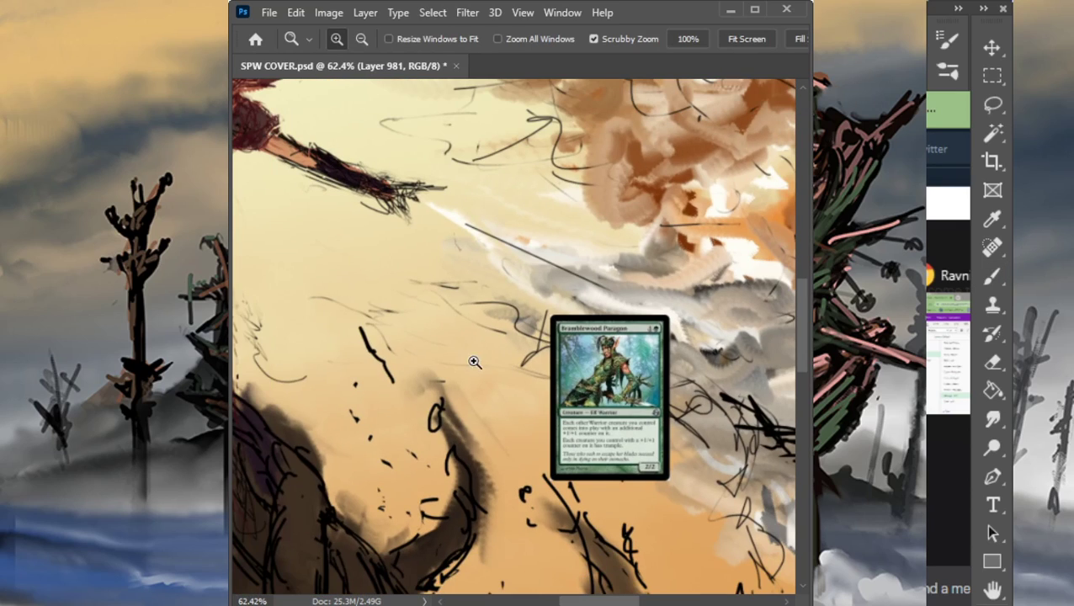
{"action": "left_click_drag", "start_coordinate": [634, 374], "coordinate": [472, 360]}
{"action": "left_click_drag", "start_coordinate": [659, 420], "coordinate": [505, 421]}
{"action": "key", "text": "v"}
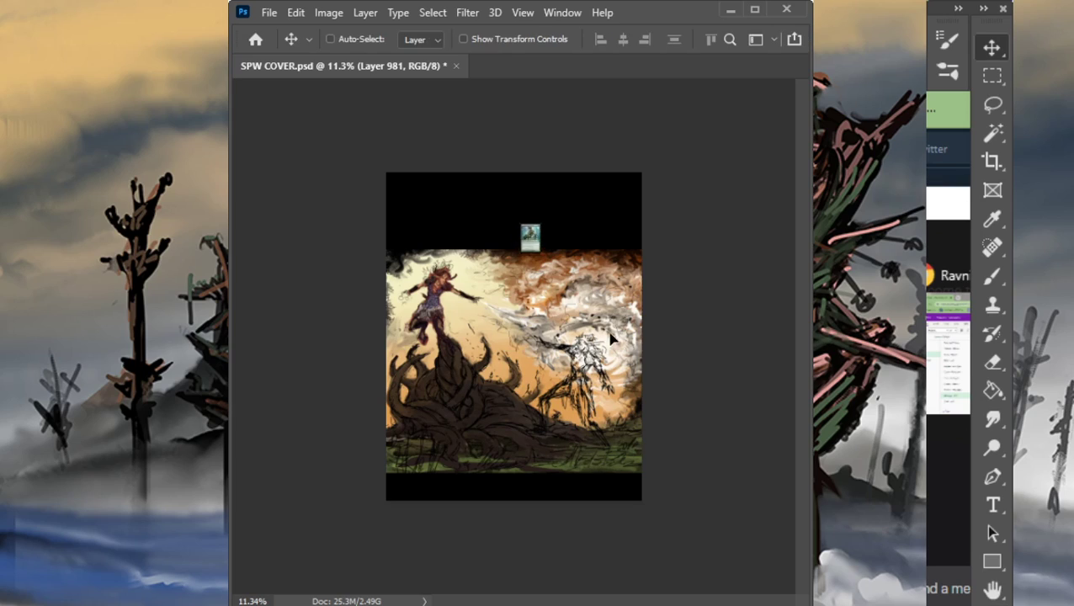
{"action": "left_click_drag", "start_coordinate": [613, 338], "coordinate": [630, 321]}
{"action": "key", "text": "l"}
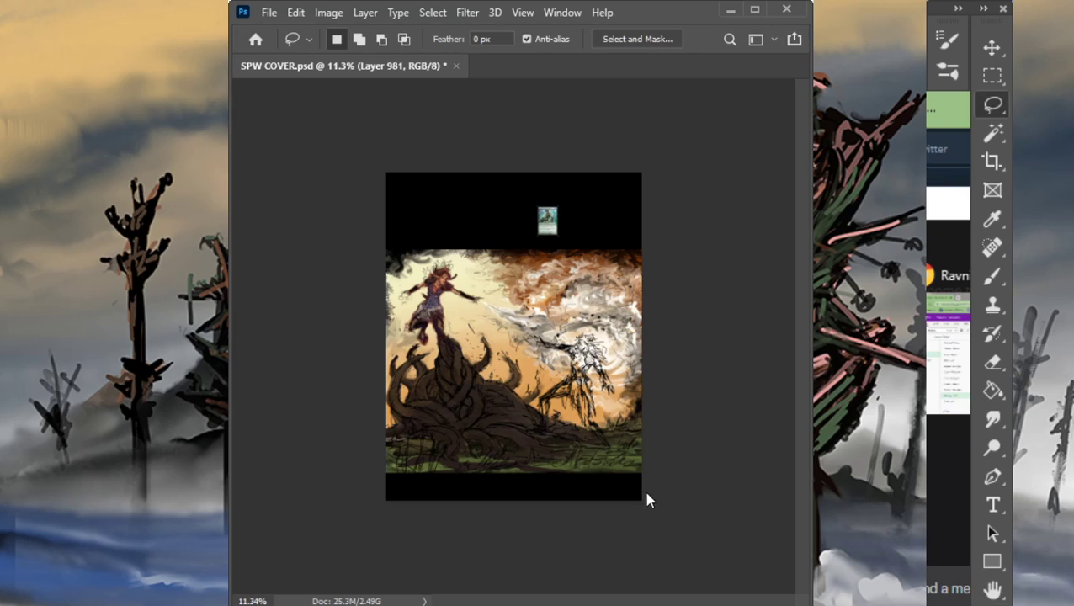
{"action": "key", "text": "ctrl+t"}
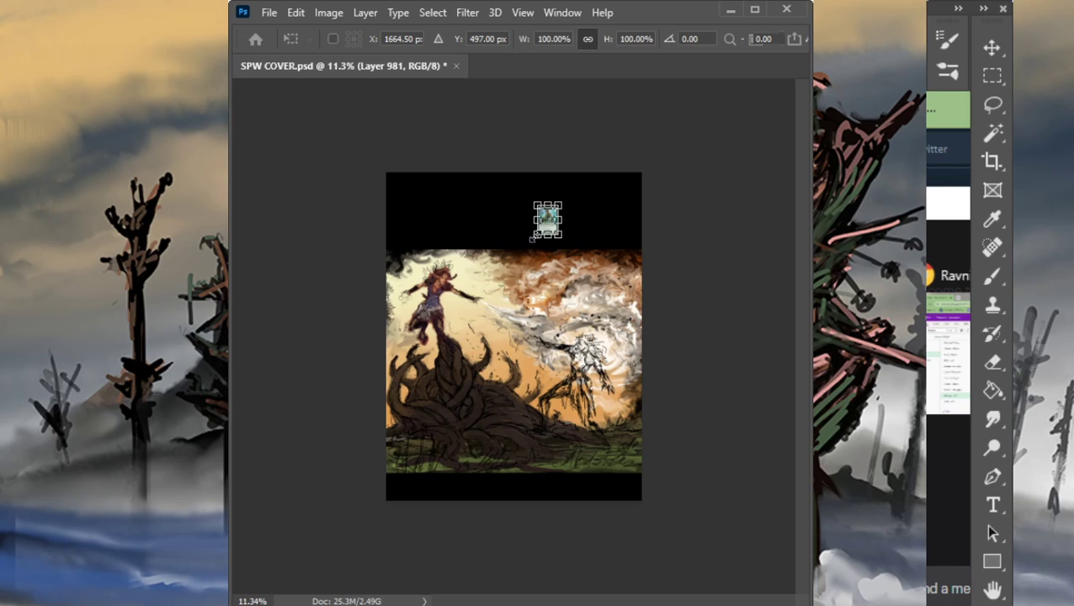
{"action": "left_click_drag", "start_coordinate": [538, 235], "coordinate": [476, 315]}
{"action": "key", "text": "Escape"}
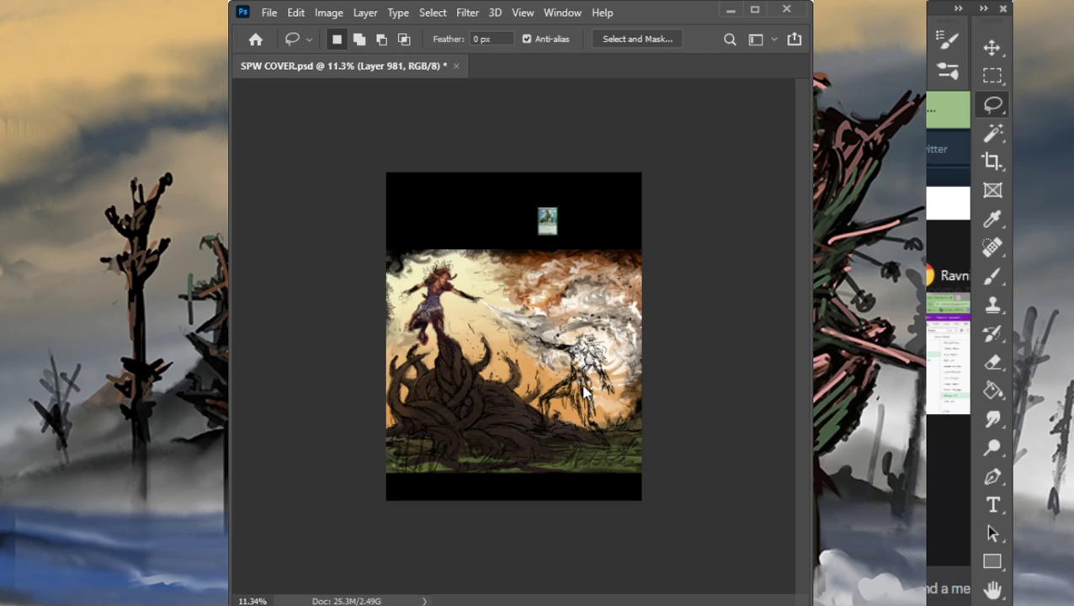
Step: Enlarge the Bramblewood Paragon card proportionally and shift it upward so it covers less of the illustration
{"action": "key", "text": "ctrl+t"}
{"action": "left_click_drag", "start_coordinate": [537, 235], "coordinate": [466, 368]}
{"action": "key", "text": "Return"}
{"action": "key", "text": "z"}
{"action": "left_click_drag", "start_coordinate": [526, 299], "coordinate": [642, 276]}
{"action": "left_click_drag", "start_coordinate": [621, 361], "coordinate": [529, 351]}
{"action": "left_click_drag", "start_coordinate": [695, 472], "coordinate": [636, 446]}
{"action": "key", "text": "v"}
{"action": "left_click_drag", "start_coordinate": [671, 515], "coordinate": [663, 380]}
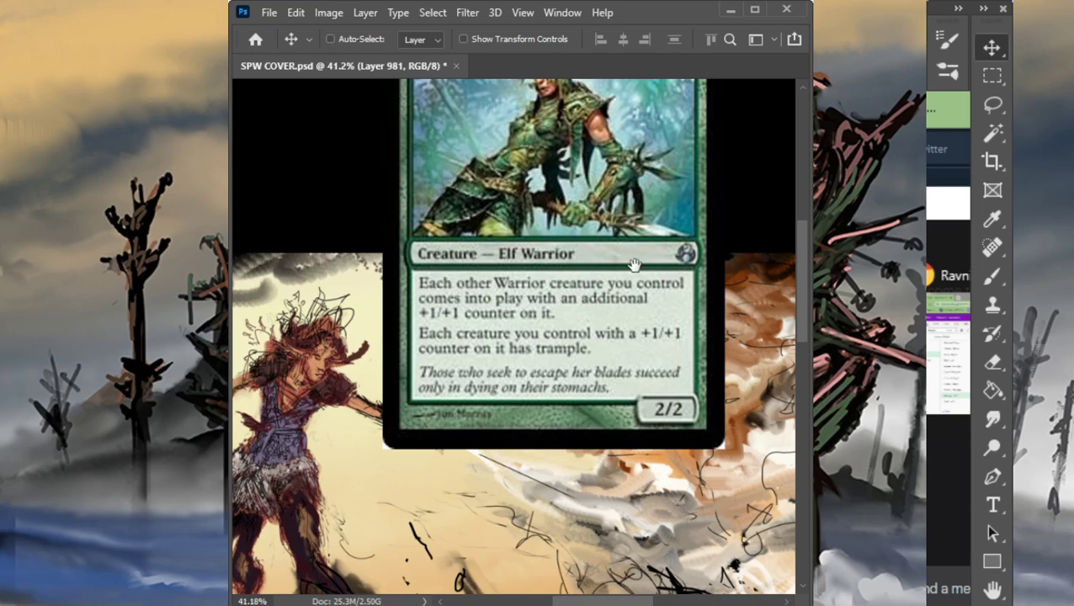
{"action": "left_click_drag", "start_coordinate": [627, 218], "coordinate": [645, 239]}
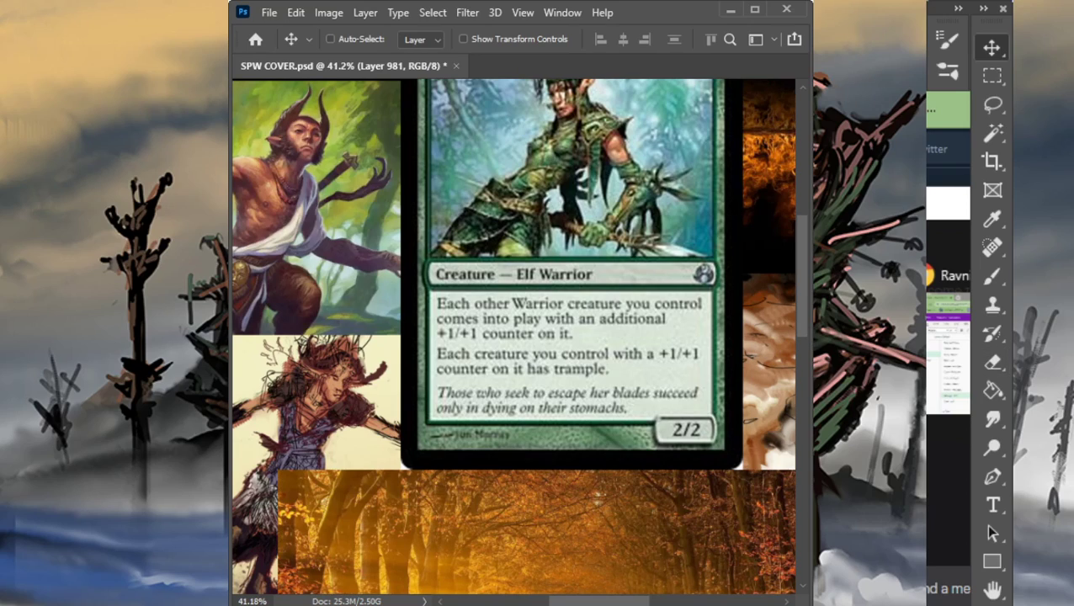
Step: Group the card with the other references, hide them all, and bring the illustration back into view
{"action": "key", "text": "ctrl+g"}
{"action": "key", "text": "z"}
{"action": "left_click_drag", "start_coordinate": [702, 436], "coordinate": [590, 412]}
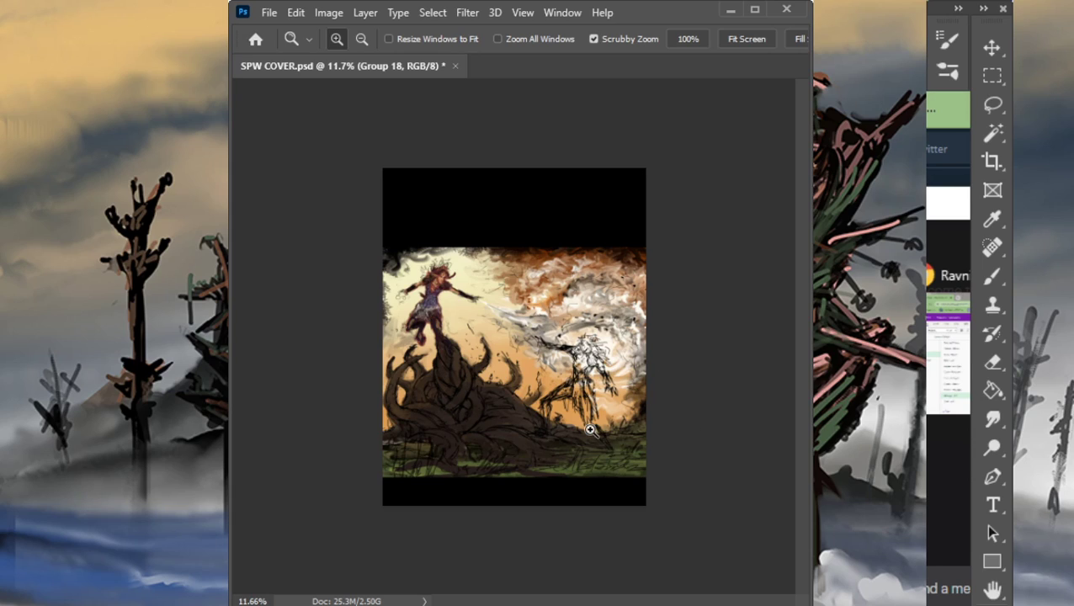
{"action": "left_click_drag", "start_coordinate": [570, 404], "coordinate": [629, 401]}
Step: Activate the Brush tool and make the druid layer the active one
{"action": "key", "text": "b"}
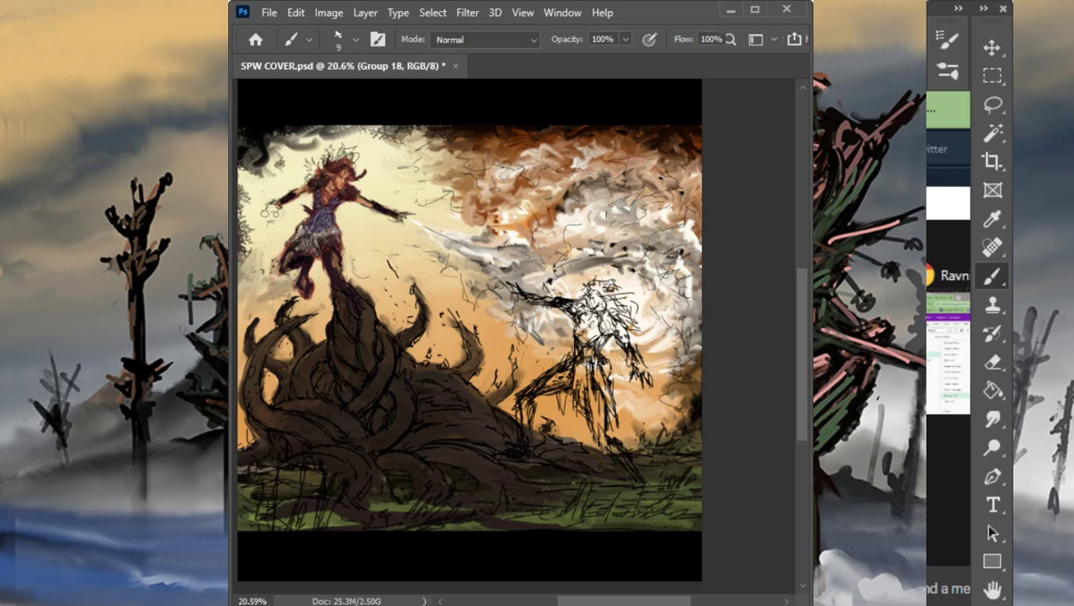
{"action": "key", "text": "alt+bracketleft"}
{"action": "key", "text": "alt+bracketleft"}
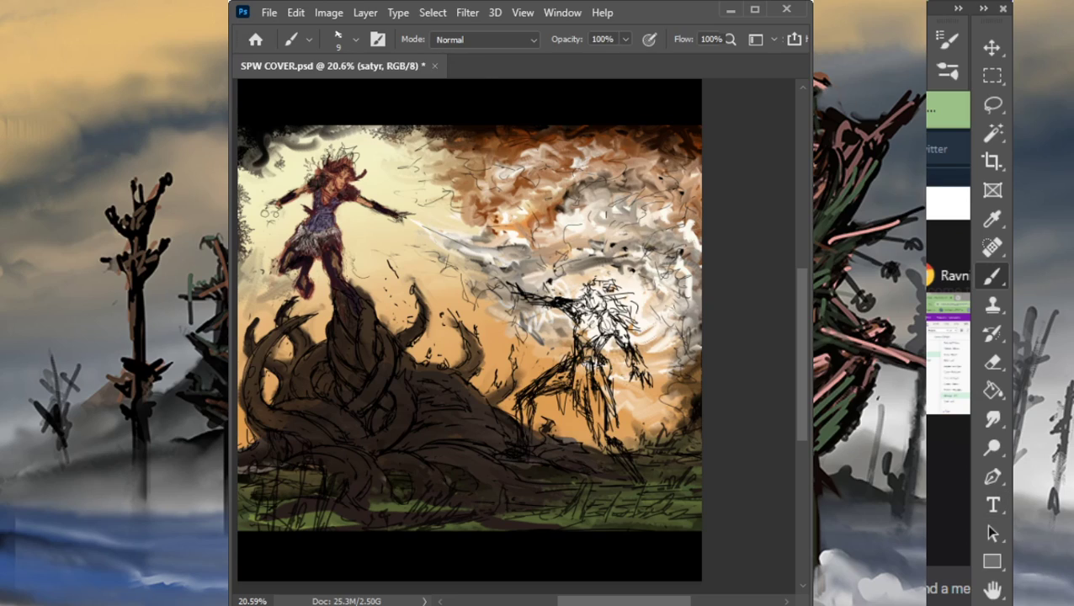
{"action": "key", "text": "alt+bracketleft"}
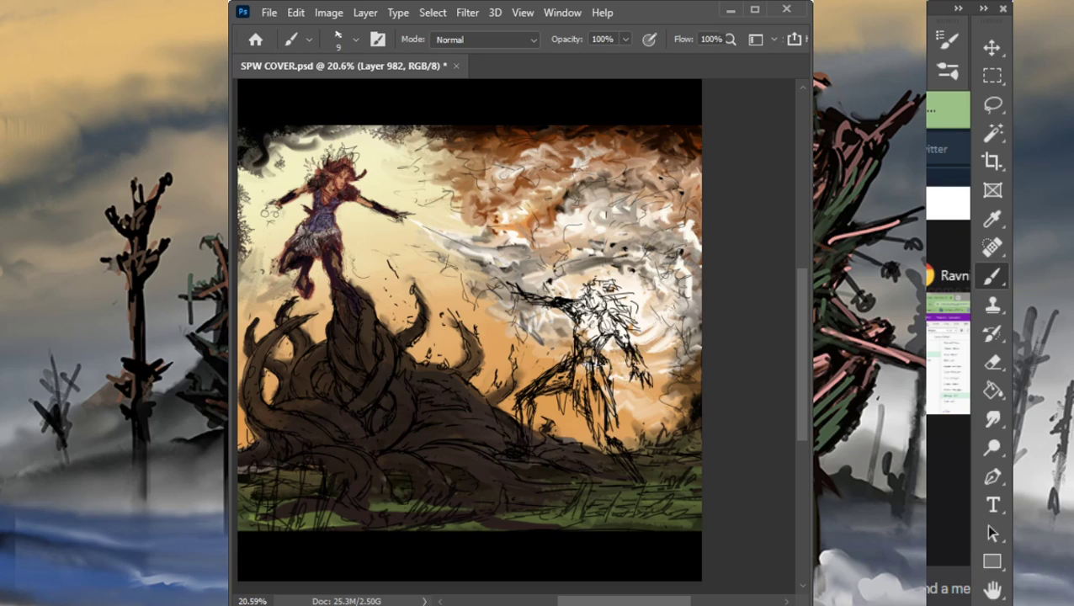
{"action": "key", "text": "alt+bracketleft"}
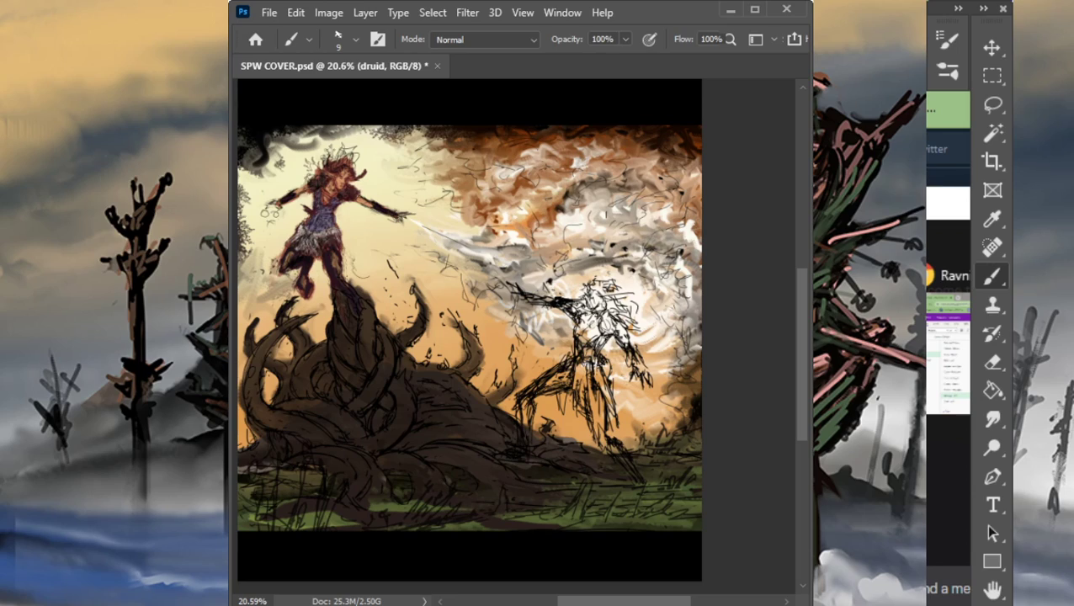
Step: Enlarge the brush to 45 and block in the druid's body in dark green with pale green lower legs
{"action": "key", "text": "bracketright"}
{"action": "key", "text": "bracketright"}
{"action": "key", "text": "bracketright"}
{"action": "key", "text": "bracketright"}
{"action": "key", "text": "bracketright"}
{"action": "key", "text": "bracketright"}
{"action": "key", "text": "bracketright"}
{"action": "mouse_move", "coordinate": [591, 317]}
{"action": "left_mouse_down"}
{"action": "mouse_move", "coordinate": [591, 341]}
{"action": "mouse_move", "coordinate": [609, 313]}
{"action": "mouse_move", "coordinate": [584, 327]}
{"action": "mouse_move", "coordinate": [598, 286]}
{"action": "mouse_move", "coordinate": [608, 308]}
{"action": "mouse_move", "coordinate": [529, 299]}
{"action": "left_mouse_up"}
{"action": "mouse_move", "coordinate": [591, 318]}
{"action": "left_mouse_down"}
{"action": "mouse_move", "coordinate": [620, 320]}
{"action": "mouse_move", "coordinate": [591, 318]}
{"action": "mouse_move", "coordinate": [623, 338]}
{"action": "mouse_move", "coordinate": [640, 375]}
{"action": "mouse_move", "coordinate": [589, 343]}
{"action": "mouse_move", "coordinate": [603, 325]}
{"action": "mouse_move", "coordinate": [585, 346]}
{"action": "mouse_move", "coordinate": [577, 323]}
{"action": "mouse_move", "coordinate": [574, 349]}
{"action": "mouse_move", "coordinate": [605, 369]}
{"action": "mouse_move", "coordinate": [525, 395]}
{"action": "mouse_move", "coordinate": [522, 439]}
{"action": "mouse_move", "coordinate": [507, 455]}
{"action": "mouse_move", "coordinate": [520, 443]}
{"action": "left_mouse_up"}
{"action": "mouse_move", "coordinate": [581, 390]}
{"action": "left_mouse_down"}
{"action": "mouse_move", "coordinate": [581, 369]}
{"action": "mouse_move", "coordinate": [566, 386]}
{"action": "mouse_move", "coordinate": [580, 391]}
{"action": "mouse_move", "coordinate": [586, 365]}
{"action": "mouse_move", "coordinate": [577, 397]}
{"action": "mouse_move", "coordinate": [587, 401]}
{"action": "mouse_move", "coordinate": [605, 375]}
{"action": "mouse_move", "coordinate": [591, 425]}
{"action": "mouse_move", "coordinate": [636, 481]}
{"action": "mouse_move", "coordinate": [601, 446]}
{"action": "mouse_move", "coordinate": [614, 457]}
{"action": "left_mouse_up"}
Step: Brush light green strokes over the druid's head and hair
{"action": "key", "text": "e"}
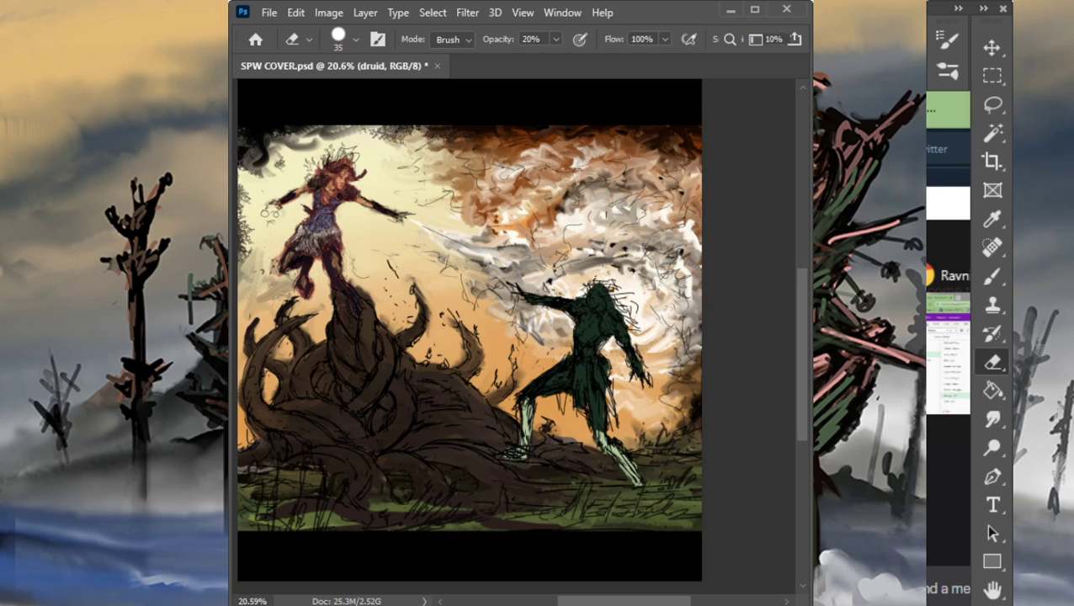
{"action": "key", "text": "r"}
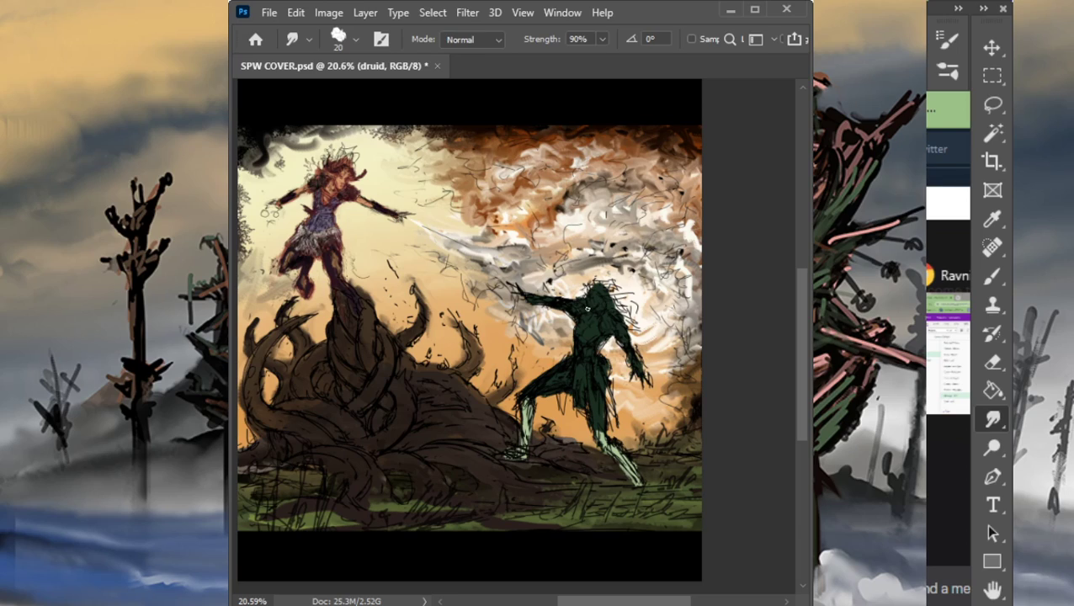
{"action": "key", "text": "b"}
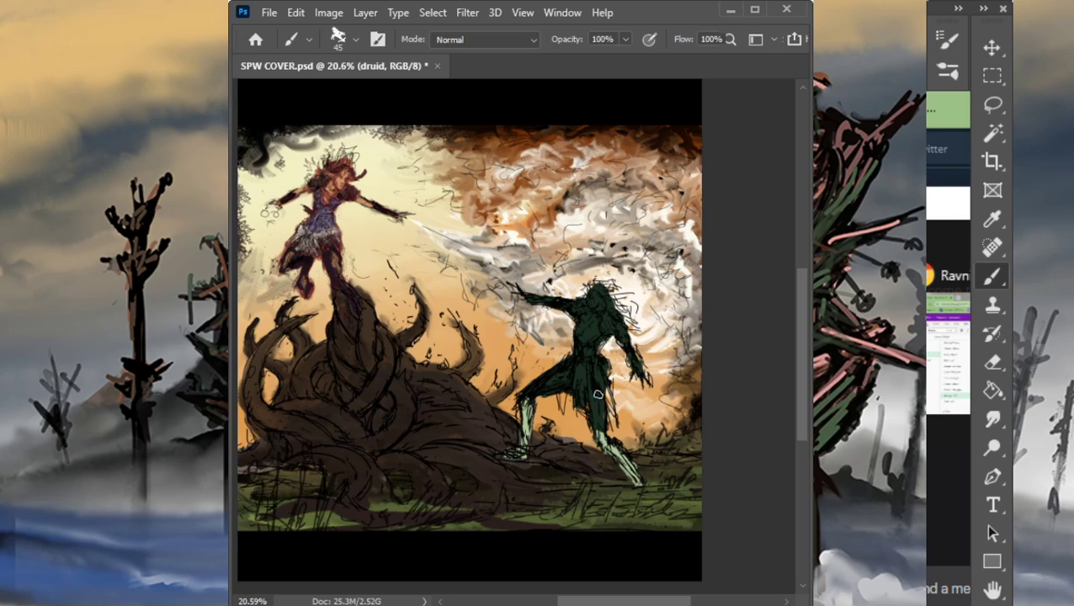
{"action": "left_click_drag", "start_coordinate": [605, 287], "coordinate": [608, 288]}
{"action": "left_click_drag", "start_coordinate": [602, 286], "coordinate": [612, 298]}
Step: Smudge the druid's hair and upper body at 90% strength to blend the greens into flowing strands and cloth folds
{"action": "key", "text": "r"}
{"action": "left_click_drag", "start_coordinate": [601, 297], "coordinate": [601, 290]}
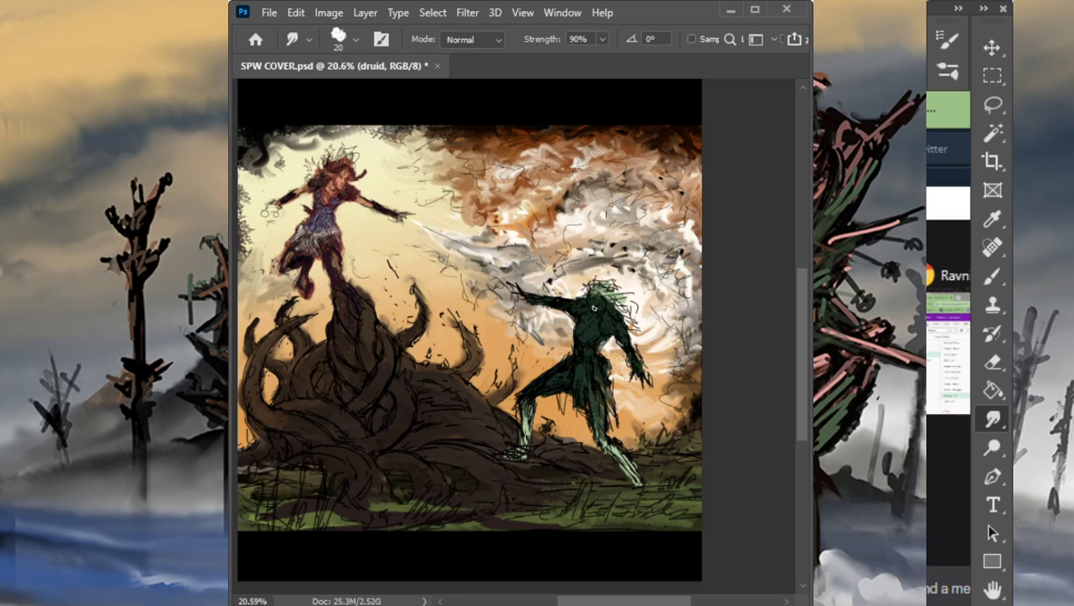
{"action": "mouse_move", "coordinate": [596, 305]}
{"action": "left_mouse_down"}
{"action": "mouse_move", "coordinate": [613, 294]}
{"action": "mouse_move", "coordinate": [597, 294]}
{"action": "left_mouse_up"}
{"action": "left_click_drag", "start_coordinate": [607, 316], "coordinate": [628, 326]}
{"action": "left_click_drag", "start_coordinate": [606, 290], "coordinate": [630, 322]}
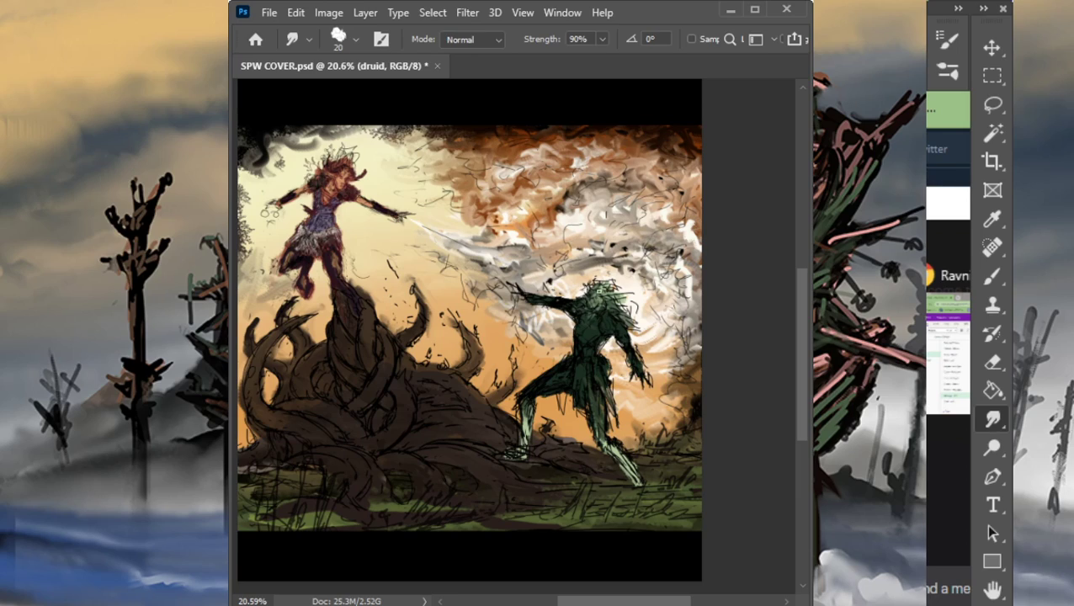
{"action": "mouse_move", "coordinate": [592, 300]}
{"action": "left_mouse_down"}
{"action": "mouse_move", "coordinate": [599, 319]}
{"action": "mouse_move", "coordinate": [587, 325]}
{"action": "left_mouse_up"}
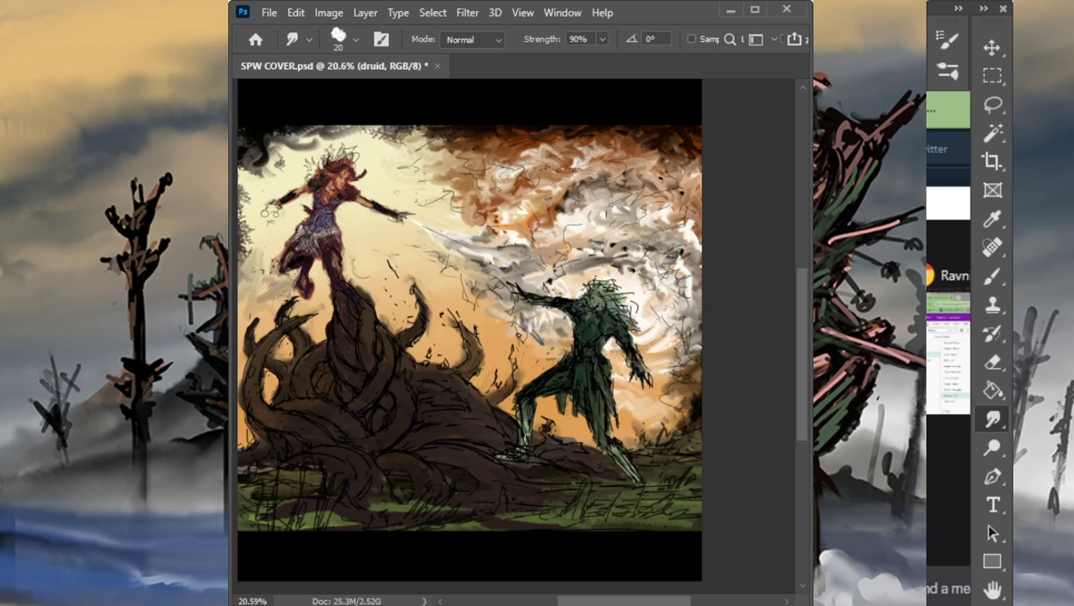
Step: Show the references, sample the elf's skin colour from the Bramblewood Paragon card, and hide the references again
{"action": "key", "text": "b"}
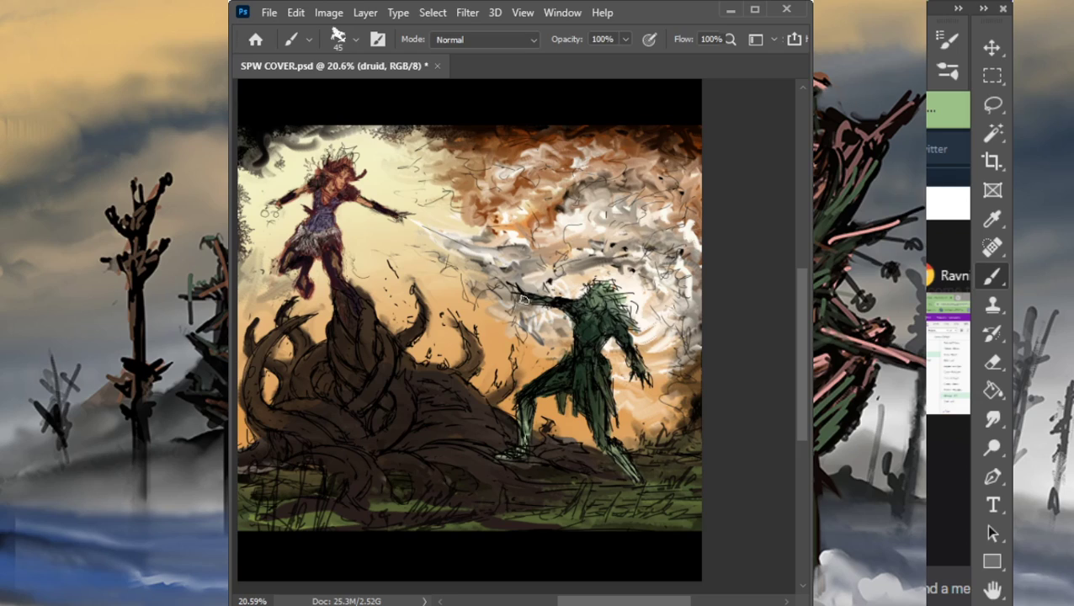
{"action": "key", "text": "r"}
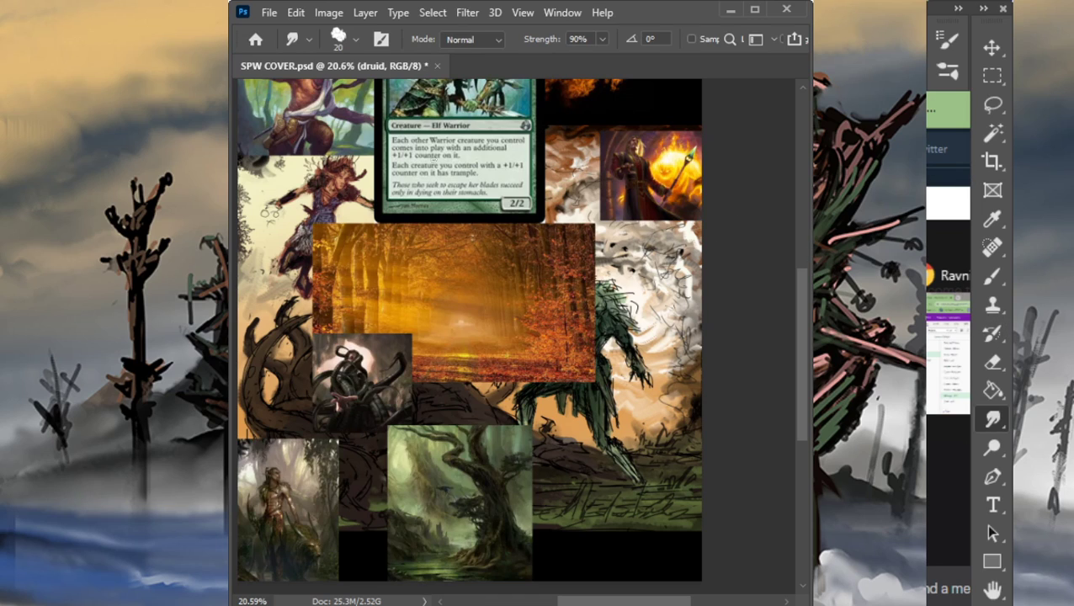
{"action": "left_click_drag", "start_coordinate": [495, 237], "coordinate": [550, 448]}
{"action": "key", "text": "z"}
{"action": "left_click_drag", "start_coordinate": [466, 275], "coordinate": [574, 277]}
{"action": "key", "text": "b"}
{"action": "left_click", "coordinate": [576, 352], "text": "alt"}
{"action": "left_click_drag", "start_coordinate": [572, 351], "coordinate": [557, 216]}
{"action": "key", "text": "z"}
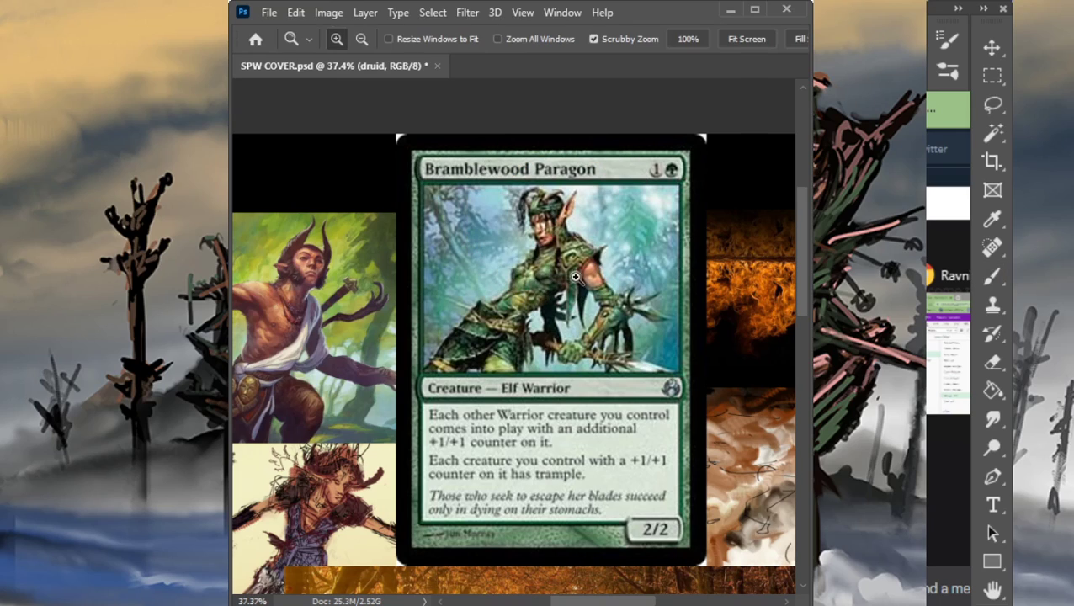
{"action": "left_click_drag", "start_coordinate": [589, 290], "coordinate": [535, 324]}
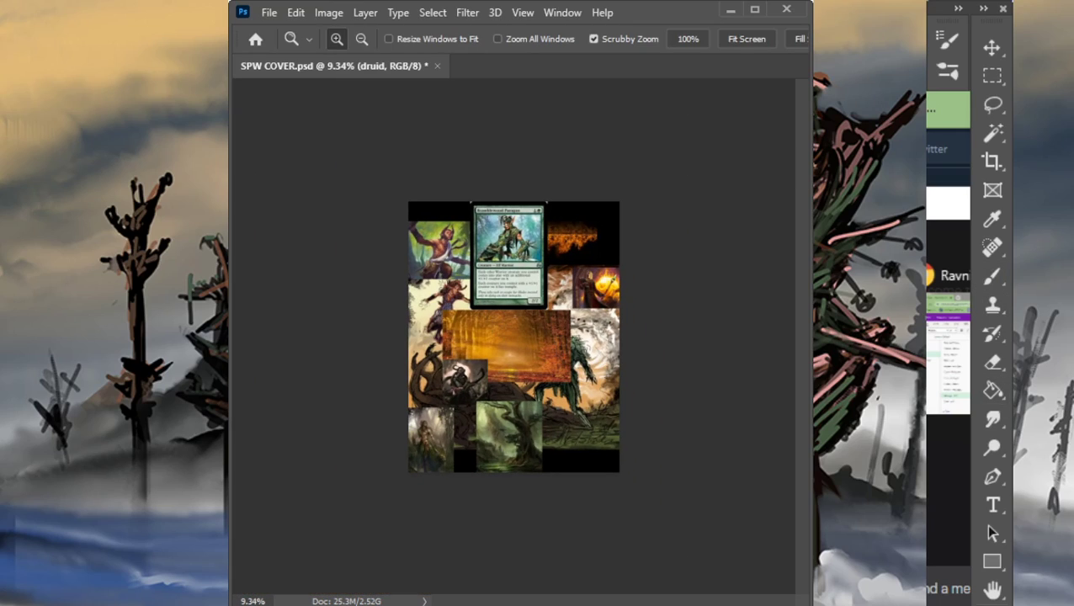
{"action": "left_click", "coordinate": [875, 337]}
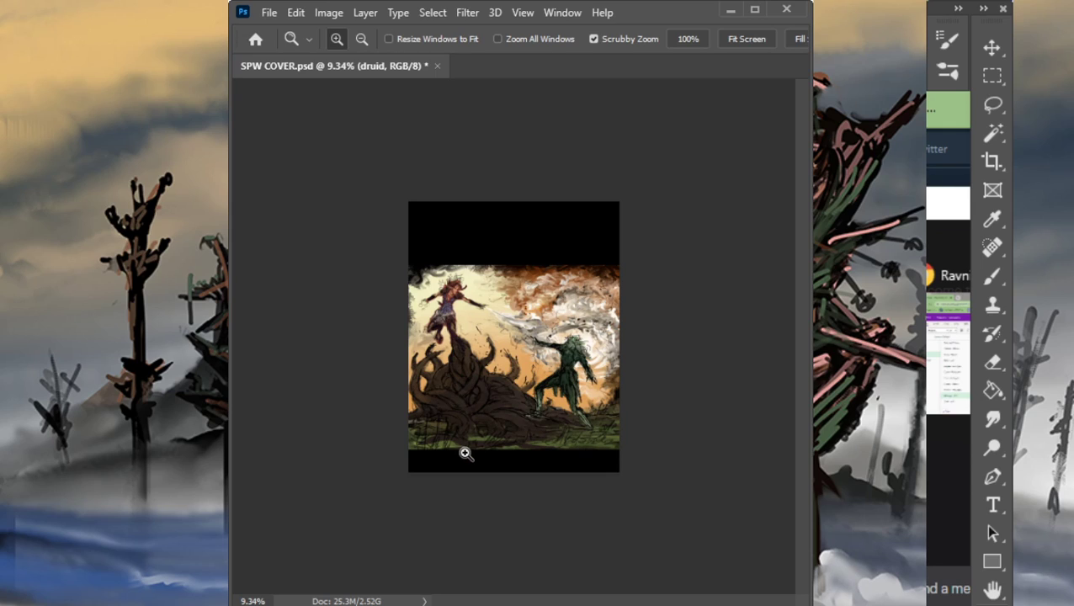
Step: Paint the druid's face and hands in the sampled skin tone and refine the face shape
{"action": "left_click_drag", "start_coordinate": [596, 345], "coordinate": [580, 350]}
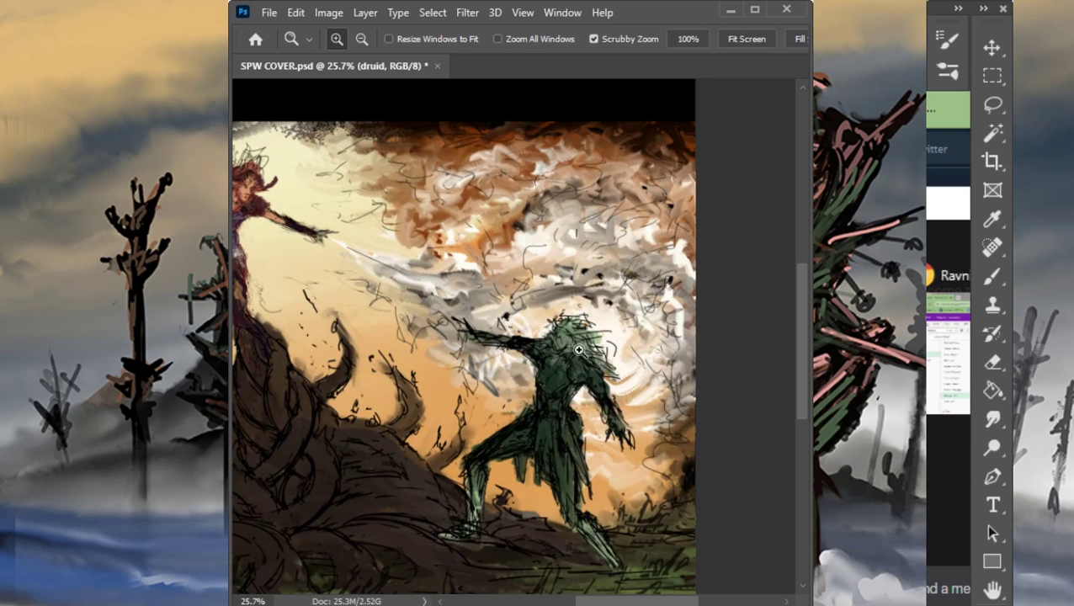
{"action": "key", "text": "b"}
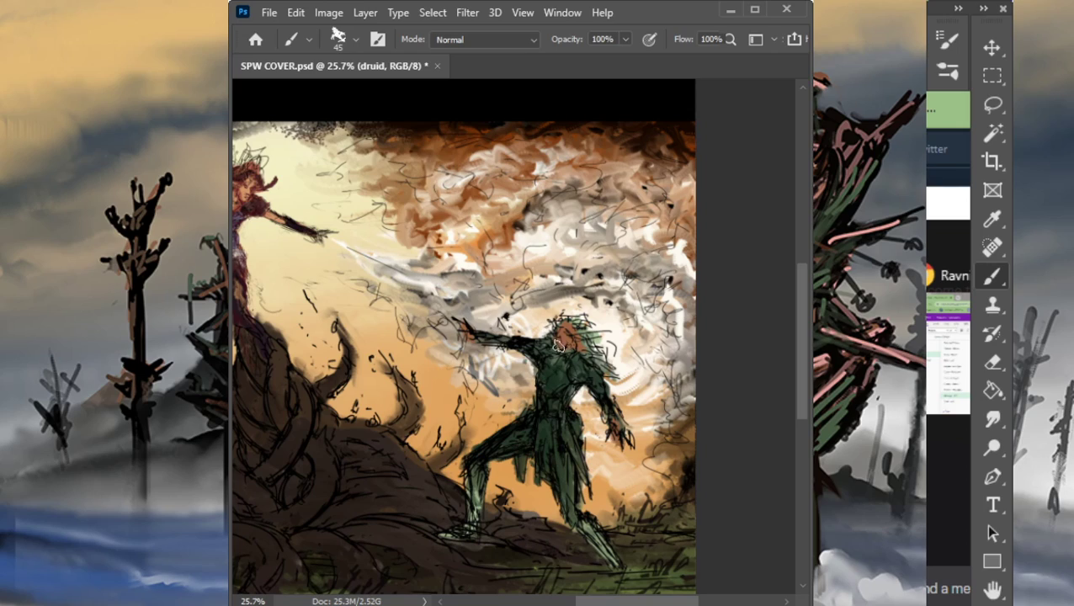
{"action": "mouse_move", "coordinate": [563, 340]}
{"action": "left_mouse_down"}
{"action": "mouse_move", "coordinate": [553, 361]}
{"action": "mouse_move", "coordinate": [562, 332]}
{"action": "mouse_move", "coordinate": [572, 362]}
{"action": "left_mouse_up"}
{"action": "key", "text": "r"}
{"action": "key", "text": "b"}
{"action": "key", "text": "r"}
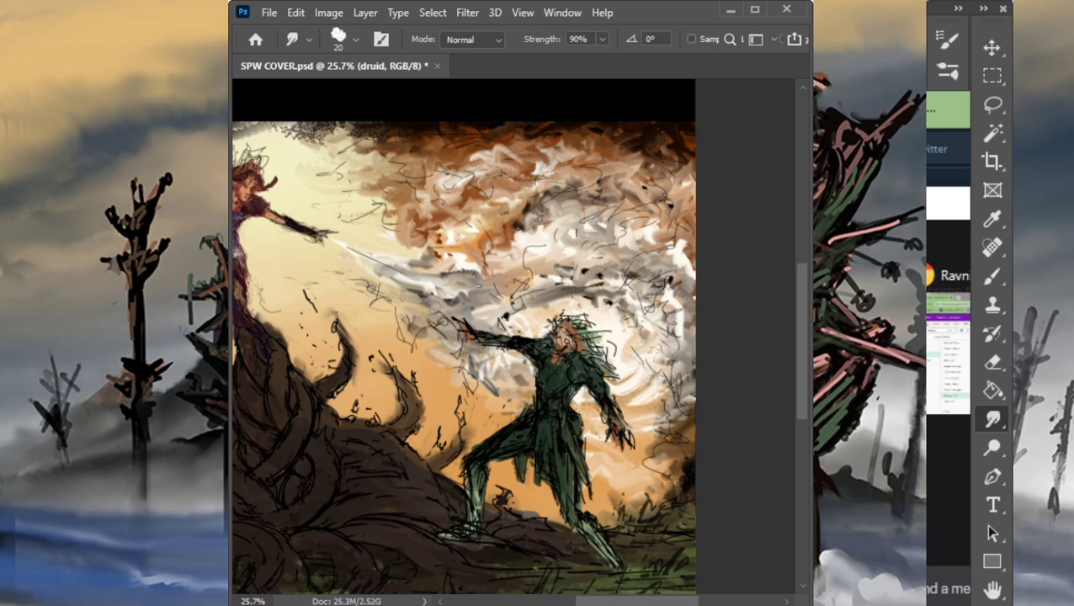
{"action": "key", "text": "b"}
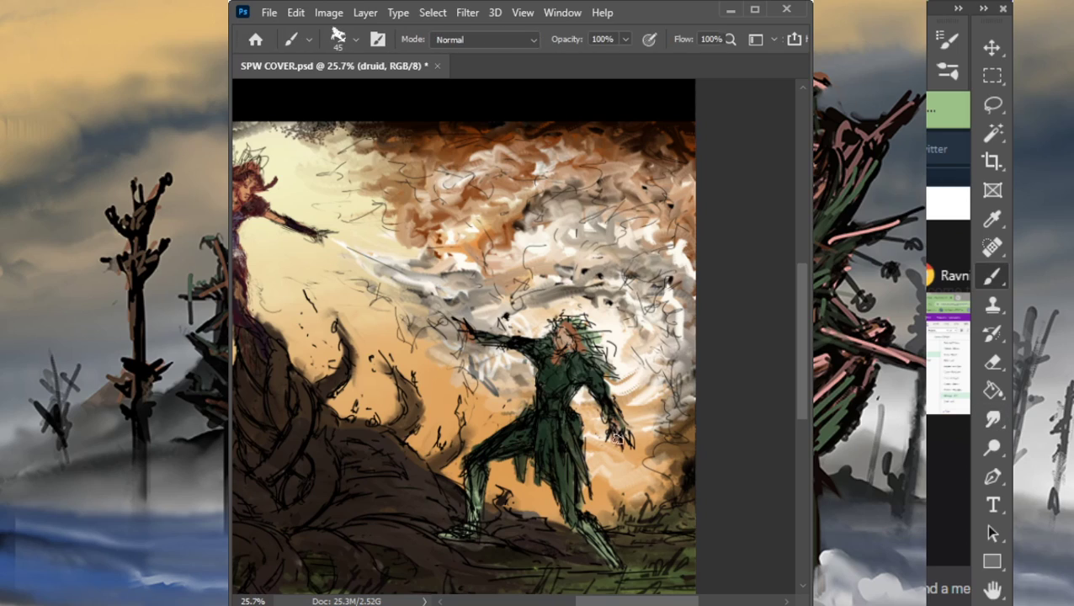
Step: Smudge the druid's face and pull lighter strands back through the hair at 90% strength
{"action": "key", "text": "r"}
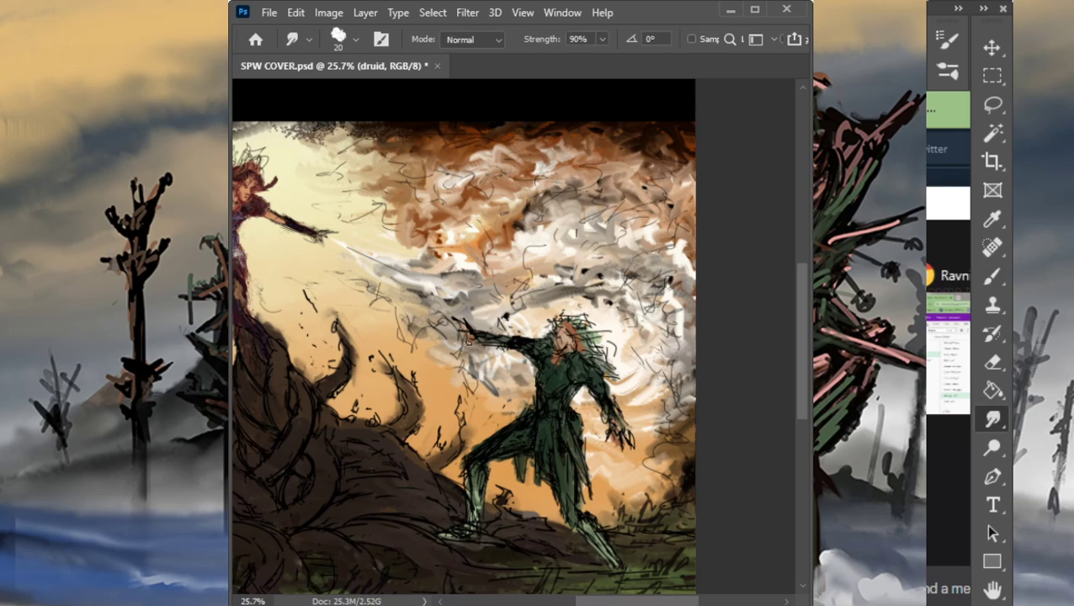
{"action": "left_click_drag", "start_coordinate": [577, 351], "coordinate": [562, 327]}
{"action": "key", "text": "b"}
{"action": "key", "text": "r"}
{"action": "left_click_drag", "start_coordinate": [585, 329], "coordinate": [600, 330]}
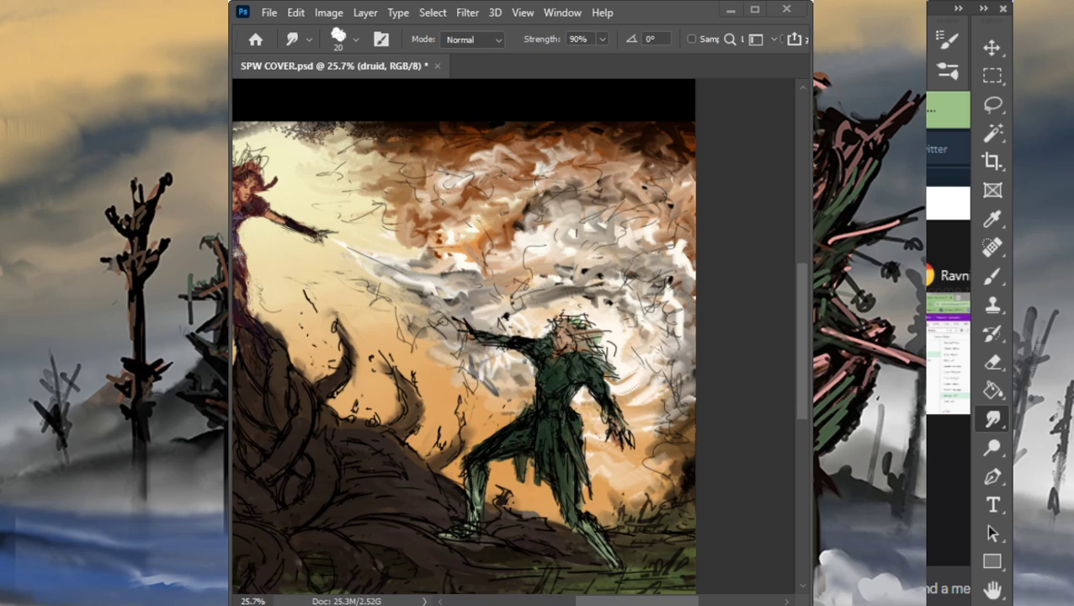
Step: Shift the document window slightly and zoom out to review the whole illustration
{"action": "mouse_move", "coordinate": [669, 12]}
{"action": "left_mouse_down"}
{"action": "mouse_move", "coordinate": [543, 6]}
{"action": "mouse_move", "coordinate": [675, 6]}
{"action": "left_mouse_up"}
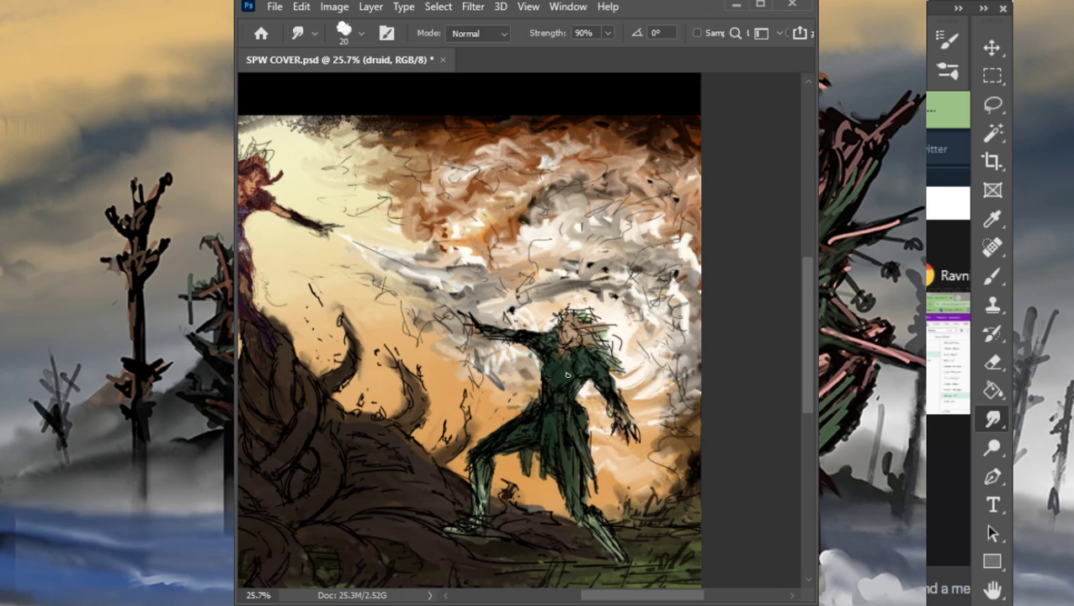
{"action": "key", "text": "z"}
{"action": "left_click_drag", "start_coordinate": [582, 382], "coordinate": [534, 399]}
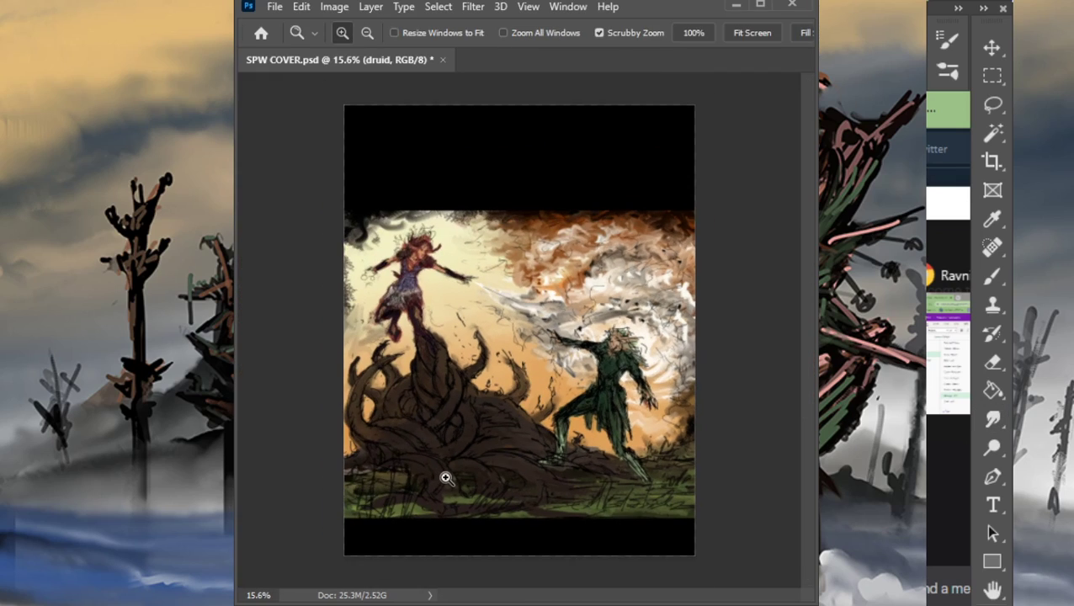